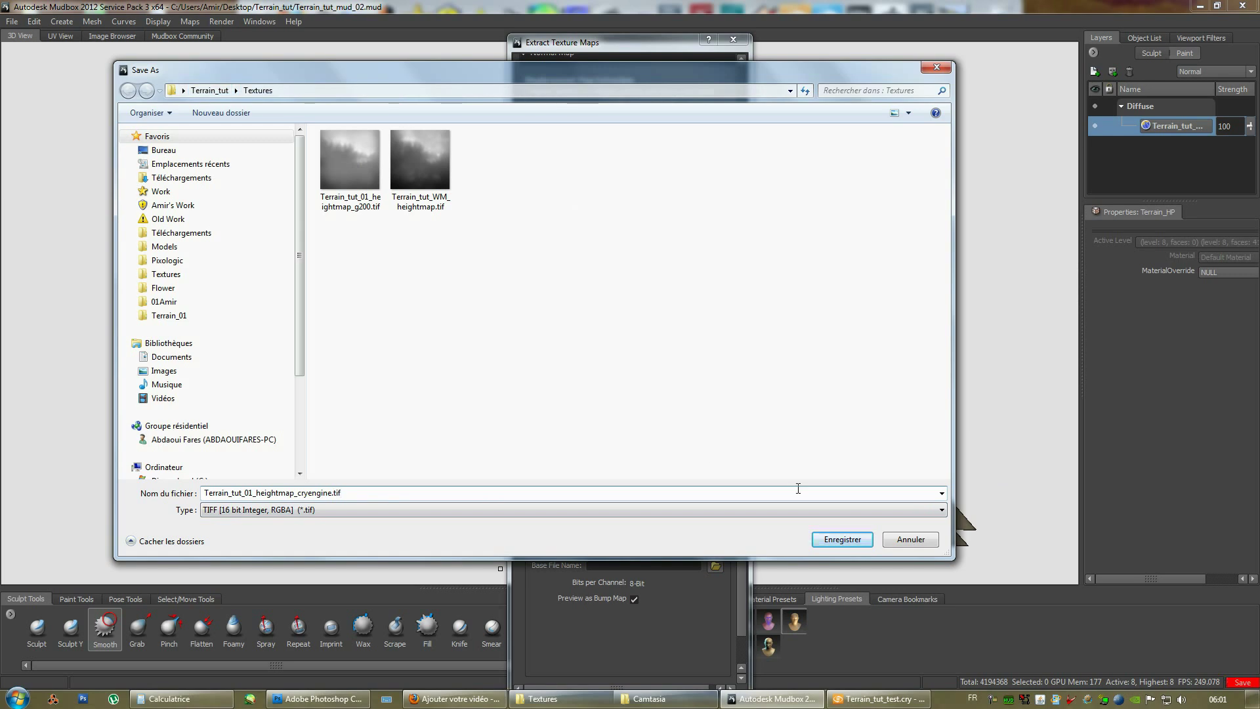
Step: Confirm Terrain_tut_01_heightmap_cryengine.tif as the displacement map's output file and add a Normal Map to the maps to generate
left_click(843, 539)
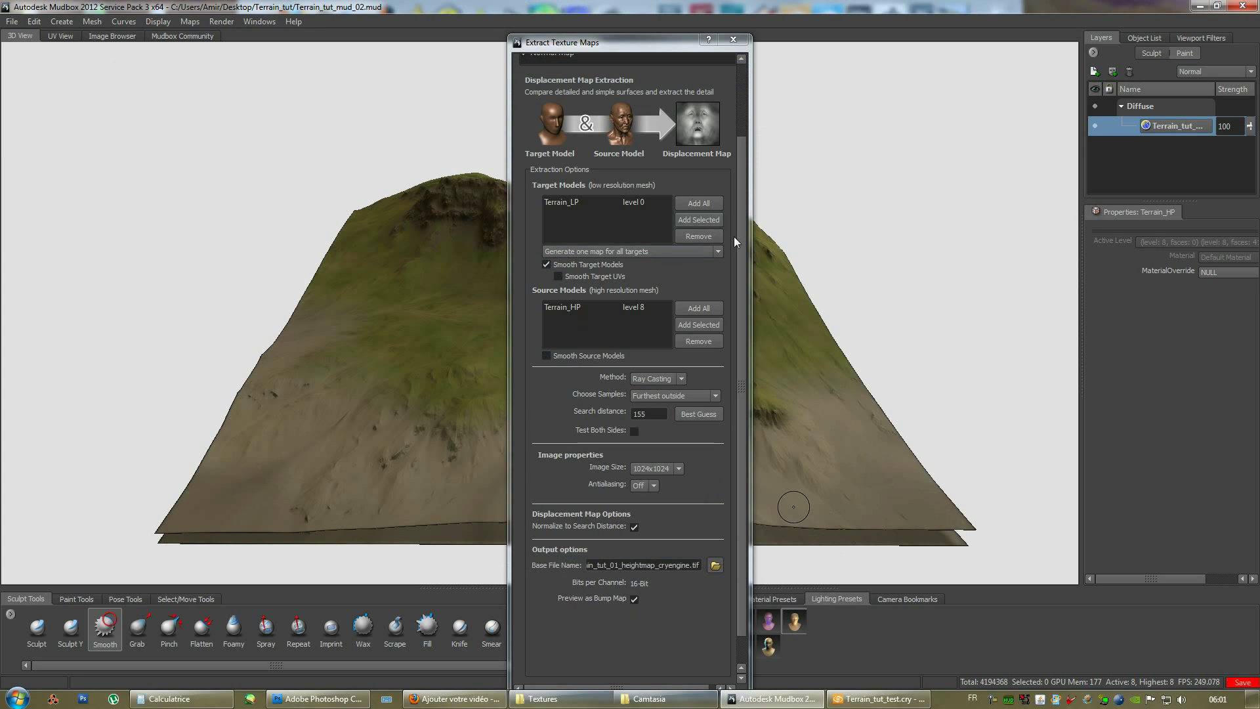
scroll(743, 233, "up", 3)
left_click(567, 144)
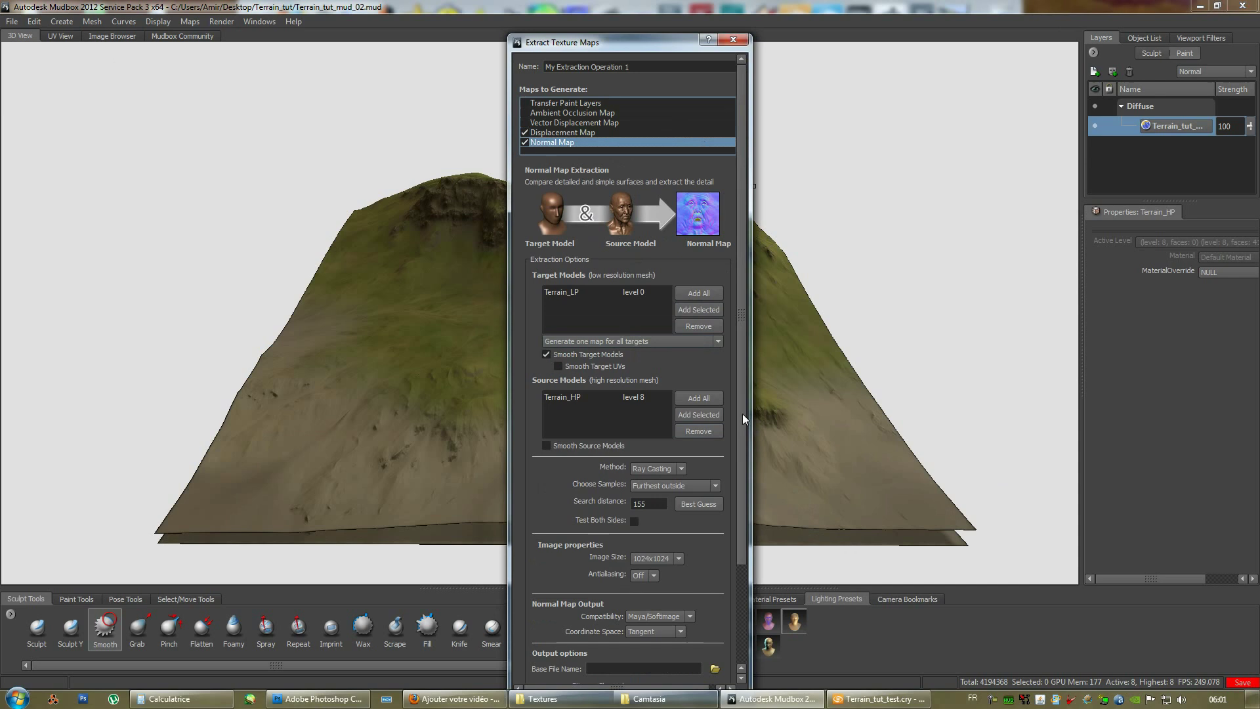
Step: Configure the normal map with a 2048x2048 image size, 3ds Max compatibility and Tangent coordinate space
scroll(740, 460, "down", 4)
left_click(647, 437)
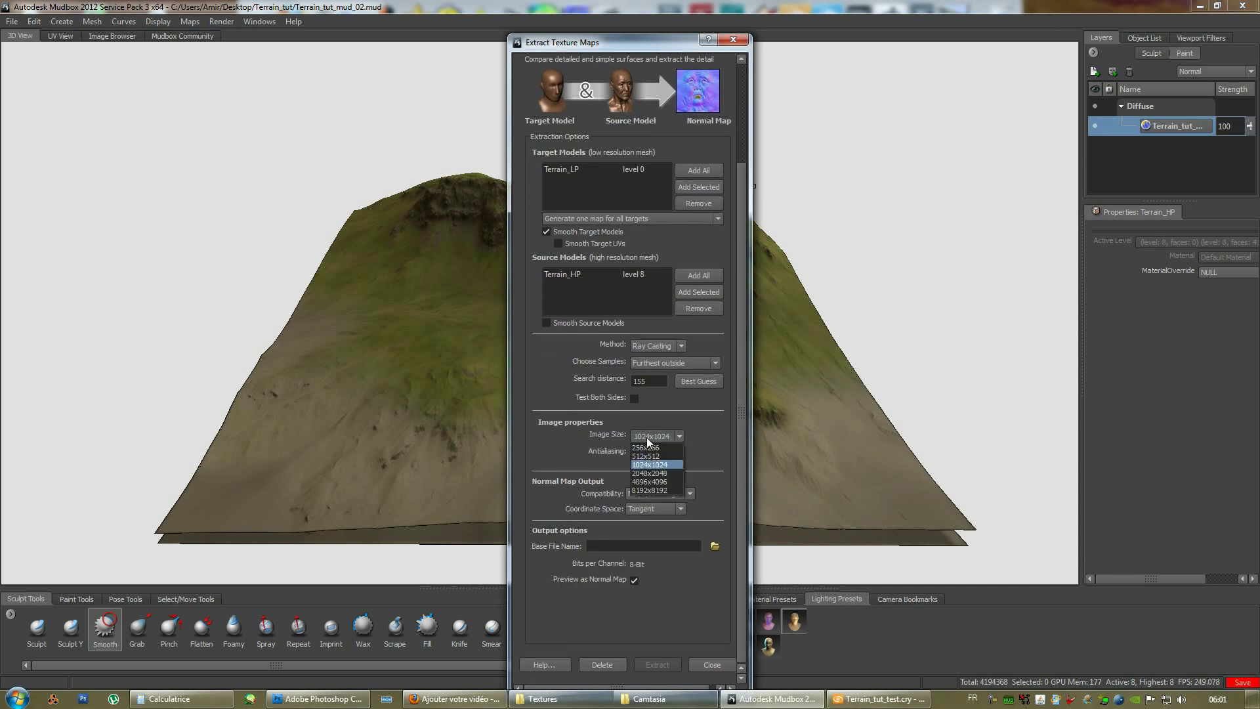
left_click(663, 473)
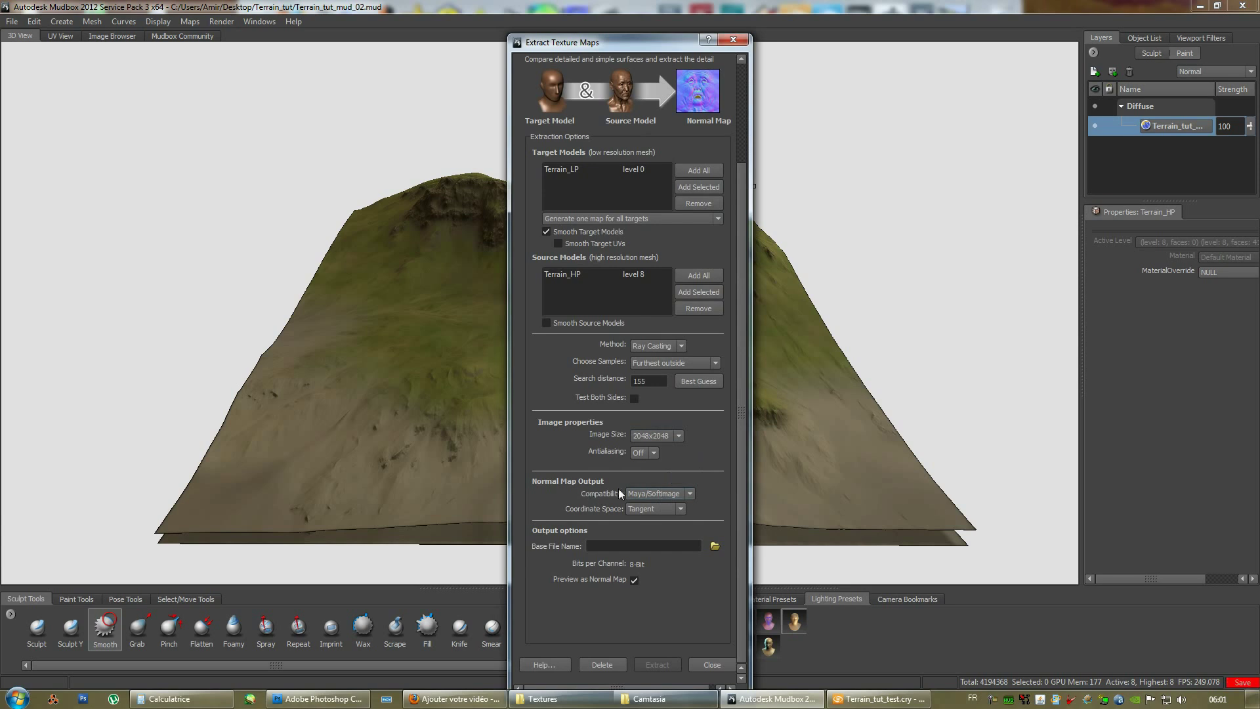
left_click(648, 491)
left_click(680, 493)
left_click(642, 494)
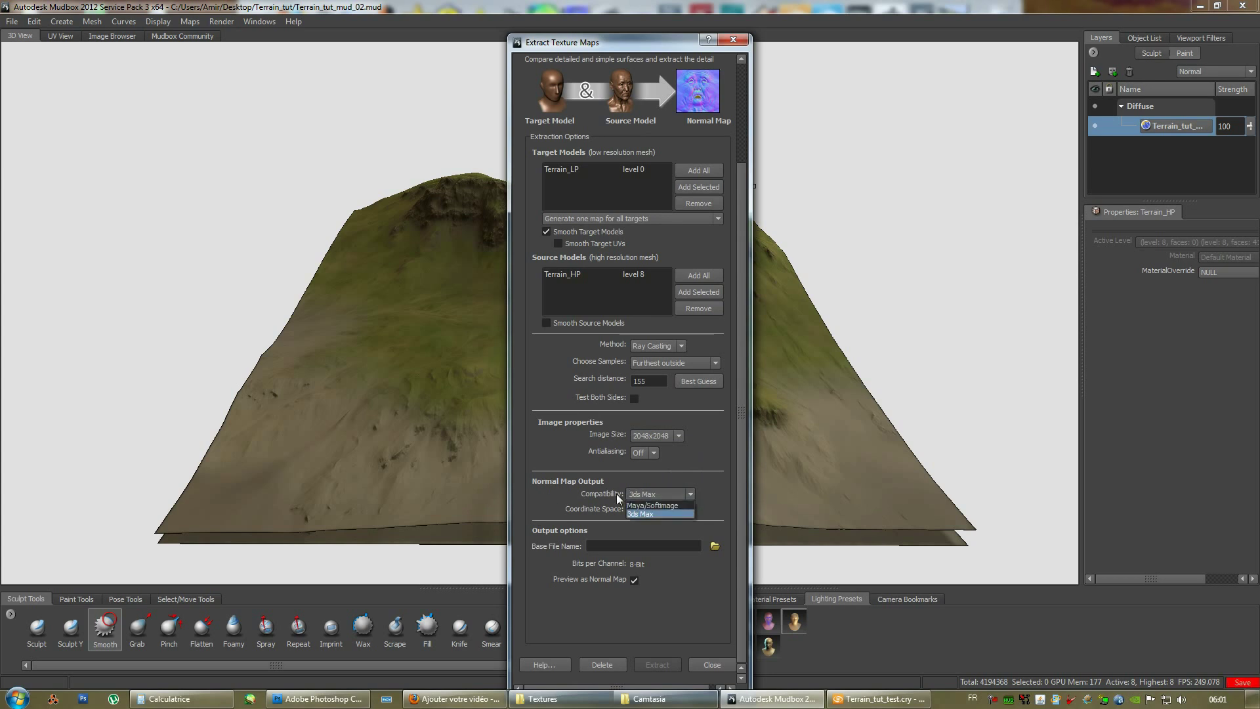
left_click(595, 495)
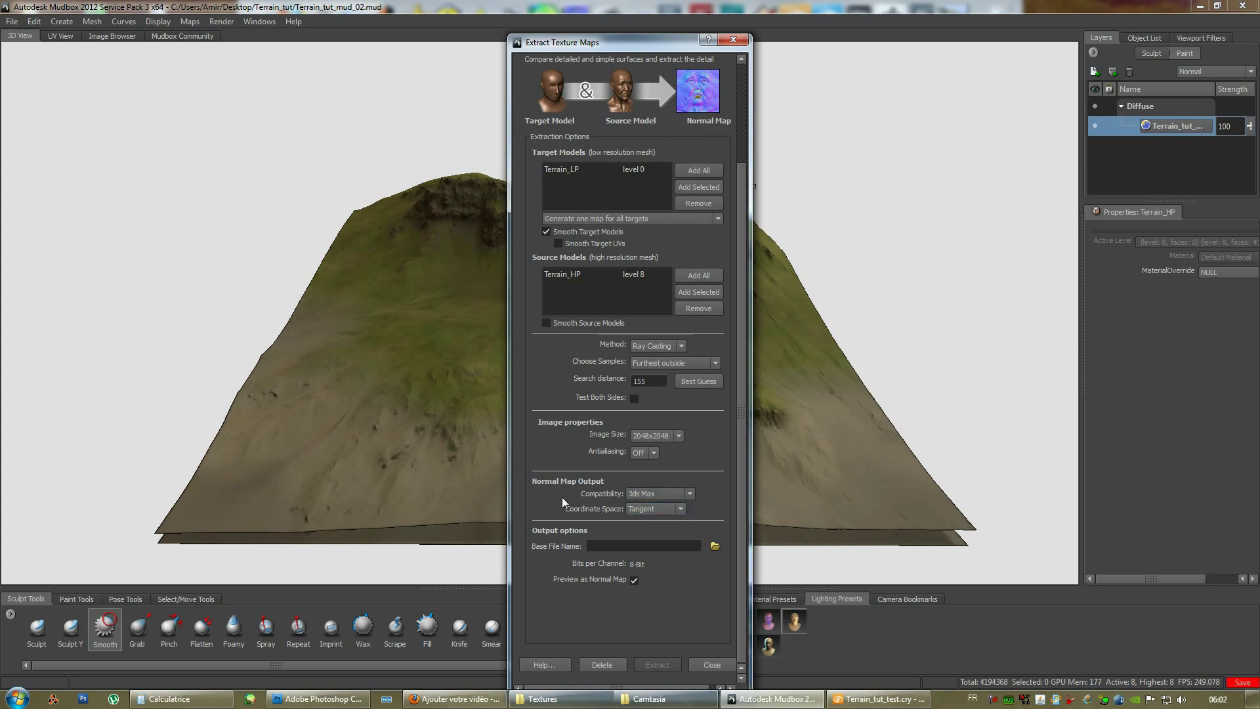
left_click(672, 493)
left_click(652, 506)
left_click(662, 513)
left_click(657, 510)
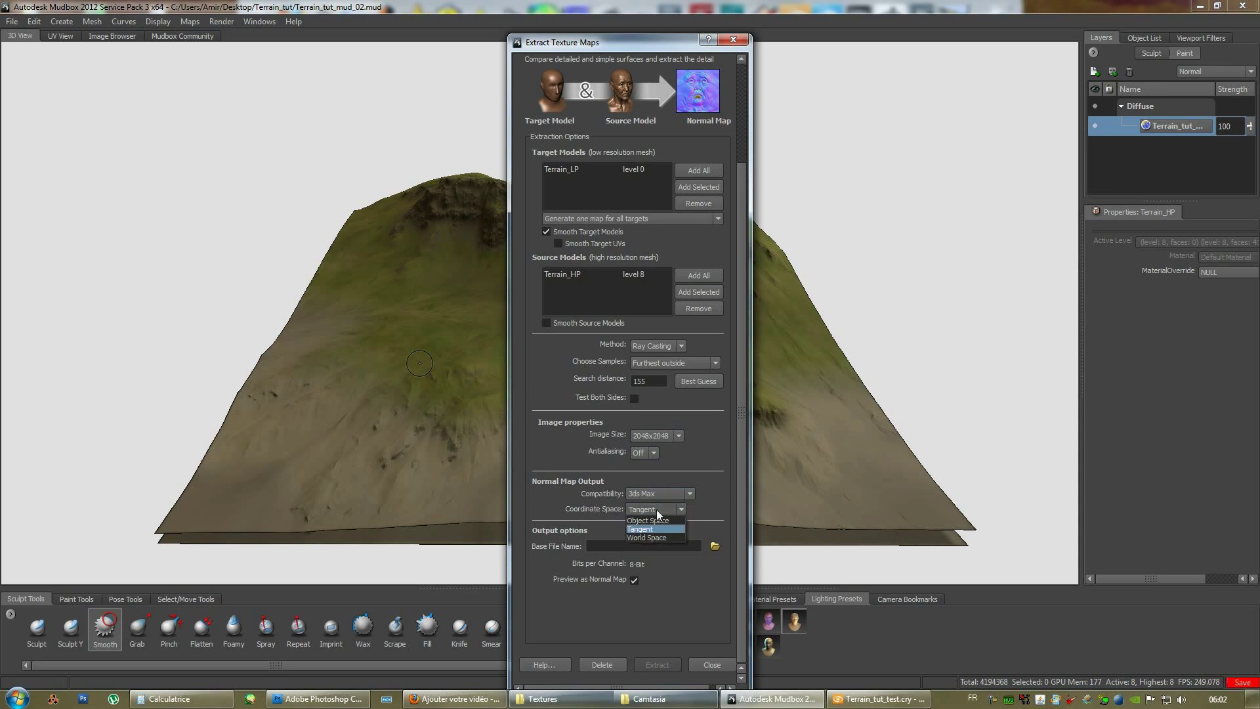
Step: Set the normal map's output file to Terrain_tut_01_normals_engine.tga in the Textures folder, using the Targa 8 bit RGBA format
left_click(715, 546)
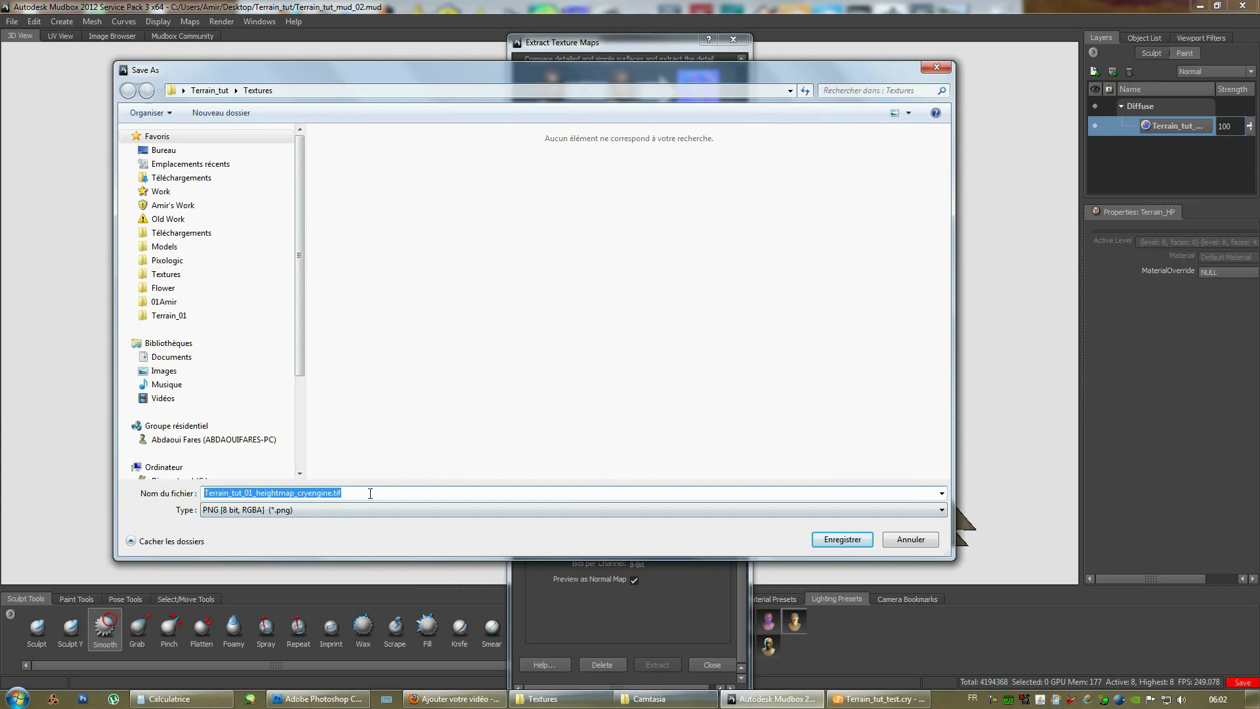
left_click(372, 492)
left_click_drag(371, 491, 257, 493)
type("normals")
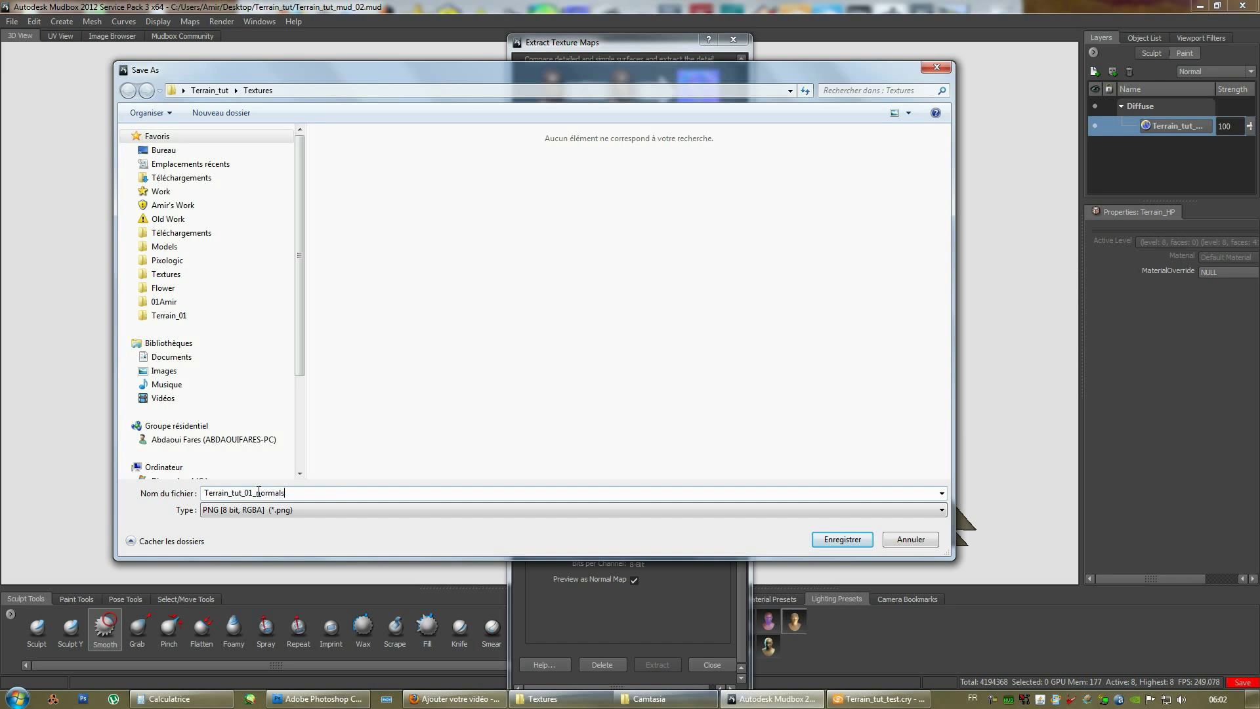
type("_engine")
left_click(276, 510)
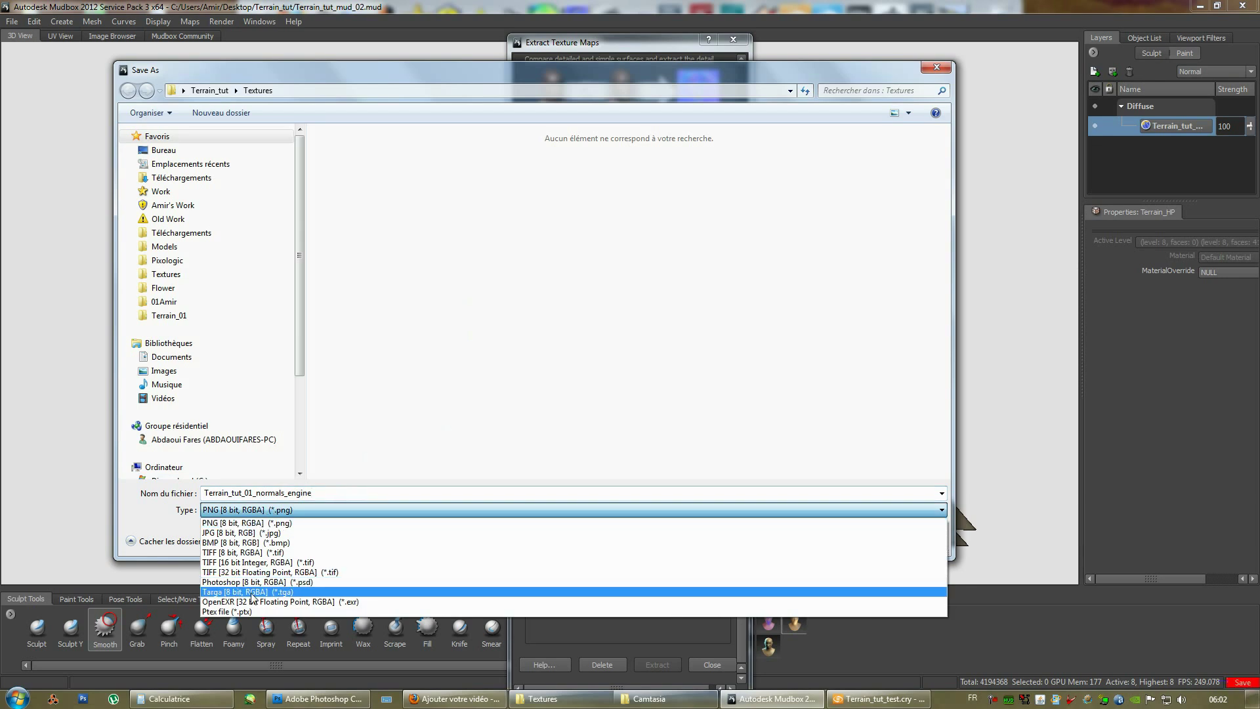
left_click(313, 593)
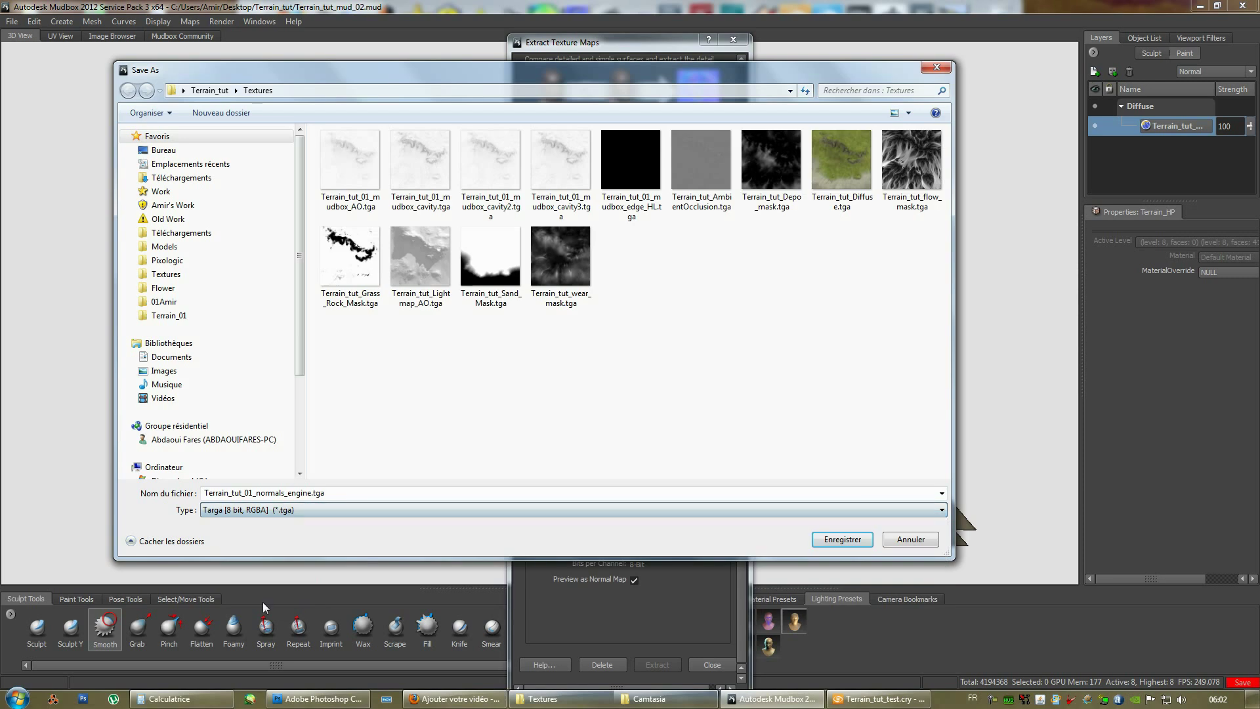
double_click(376, 496)
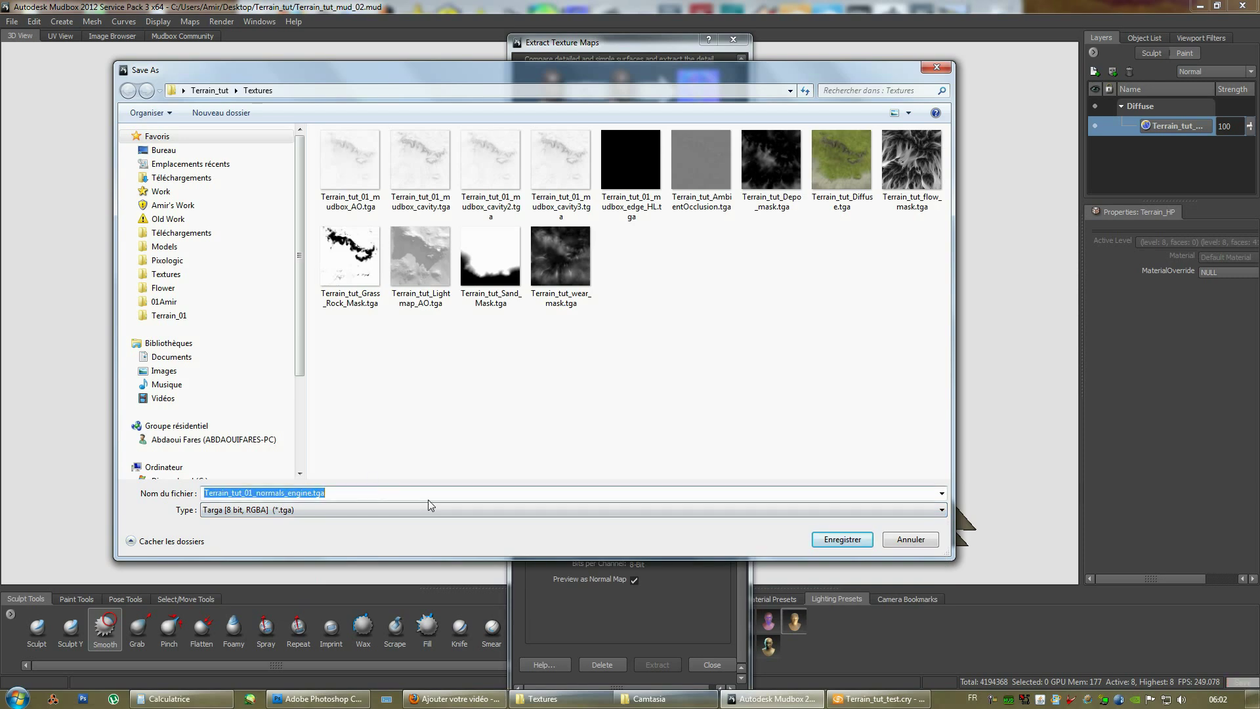
left_click(843, 539)
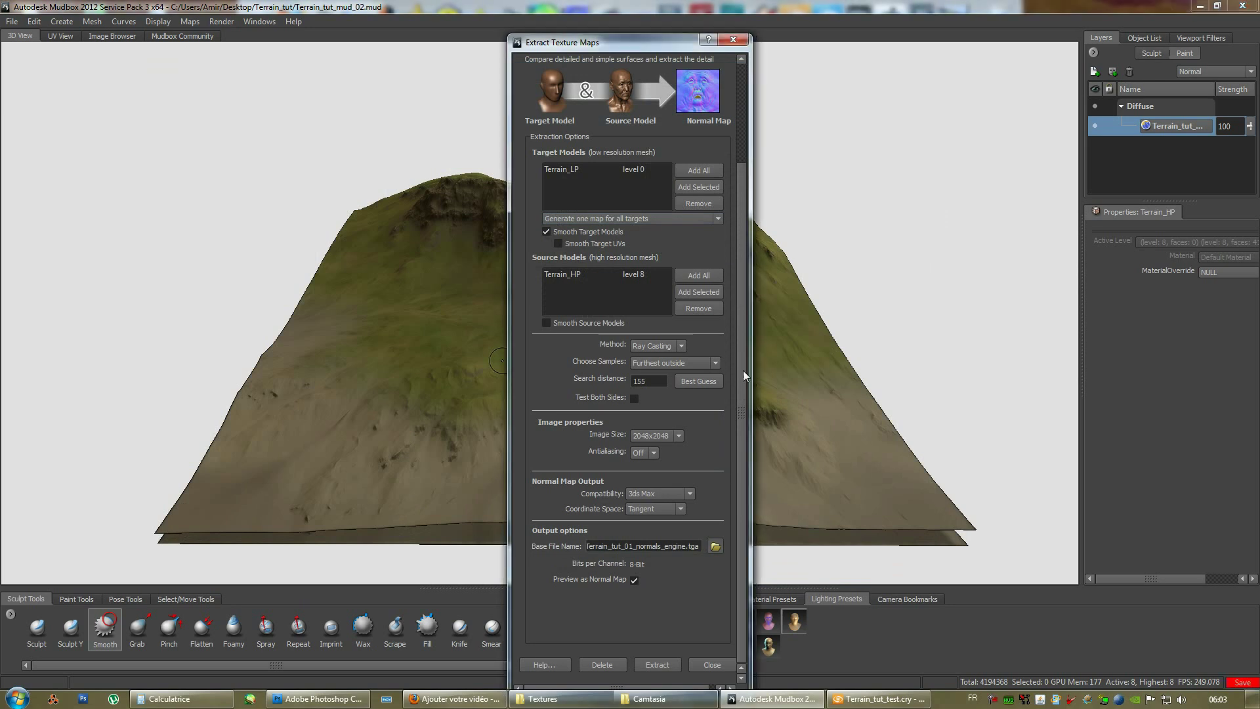
Step: Set the displacement map's image size to 1024x1024
left_click_drag(743, 290, 748, 351)
left_click_drag(741, 276, 739, 176)
left_click(560, 133)
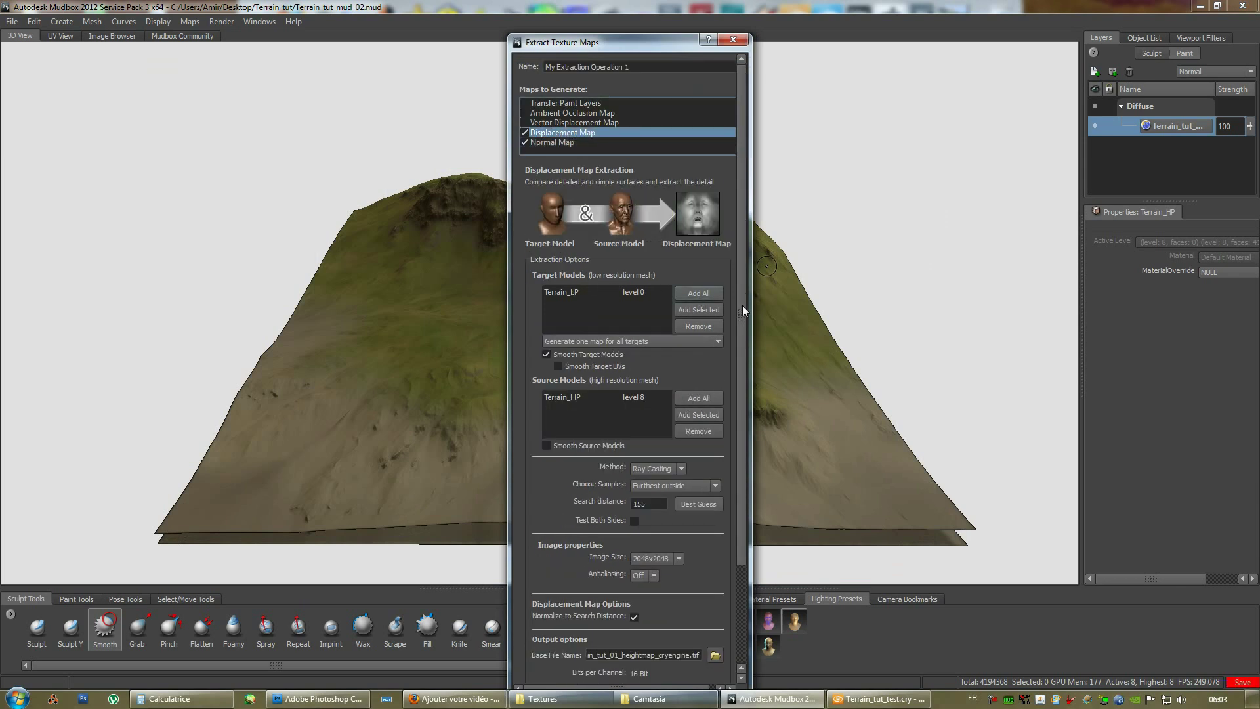
left_click_drag(742, 305, 748, 403)
left_click(660, 436)
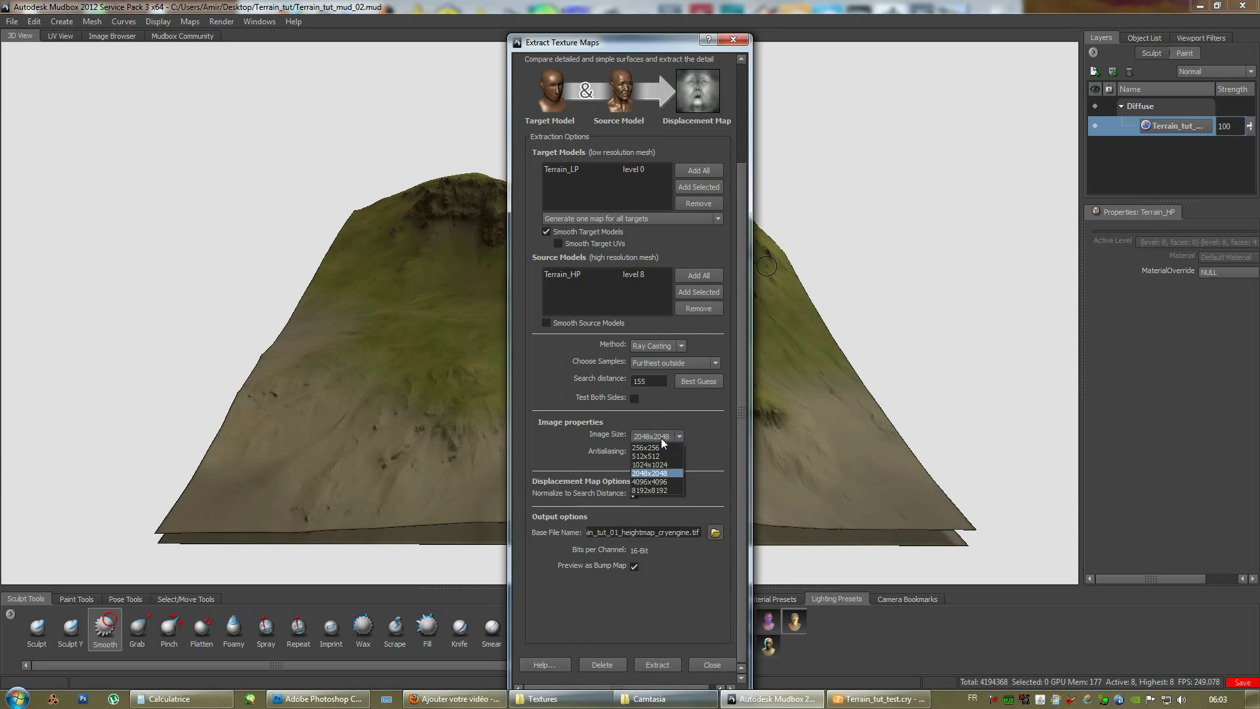
left_click(657, 465)
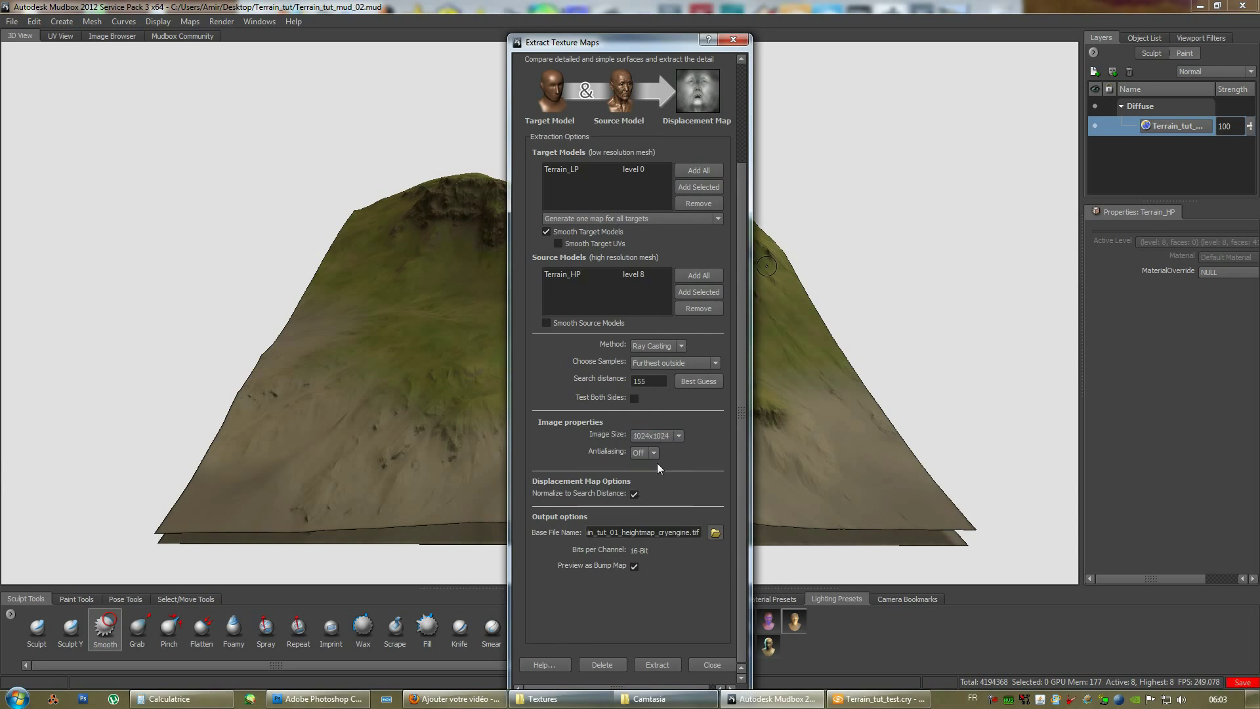
Step: Exclude the Normal Map from the maps to generate and turn off Preview as Bump Map for the displacement map
left_click_drag(738, 441, 739, 318)
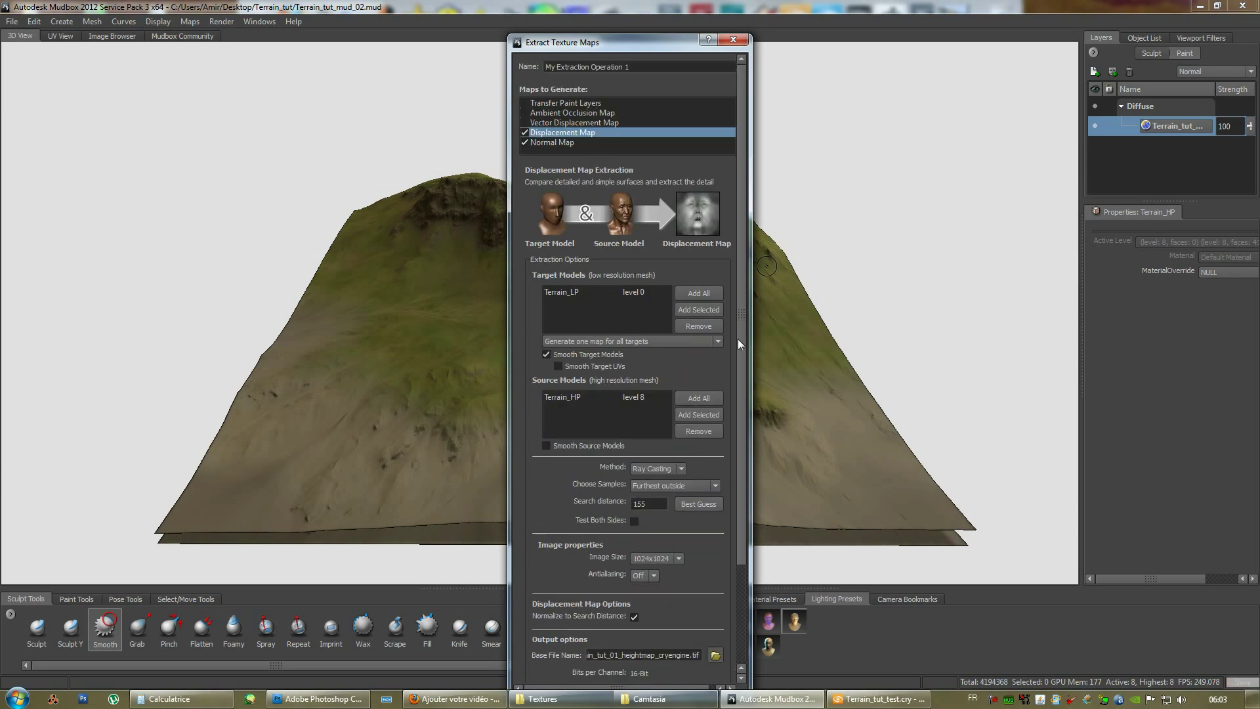
left_click(555, 143)
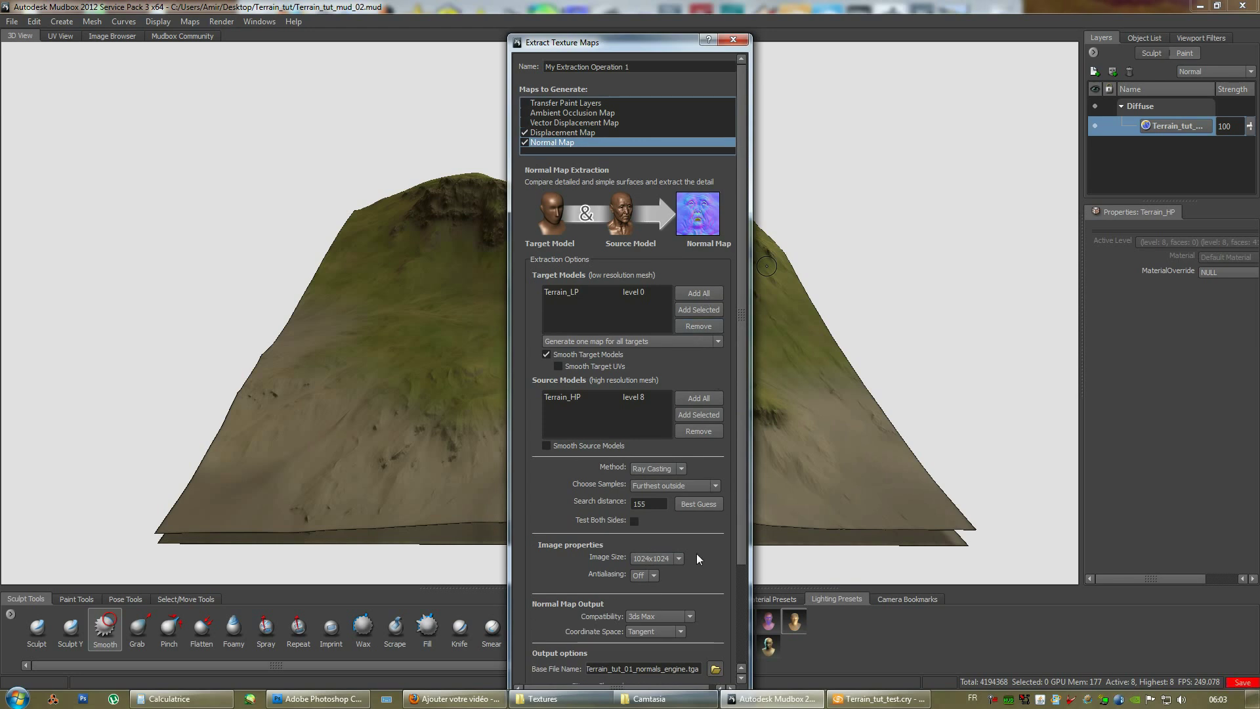
left_click(525, 142)
left_click(560, 133)
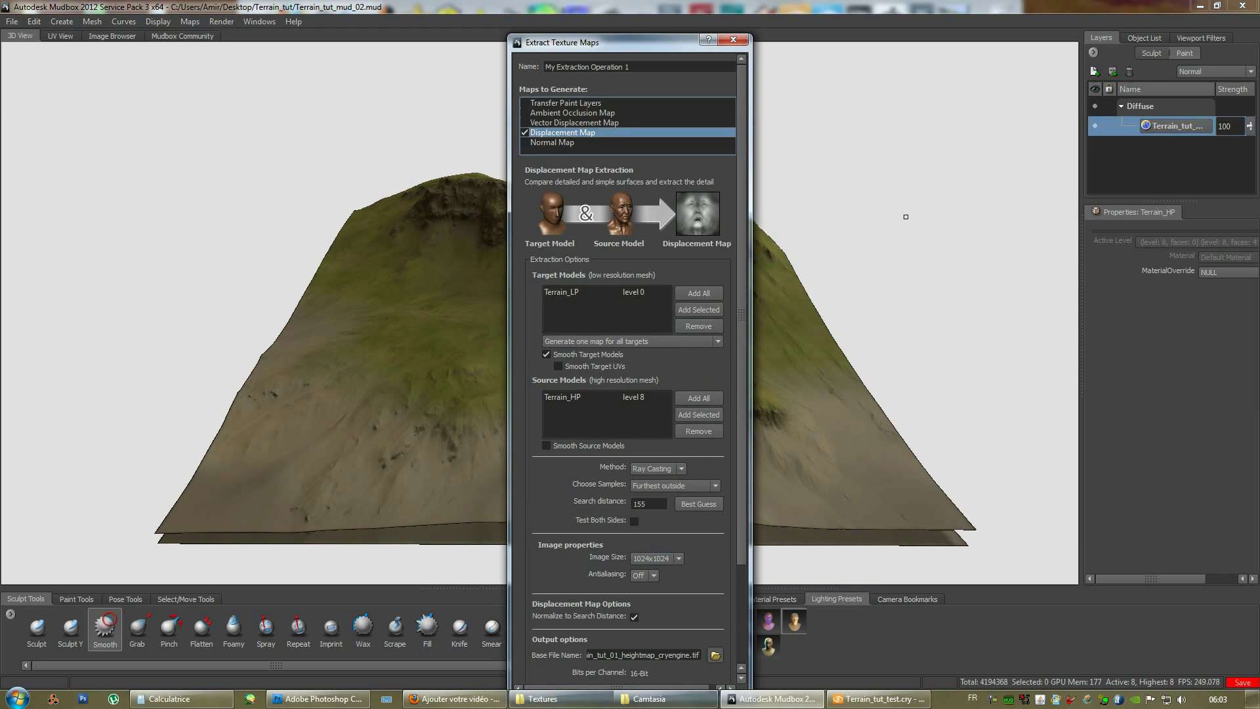
left_click_drag(739, 402, 753, 507)
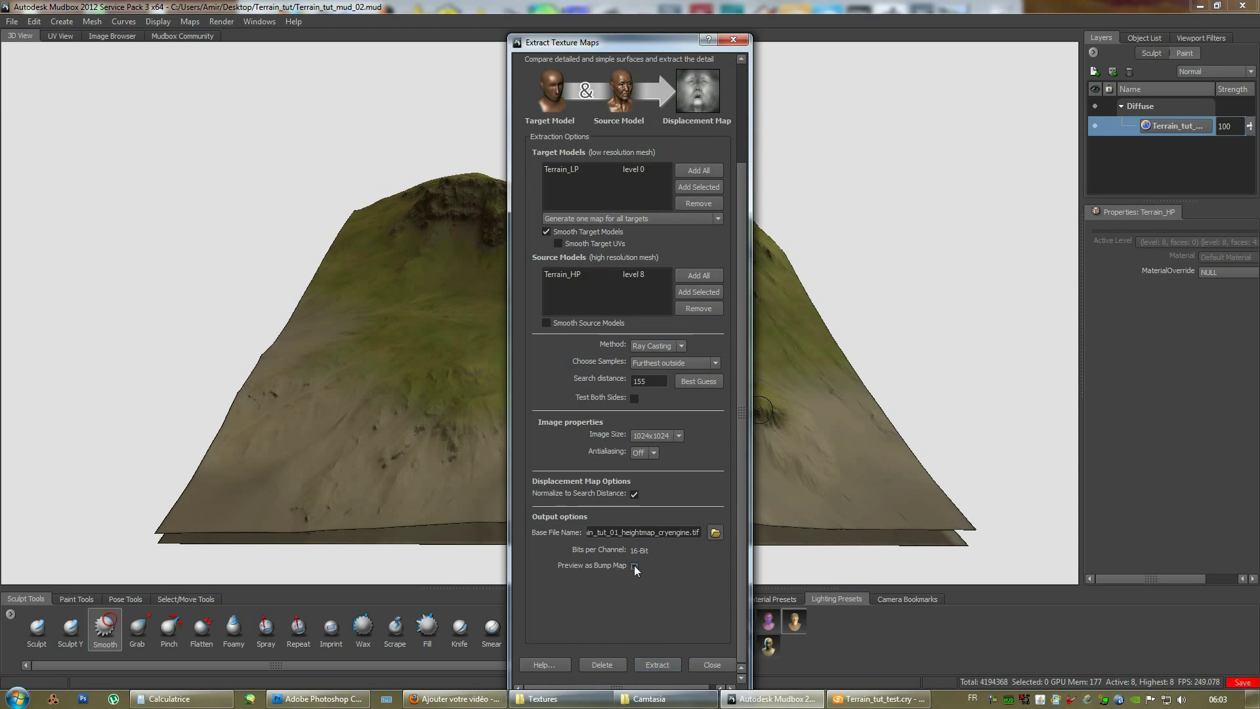
Step: Check the normal map's settings, leave only the Displacement Map enabled for generation, and extract it
scroll(740, 575, "up", 3)
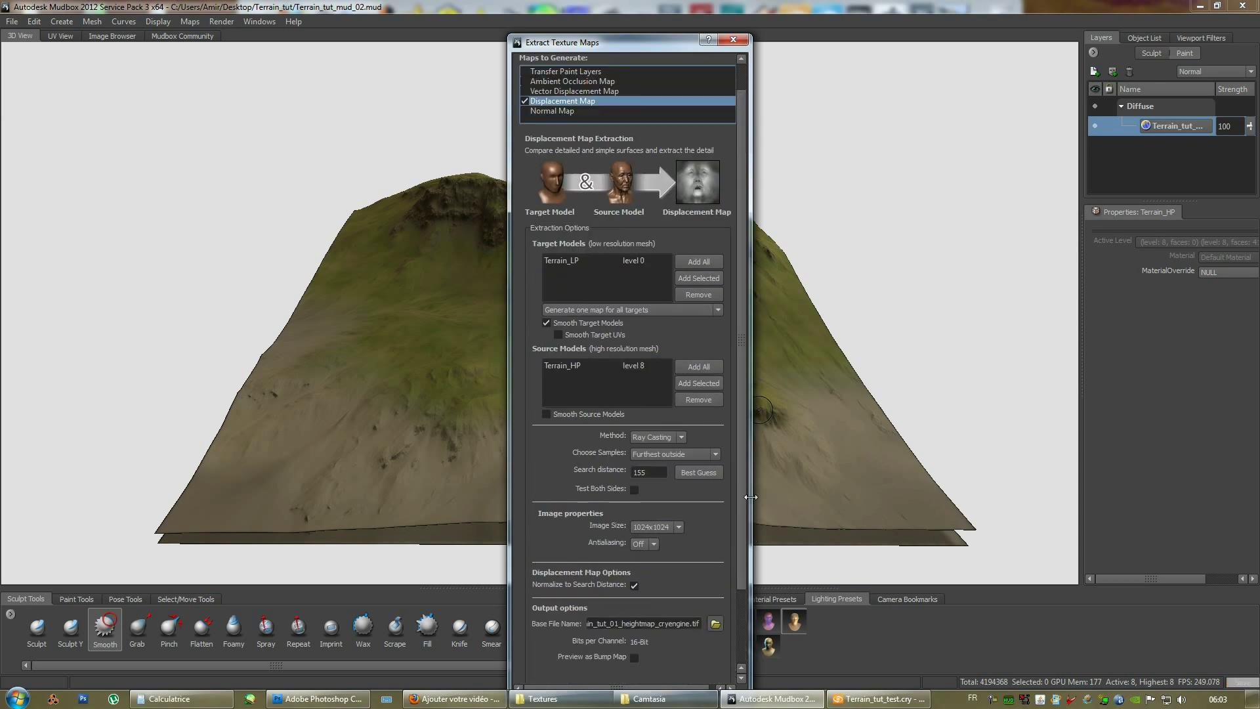
left_click(555, 110)
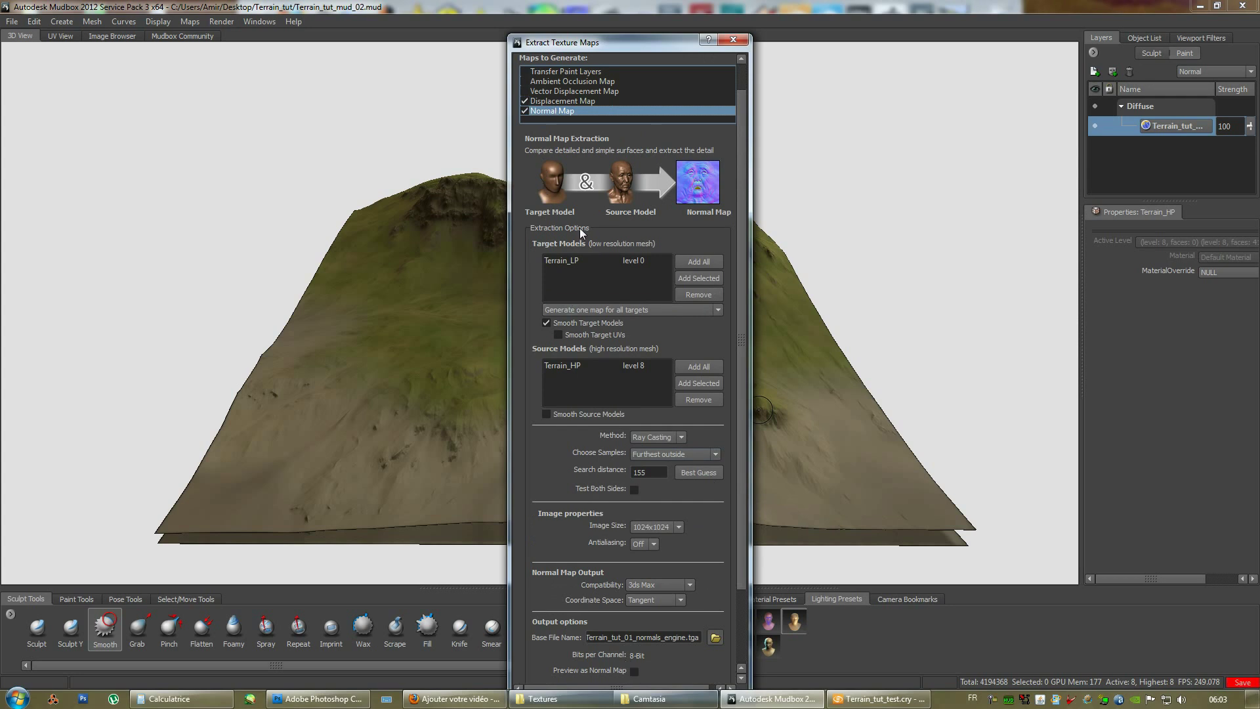
left_click(537, 102)
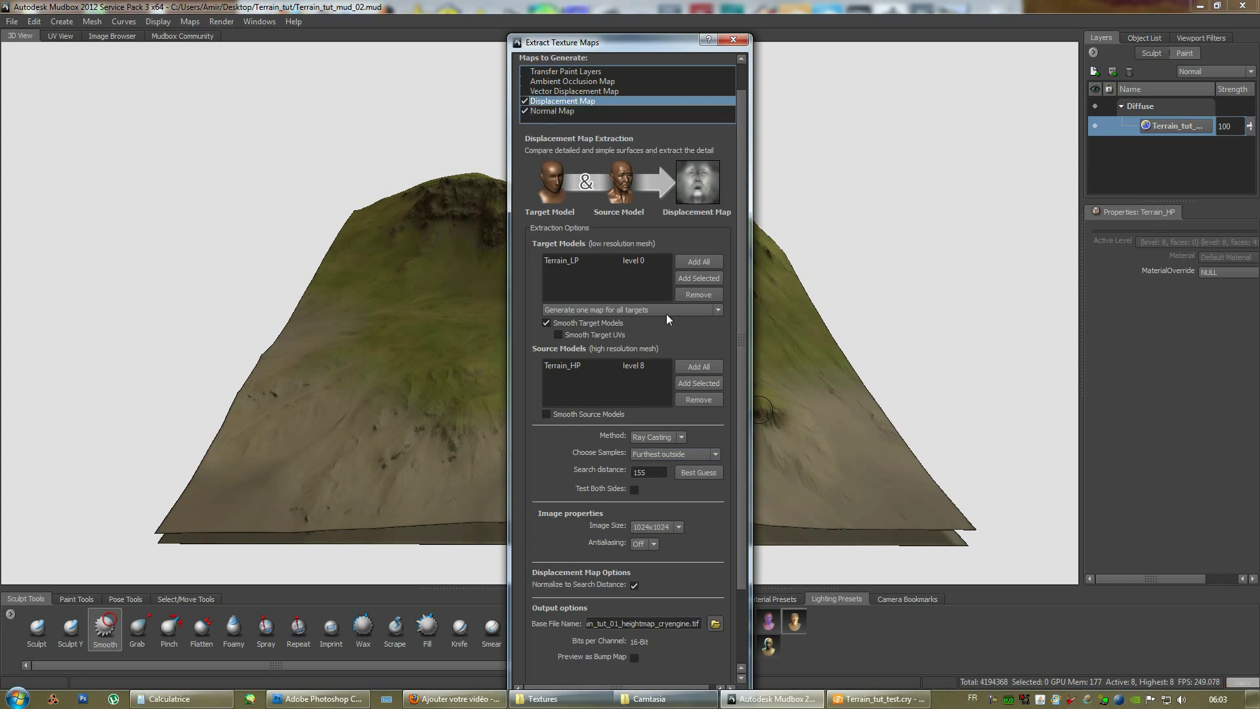
left_click(525, 110)
left_click_drag(740, 425, 738, 515)
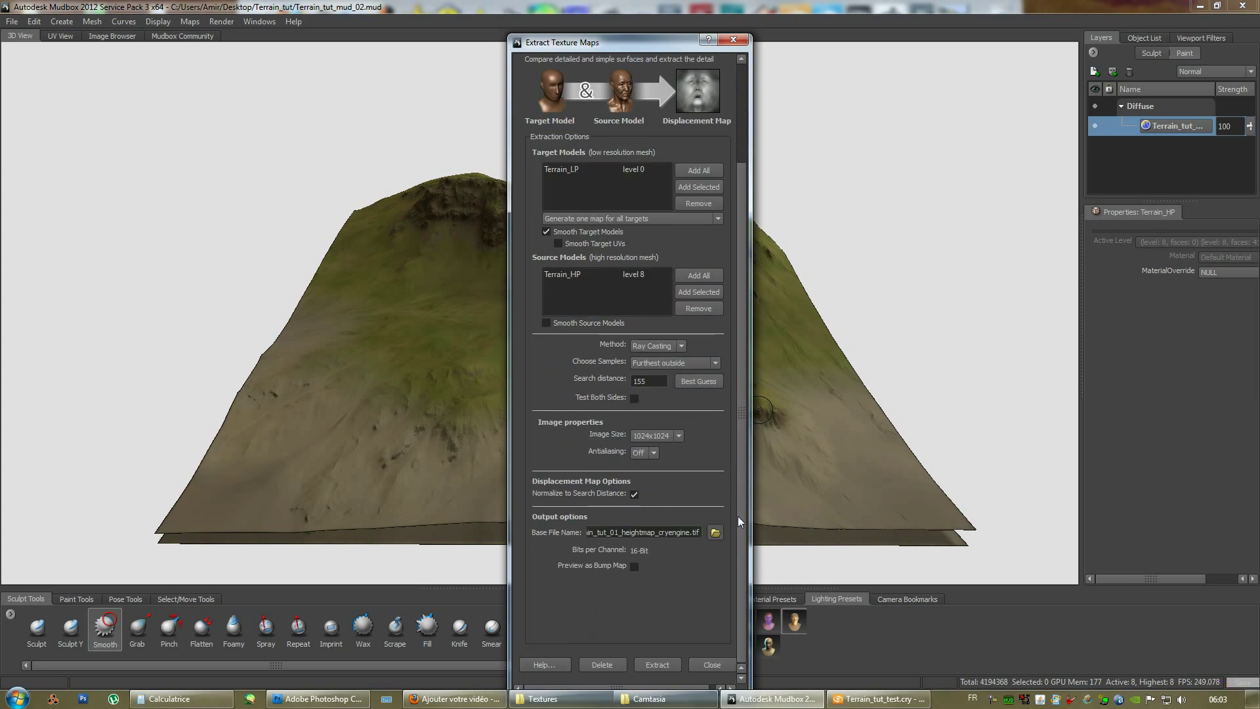
left_click(651, 662)
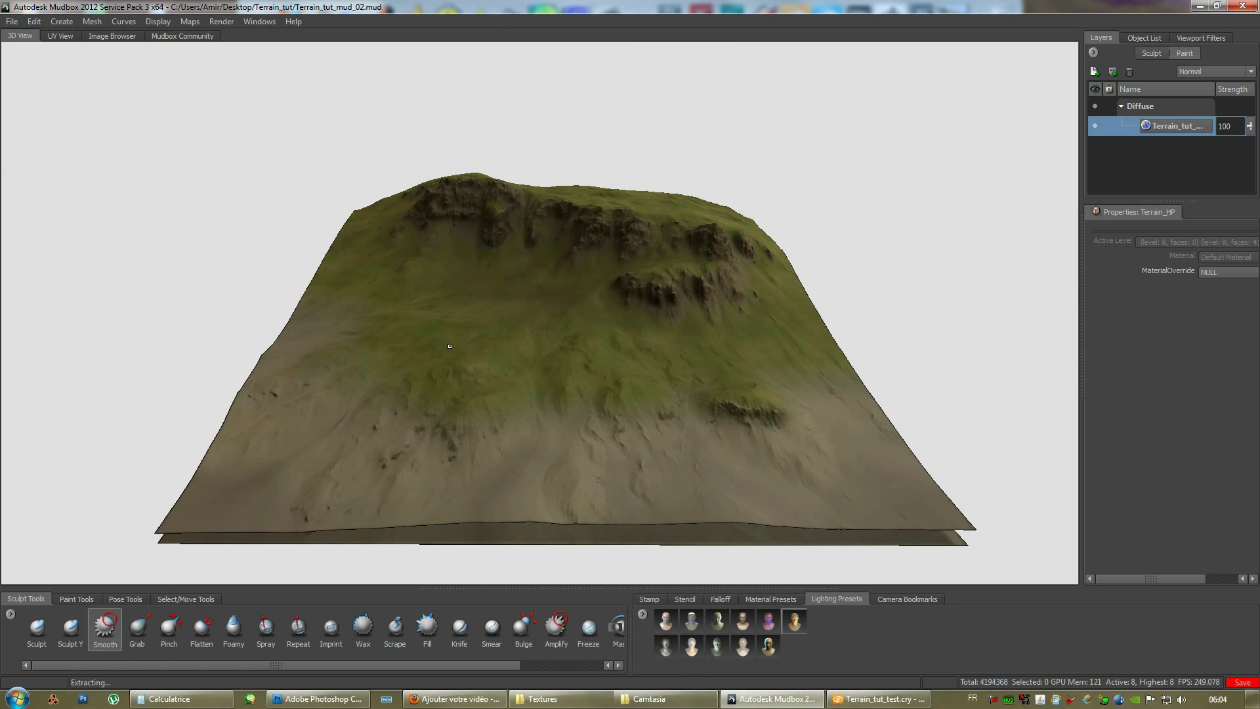
Step: Open Terrain_tut_01_normals_engine.tga from the Textures folder in Photoshop
left_click(596, 699)
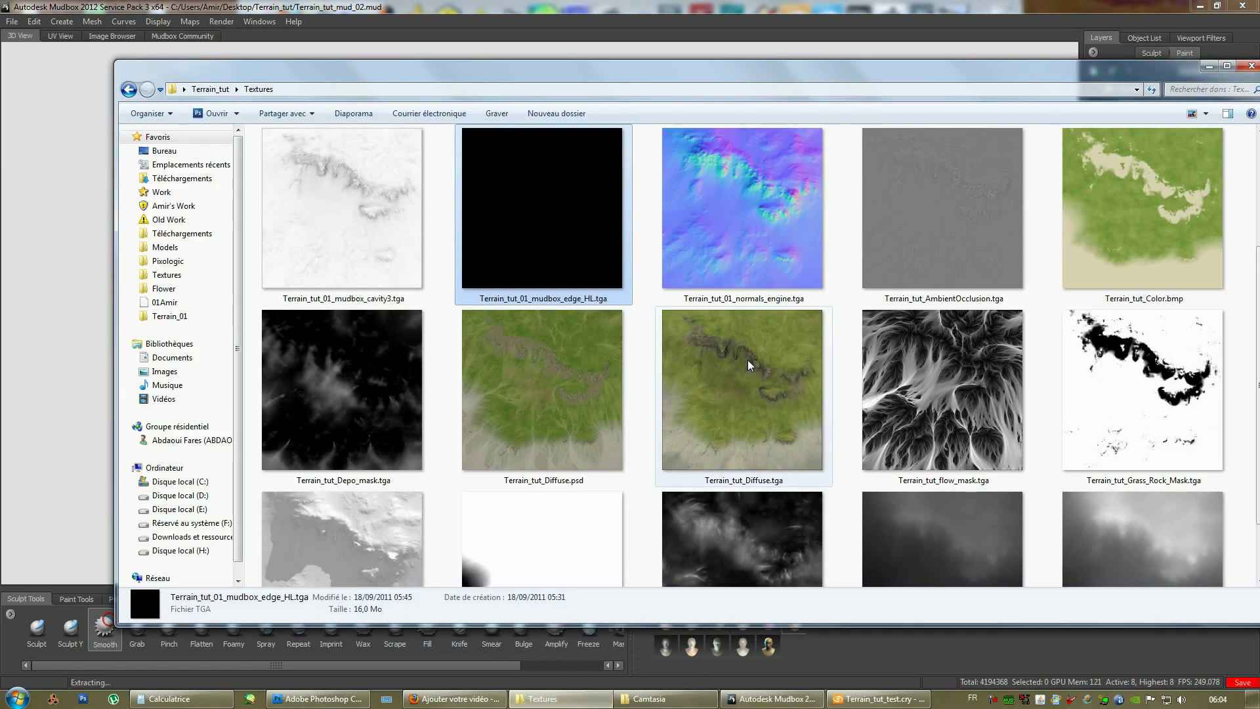
left_click(786, 195)
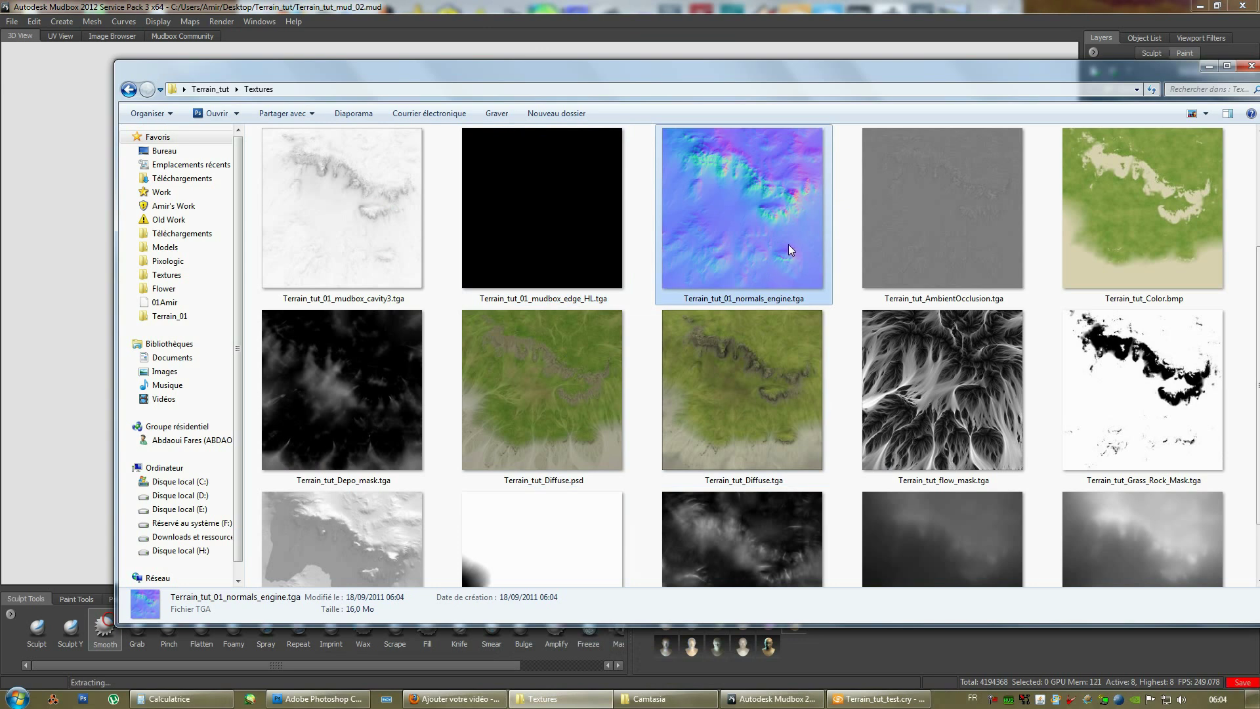
left_click_drag(788, 244, 538, 425)
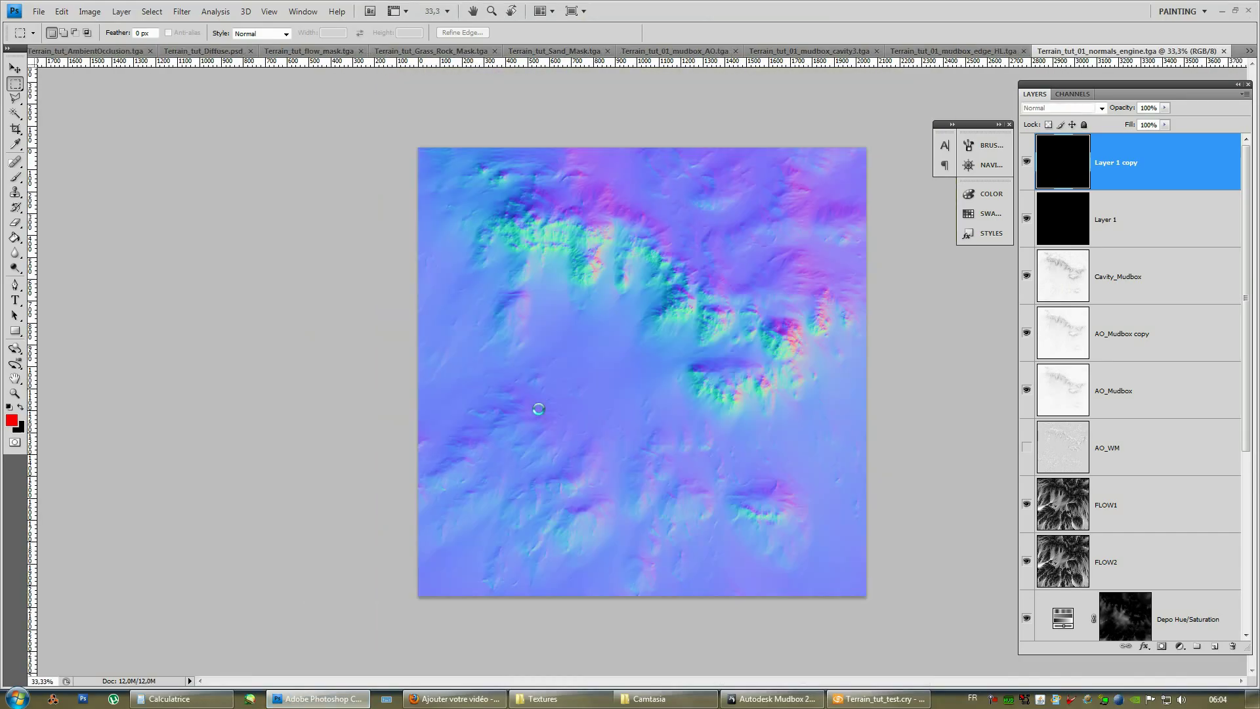
Step: Examine the terrain normal map's detail up close across the cliffs, slopes and edges, then as a whole
scroll(553, 189, "up", 2, "alt")
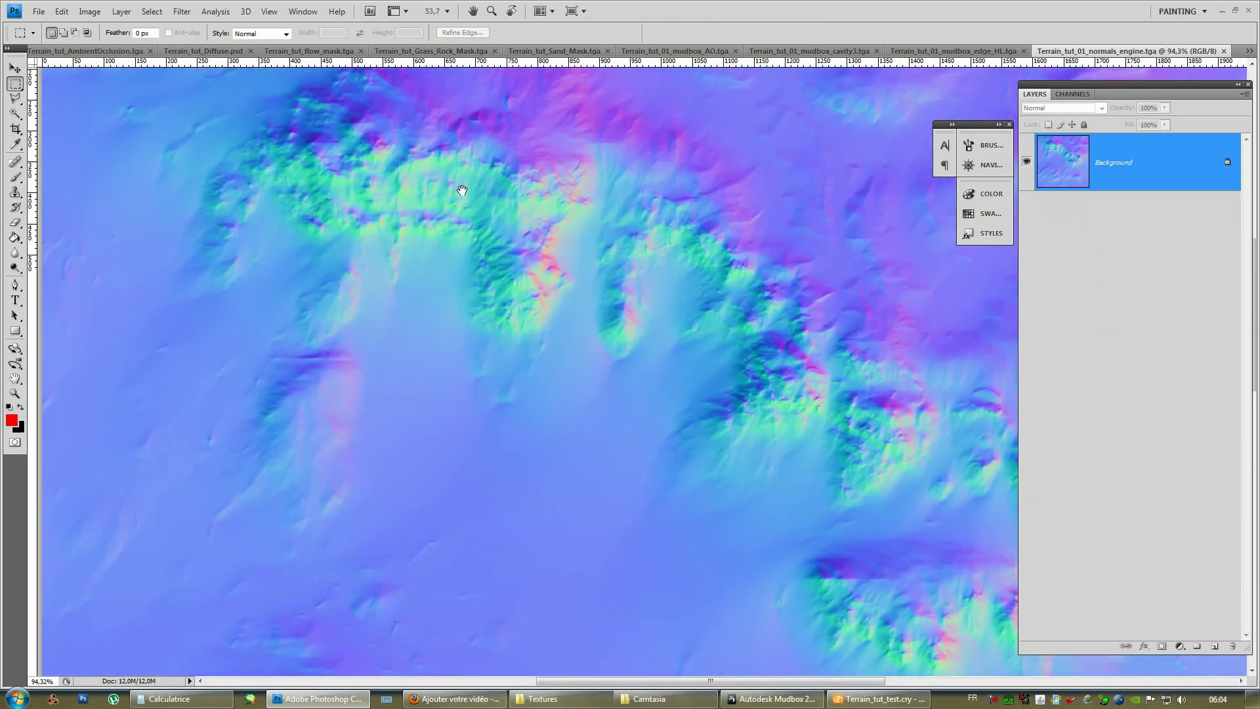
scroll(552, 189, "up", 2, "alt")
scroll(599, 318, "up", 1, "alt")
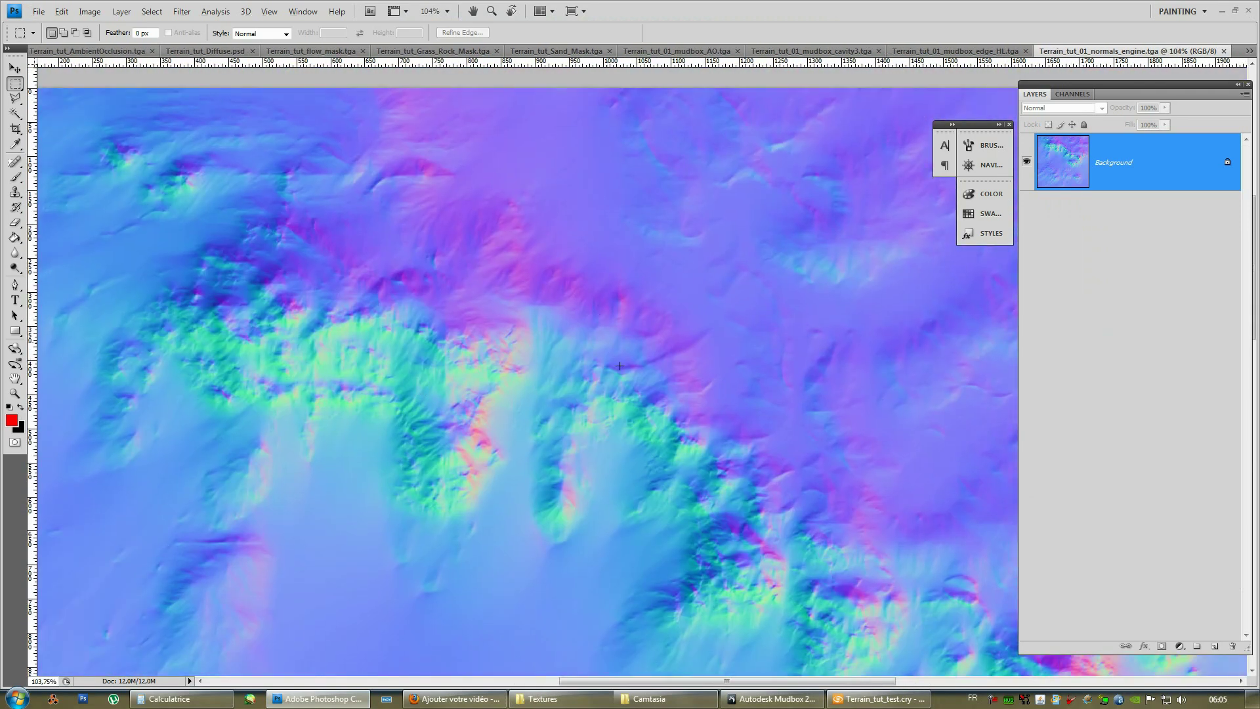
scroll(366, 267, "right", 5, "ctrl")
scroll(497, 348, "down", 2)
scroll(683, 317, "left", 5, "ctrl")
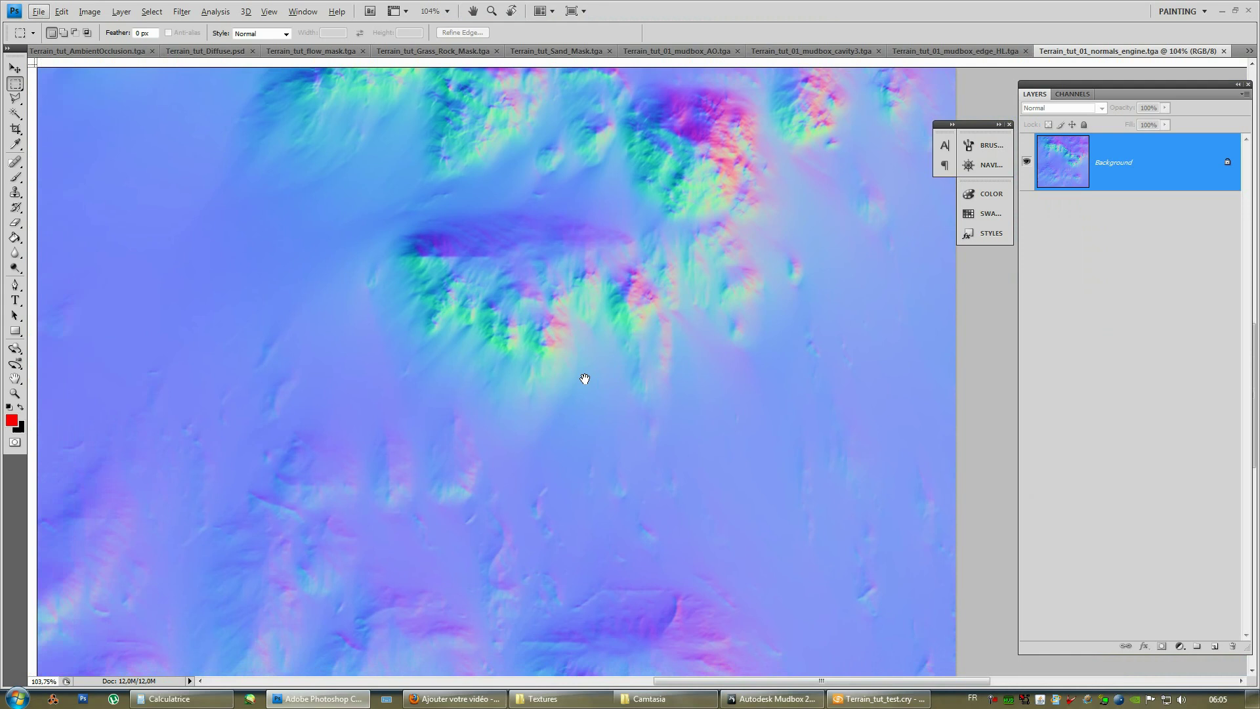
scroll(624, 219, "down", 4)
scroll(689, 234, "left", 5, "ctrl")
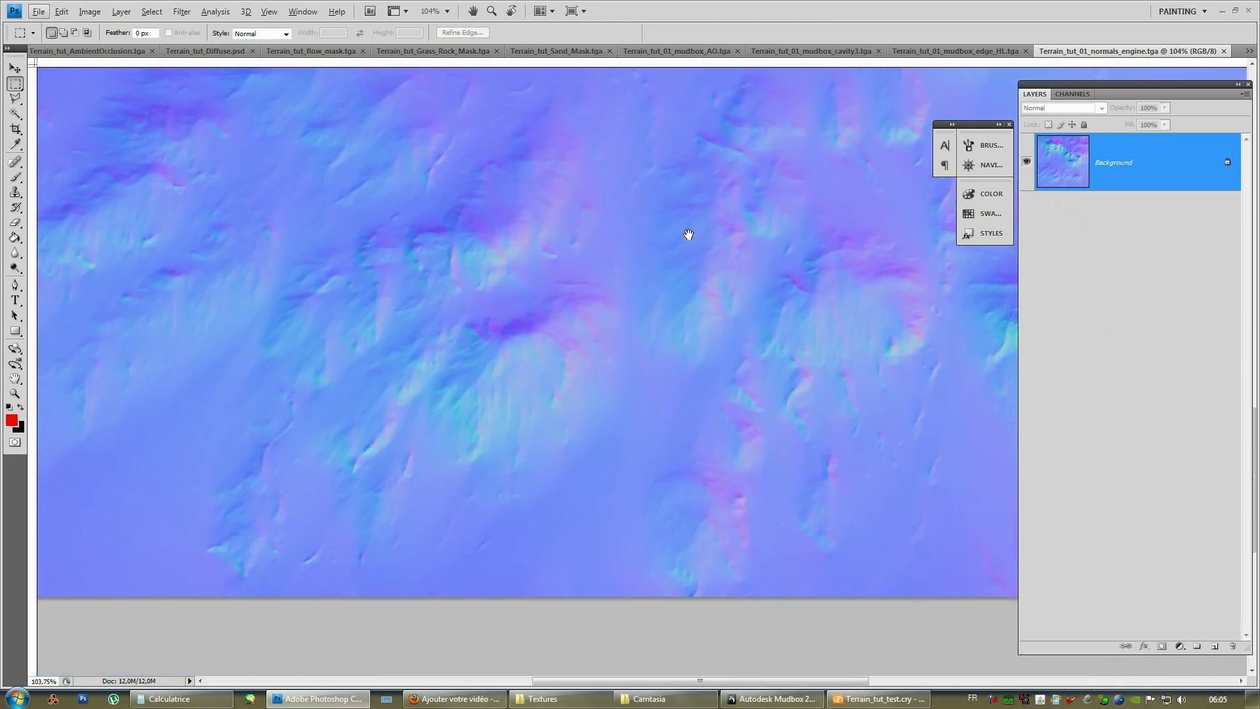
scroll(563, 324, "up", 2)
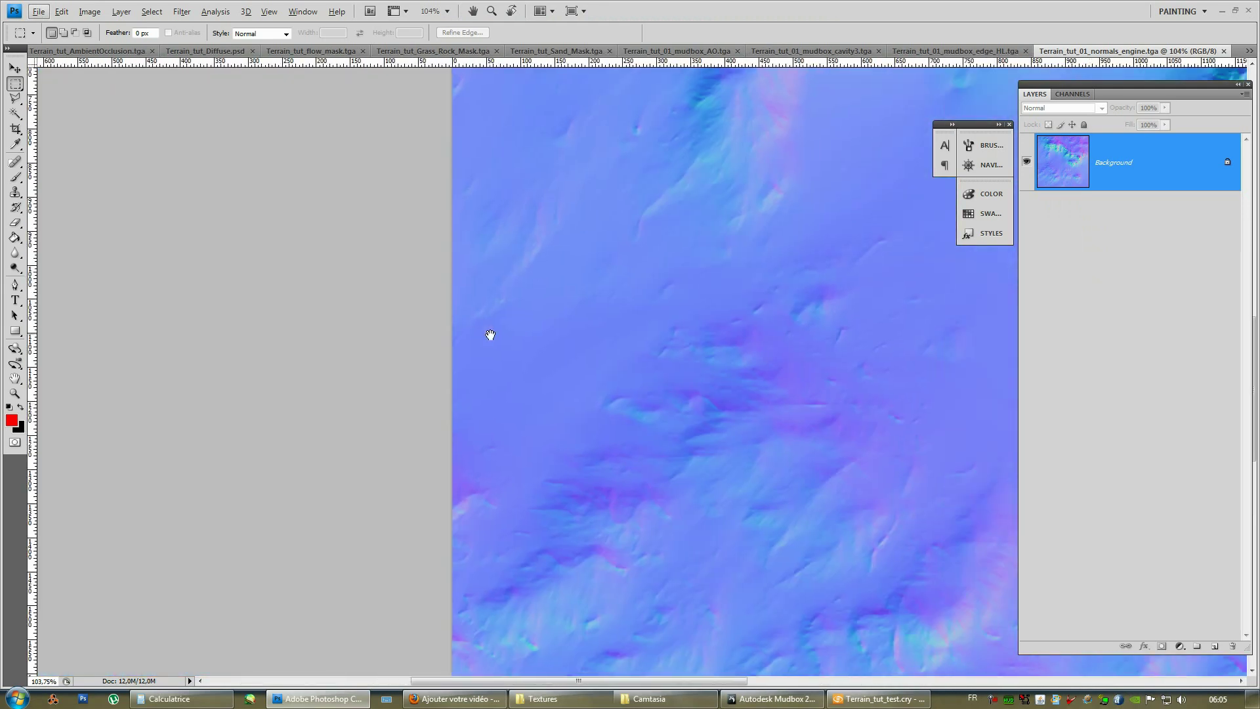
left_click_drag(582, 230, 506, 371)
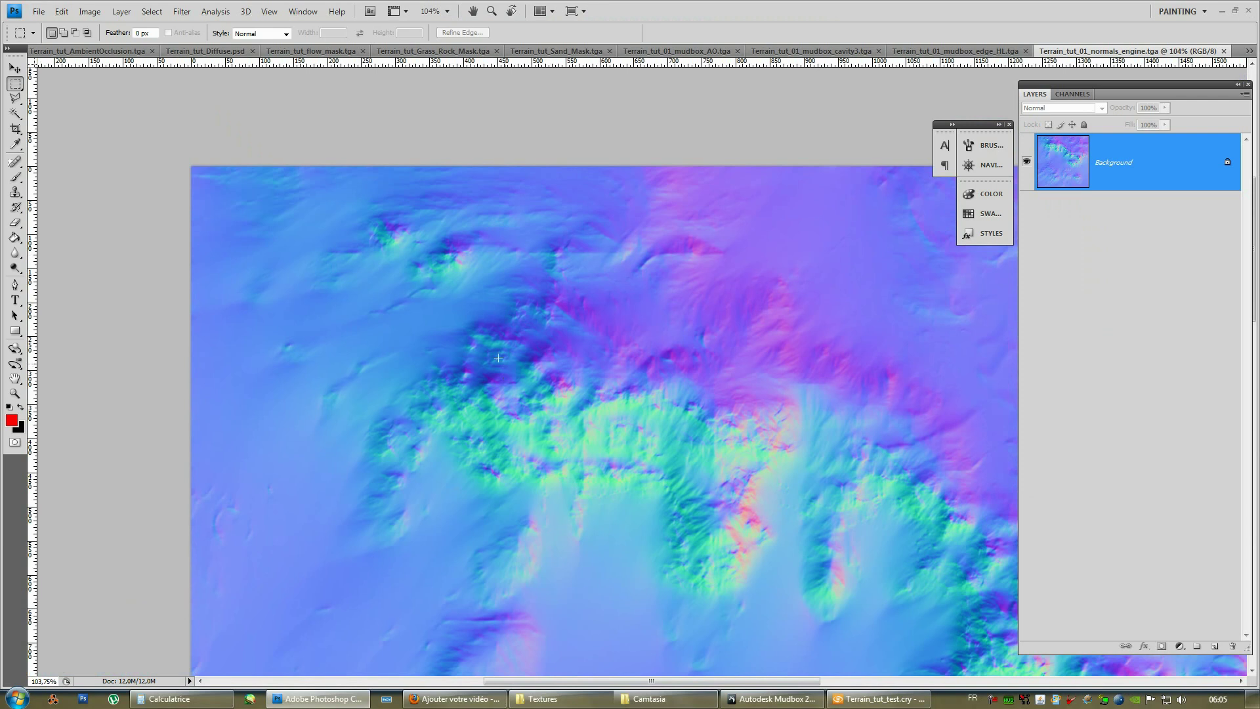
scroll(498, 357, "down", 5, "alt")
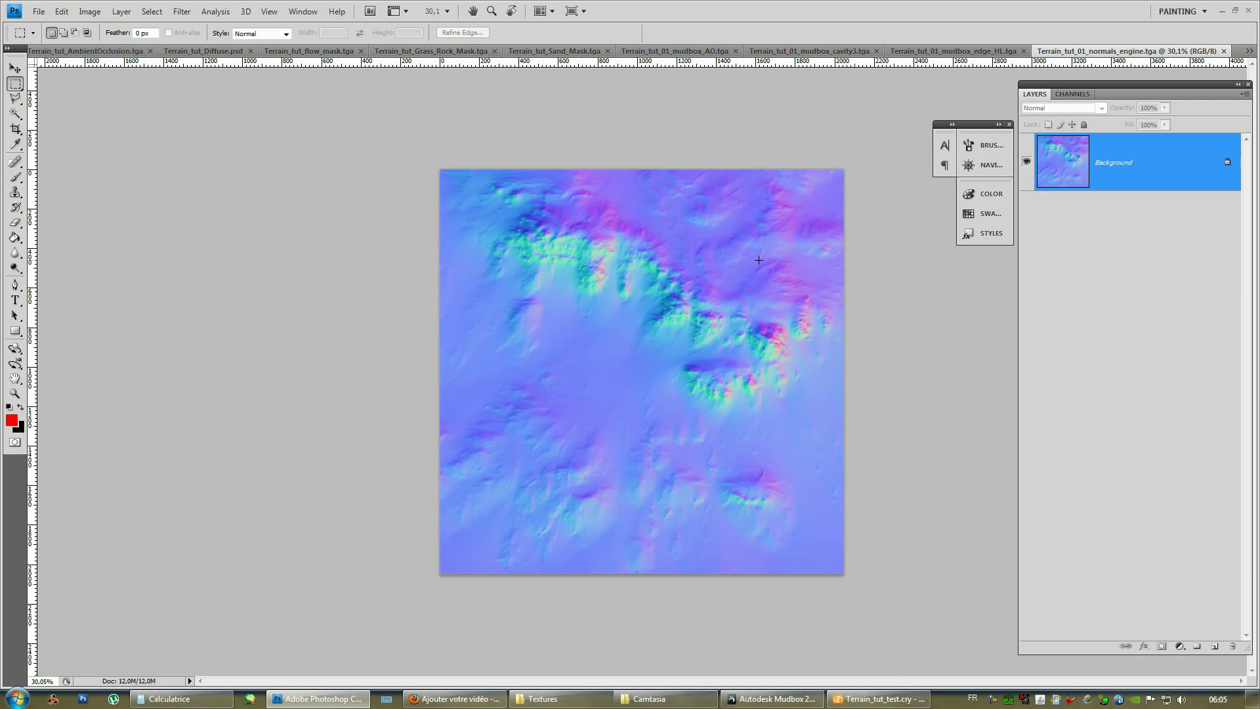
Step: Minimize Photoshop and reselect Terrain_tut_01_normals_engine.tga in the Textures folder window
left_click(771, 698)
left_click(1223, 10)
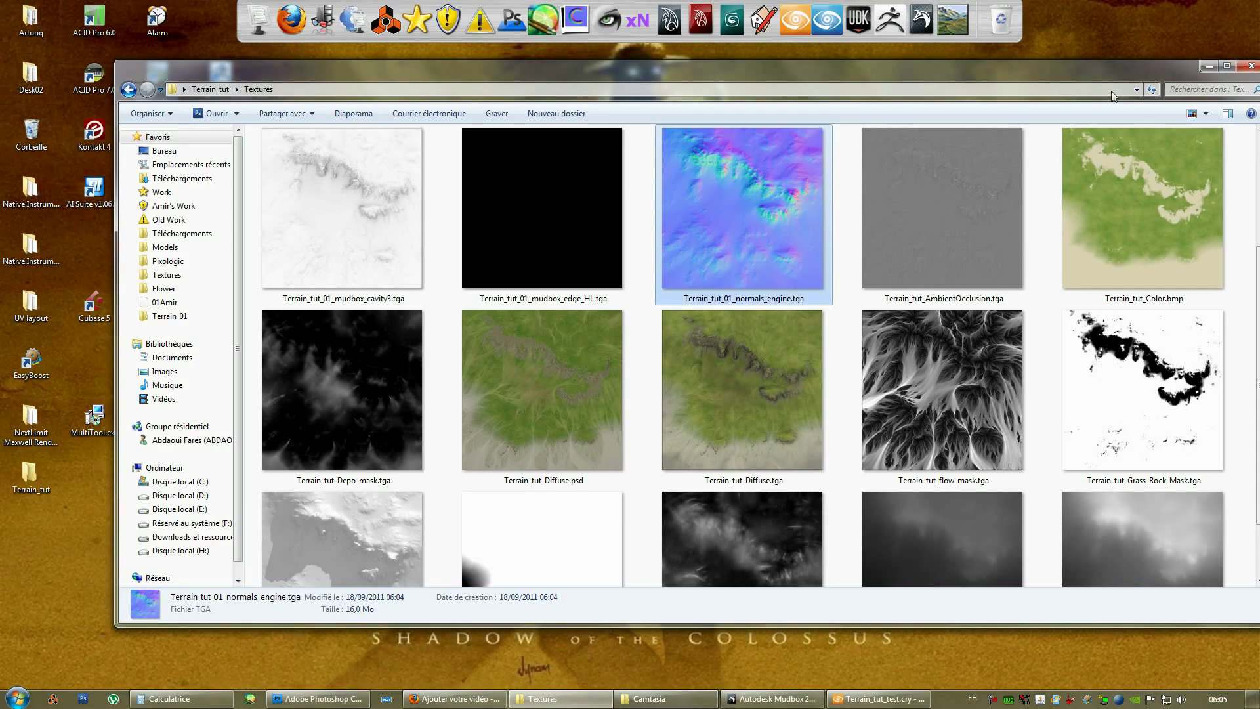
left_click(1125, 231)
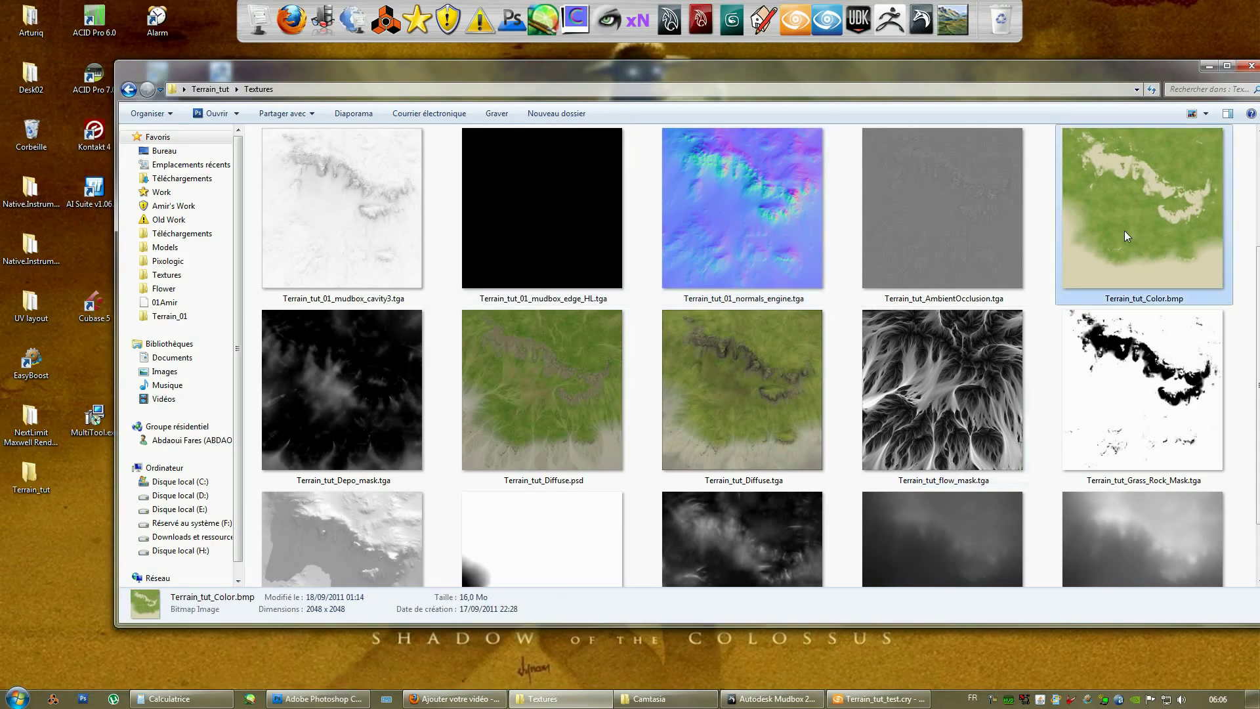
left_click(770, 234)
left_click_drag(695, 72, 647, 100)
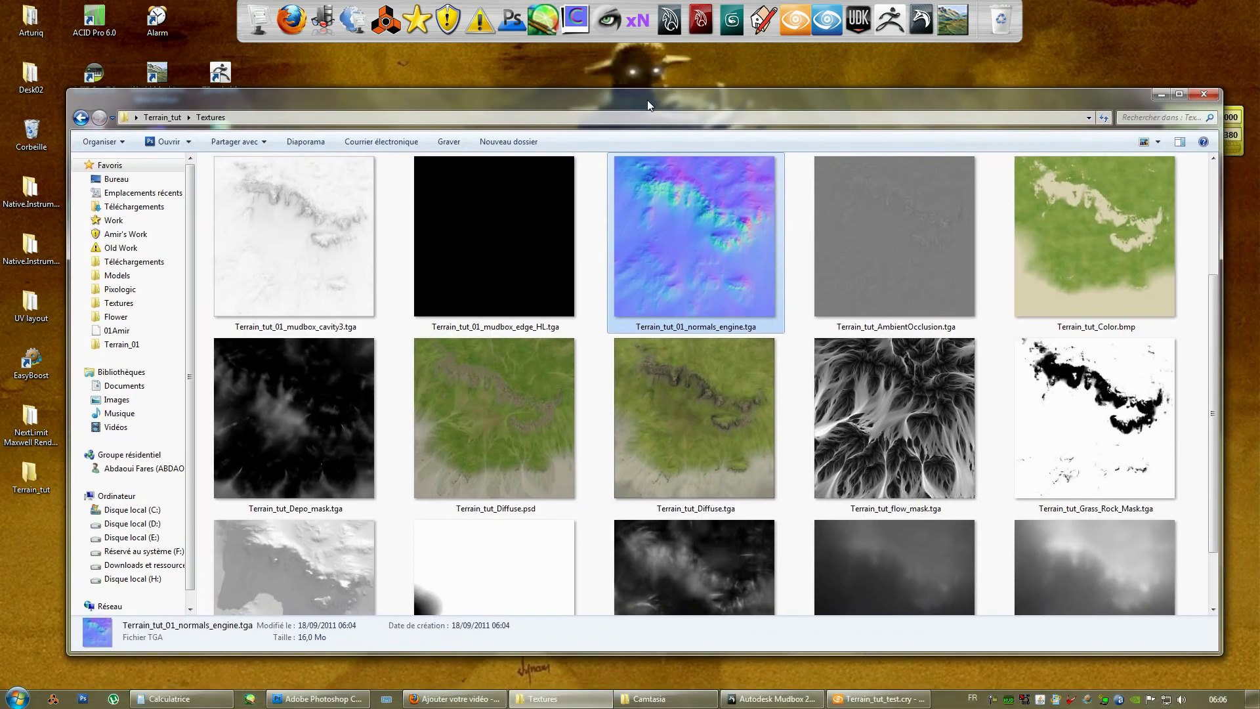
Step: Switch to Mudbox, save the current terrain scene and close the program
left_click(772, 699)
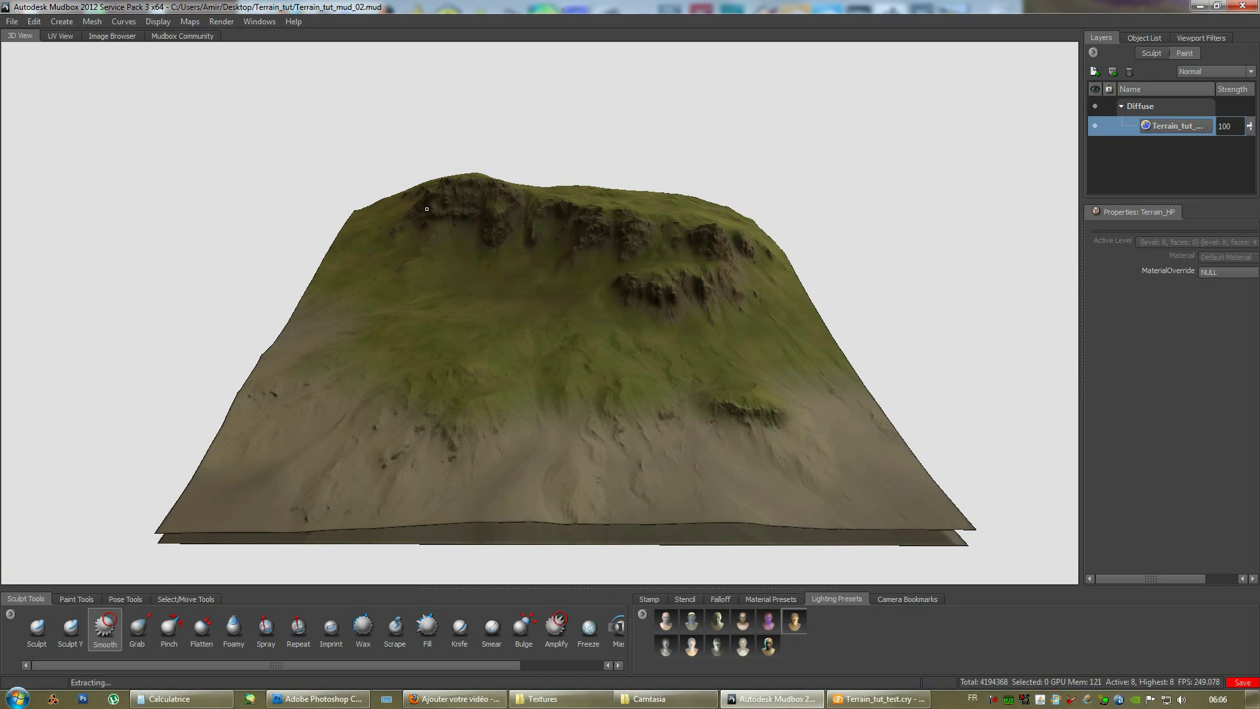
left_click_drag(315, 136, 587, 247, "alt")
right_click_drag(587, 247, 3, 66, "alt")
left_click(11, 21)
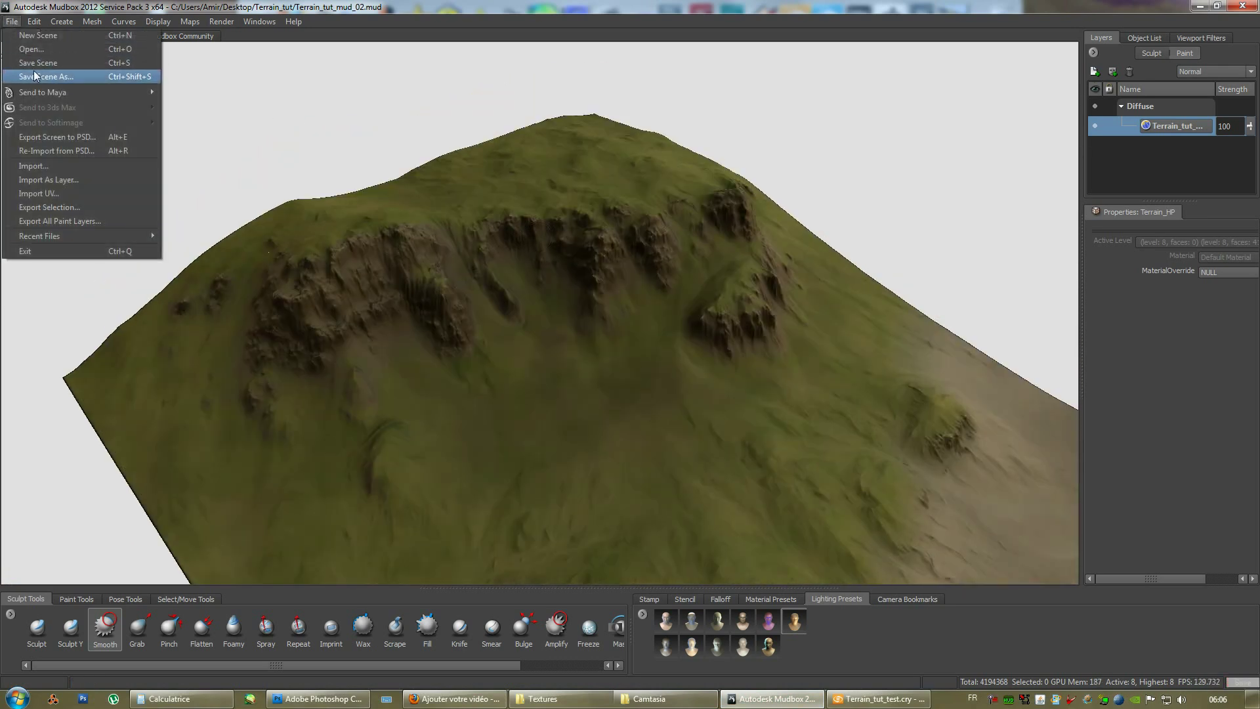
left_click(33, 61)
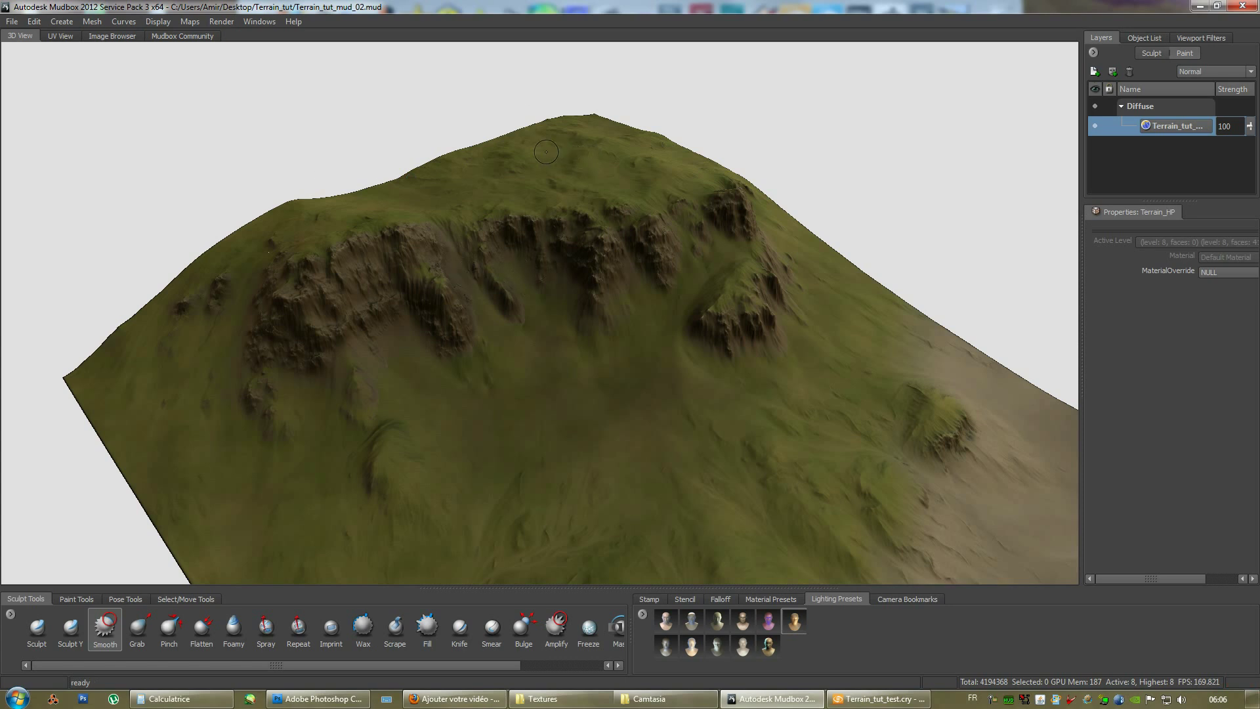
mouse_move(595, 136)
left_mouse_down("alt")
mouse_move(578, 151)
mouse_move(1148, 39)
left_mouse_up("alt")
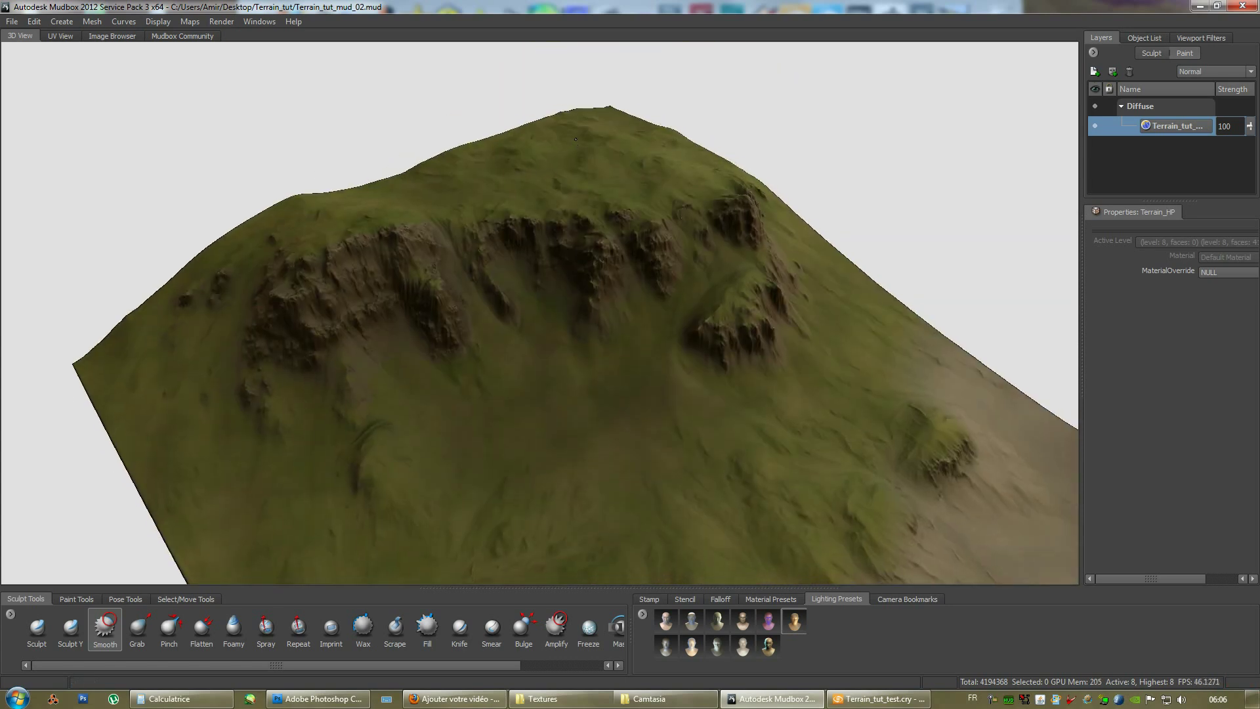
left_click(1242, 5)
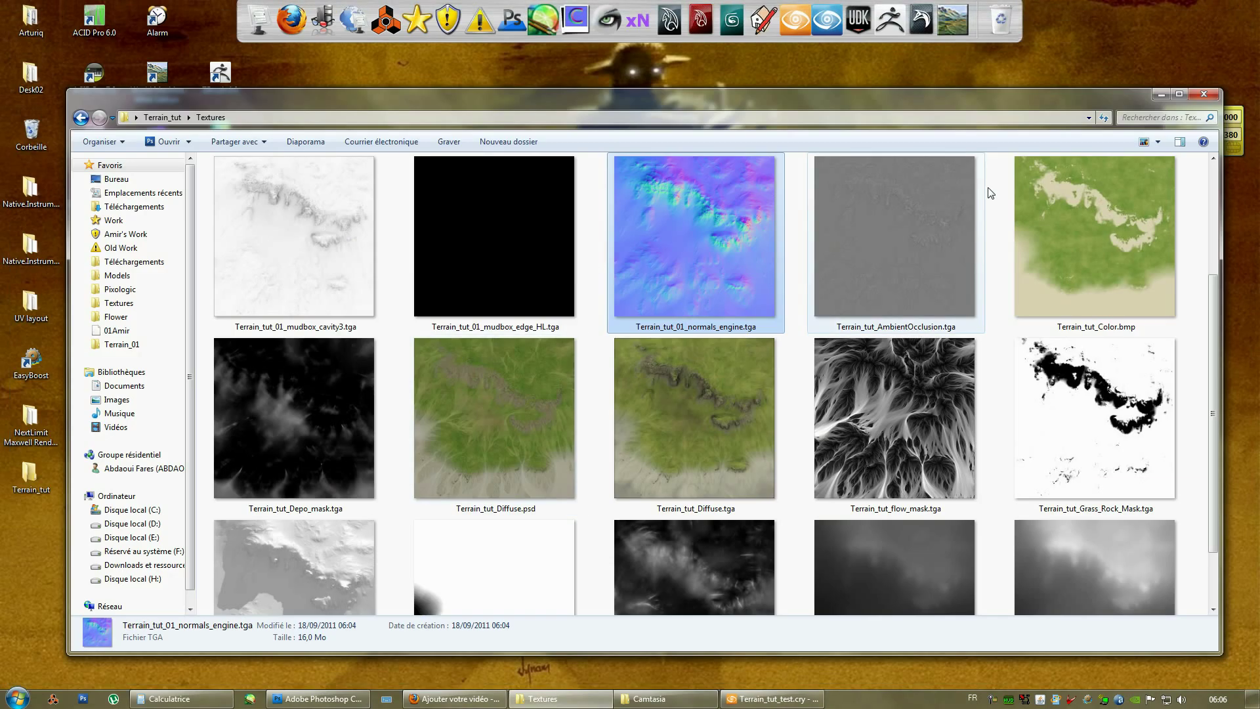
Step: Look through the heightmaps, cavity maps, masks and lightmap in the Textures folder, enlarging its window to show more files
left_click_drag(1002, 100, 945, 13)
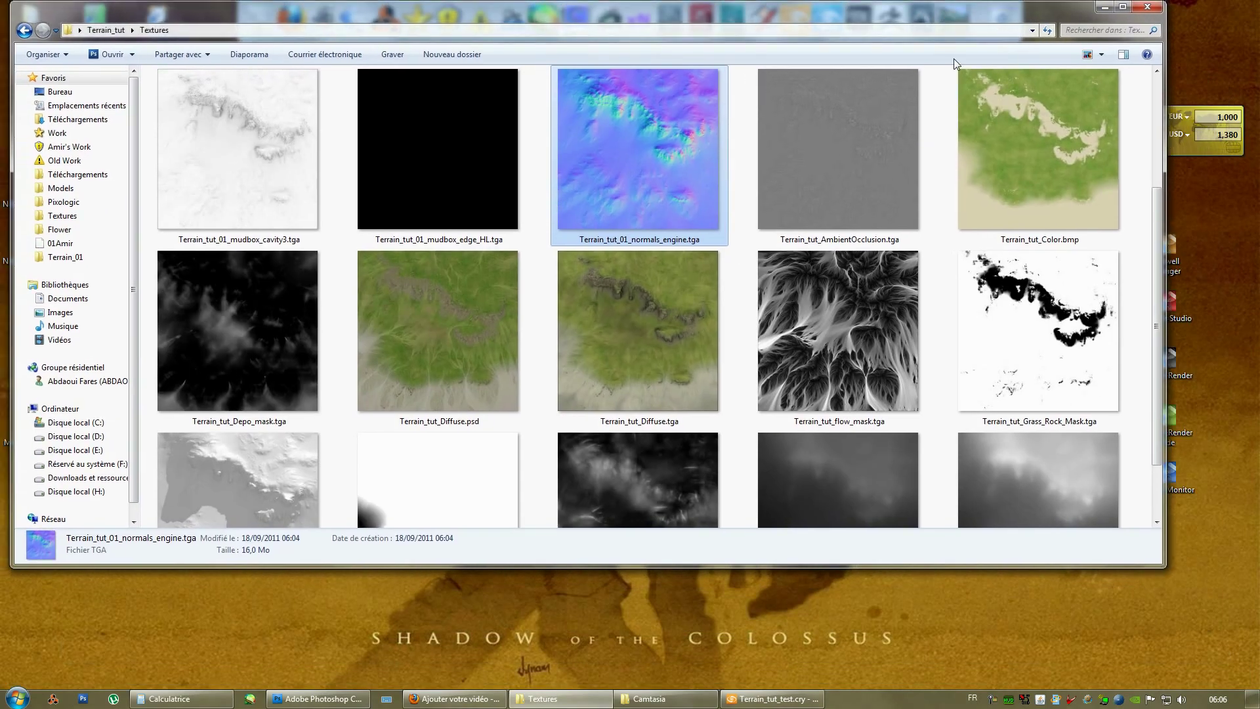
scroll(820, 230, "down", 2)
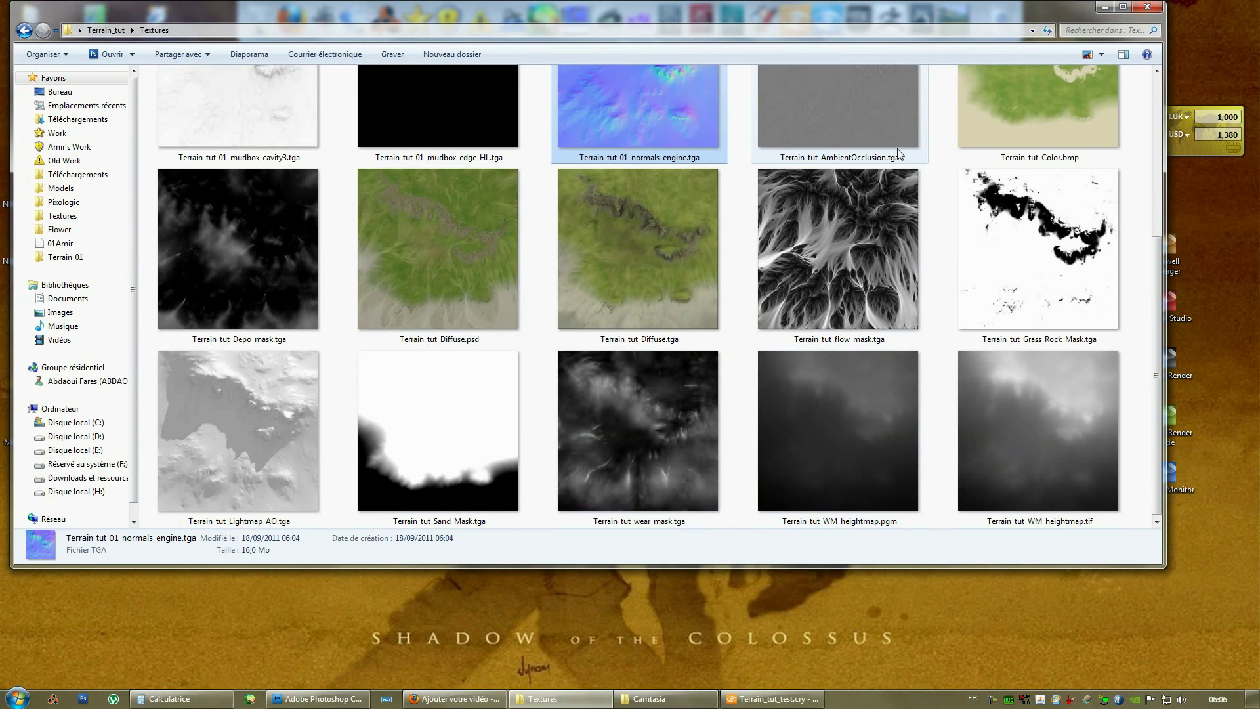
scroll(1021, 385, "up", 3)
left_click(302, 164)
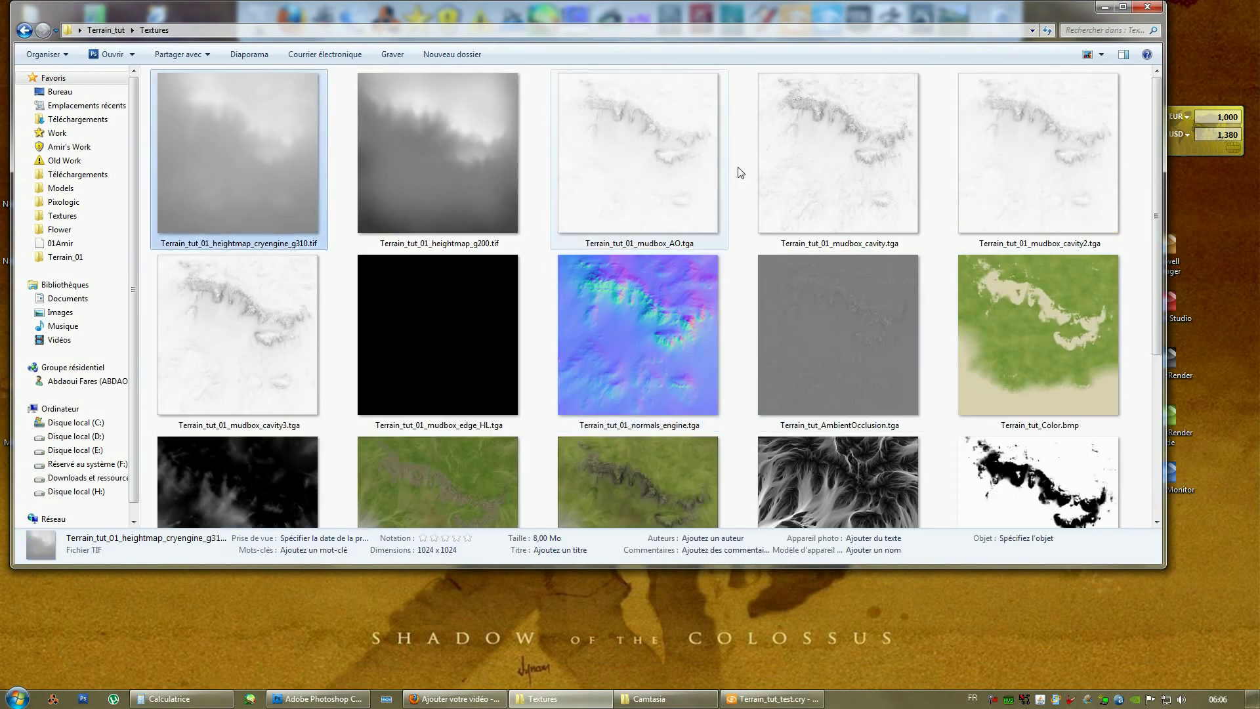
left_click(970, 168)
scroll(981, 397, "down", 3)
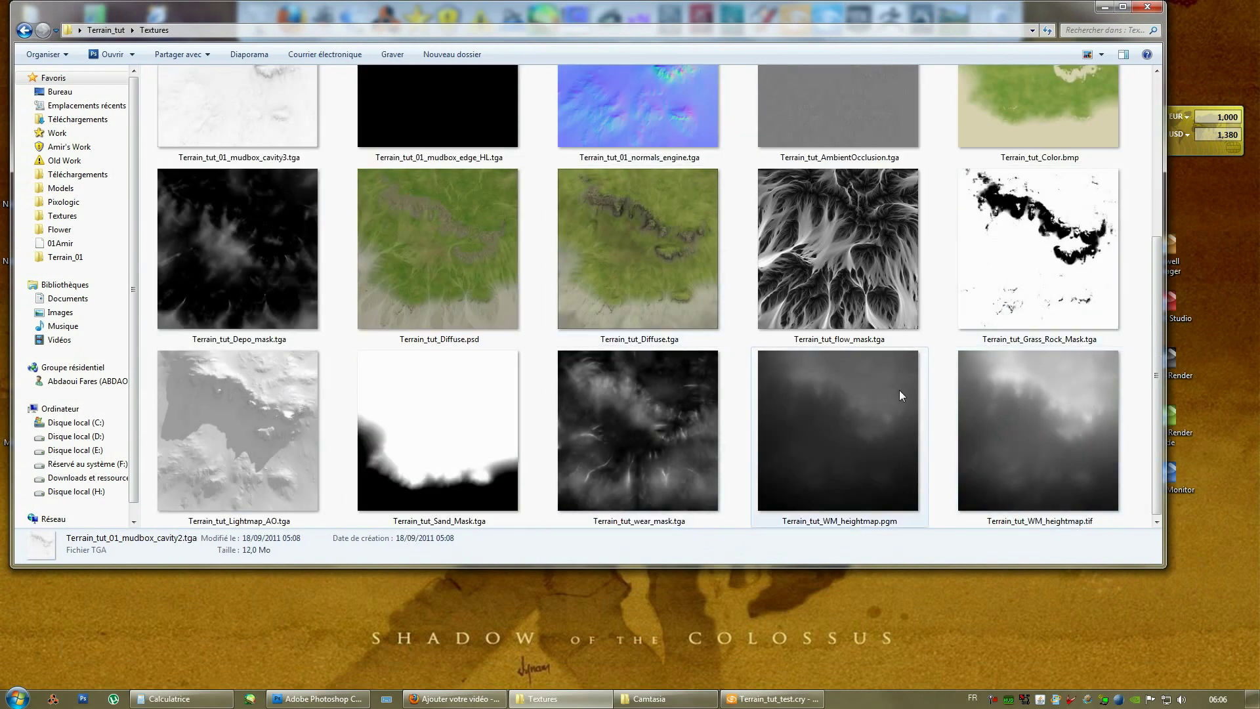
left_click(314, 435)
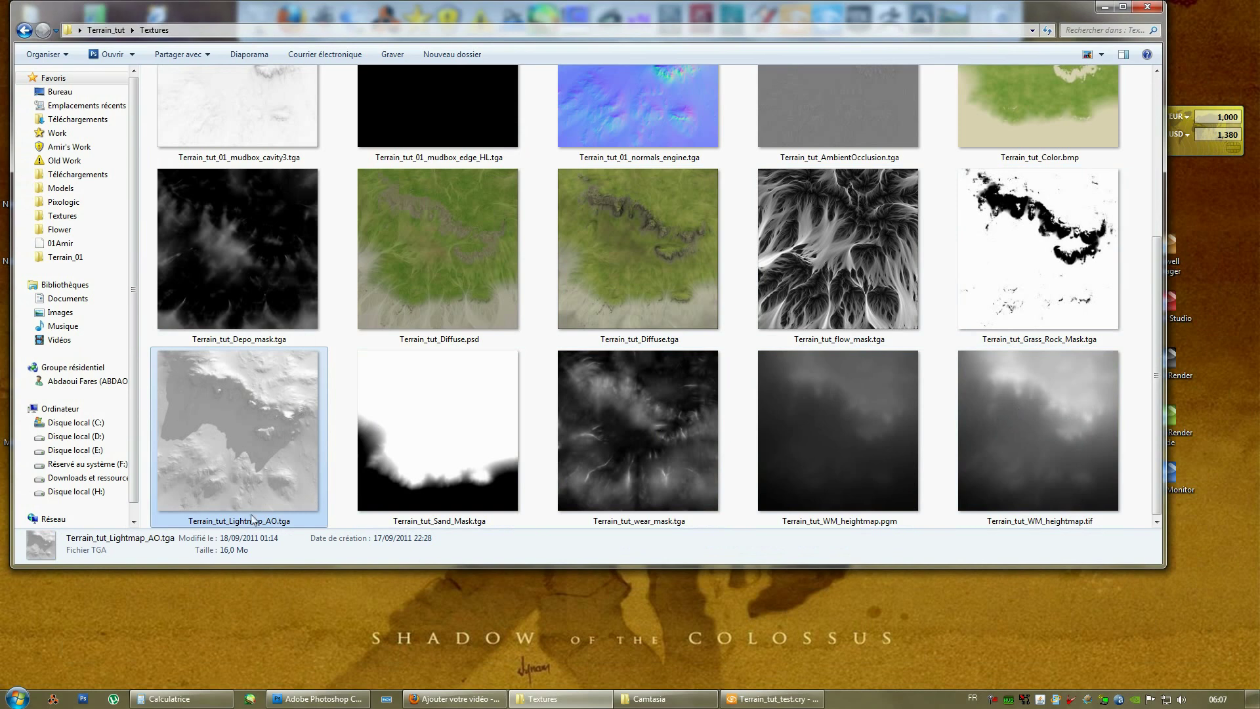
mouse_move(248, 401)
left_click(1069, 297)
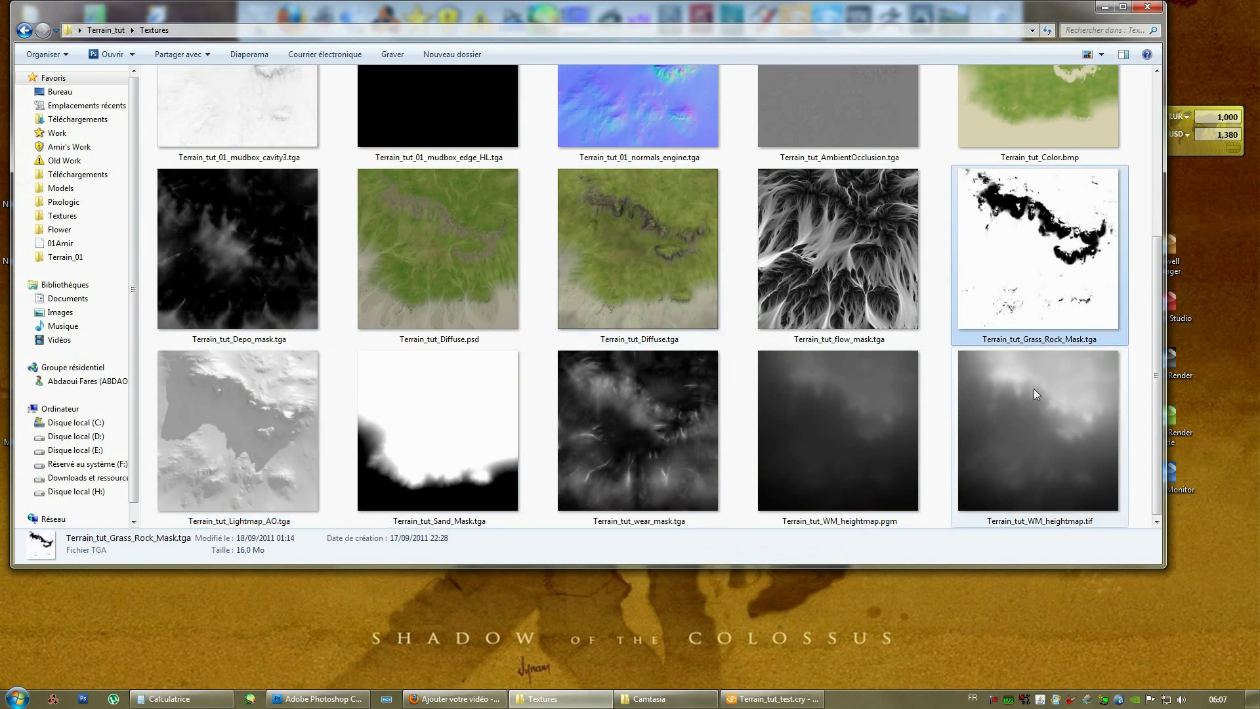
scroll(1033, 388, "up", 2)
scroll(1057, 339, "down", 3)
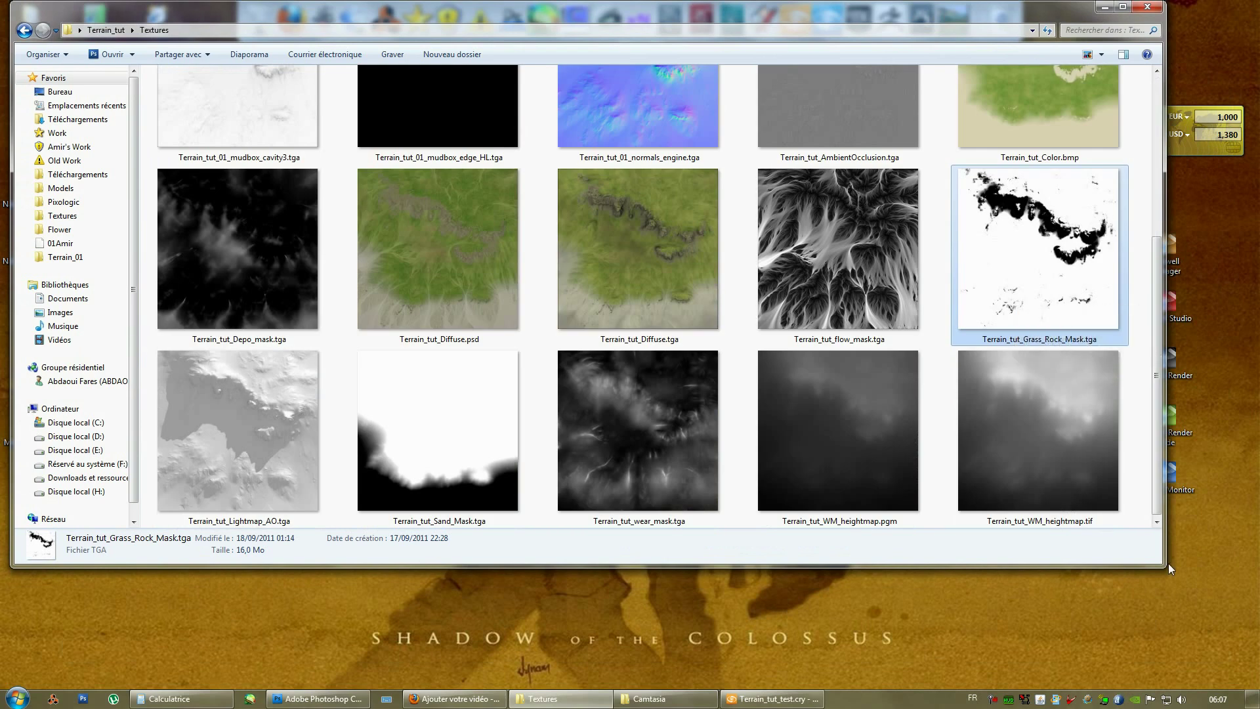
left_click_drag(1159, 563, 1191, 619)
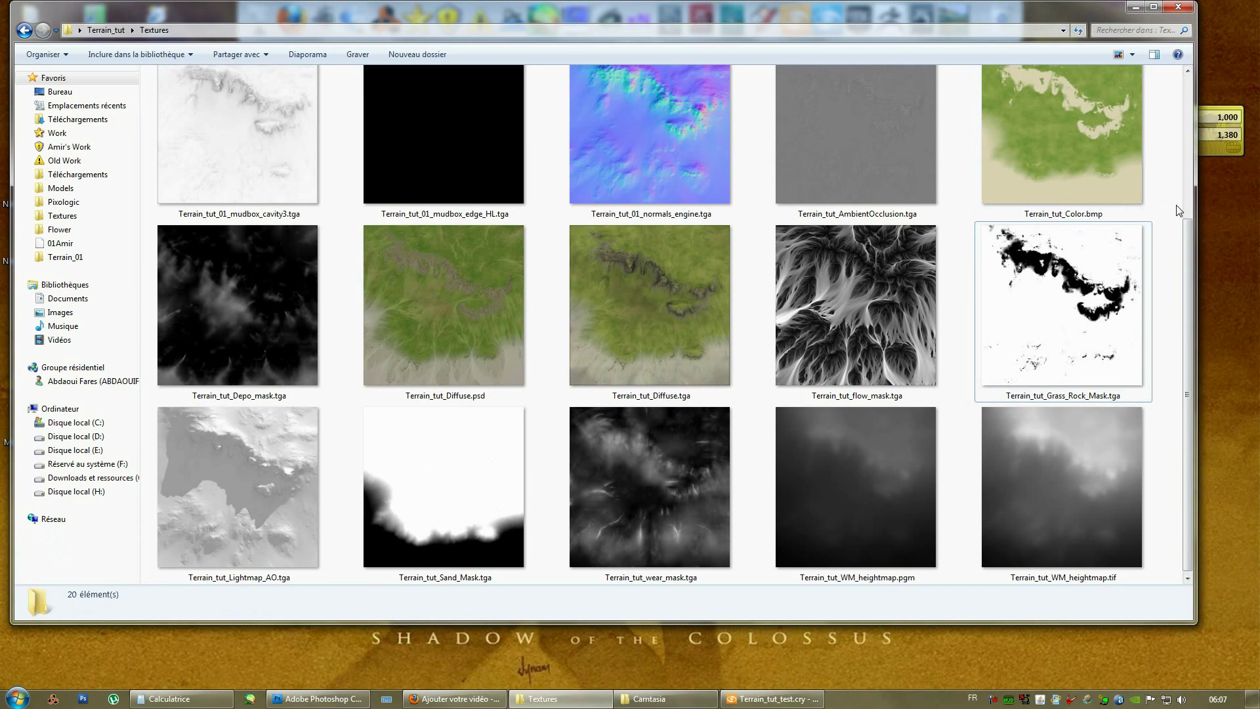
left_click(1134, 8)
right_click(888, 375)
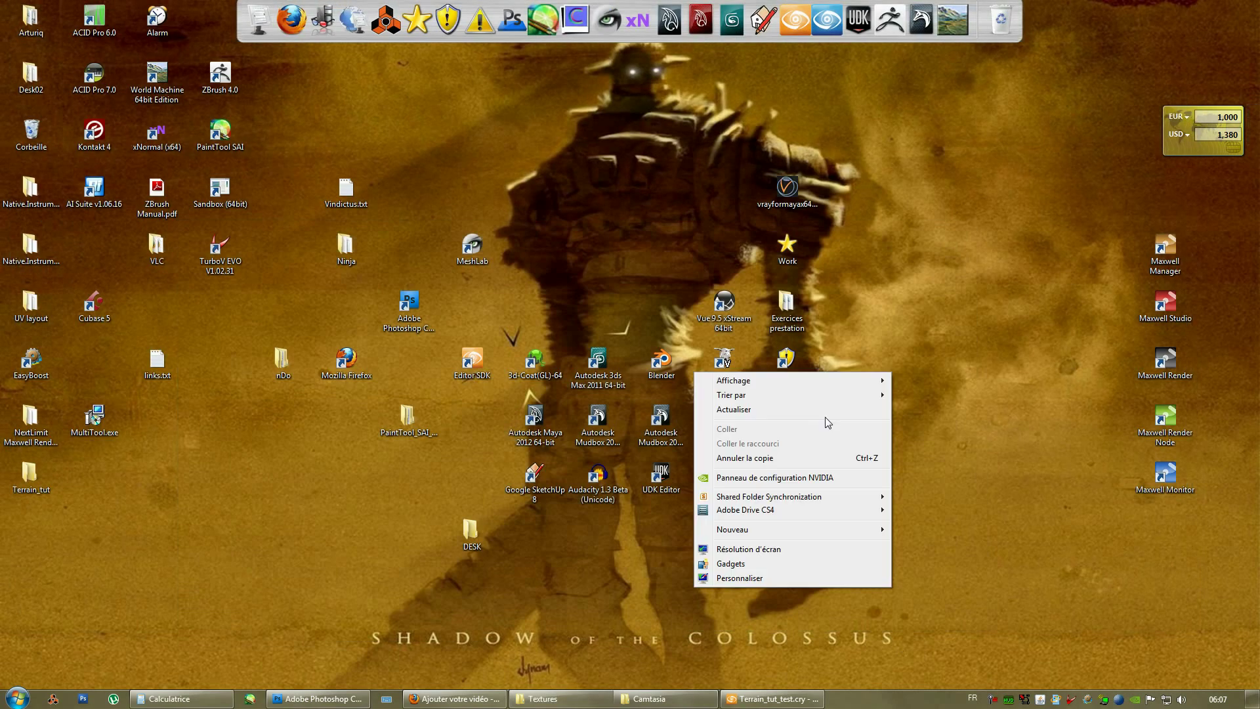
left_click(830, 415)
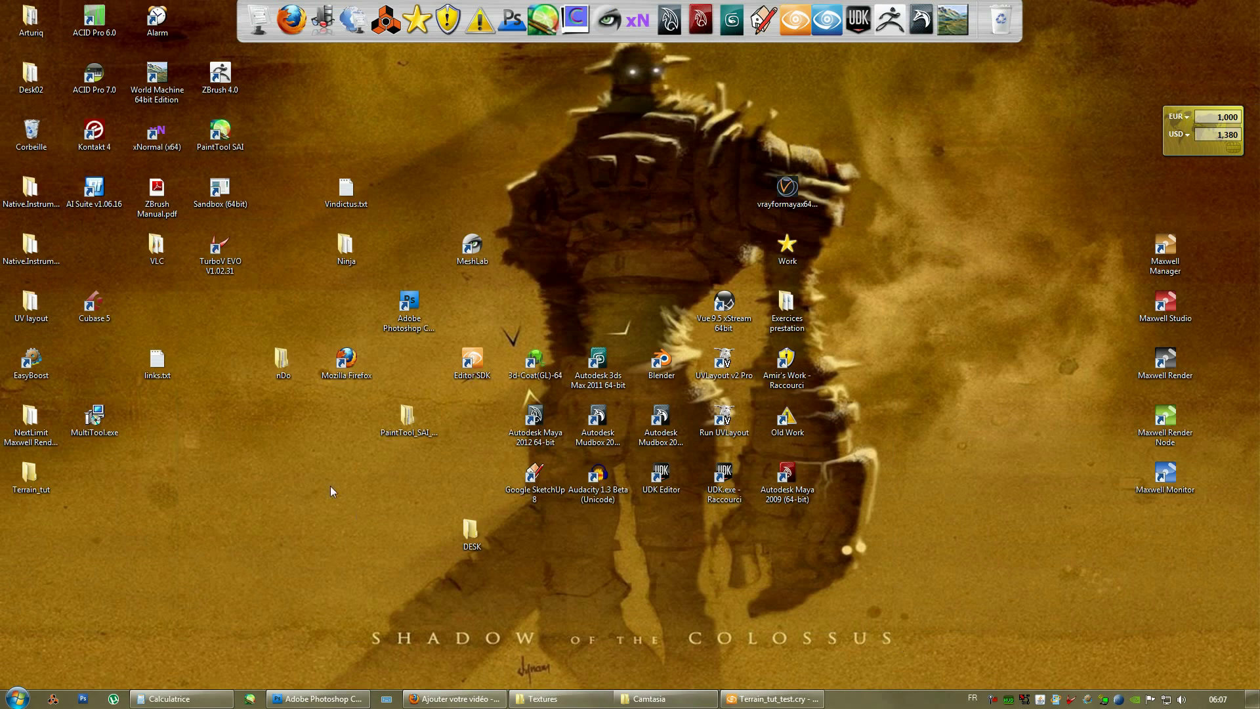
Step: Switch to the CryEngine Sandbox, look over the Terrain_tut_test.cry level and open the Terrain Editor
left_click(773, 699)
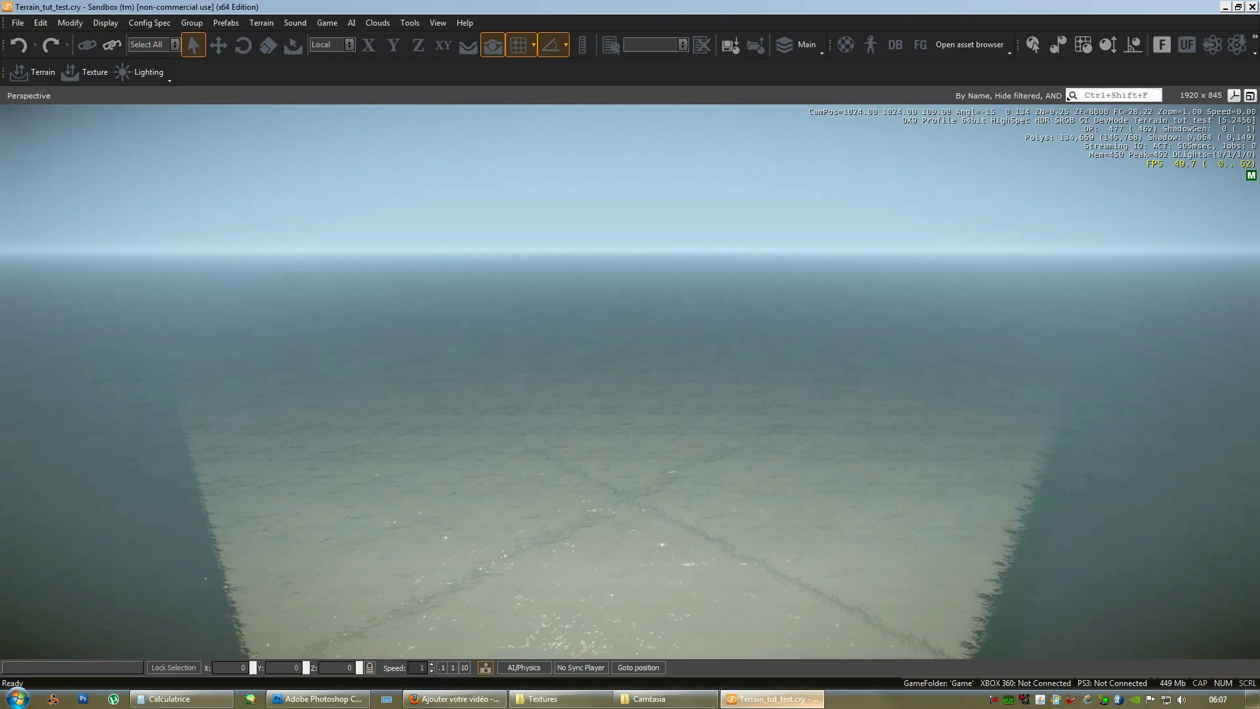
right_click_drag(674, 403, 649, 488)
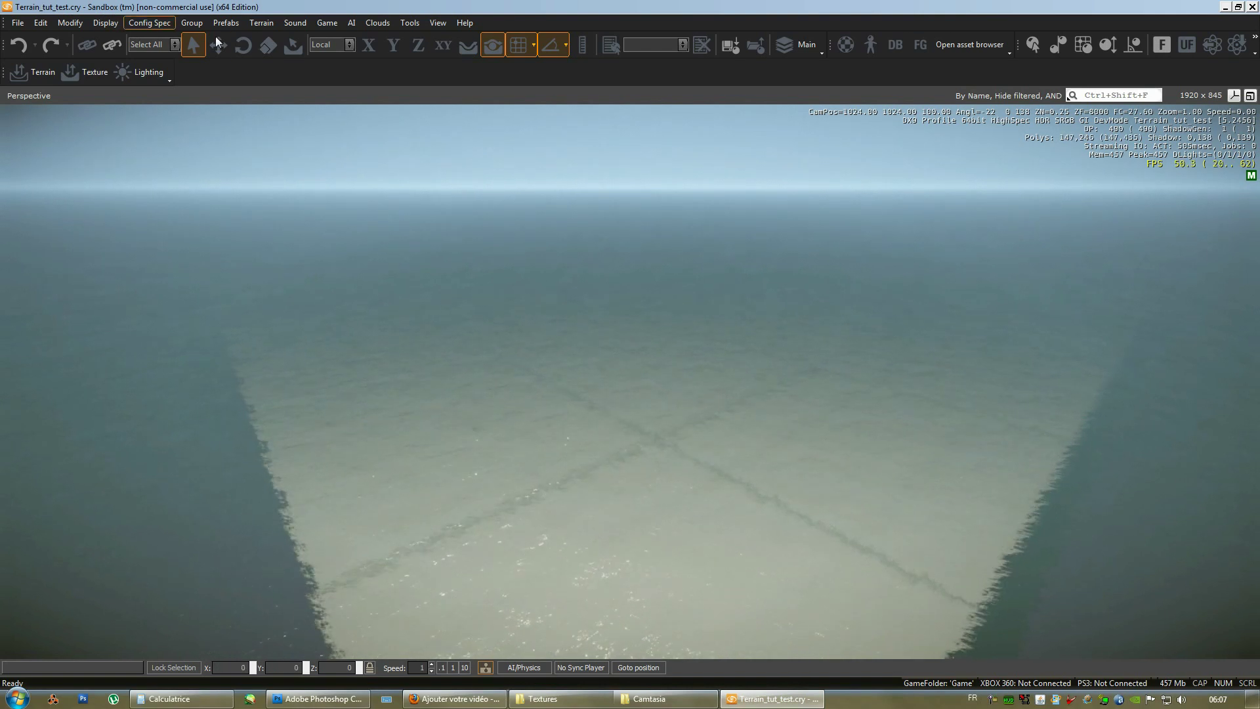
left_click(262, 22)
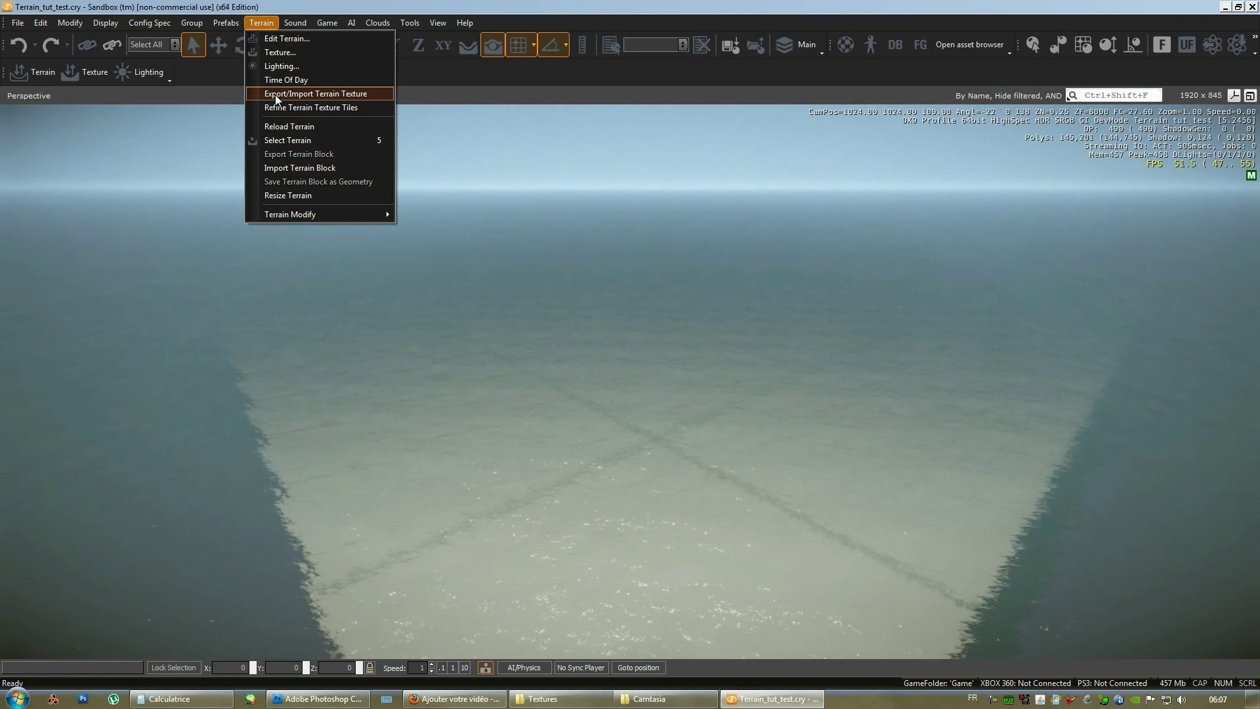
left_click(286, 38)
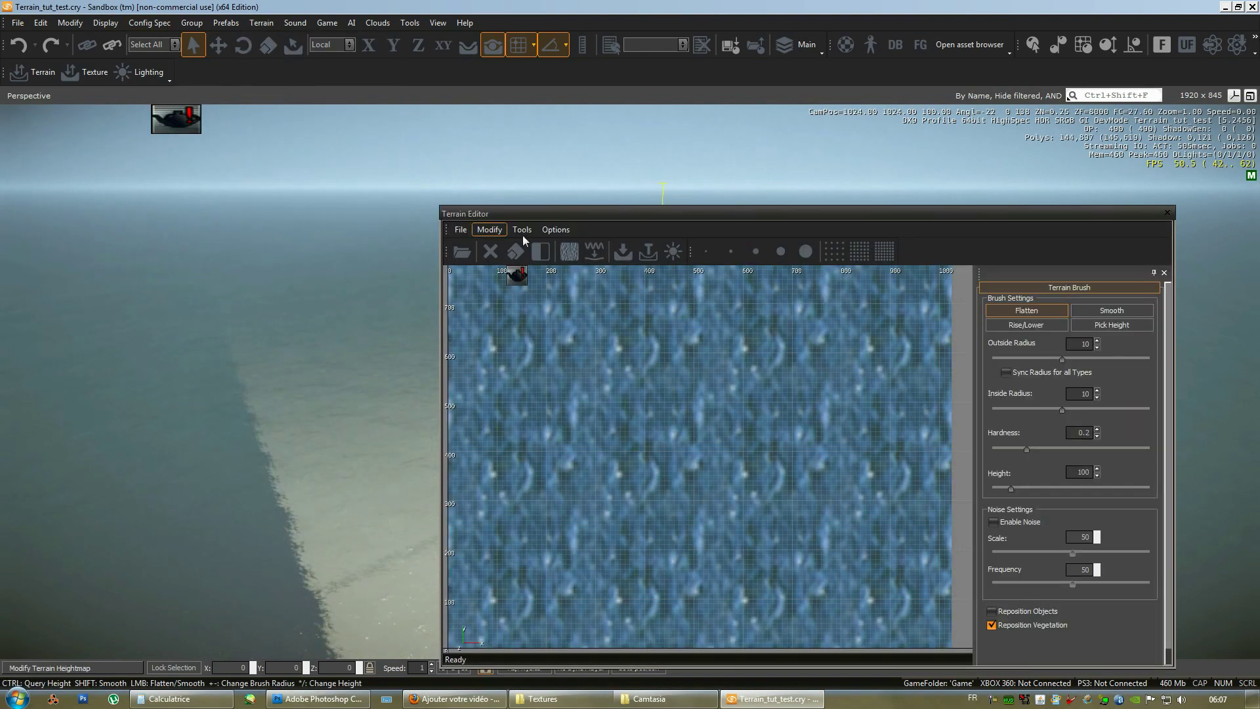
left_click_drag(571, 212, 567, 129)
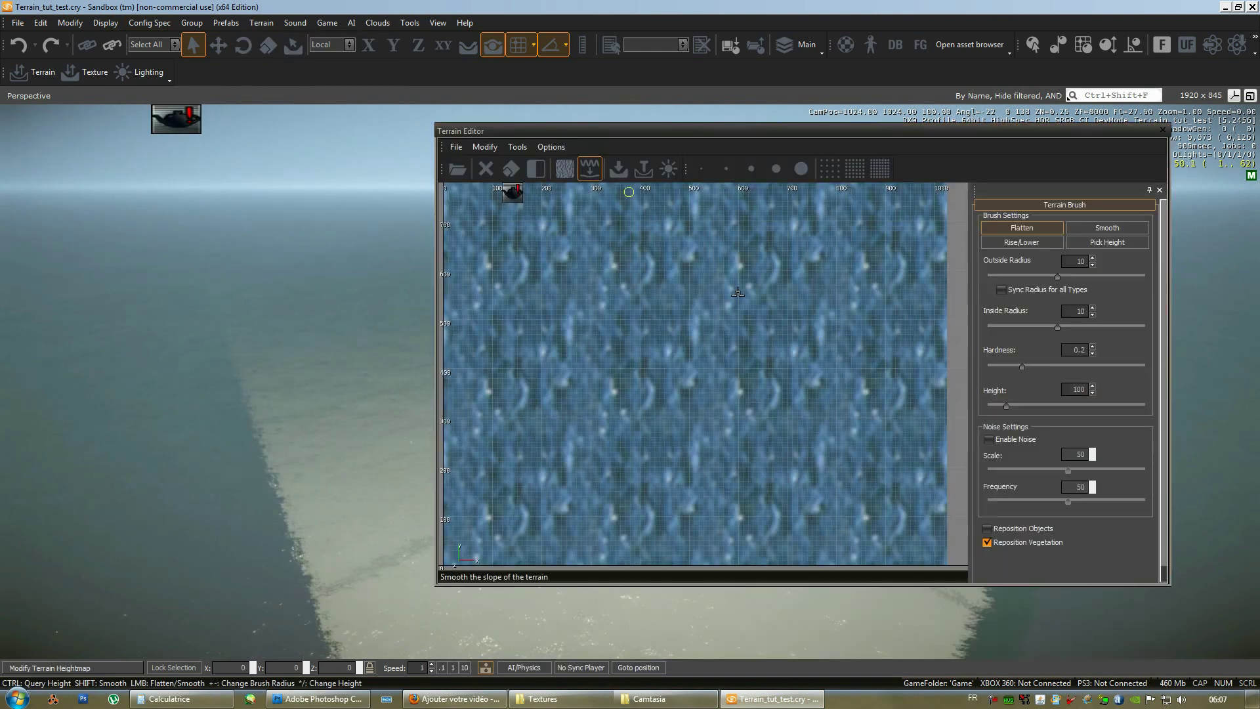
Step: Check which image file formats the Terrain Editor's heightmap import accepts, then cancel the import
left_click(455, 147)
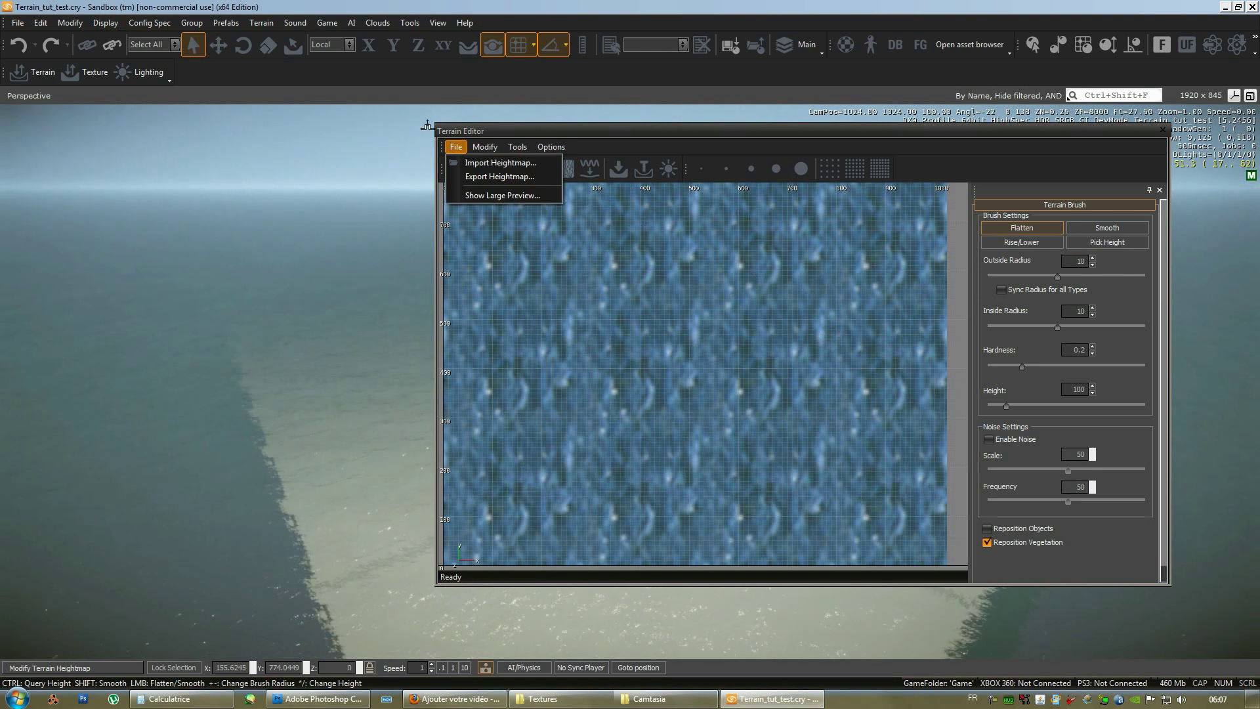
left_click(262, 22)
left_click(515, 136)
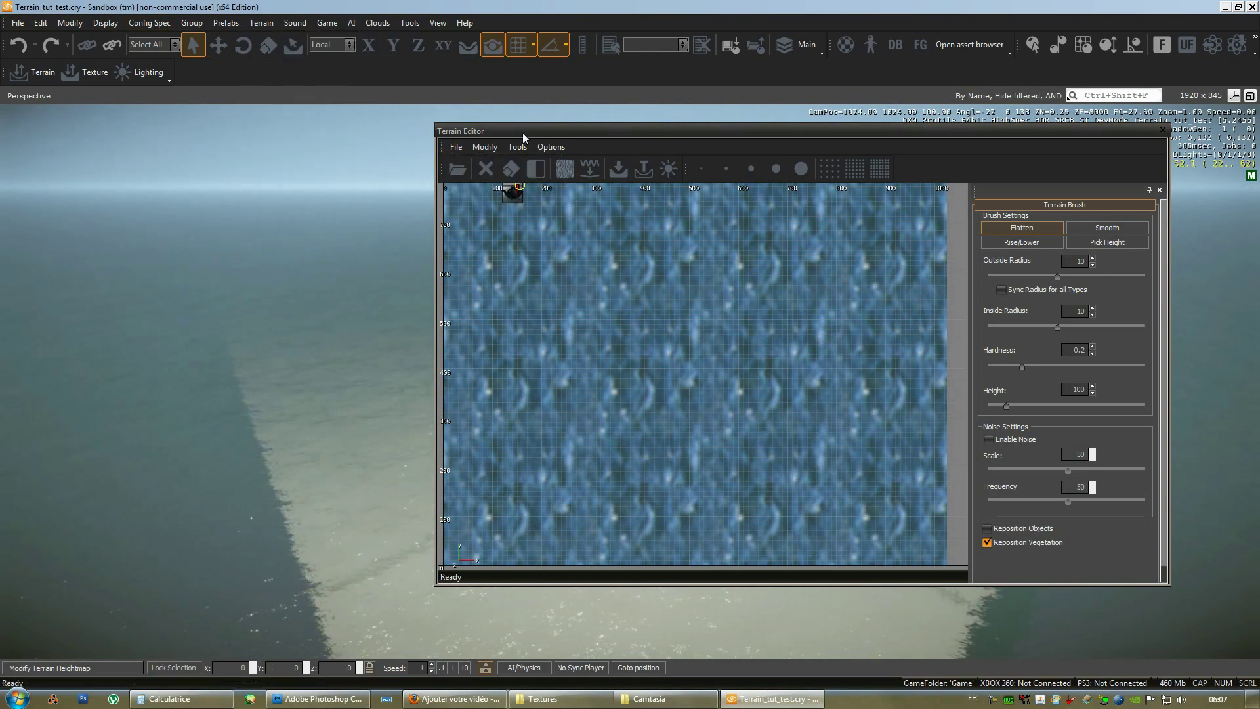
left_click(455, 147)
left_click(453, 164)
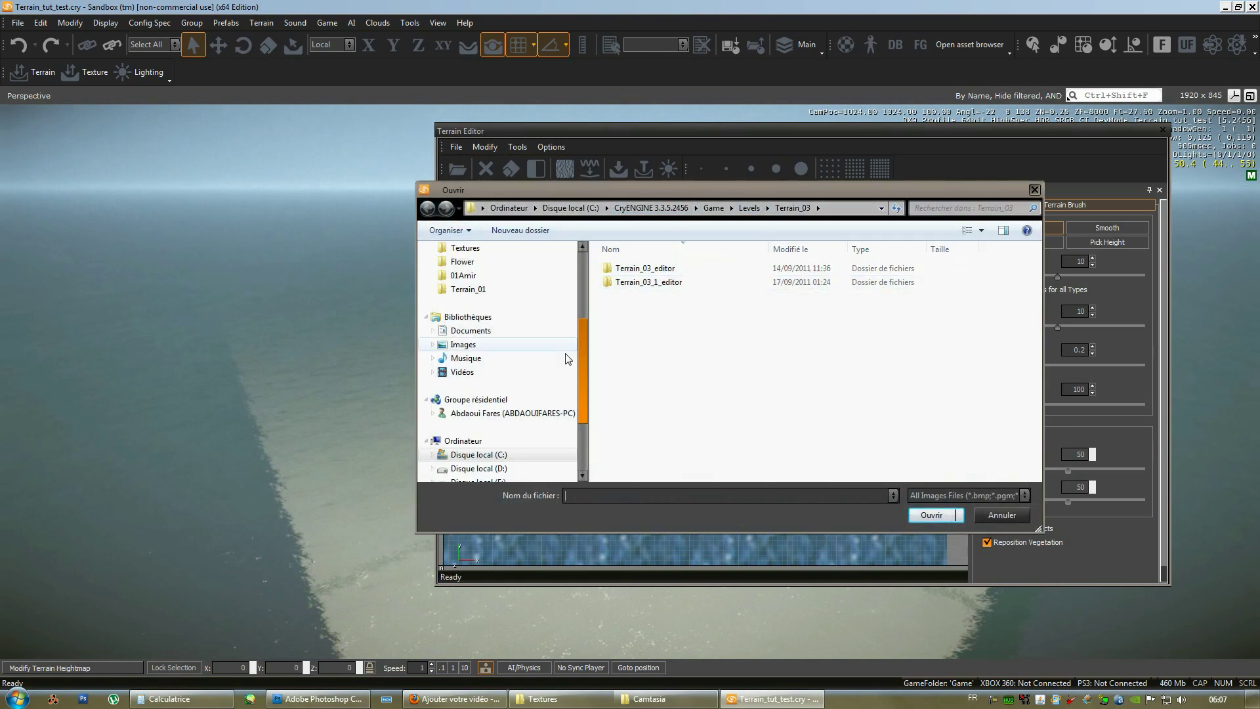
left_click(998, 496)
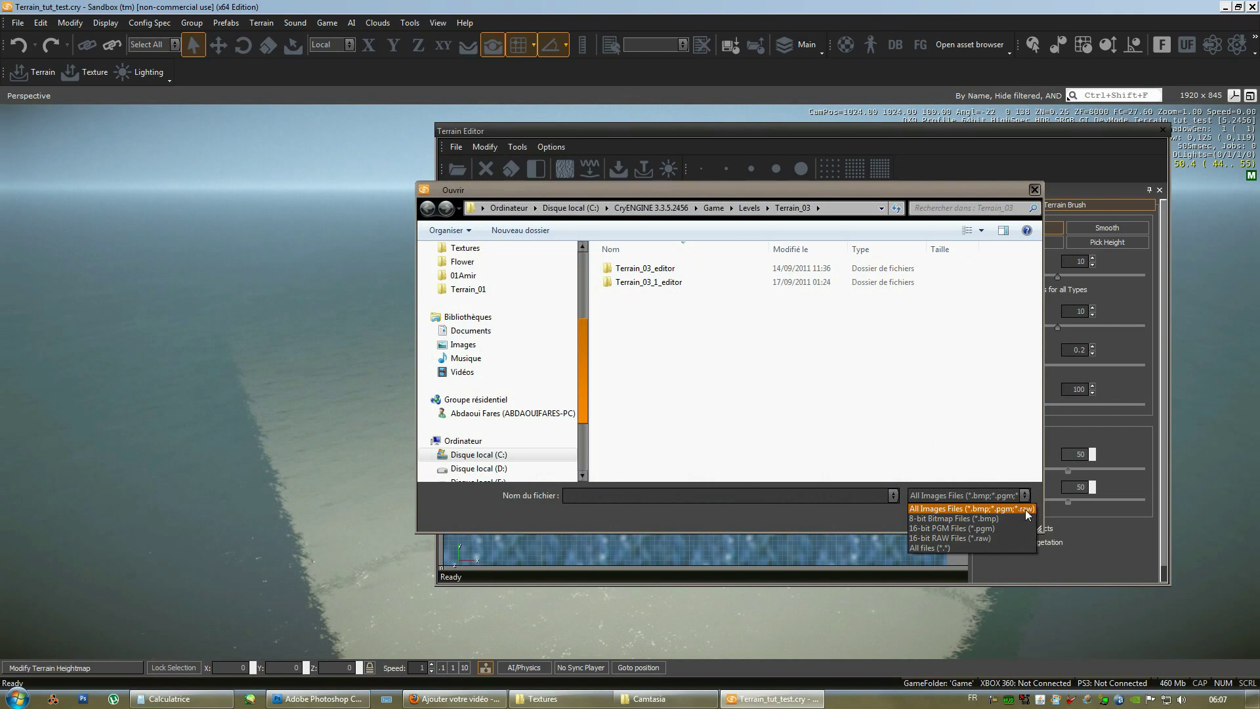
left_click(1028, 510)
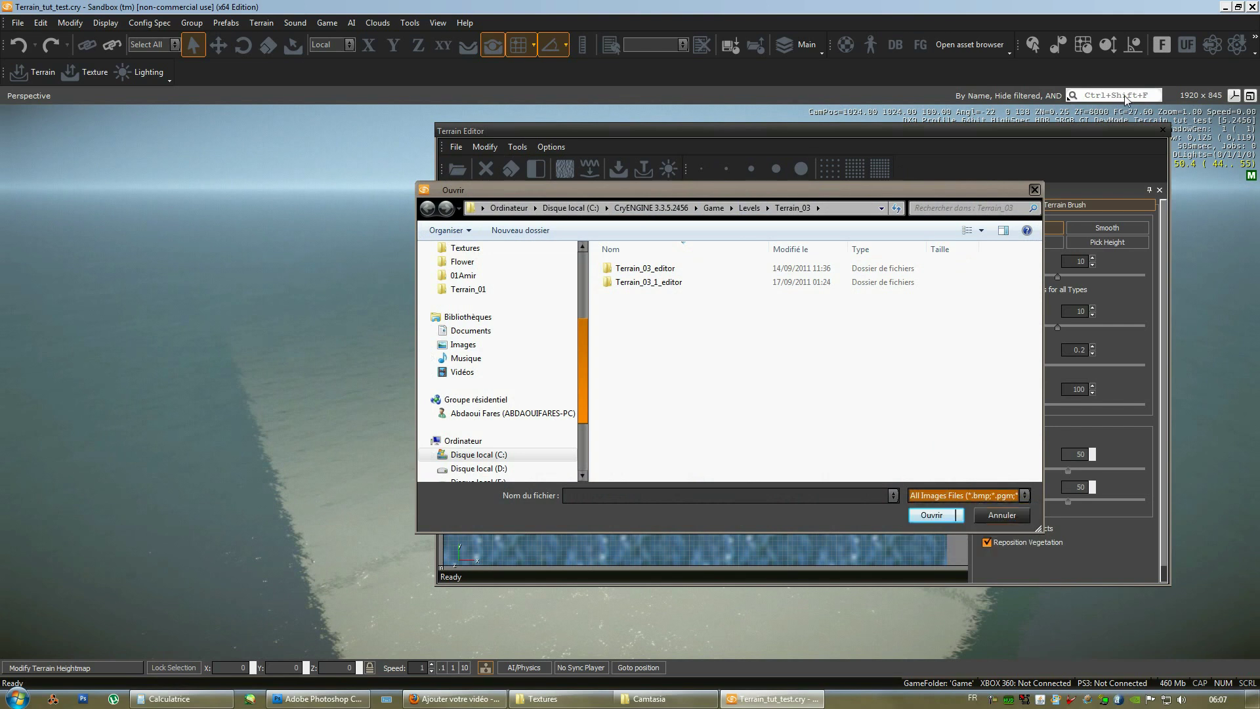
left_click(995, 513)
Step: Close the Terrain Editor and minimize the Sandbox to return to the desktop
left_click_drag(1073, 132, 853, 133)
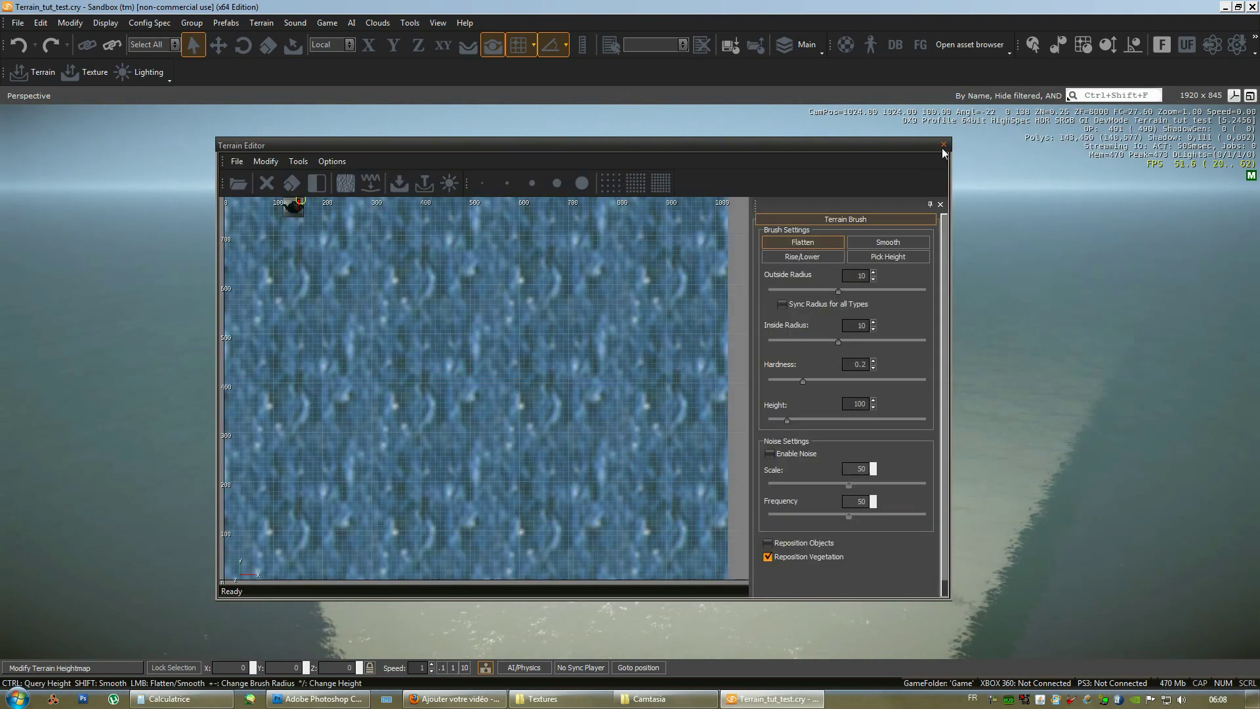
left_click(942, 129)
left_click(1224, 7)
right_click(691, 266)
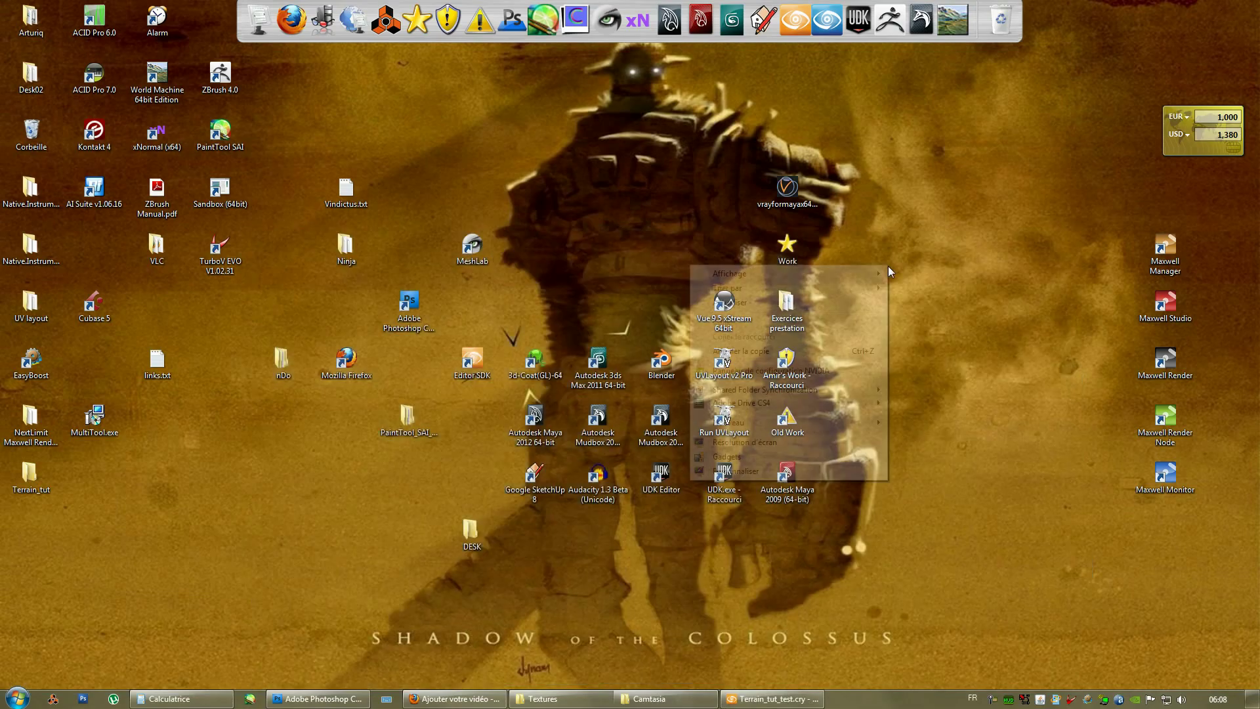
left_click(816, 302)
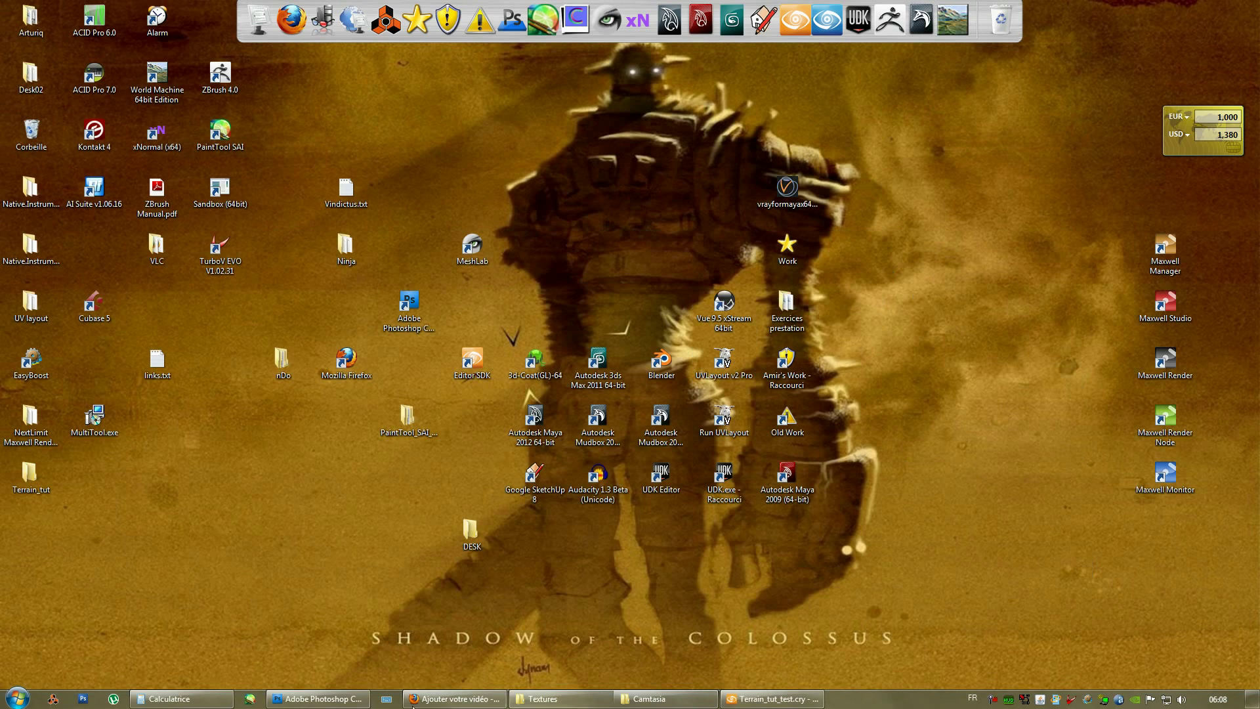
Step: Bring up Photoshop and the Textures folder, and compare the file details of Terrain_tut_WM_heightmap.tif and Terrain_tut_WM_heightmap.pgm
left_click(318, 699)
left_click(577, 699)
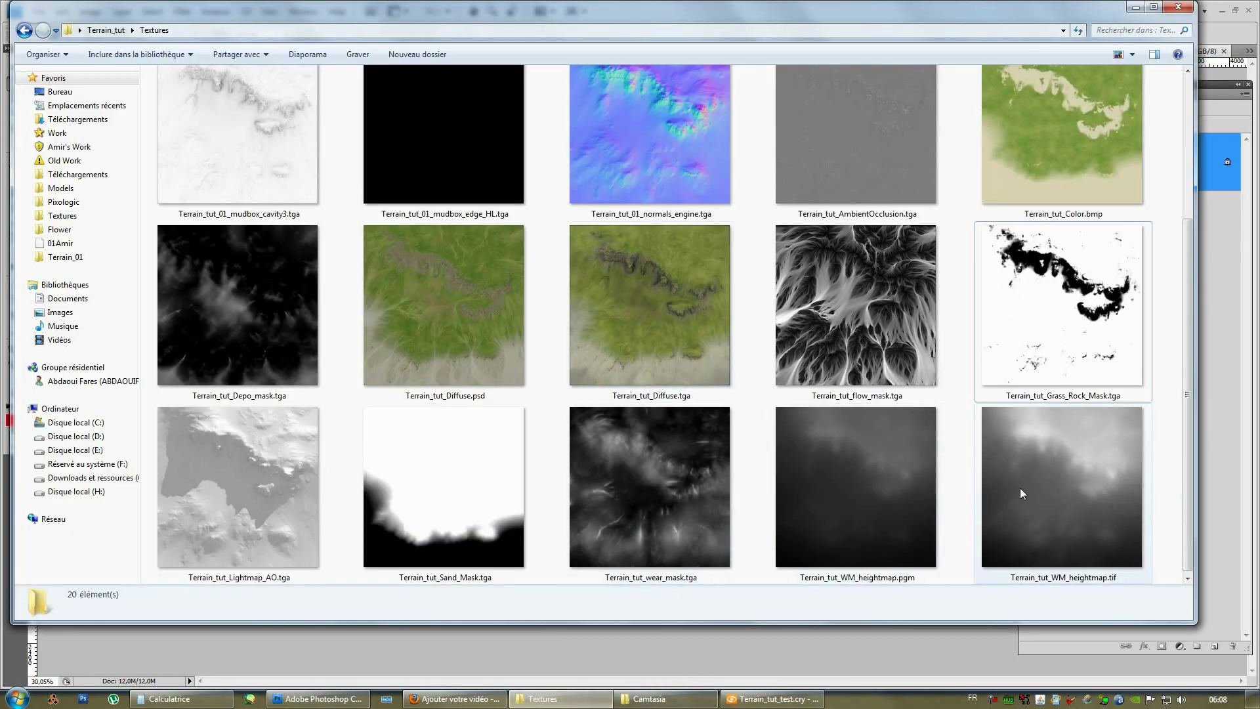
left_click(1083, 499)
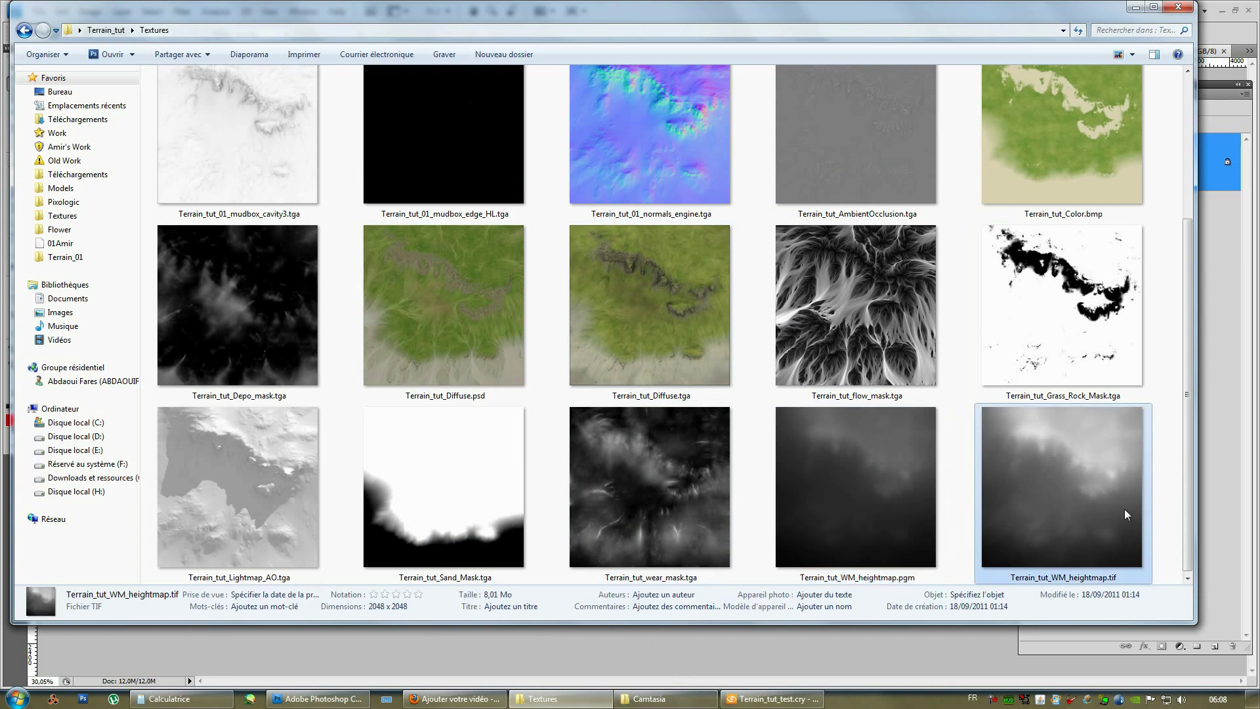
scroll(1124, 509, "up", 2)
scroll(1124, 509, "down", 2)
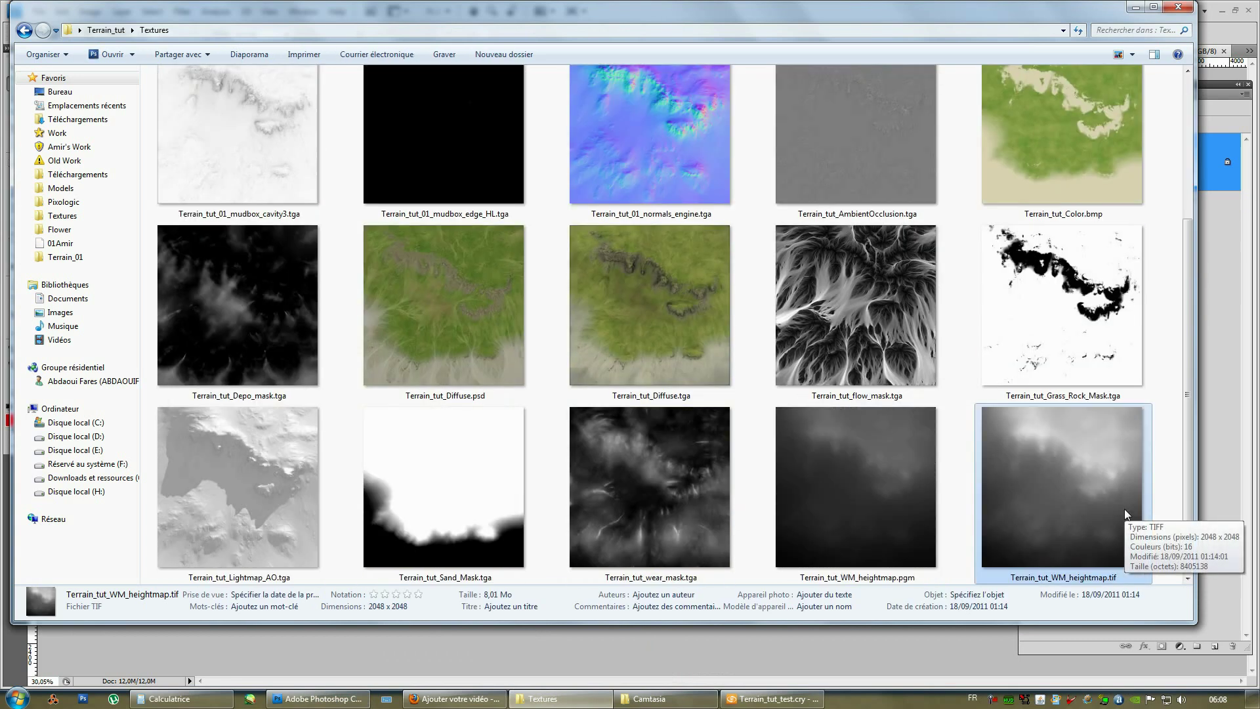
left_click(921, 531)
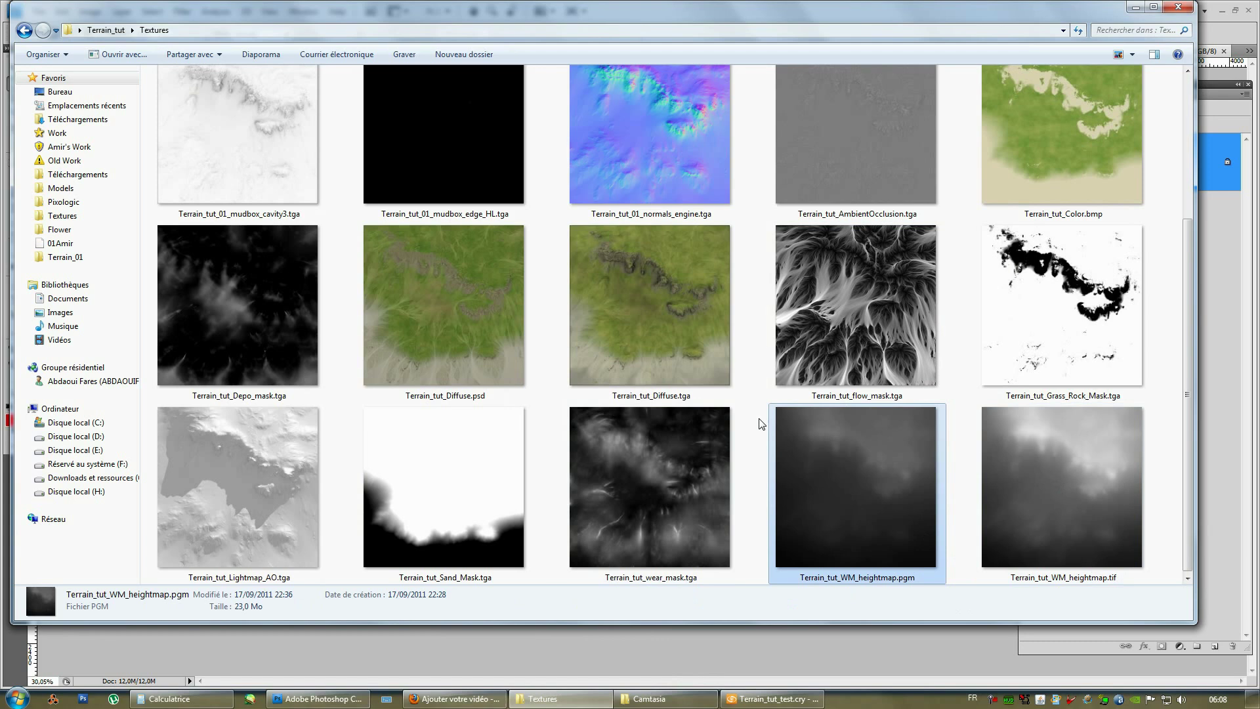
Step: Open Terrain_tut_01_heightmap_cryengine_g310.tif from the Textures folder in Photoshop
scroll(840, 451, "up", 2)
left_click(227, 200)
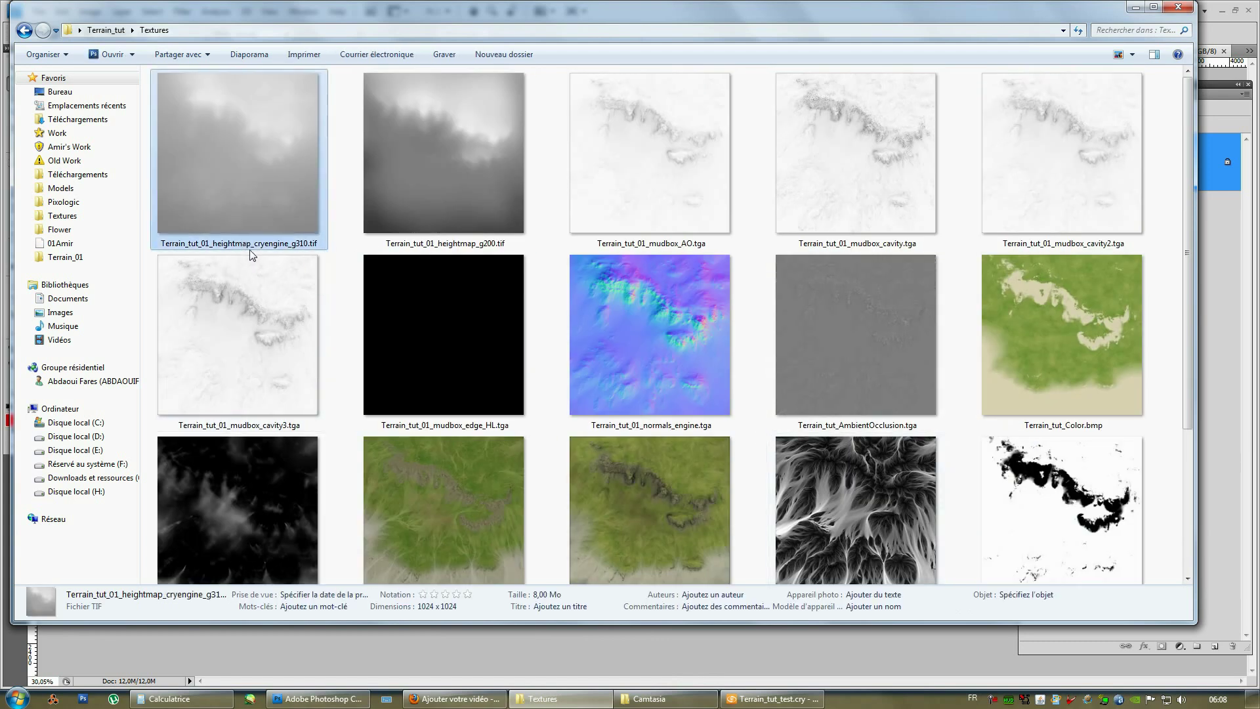
left_click_drag(285, 231, 479, 650)
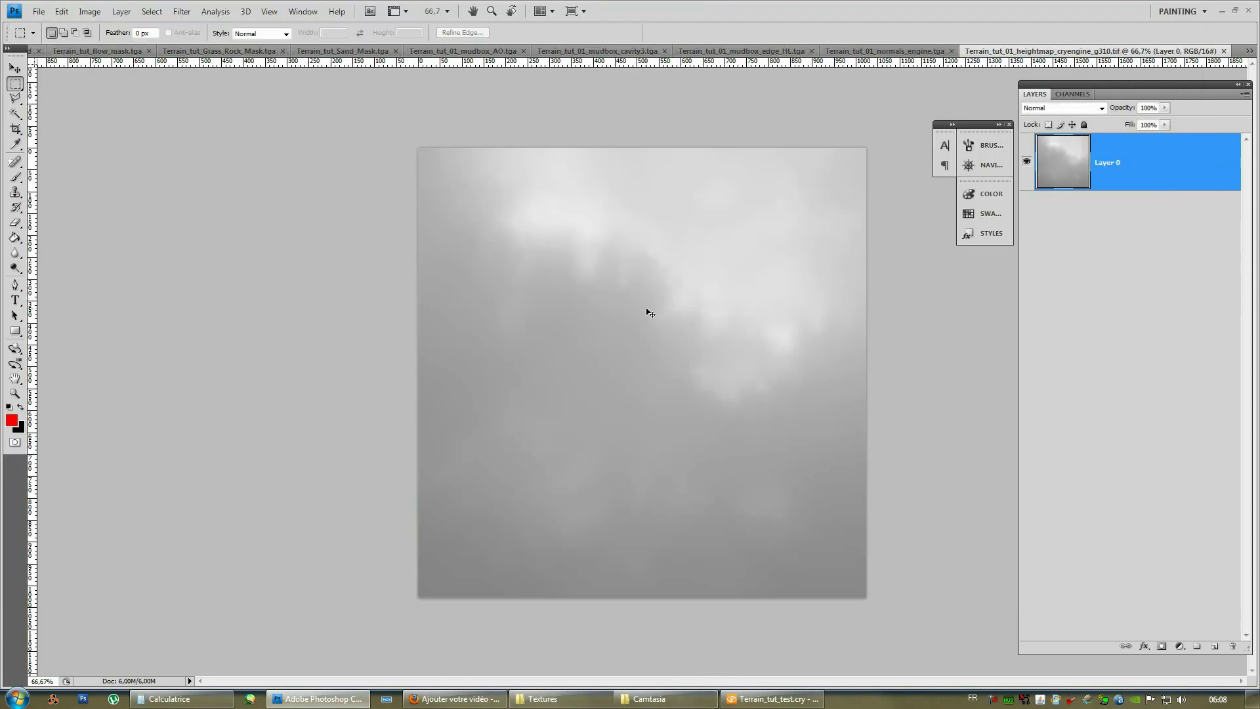
Step: Check the Portable Bit Map option and its default file extension for saving a copy of the heightmap, and cancel the save
key("ctrl+shift+s")
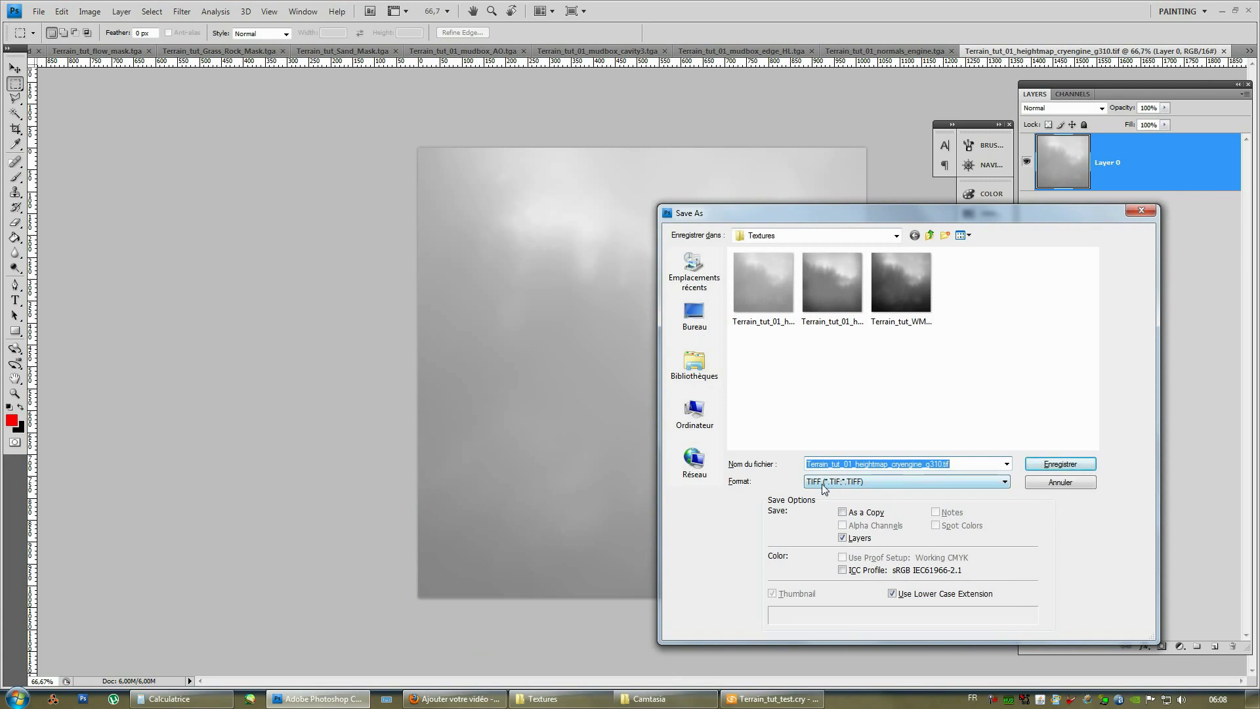
left_click(823, 483)
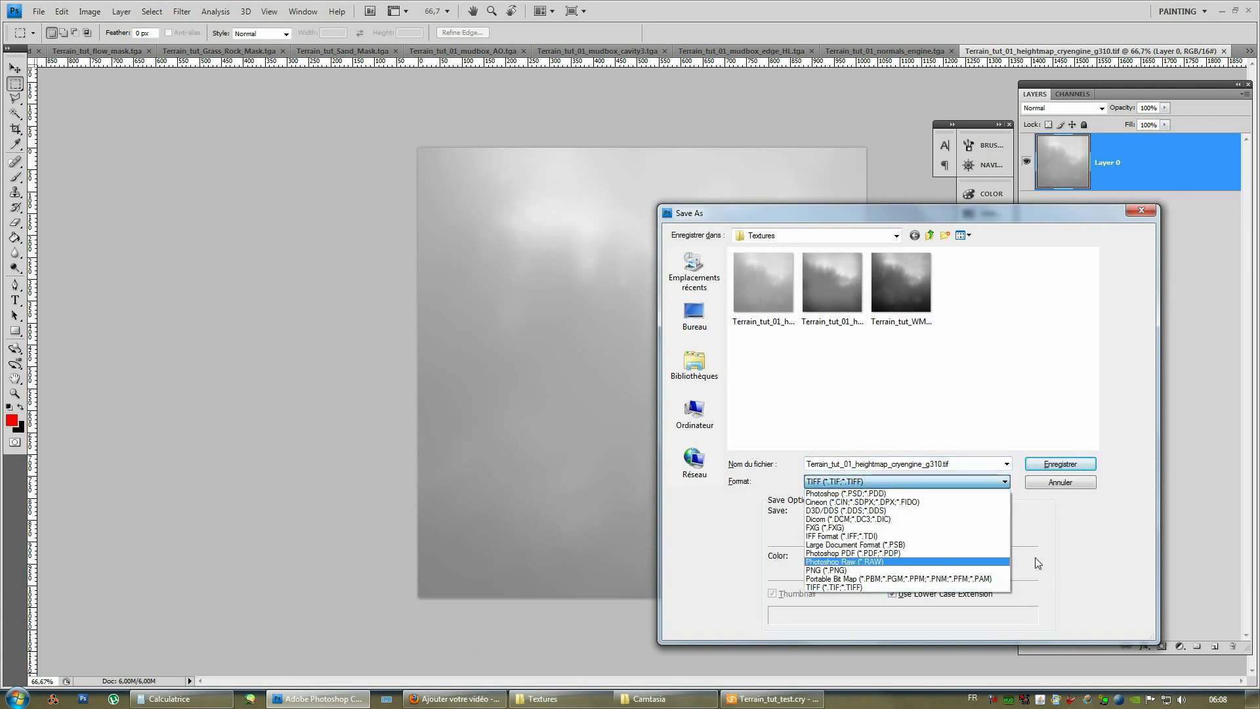
left_click(893, 579)
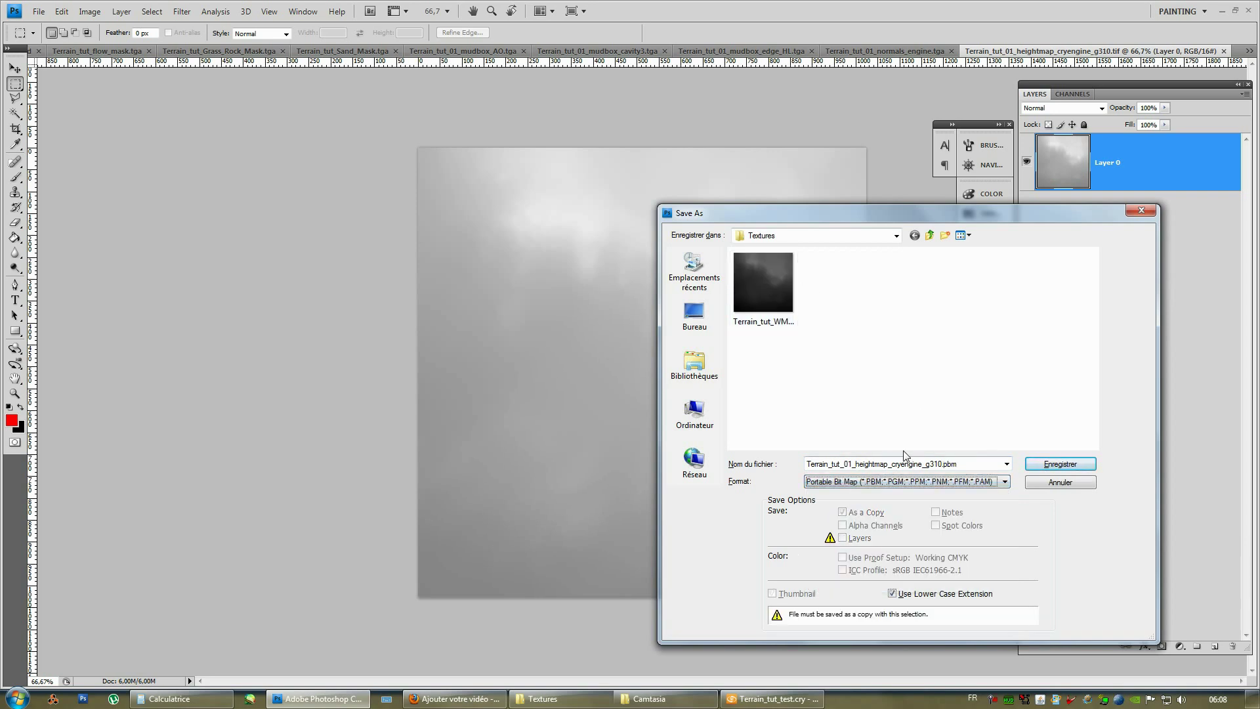
left_click(958, 464)
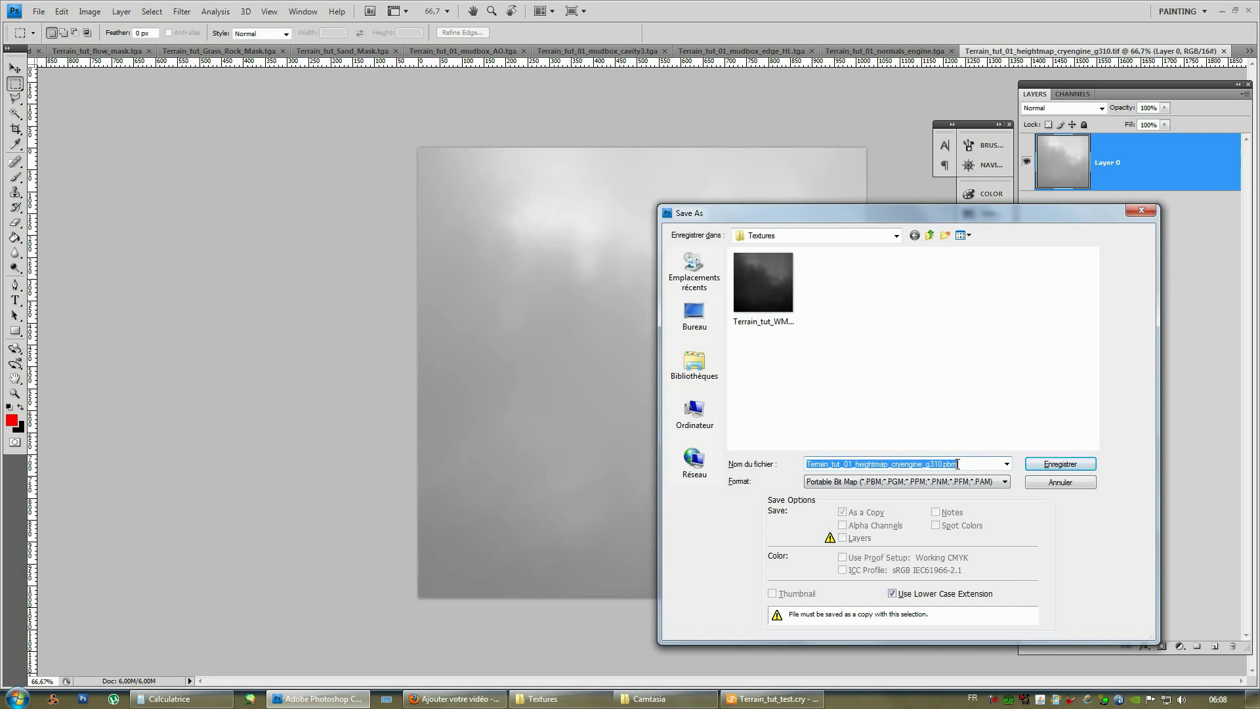
left_click(974, 464)
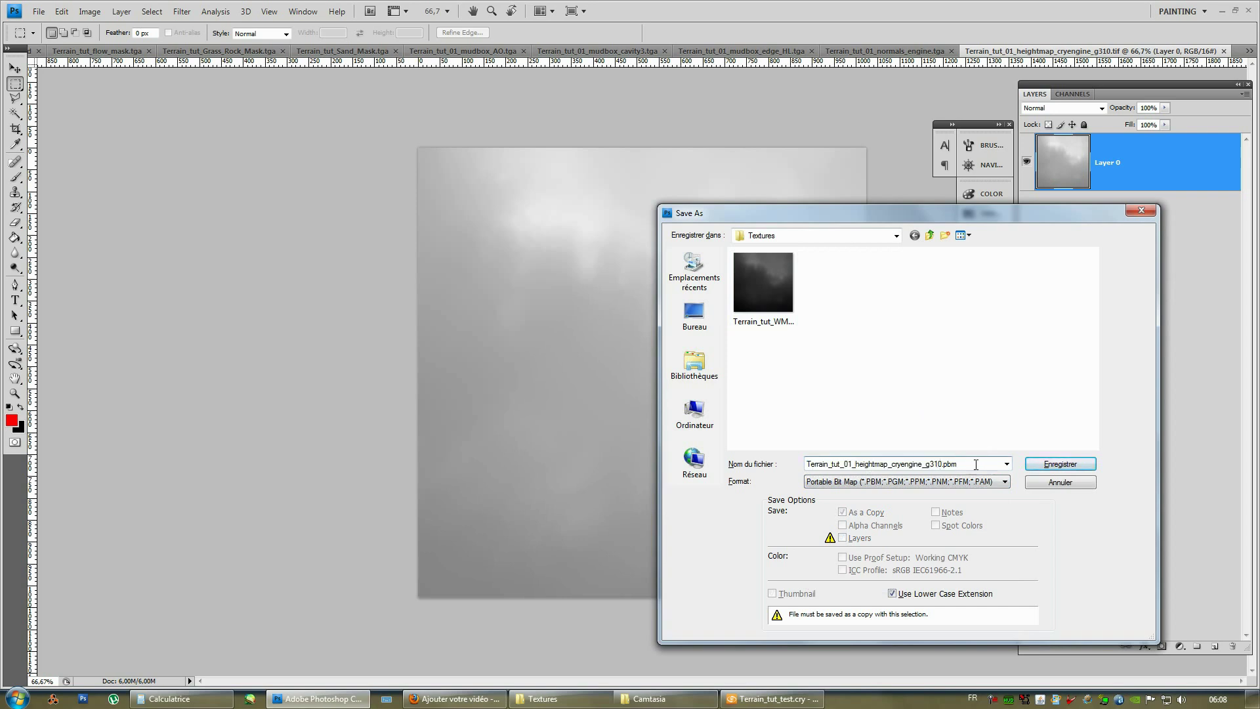
key("ctrl+a")
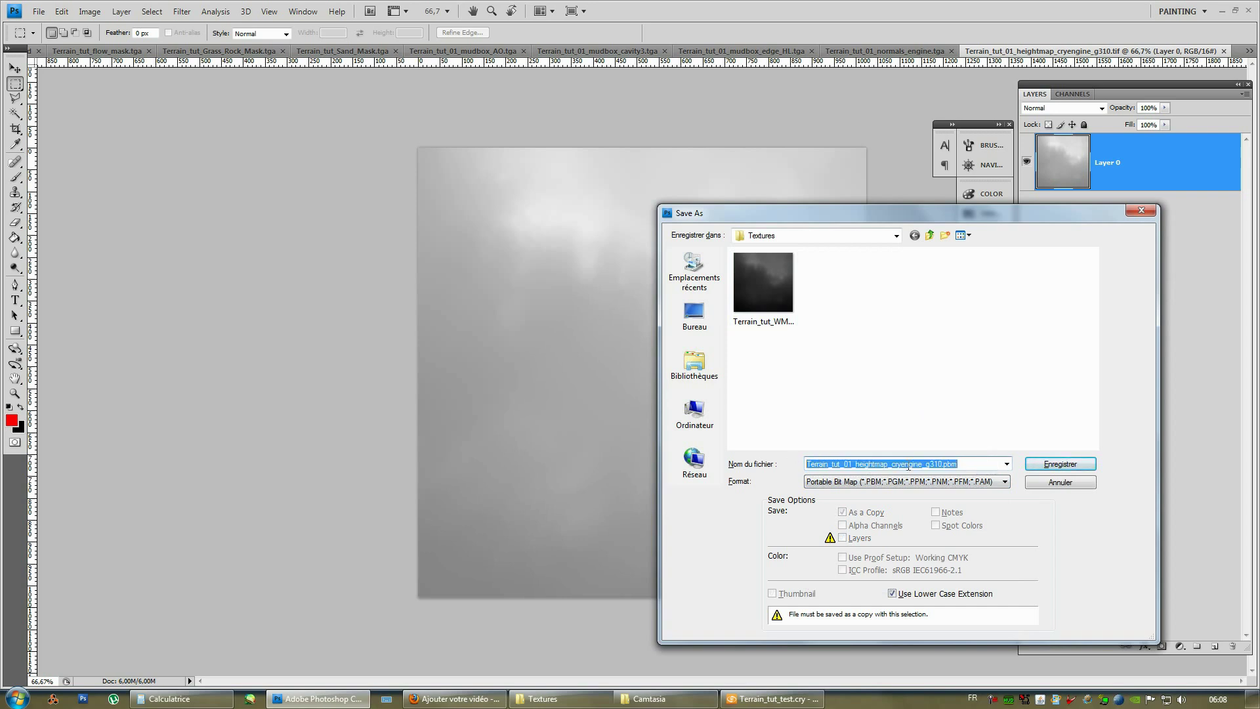
left_click(1058, 482)
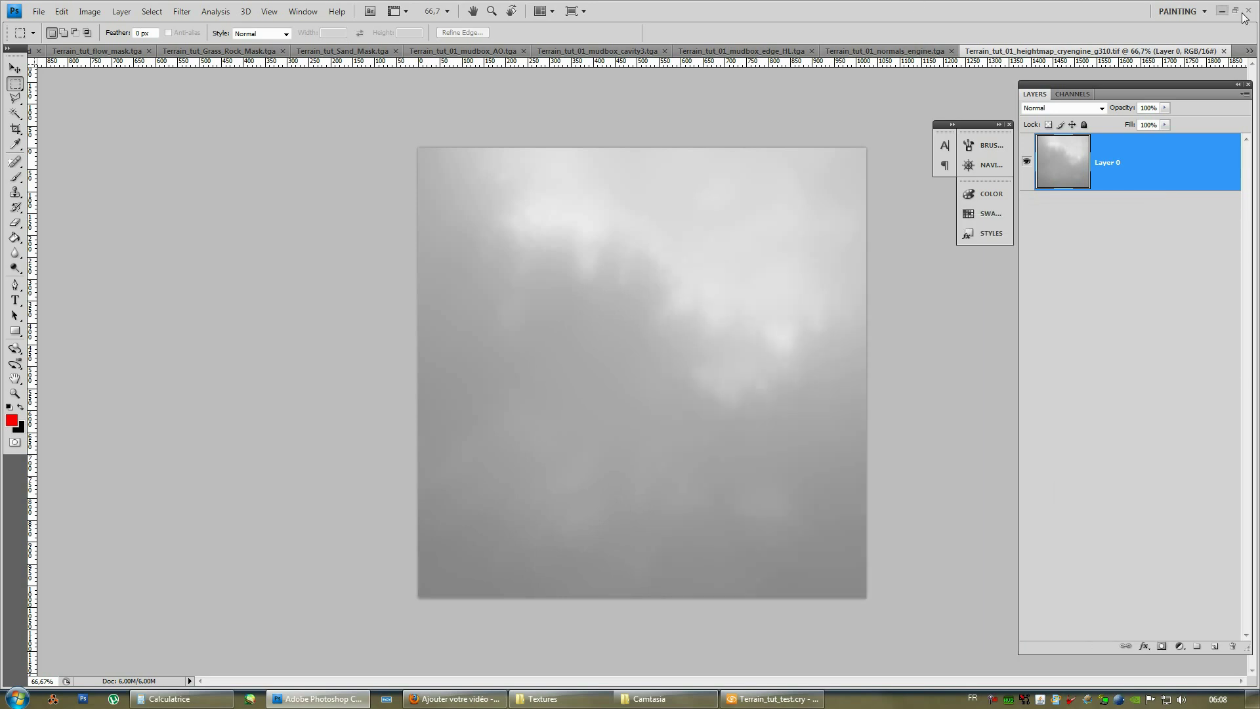
Step: Minimize Photoshop and the Textures folder to reach the desktop, and launch World Machine
left_click(1222, 11)
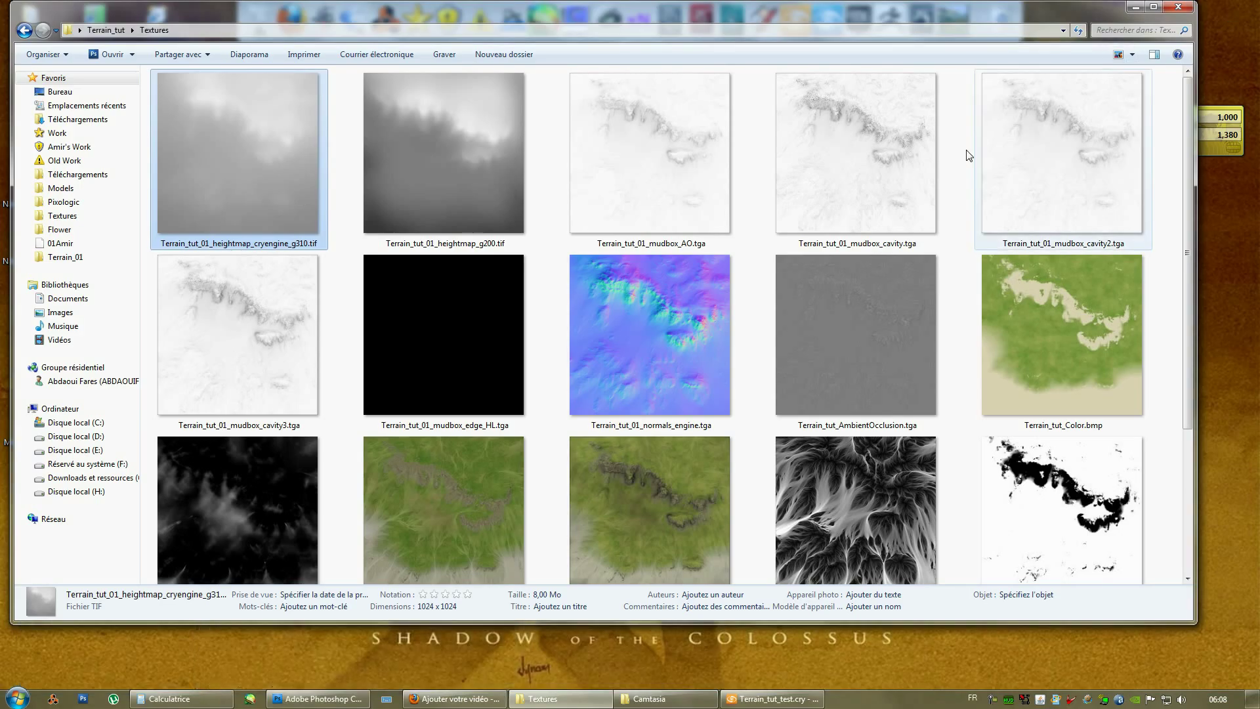
left_click(1136, 7)
right_click(906, 282)
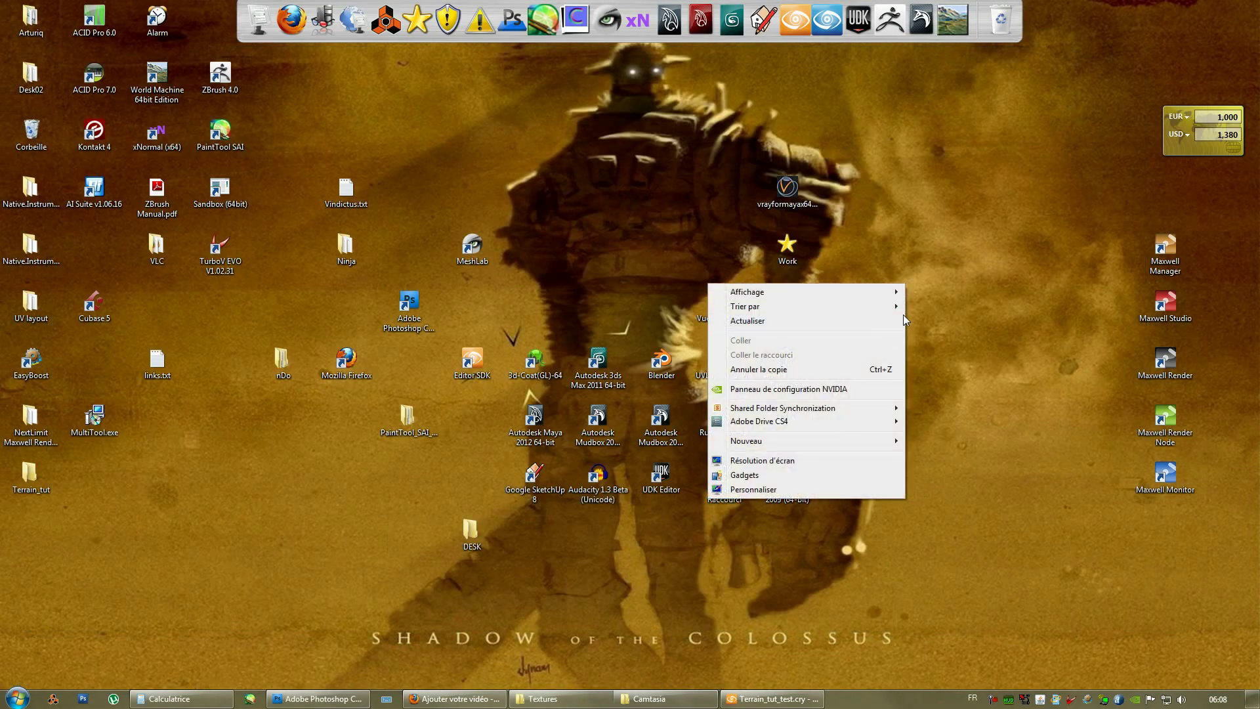
left_click(849, 326)
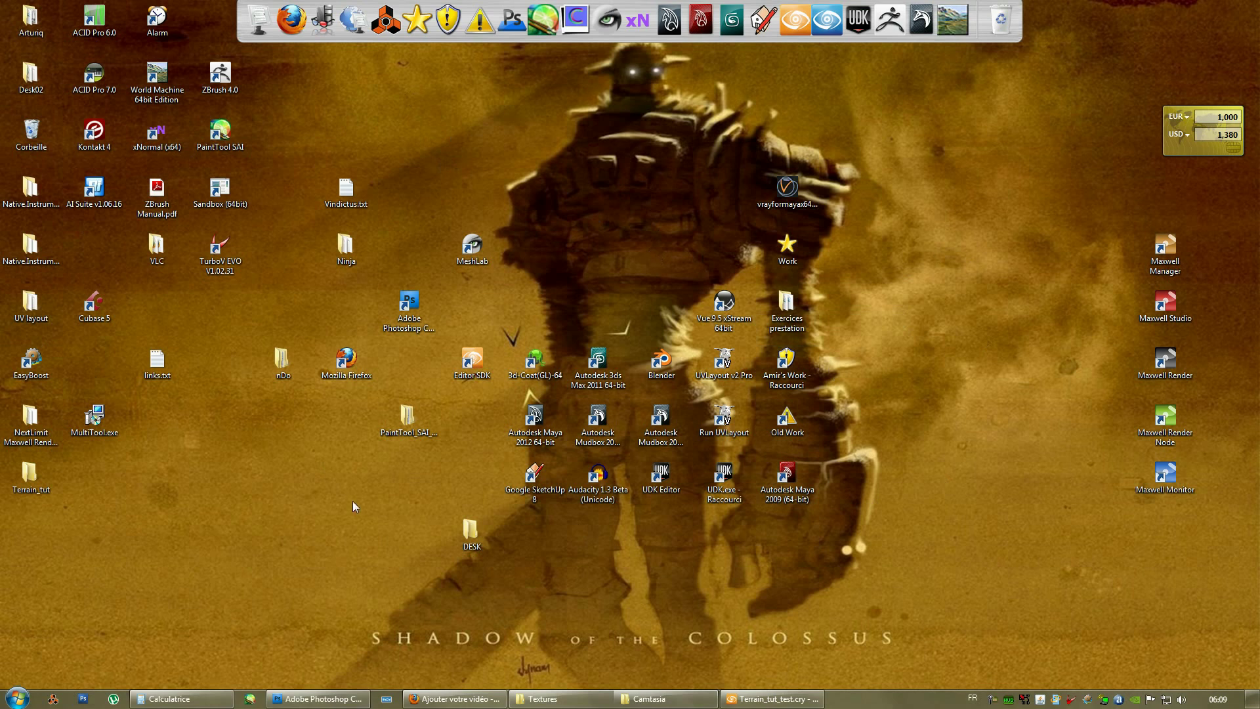
left_click(319, 698)
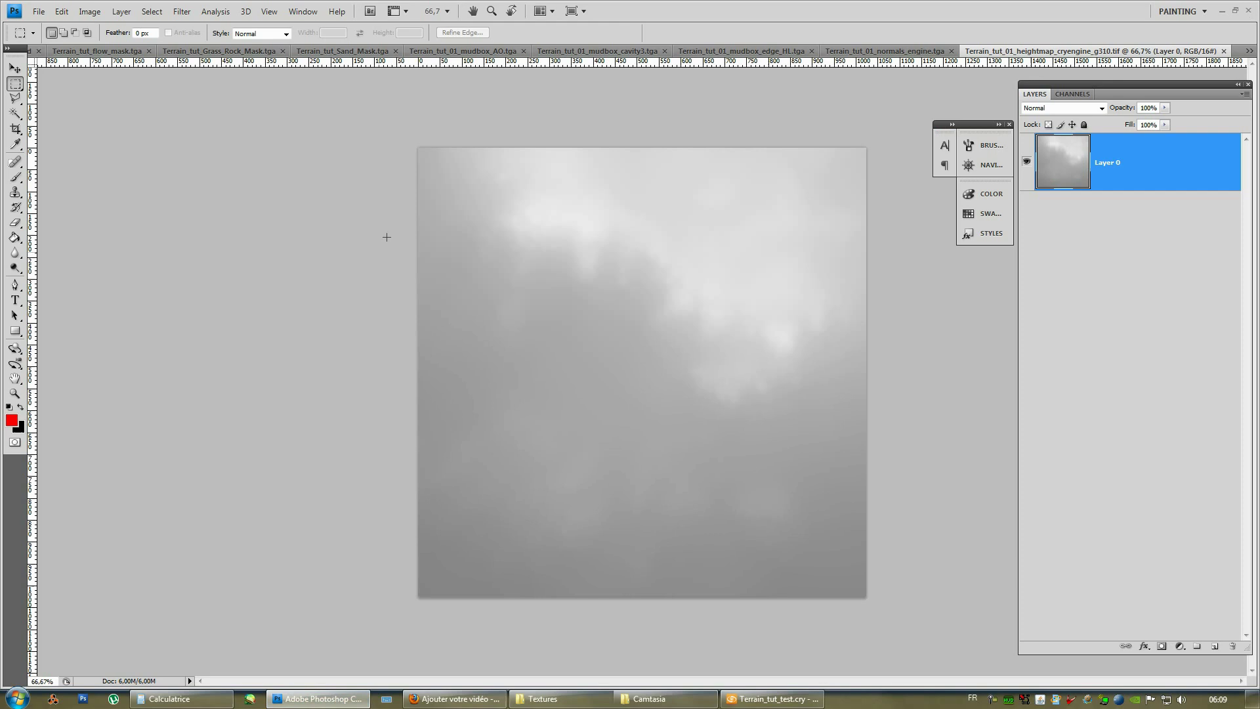
left_click(1222, 11)
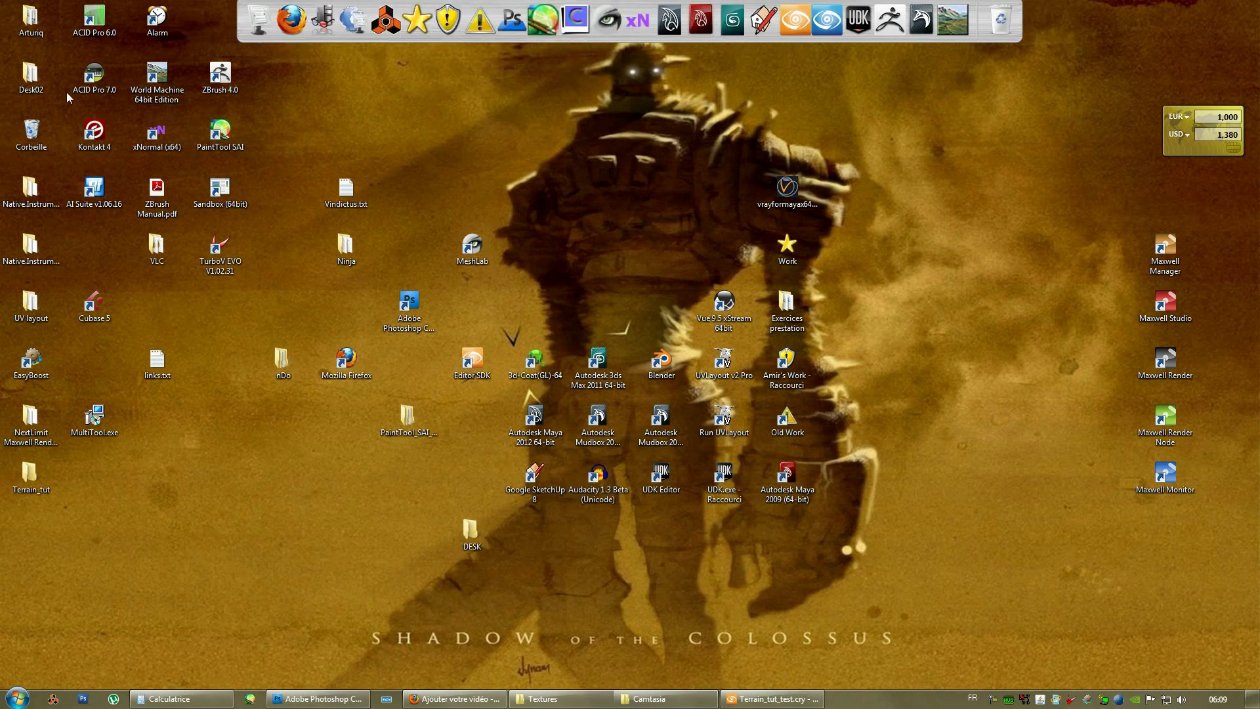
double_click(158, 80)
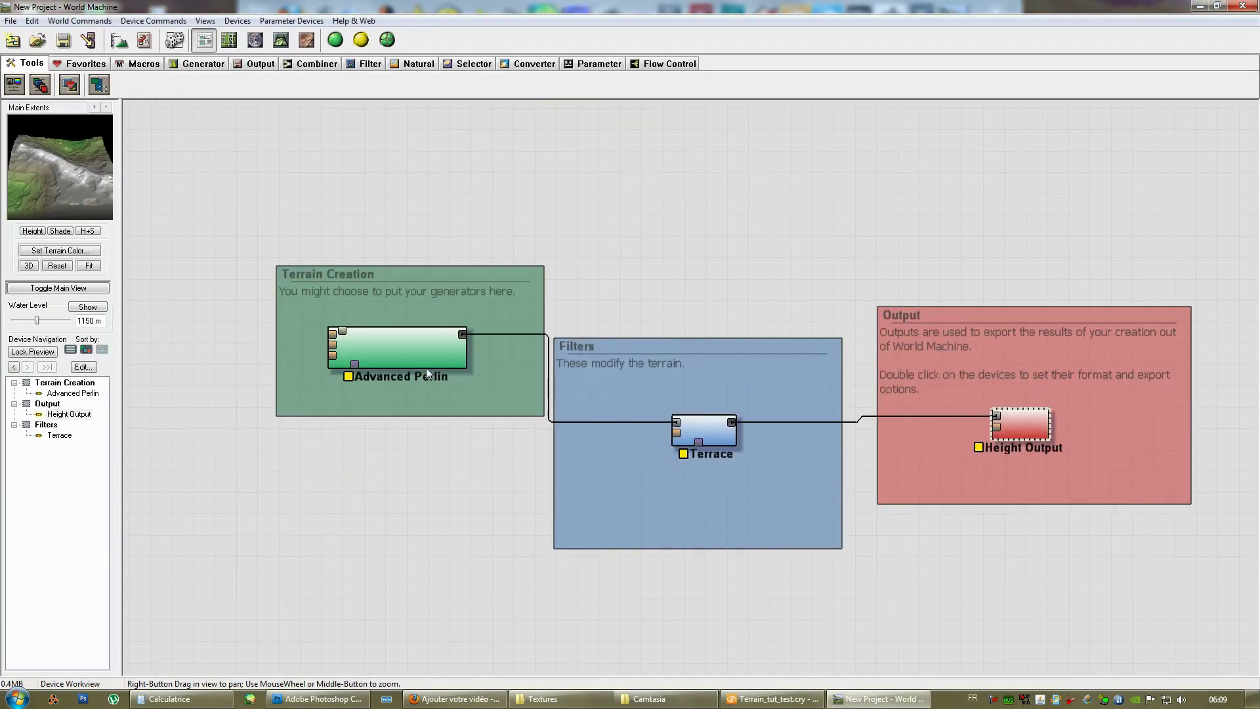
Step: Delete the default Advanced Perlin, Terrace and Height Output devices and their group boxes from the new project
left_click(430, 344)
key("Delete")
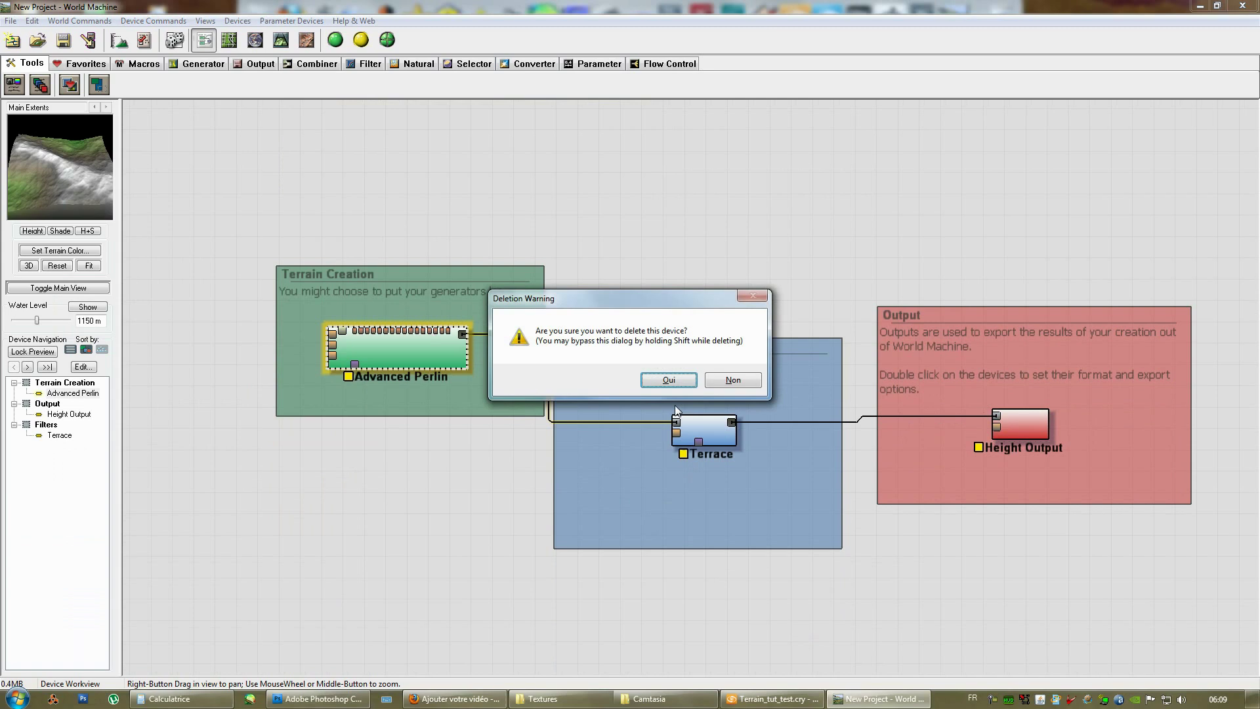
key("Return")
left_click(680, 539)
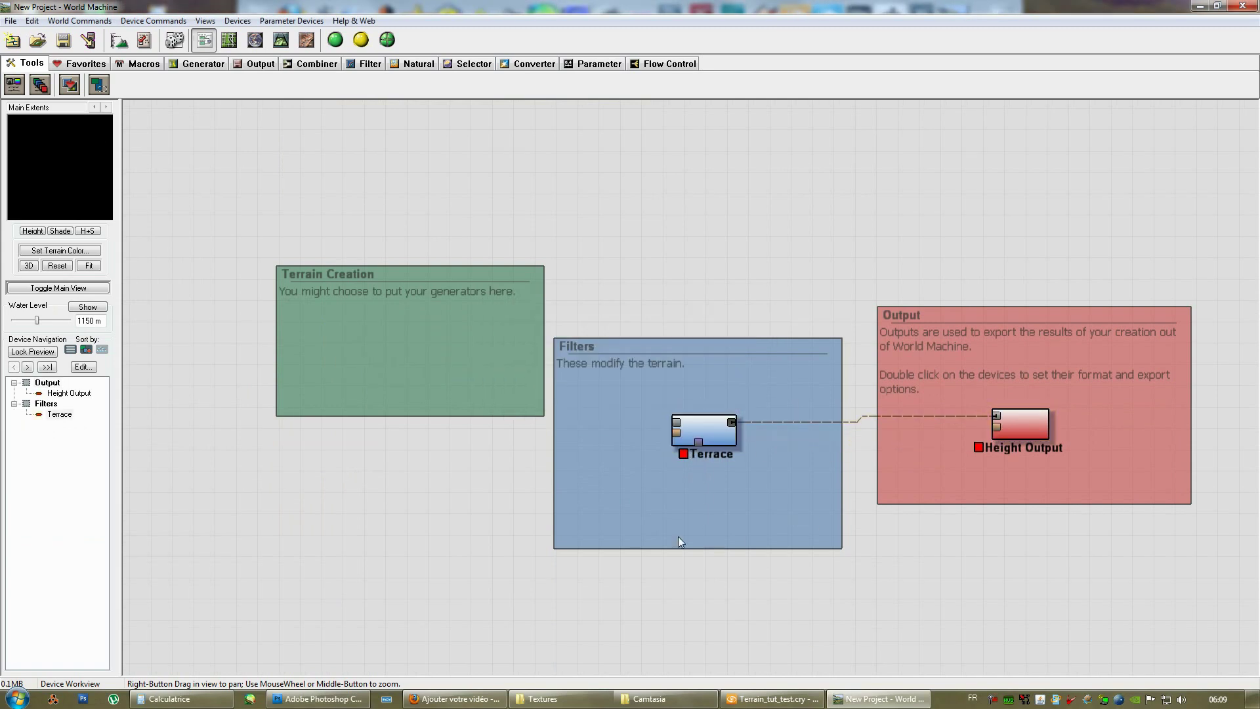
key("Delete")
key("Return")
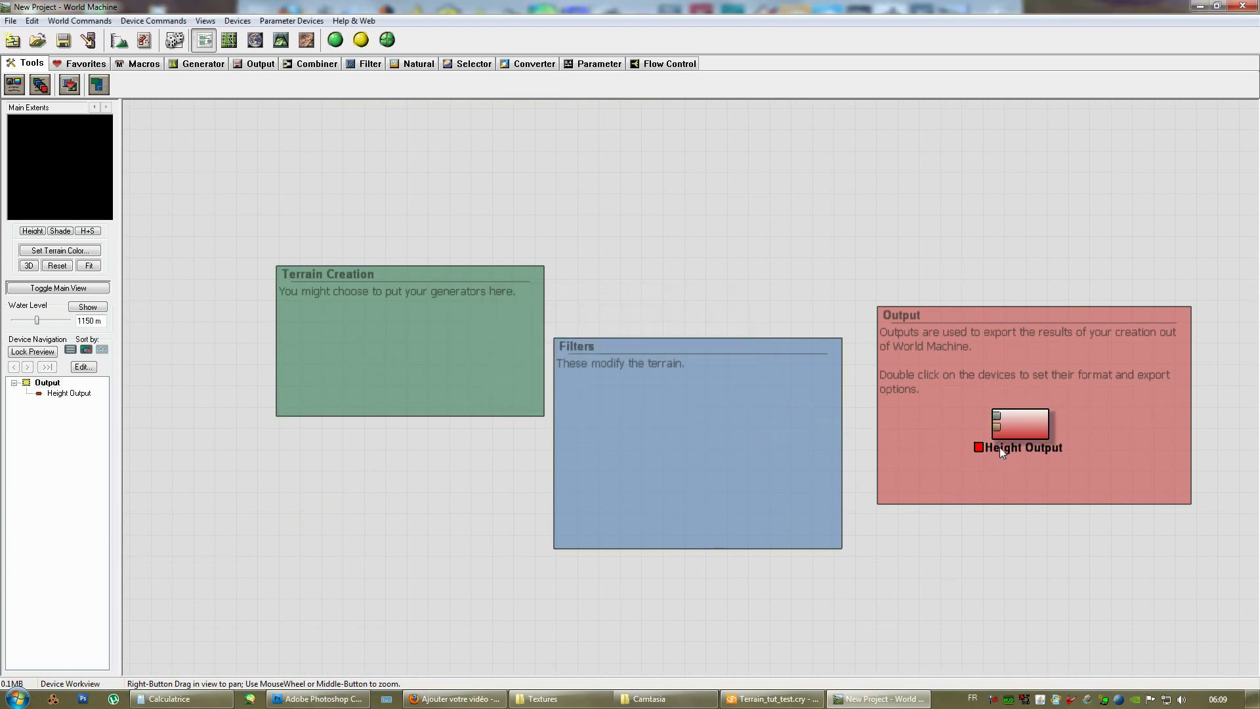
key("Delete")
left_click(656, 378)
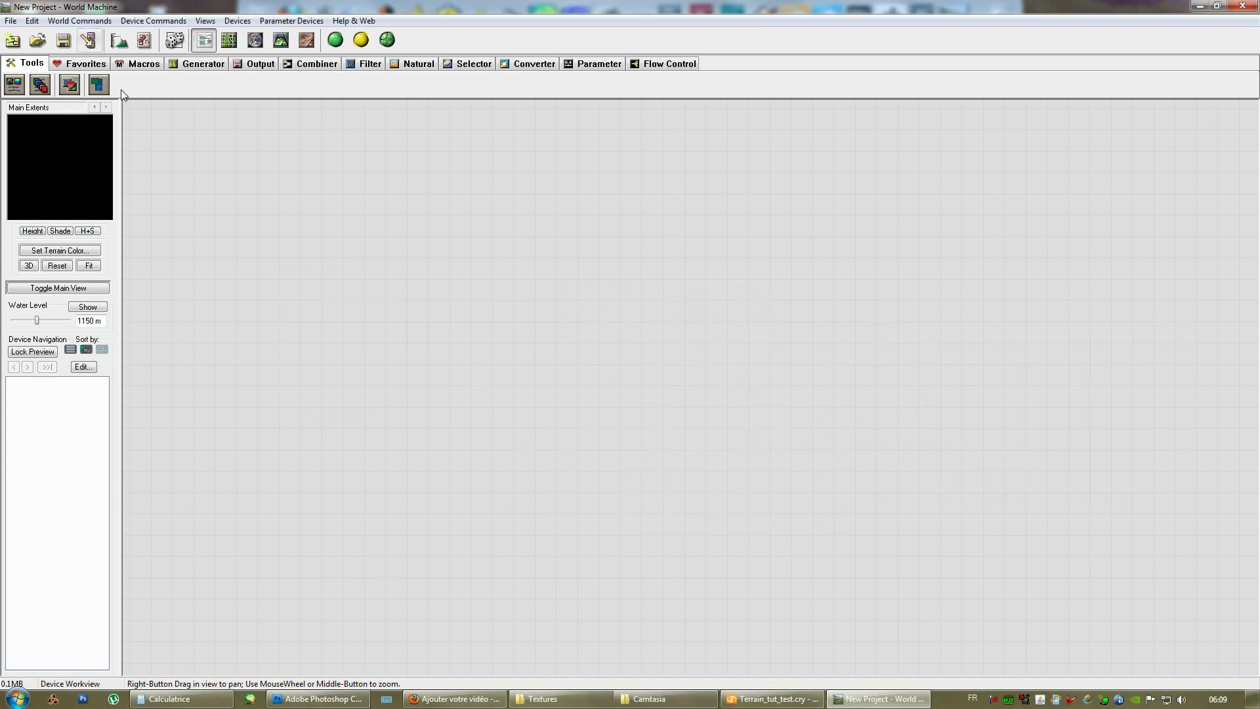
Step: Add a File Input generator device to the empty workview
left_click(206, 66)
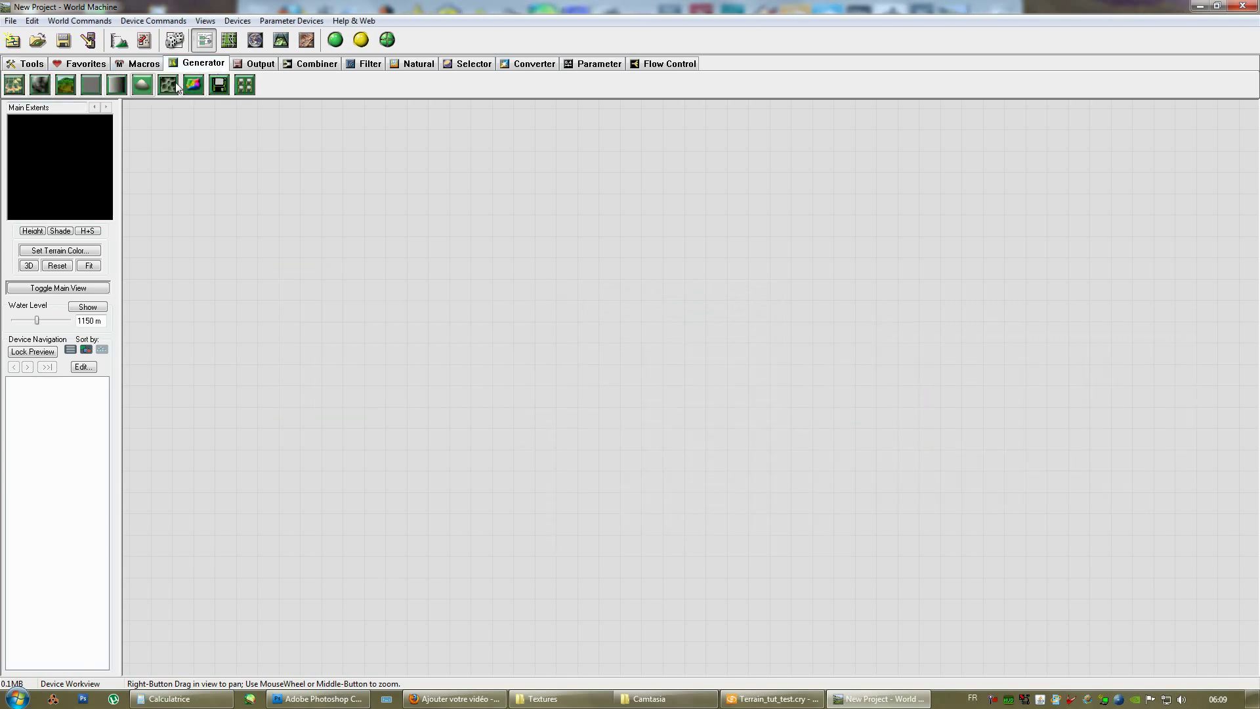
left_click(218, 86)
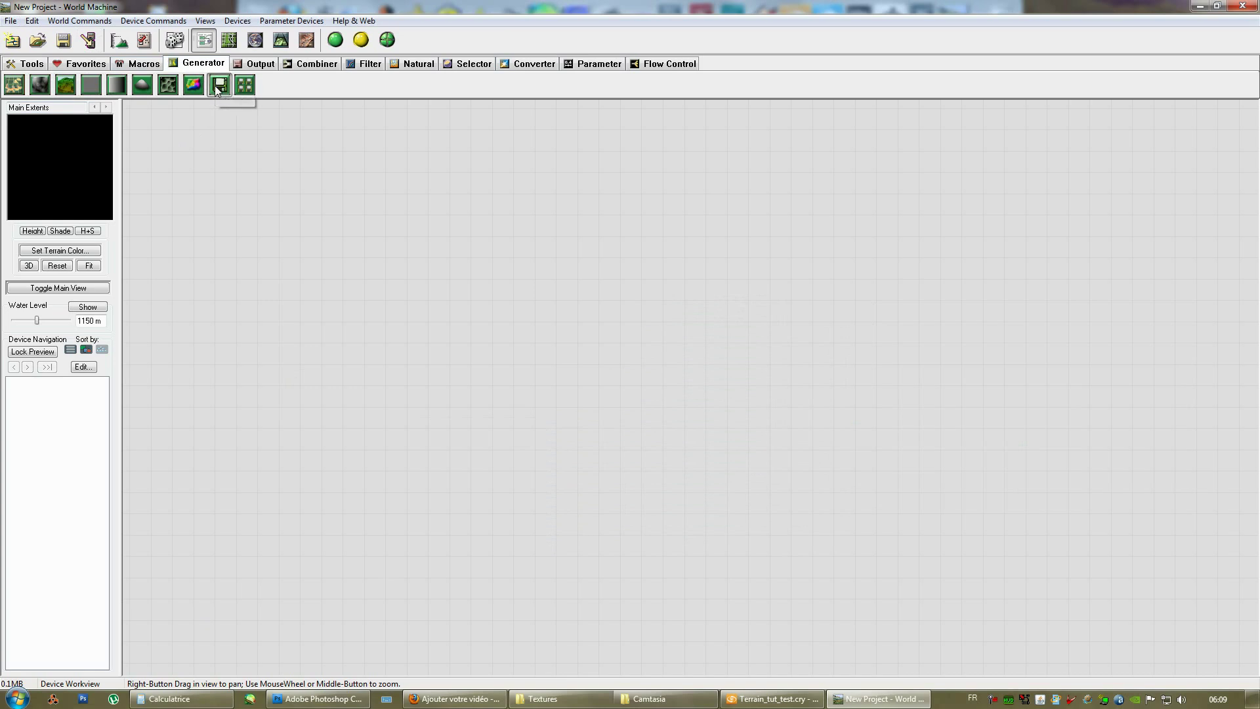
left_click(349, 355)
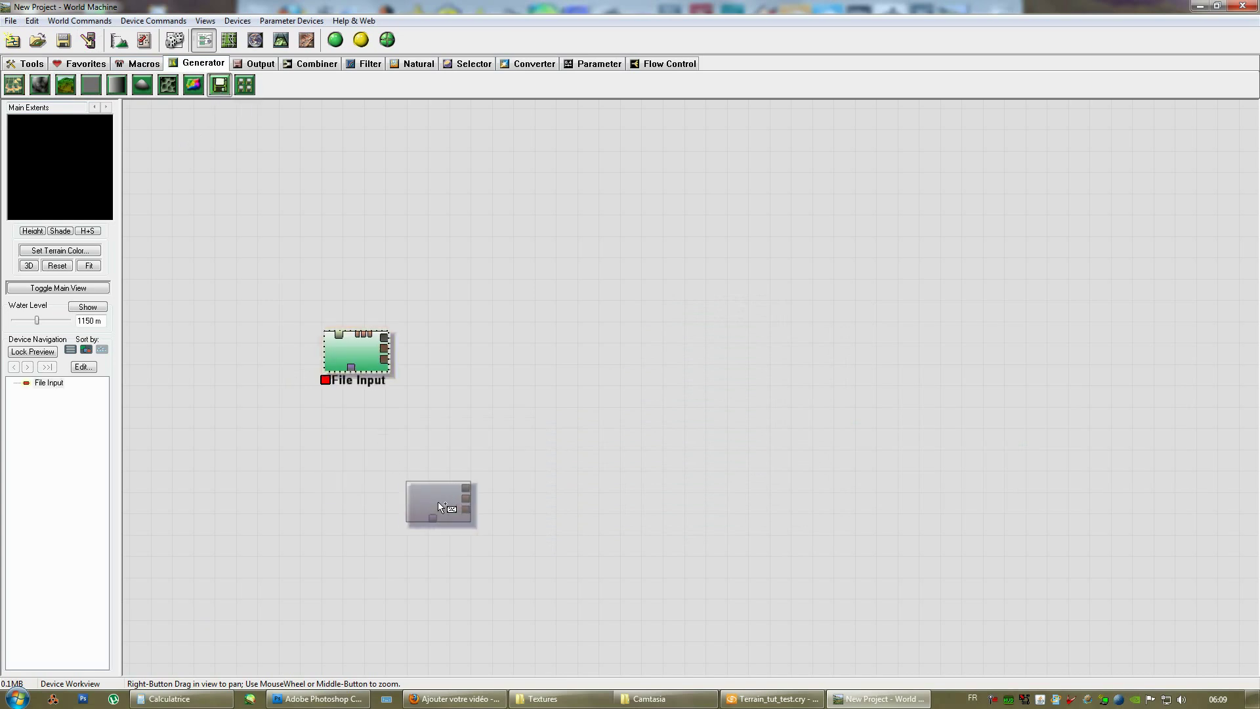
Step: Load Terrain_tut_01_heightmap_cryengine_g310.tif from the Textures folder into the File Input device
double_click(349, 352)
key("Return")
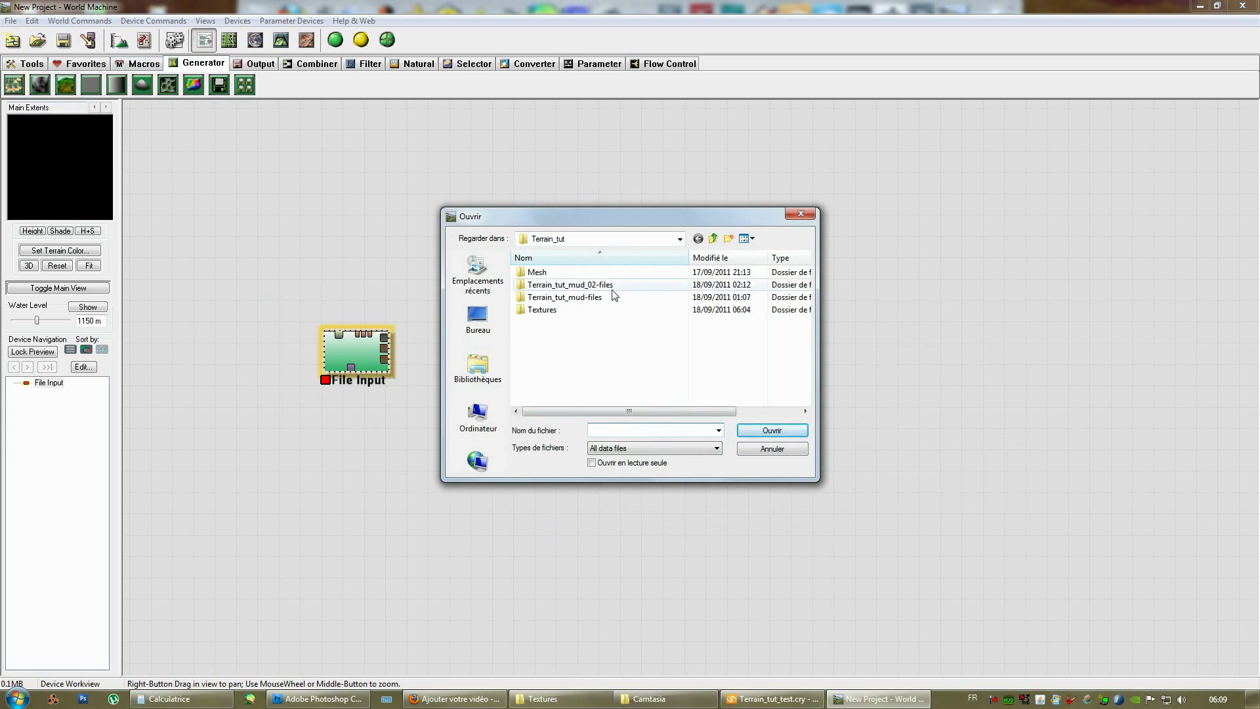
left_click(539, 312)
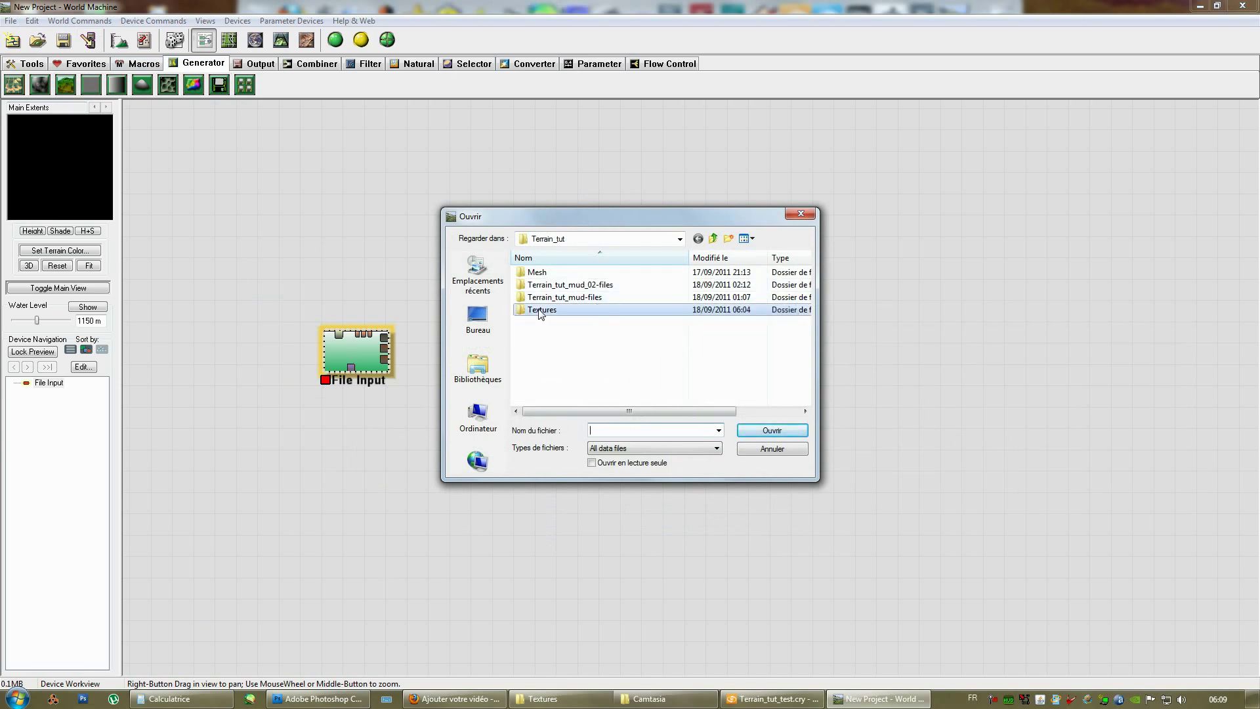
double_click(540, 311)
left_click(620, 289)
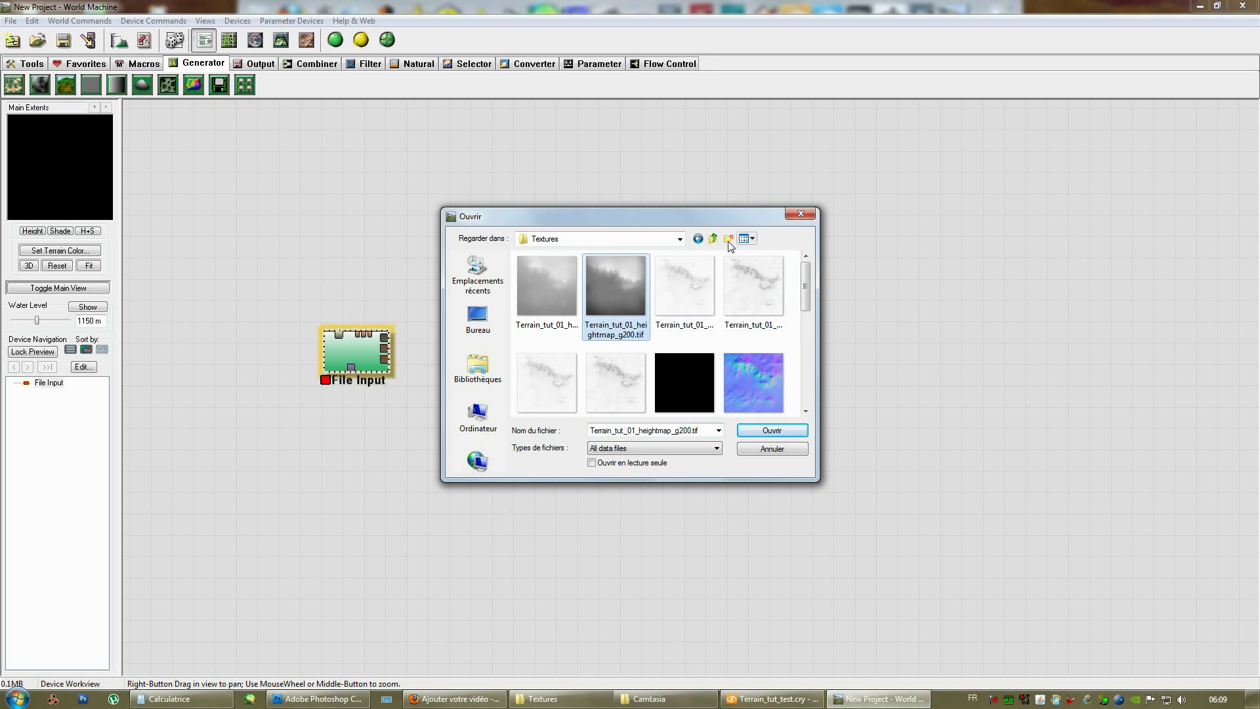
left_click(748, 238)
left_click(777, 313)
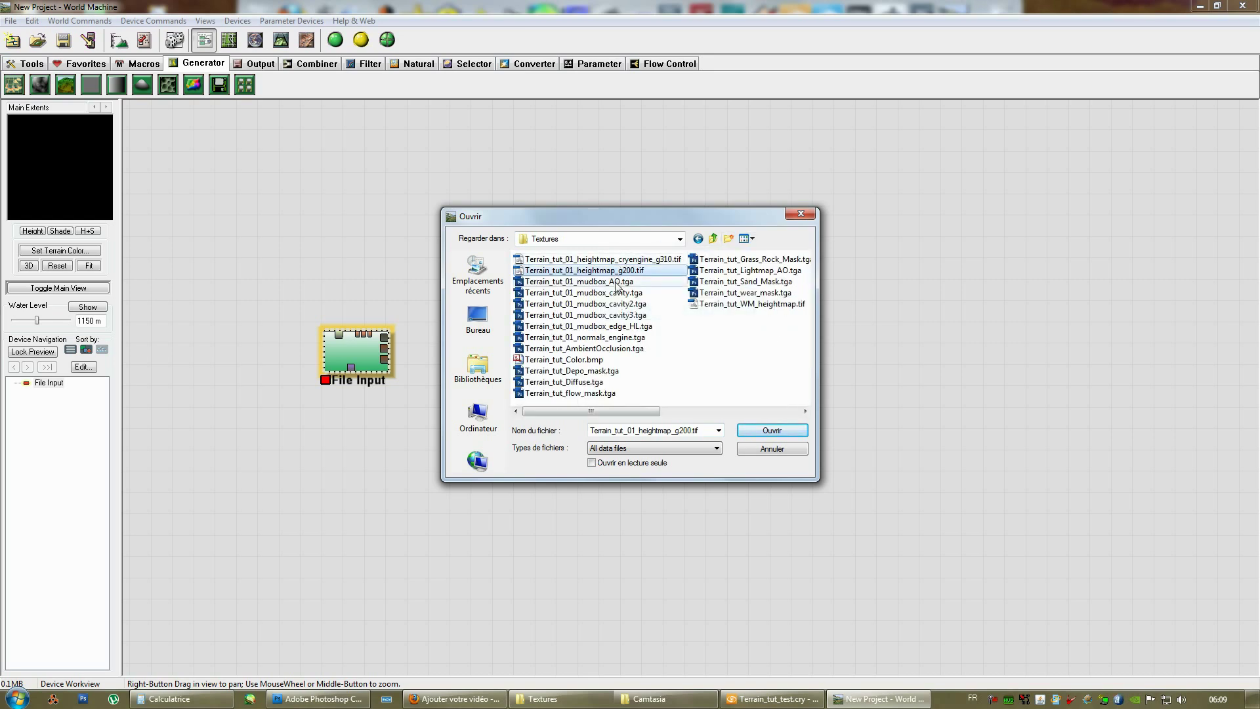
left_click(630, 259)
left_click(772, 430)
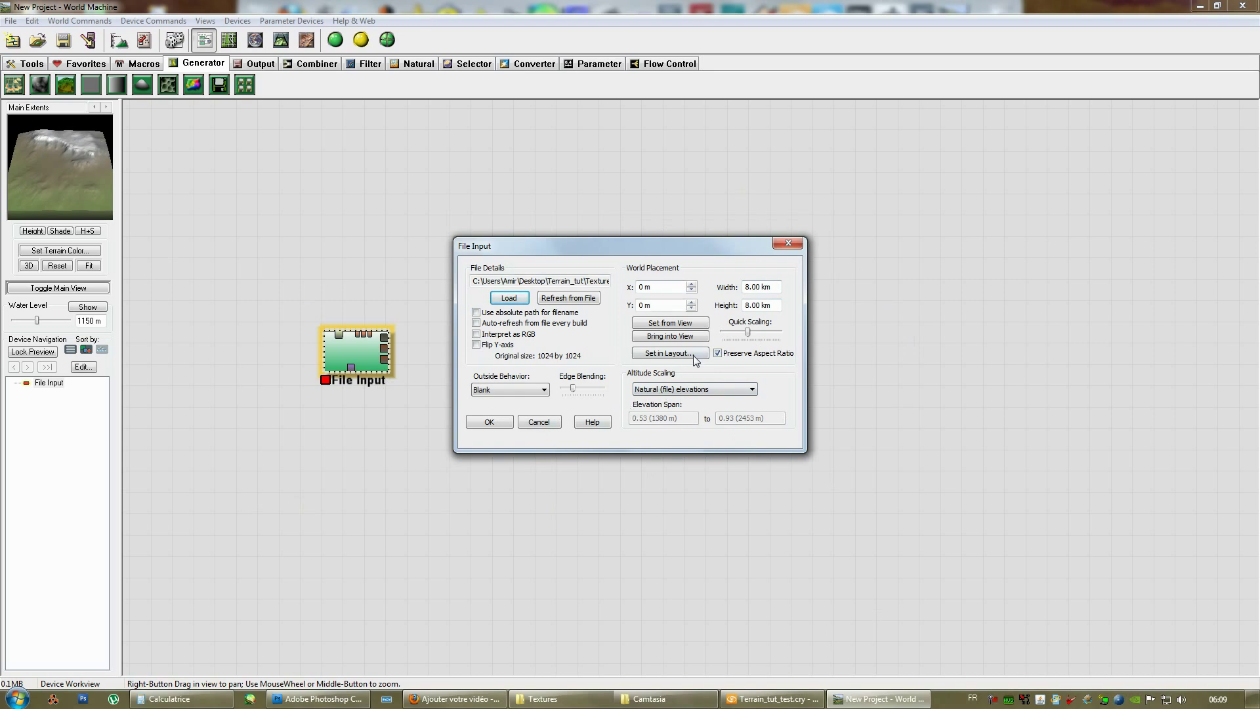
Step: Set the File Input's altitude scaling to Full range and accept the device settings
left_click(688, 390)
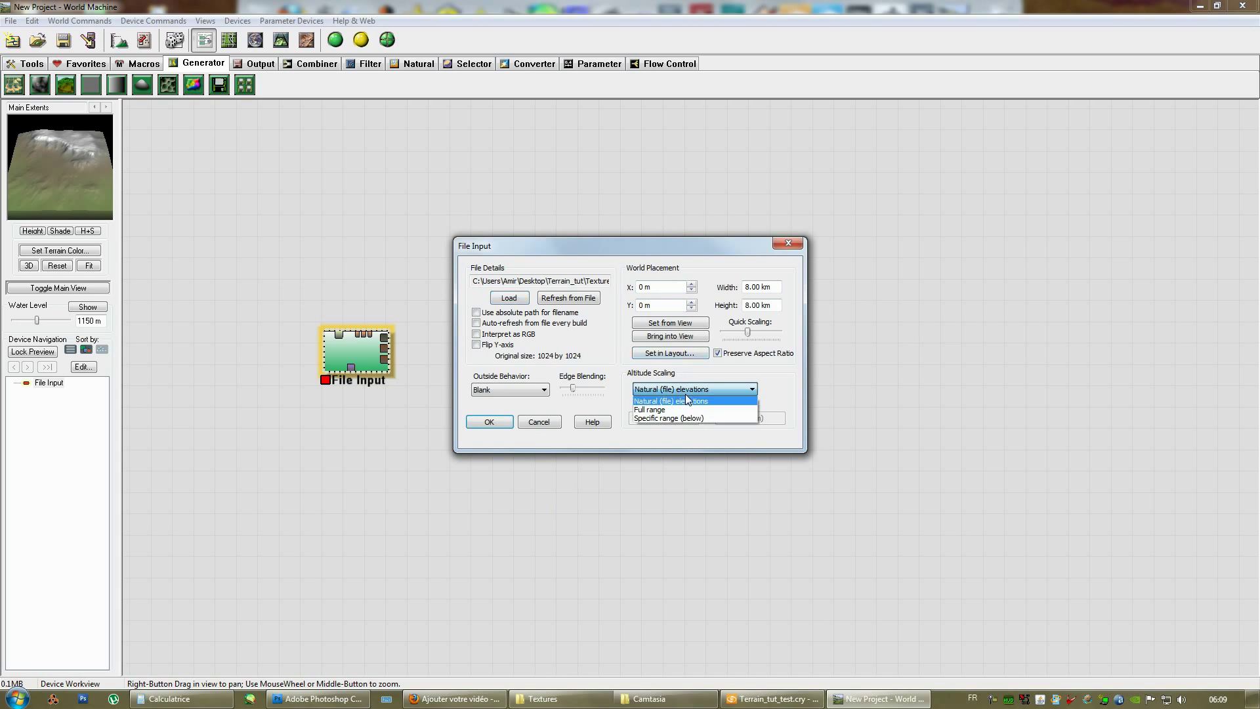
left_click(674, 410)
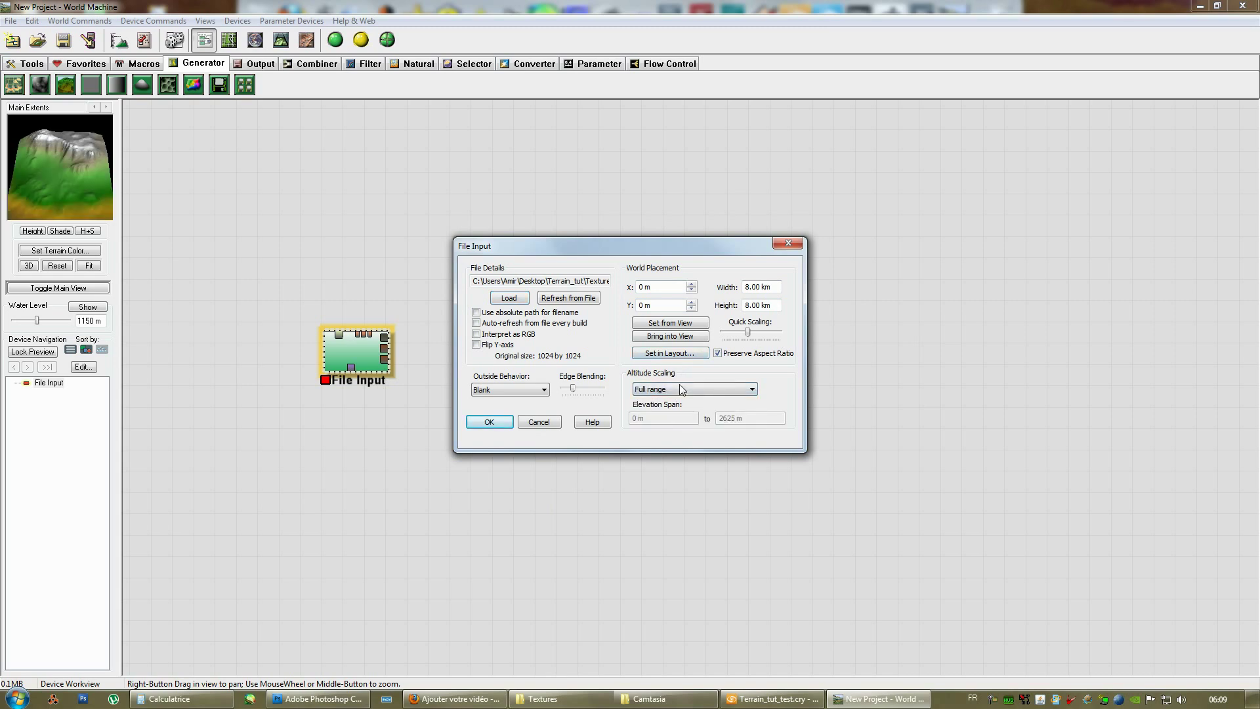
left_click(486, 425)
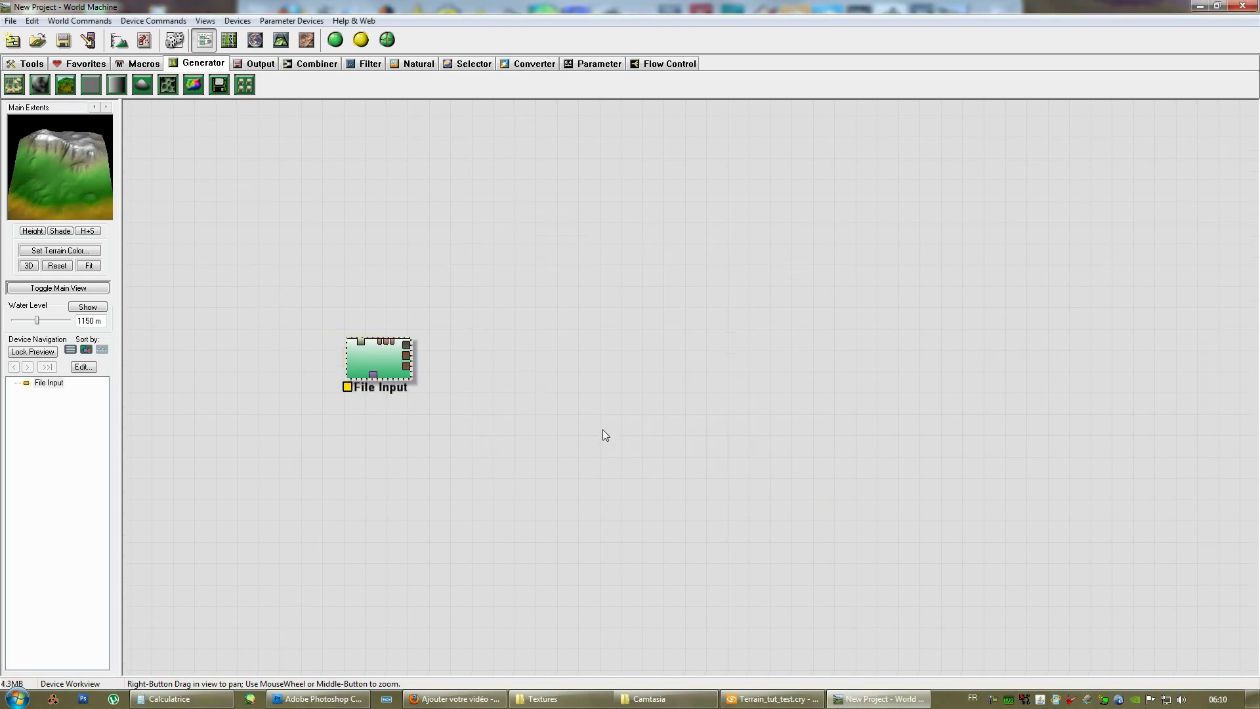
Step: Examine the imported terrain from several sides in the 3D View, and return to the Device Workview
left_click(280, 40)
left_click_drag(561, 267, 751, 385)
left_click_drag(875, 334, 860, 296)
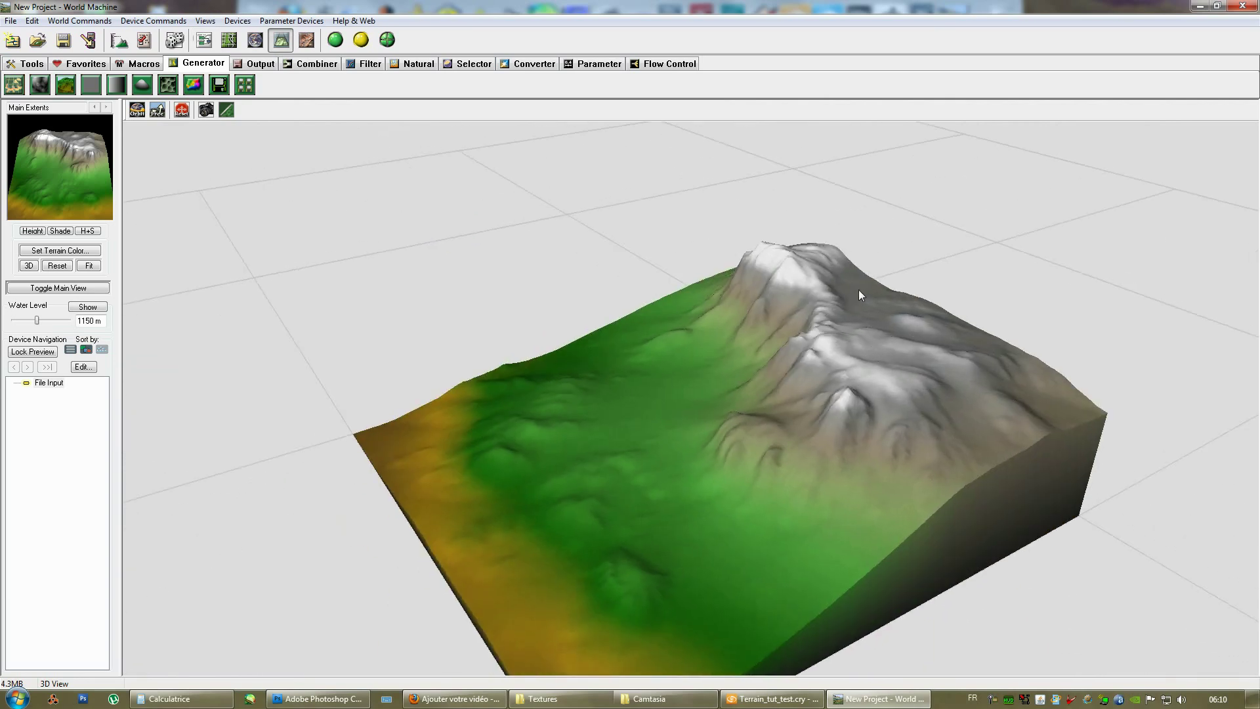
left_click_drag(881, 353, 701, 405)
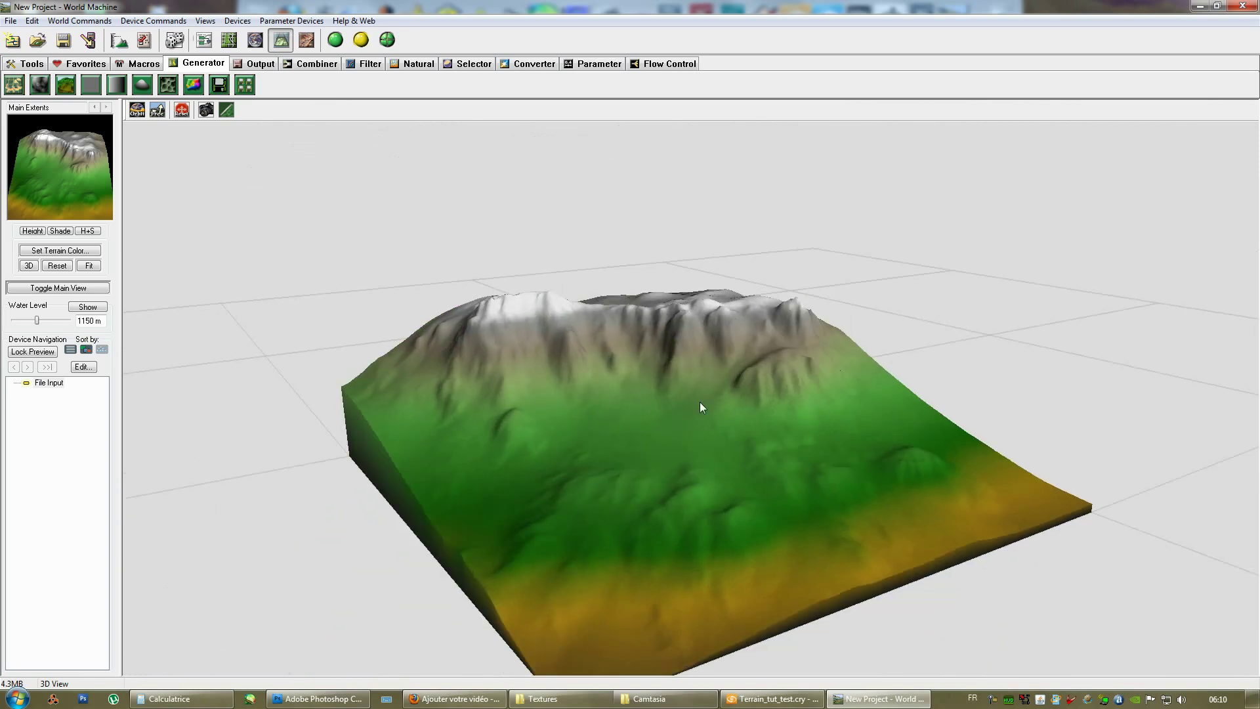
left_click_drag(443, 384, 484, 408)
left_click_drag(581, 482, 883, 456)
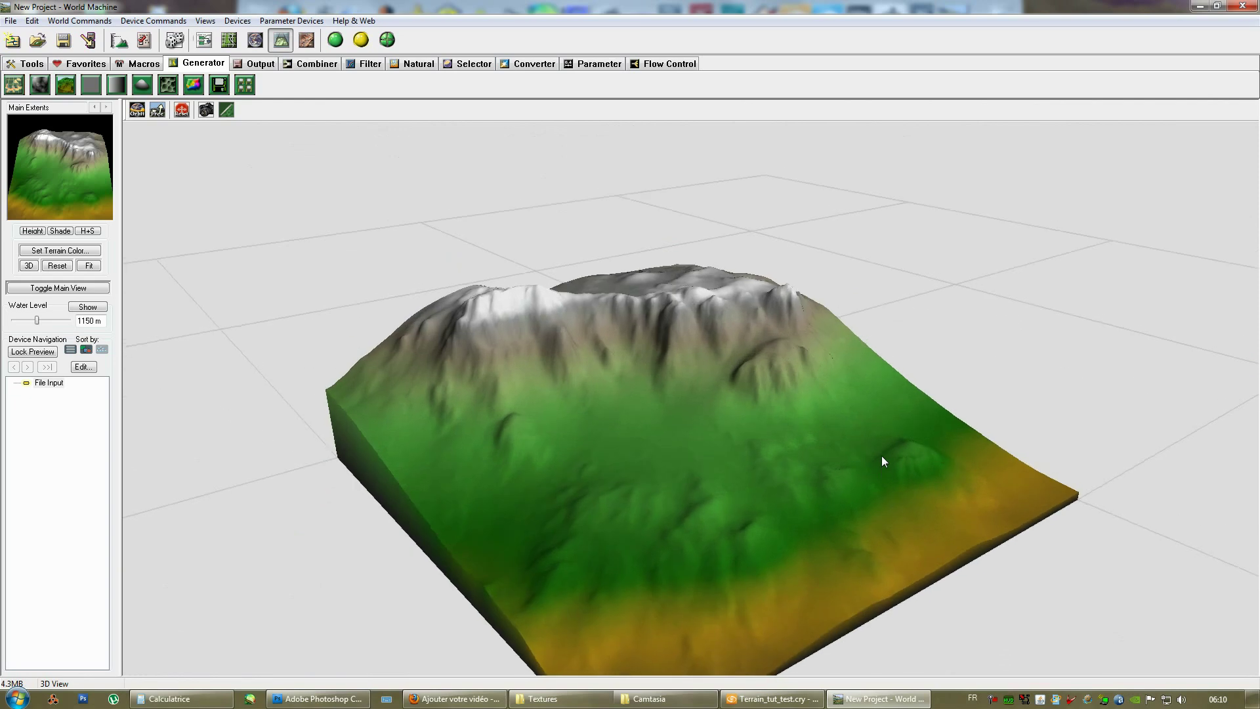
left_click(204, 40)
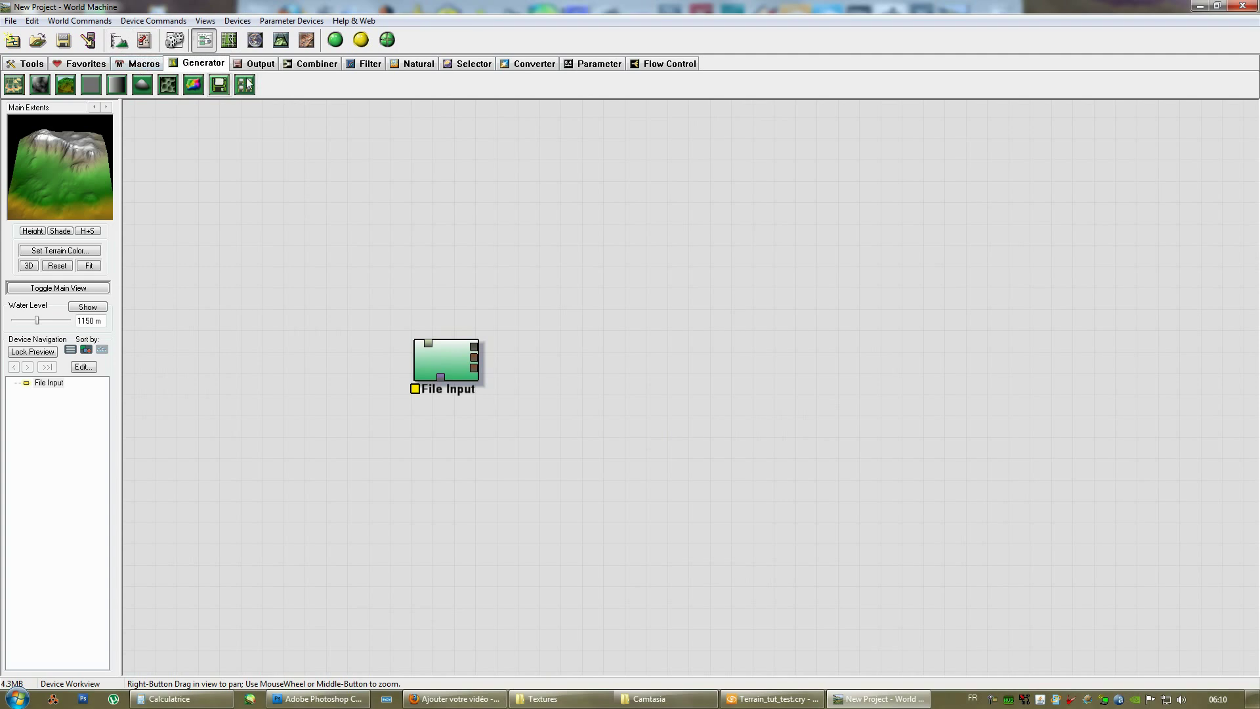
left_click(135, 66)
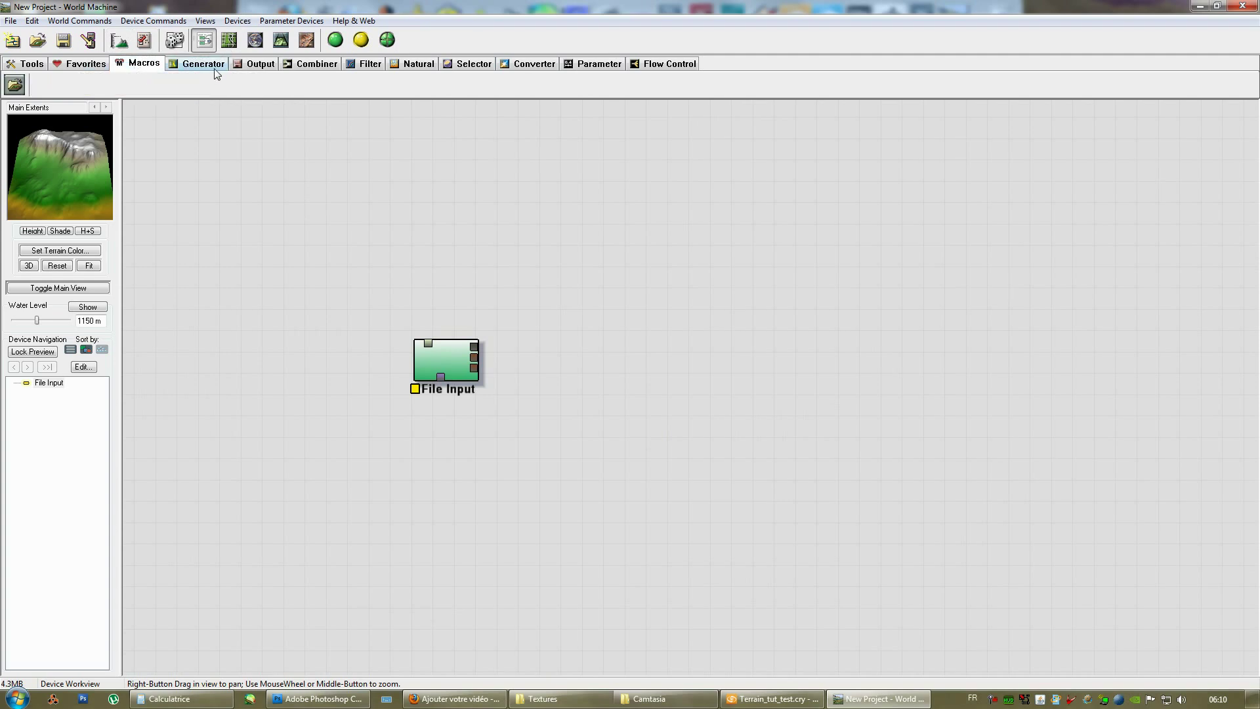
Step: Add a Height Output device beside the File Input and connect the File Input's primary heightfield output to its input
left_click(249, 71)
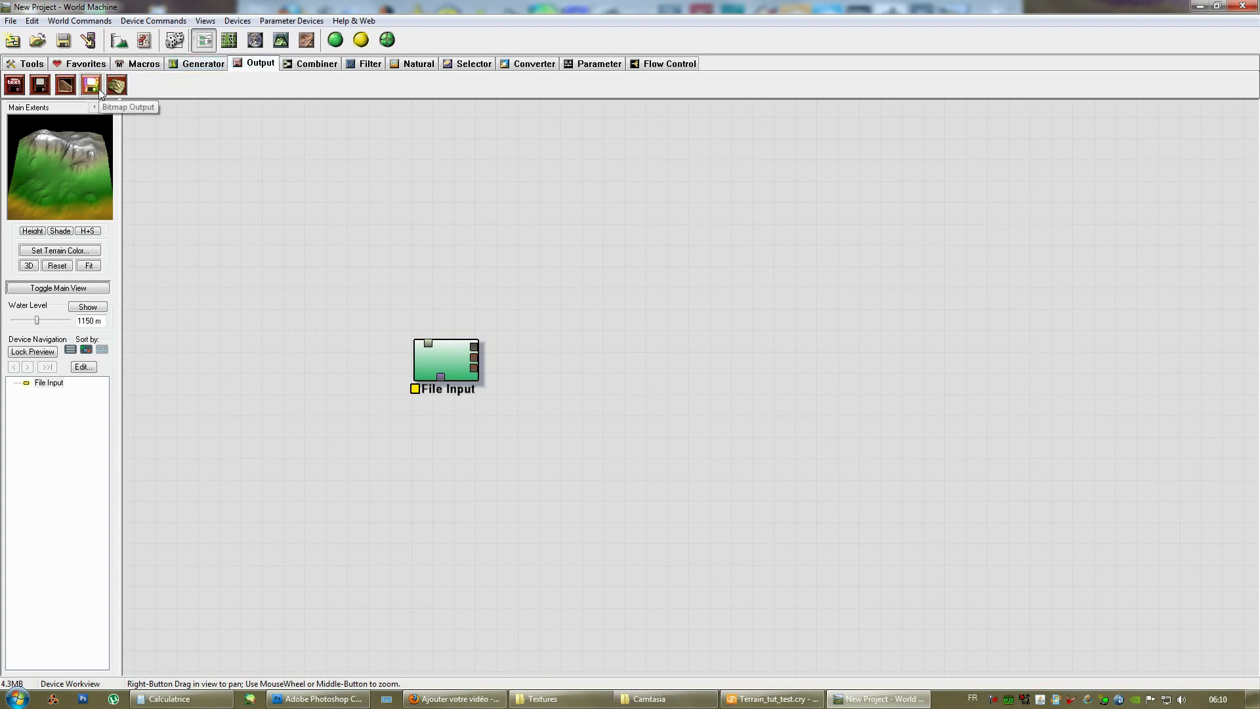
left_click(40, 85)
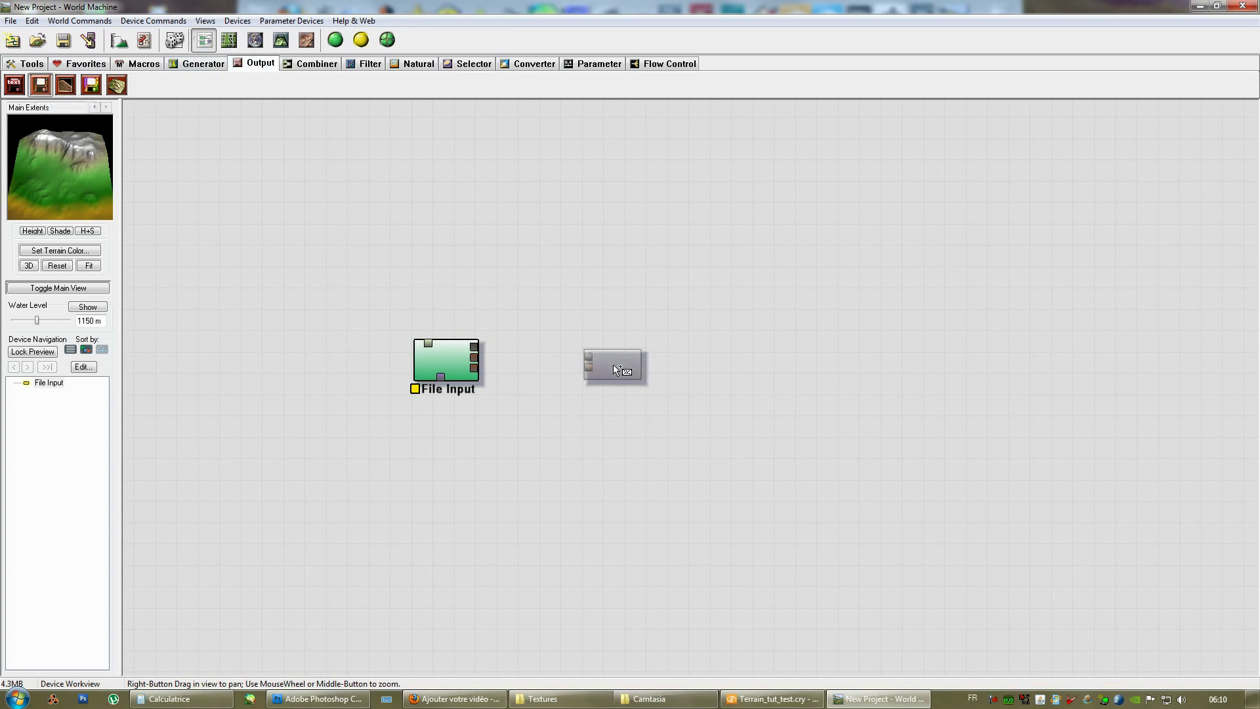
left_click(613, 364)
key("Escape")
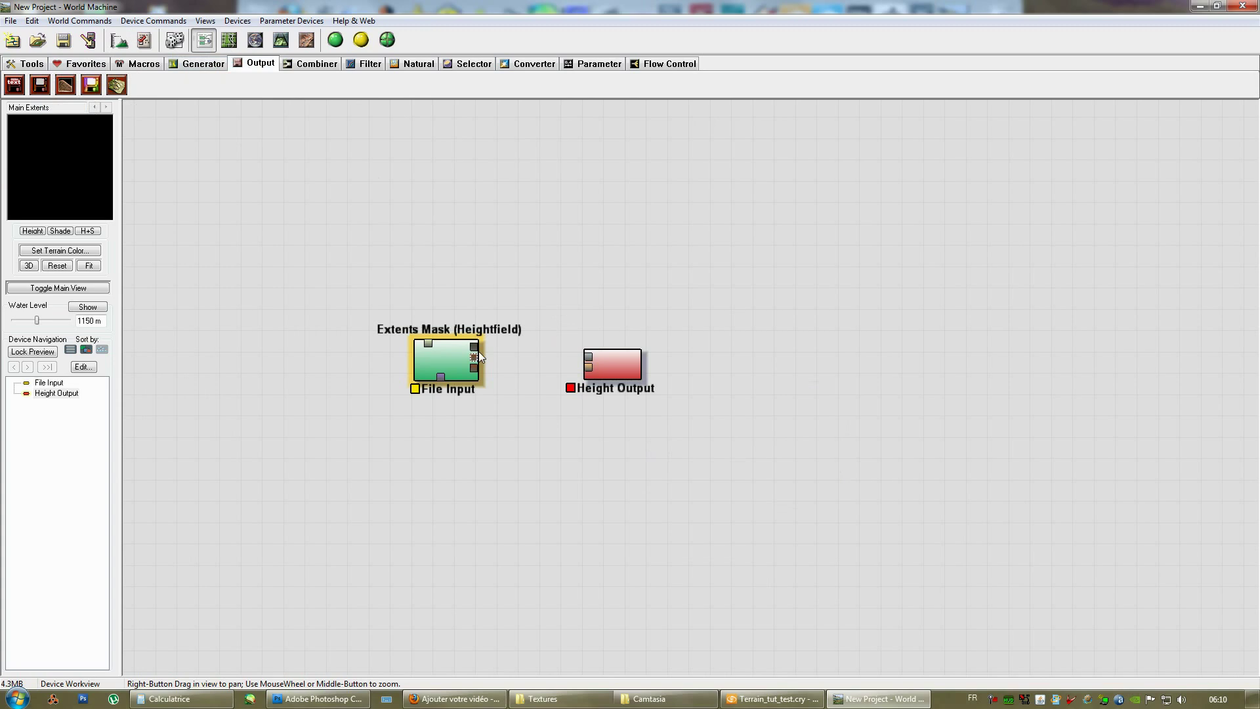
left_click_drag(474, 347, 588, 354)
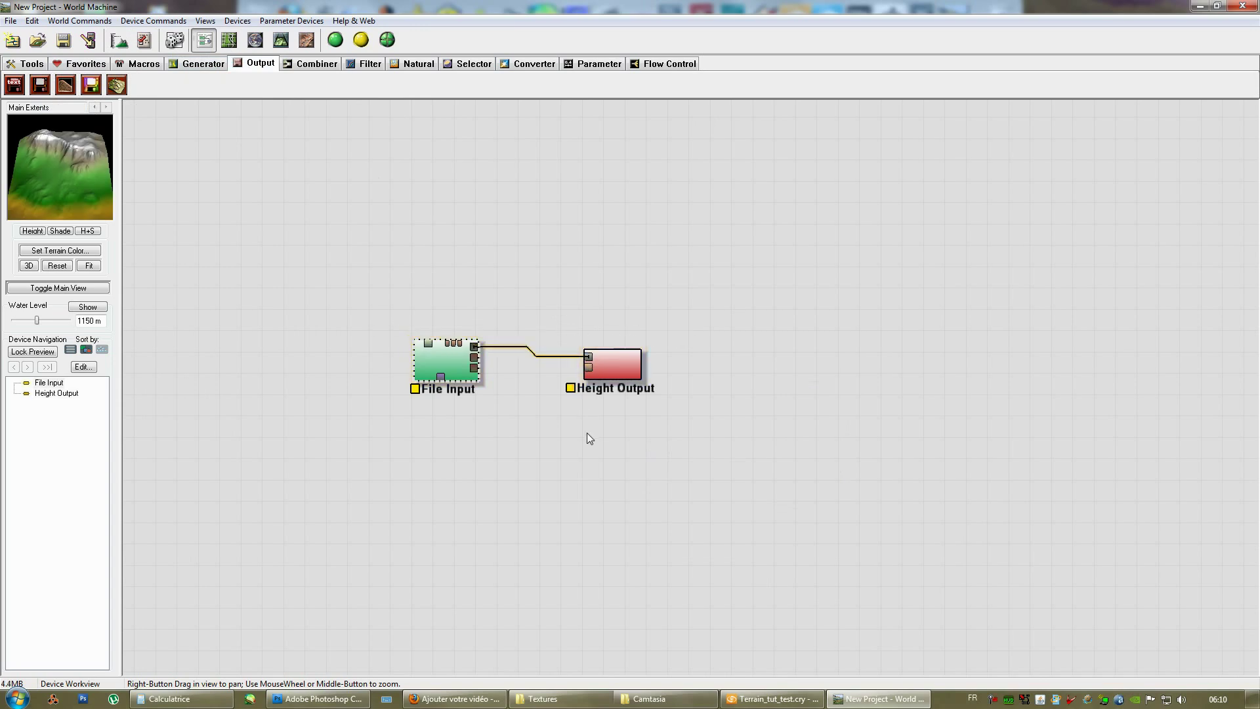
Step: Set the Height Output's format to PGM (ASCII) and its file to Terrain_tut_final_heightmap_cryengine.pgm in the Textures folder
double_click(628, 360)
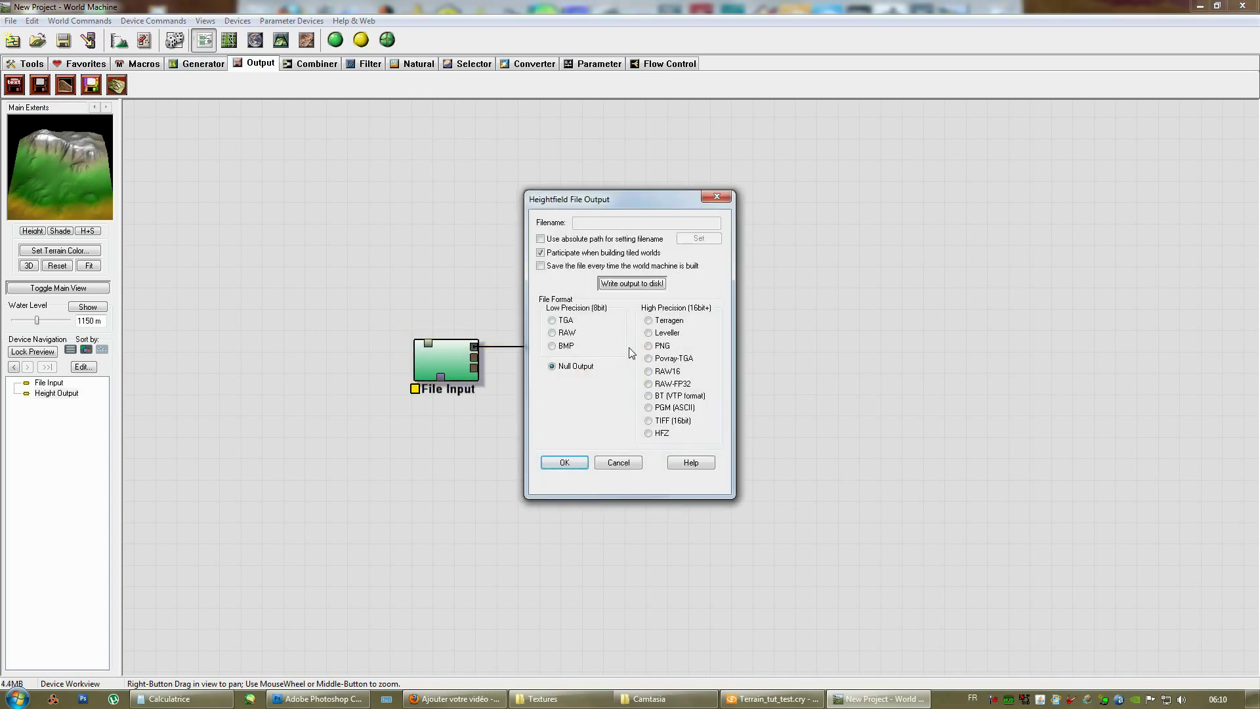
left_click(648, 408)
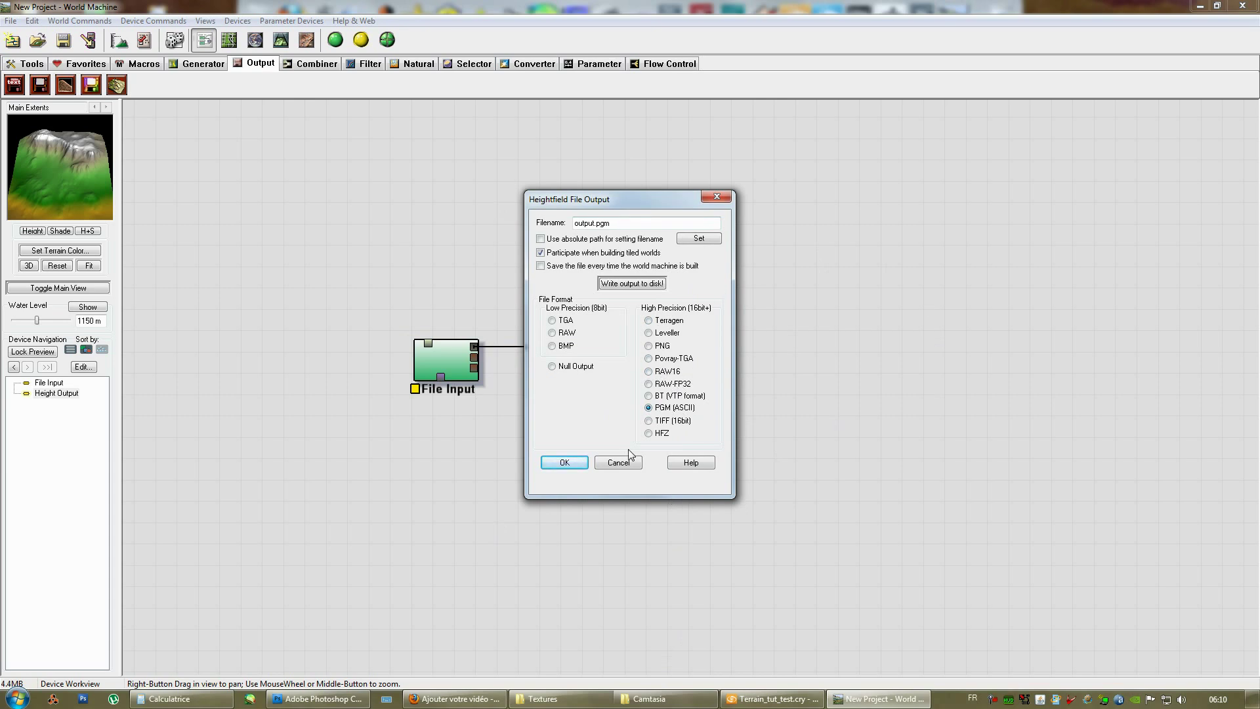
left_click(699, 239)
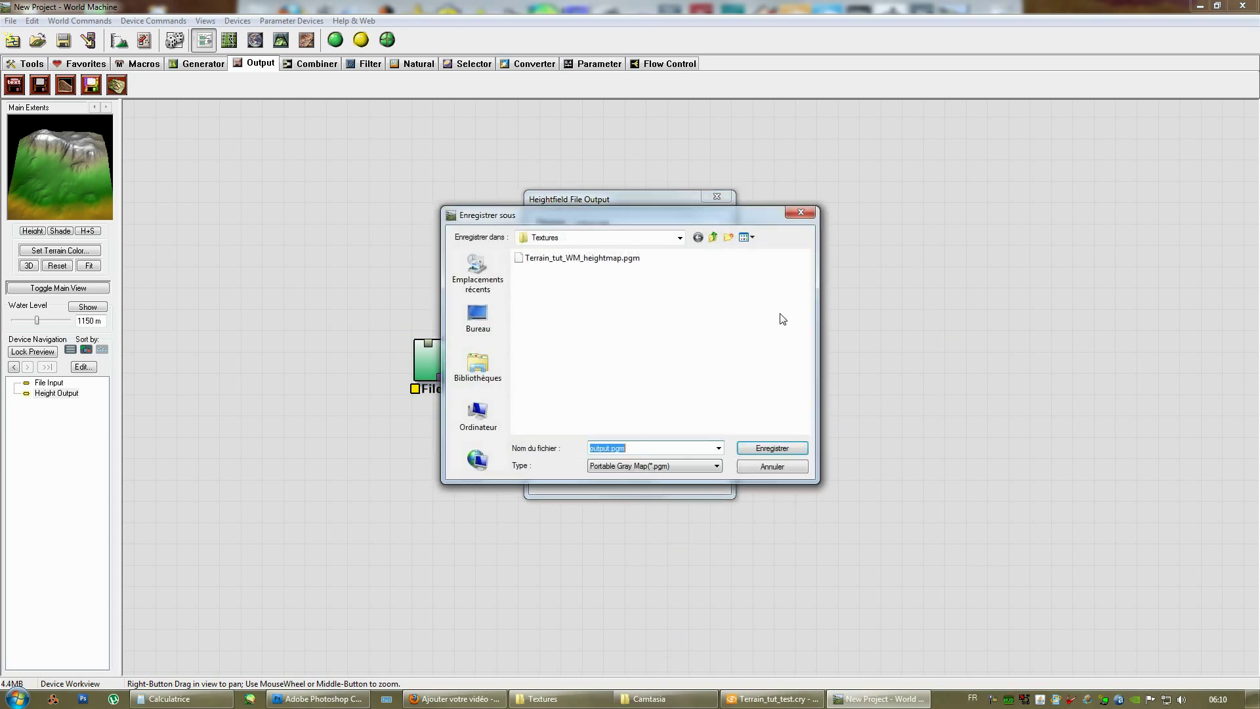
left_click(571, 258)
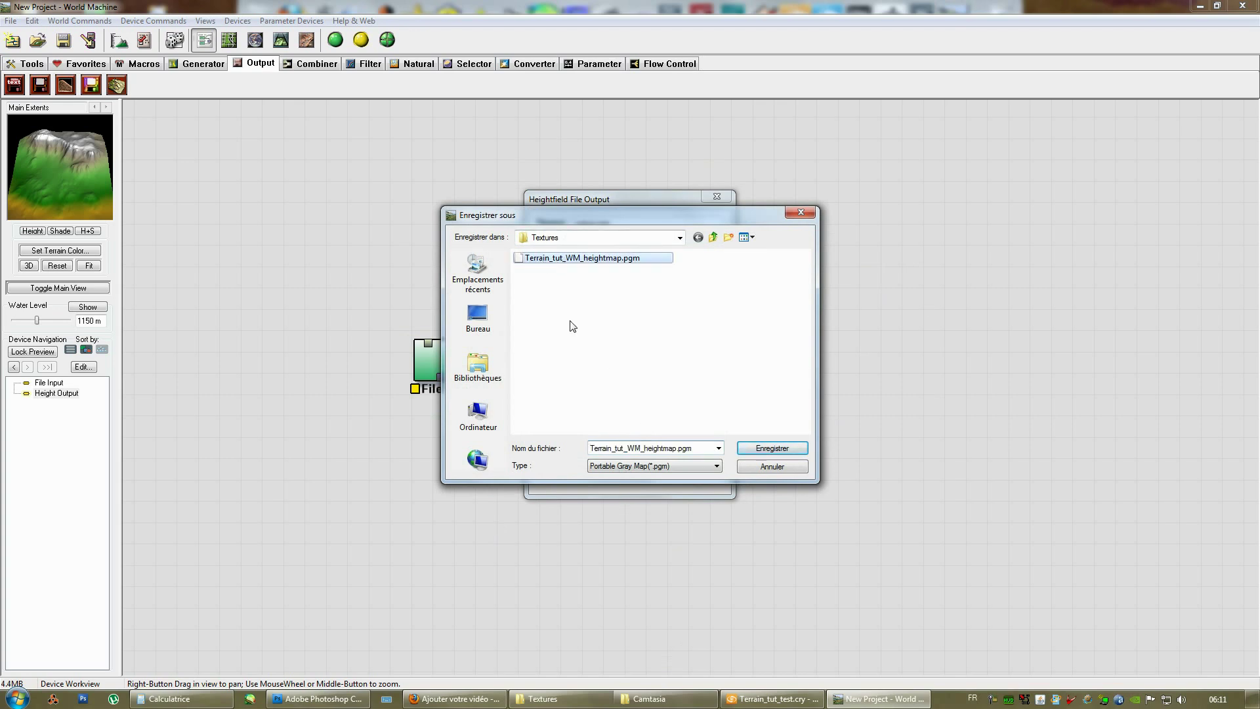
double_click(676, 447)
left_click_drag(676, 447, 629, 453)
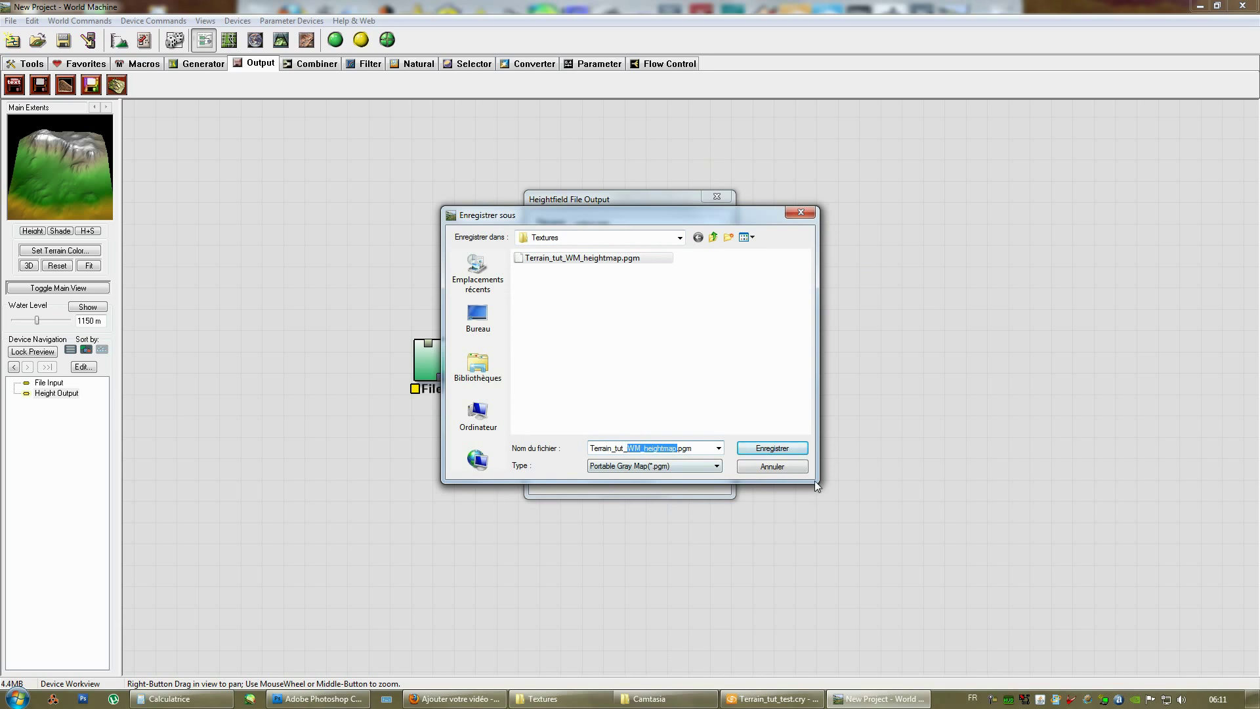
type("fin")
type("alè_")
key("BackSpace")
key("BackSpace")
type("_heightmap_cryengine")
left_click_drag(697, 449, 768, 449)
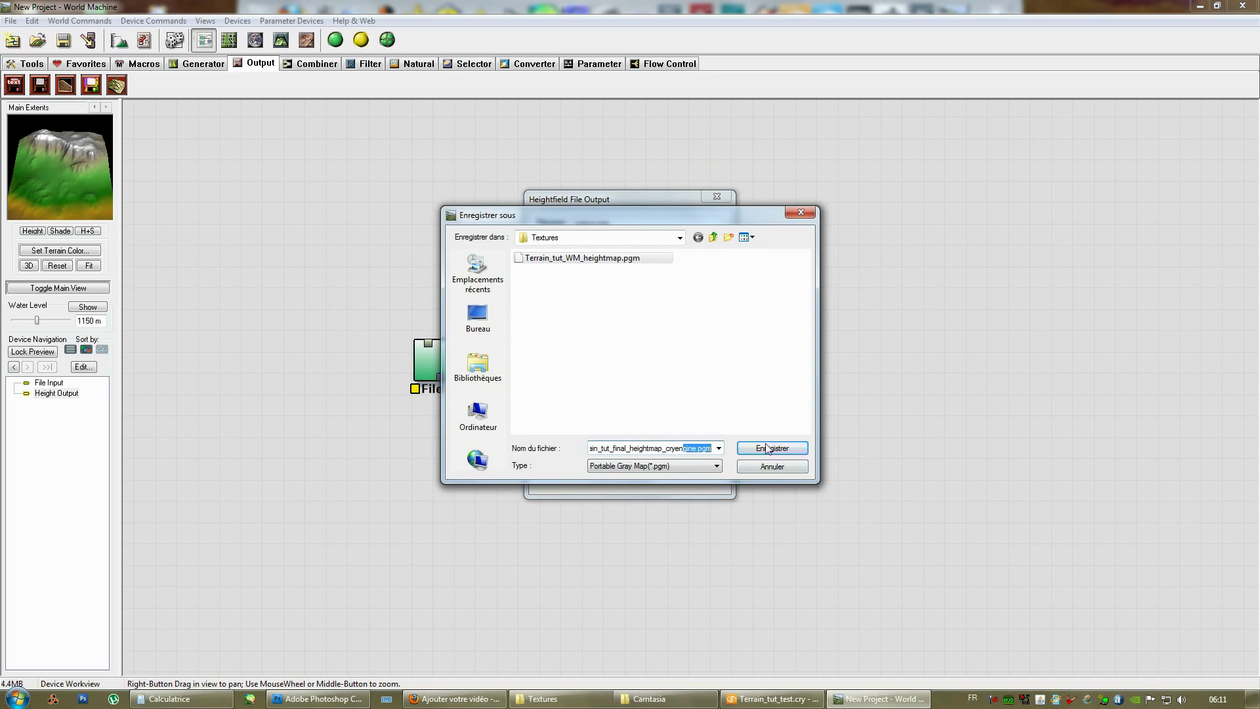
left_click(686, 447)
left_click(770, 448)
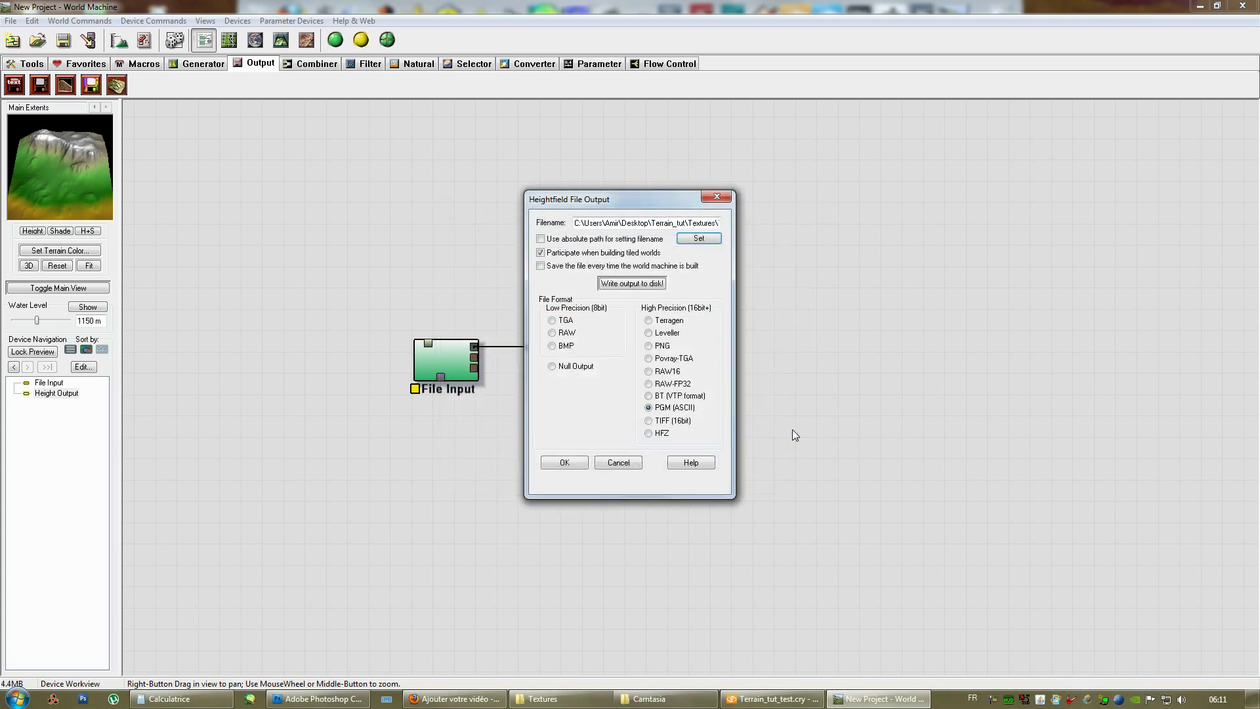
left_click(563, 460)
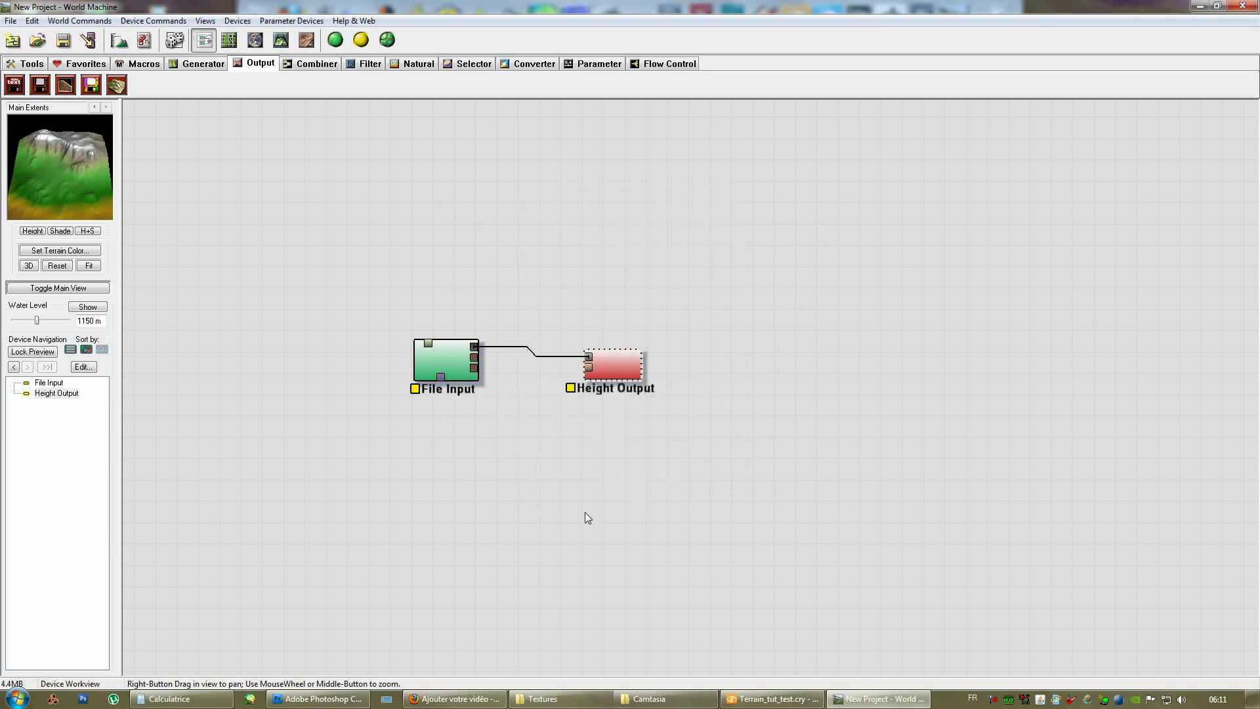
Step: Set the project's normal build resolution to 1024 x 1024 and enable Conserve Memory
left_click(119, 40)
mouse_move(722, 288)
left_mouse_down()
mouse_move(766, 291)
mouse_move(745, 290)
left_mouse_up()
left_click(777, 272)
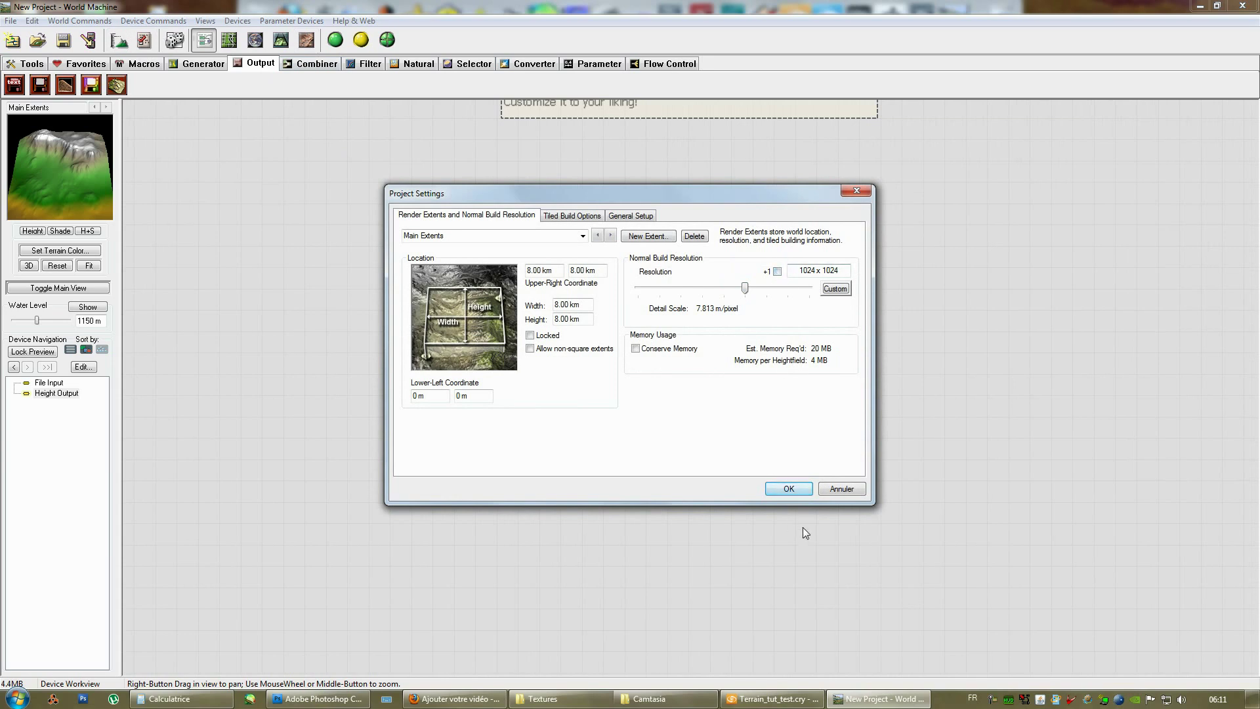
left_click(635, 348)
left_click(784, 488)
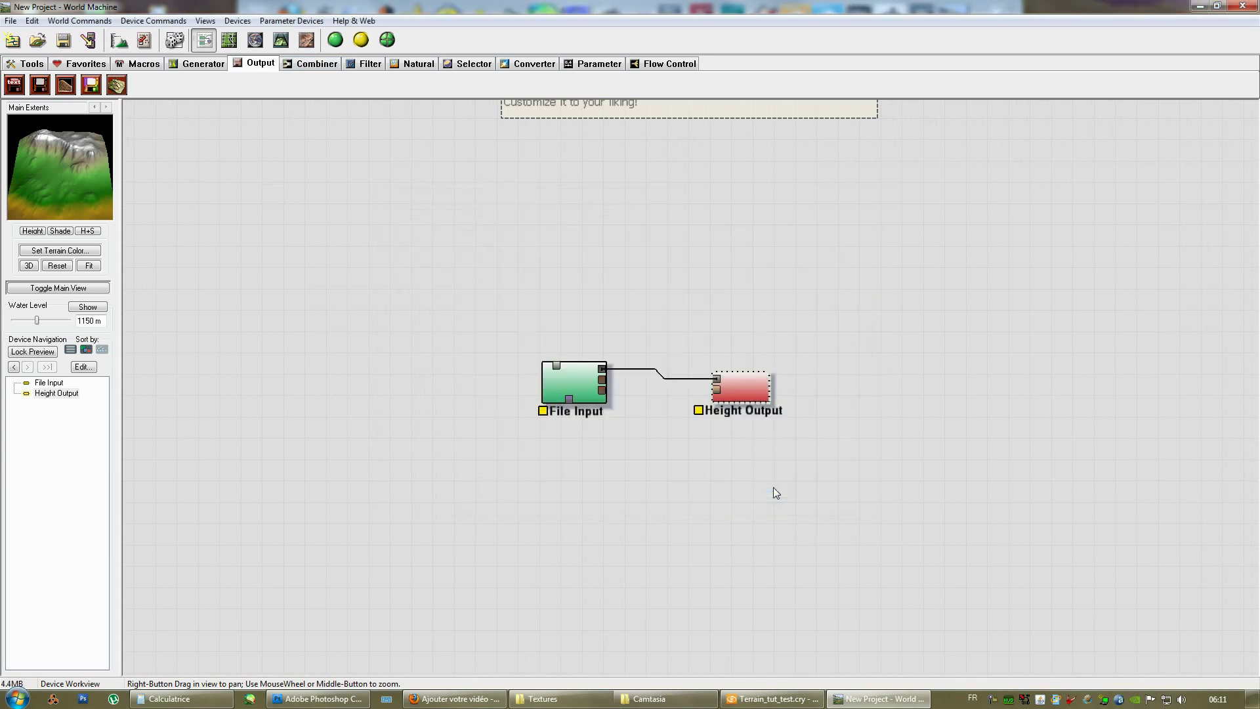
Step: Build the world and write the Height Output's heightmap file to disk
right_click_drag(528, 453, 603, 469)
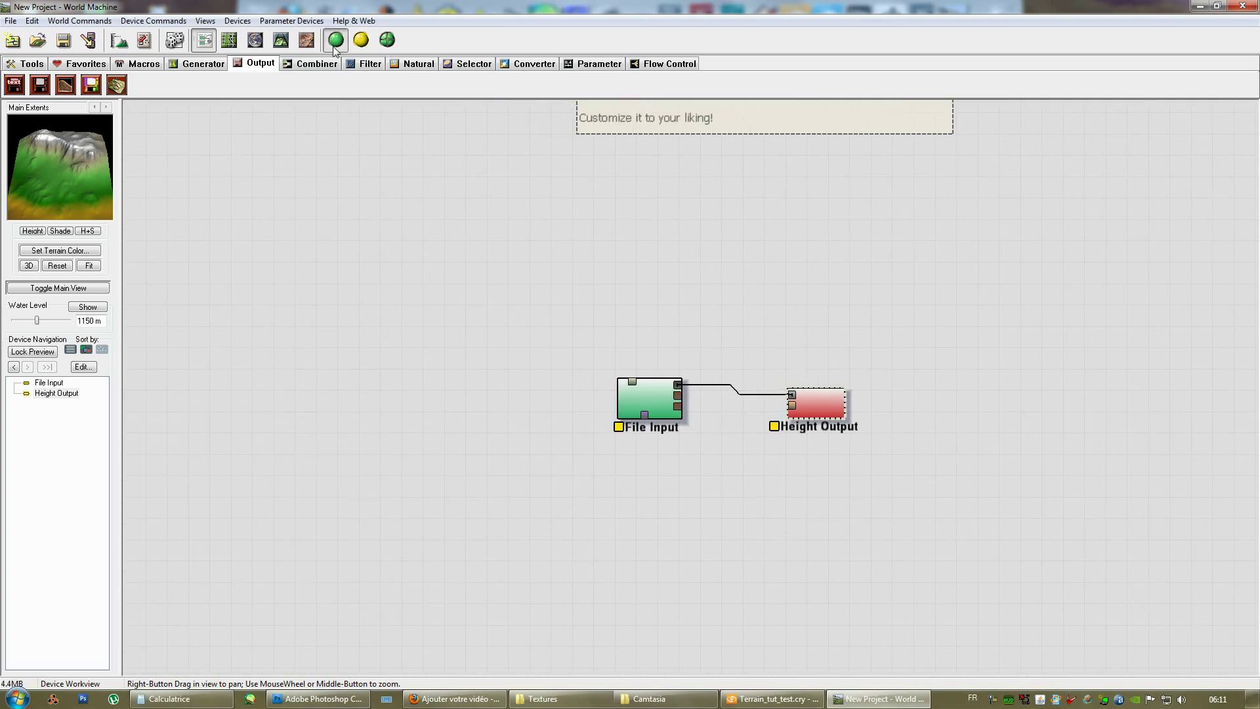
right_click_drag(876, 501, 814, 494)
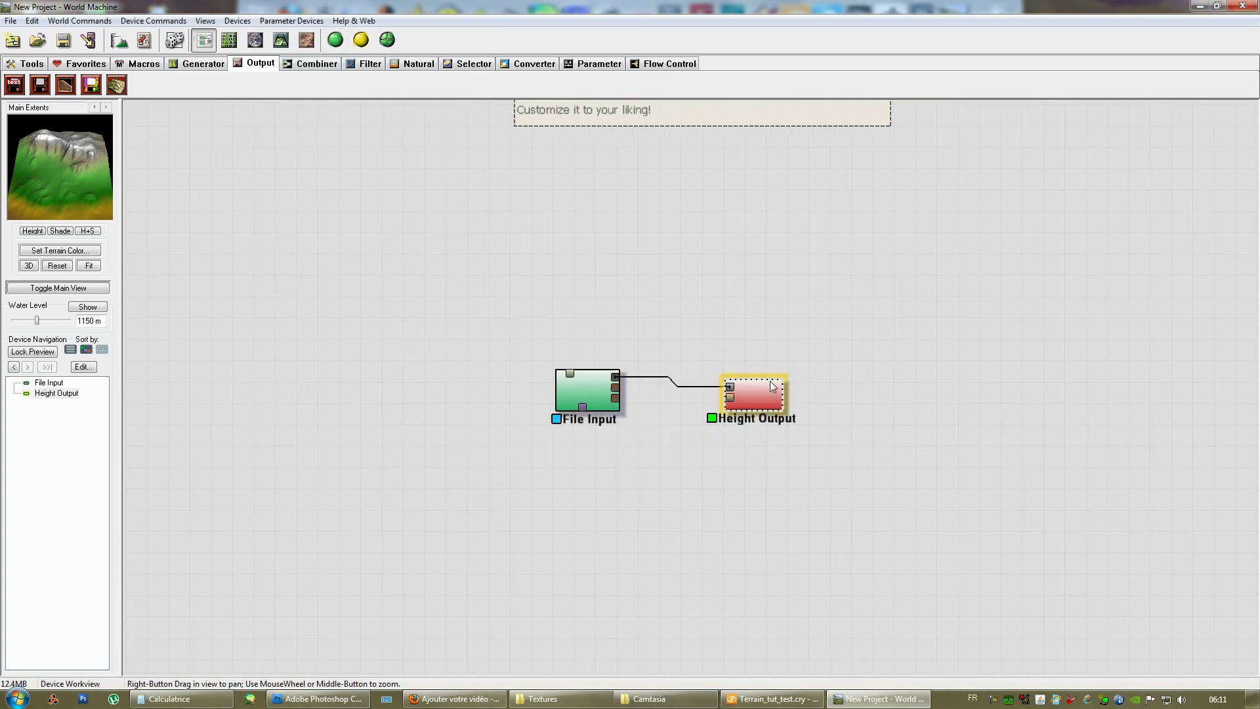
double_click(769, 393)
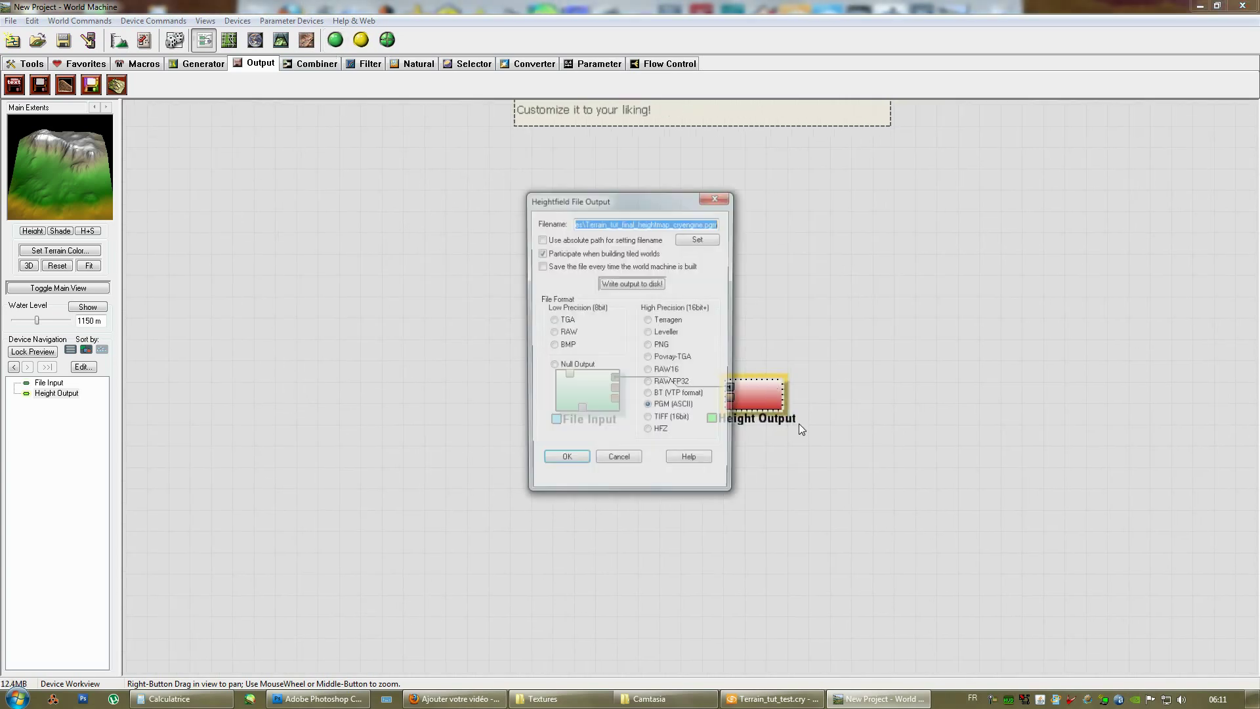
left_click(628, 284)
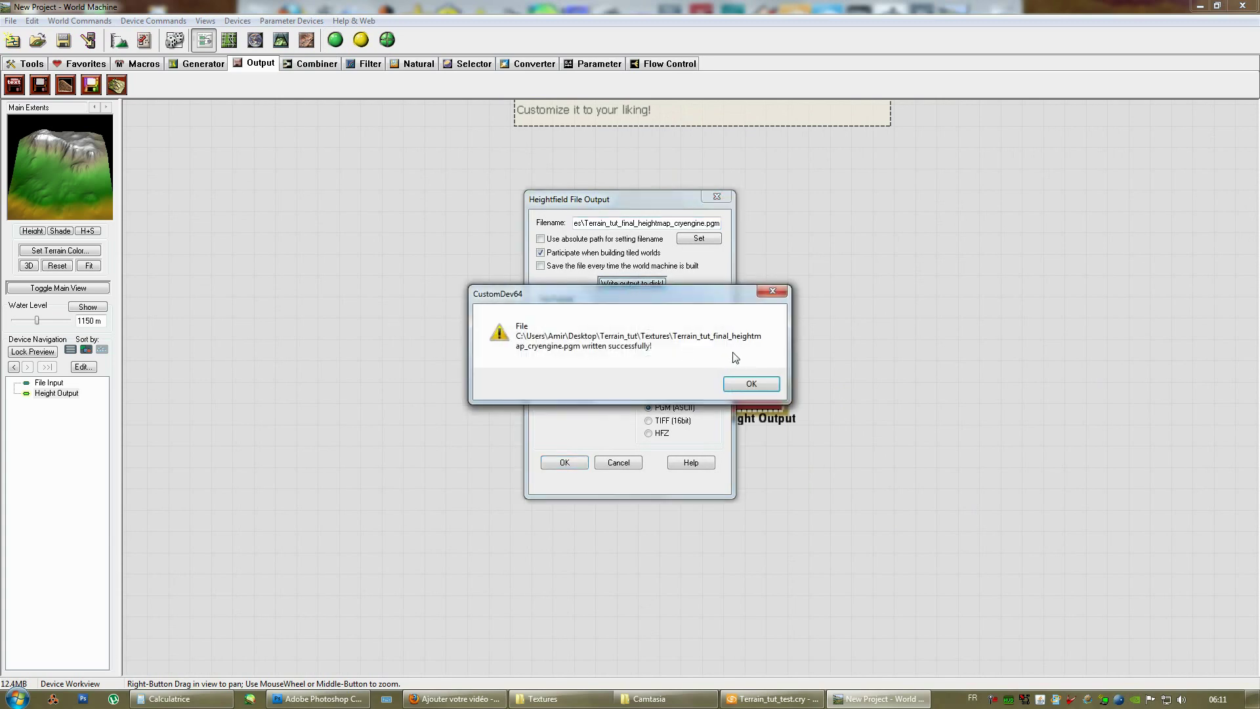
left_click(745, 385)
left_click(563, 463)
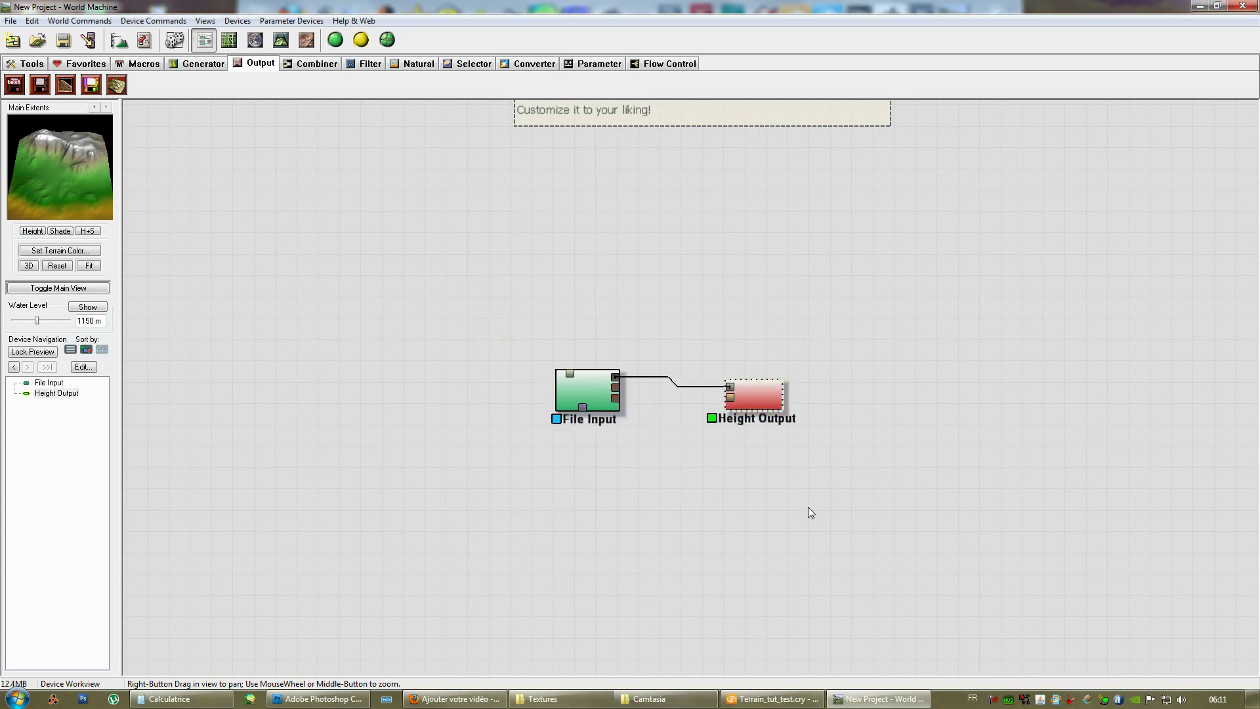
Step: Switch to the CryEngine Sandbox level Terrain_tut_test.cry, look over the flat terrain, and open the Terrain Editor
left_click(1201, 6)
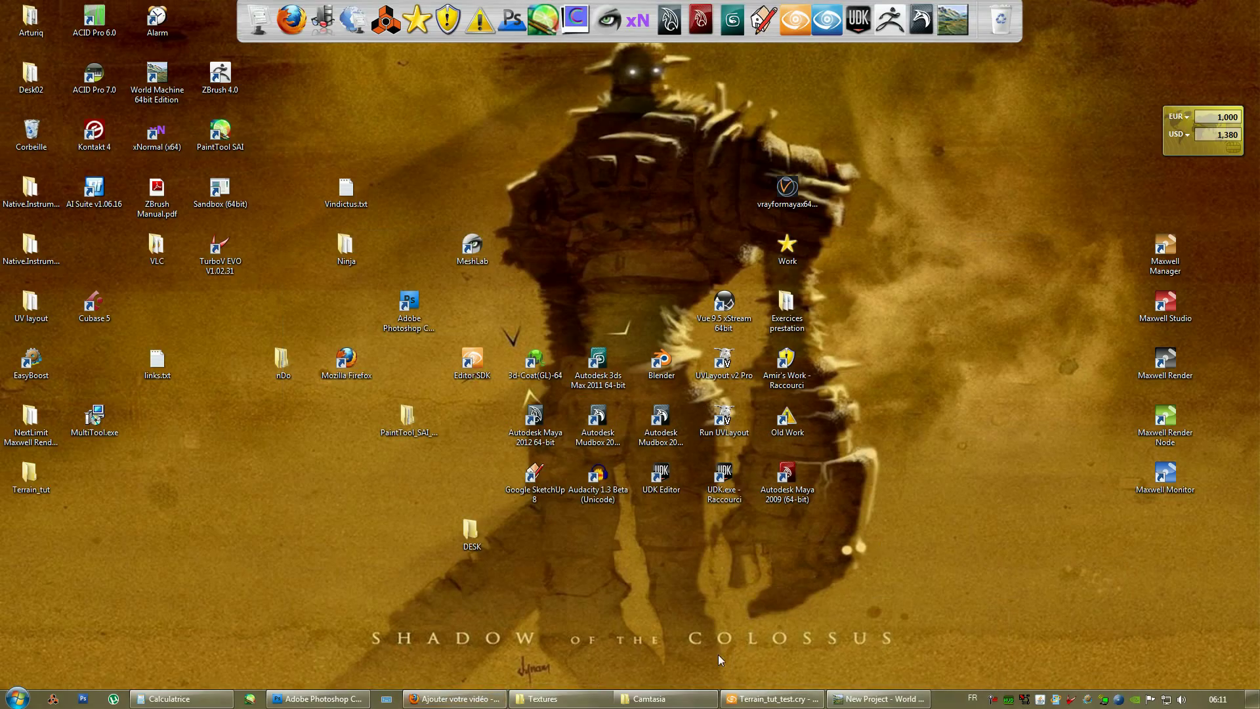
left_click(772, 698)
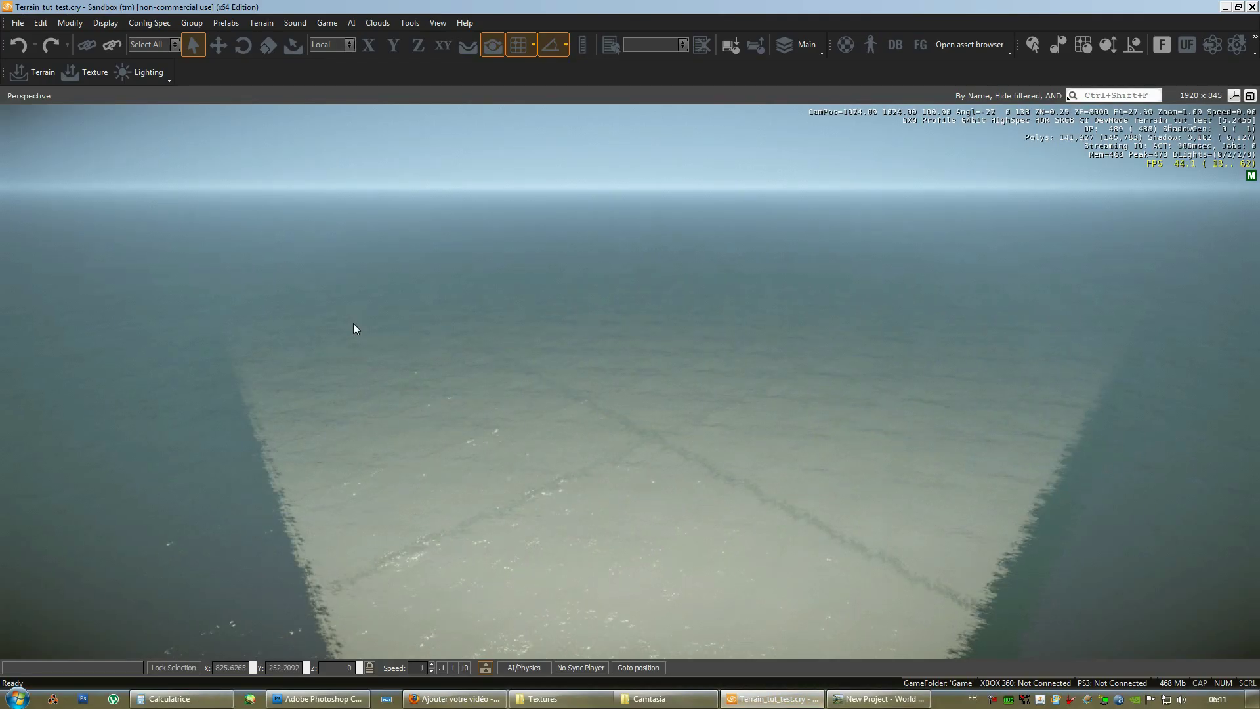
right_click_drag(686, 378, 687, 378)
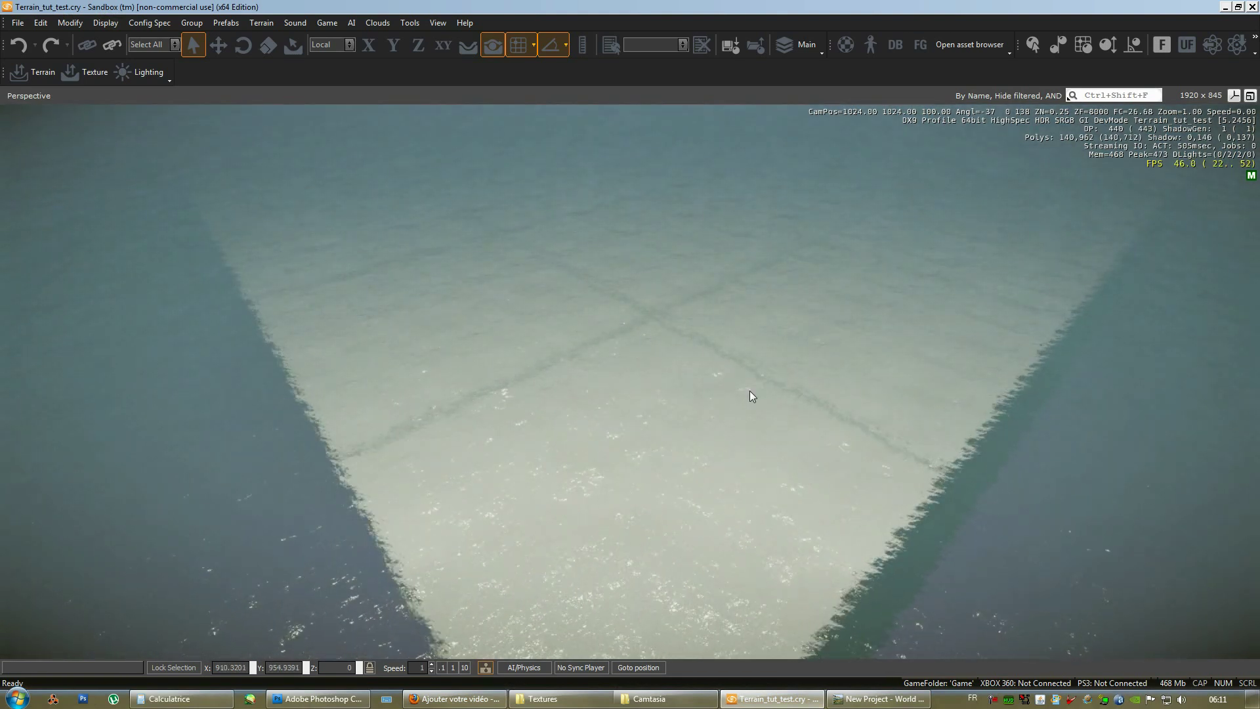
right_click_drag(750, 391, 750, 391)
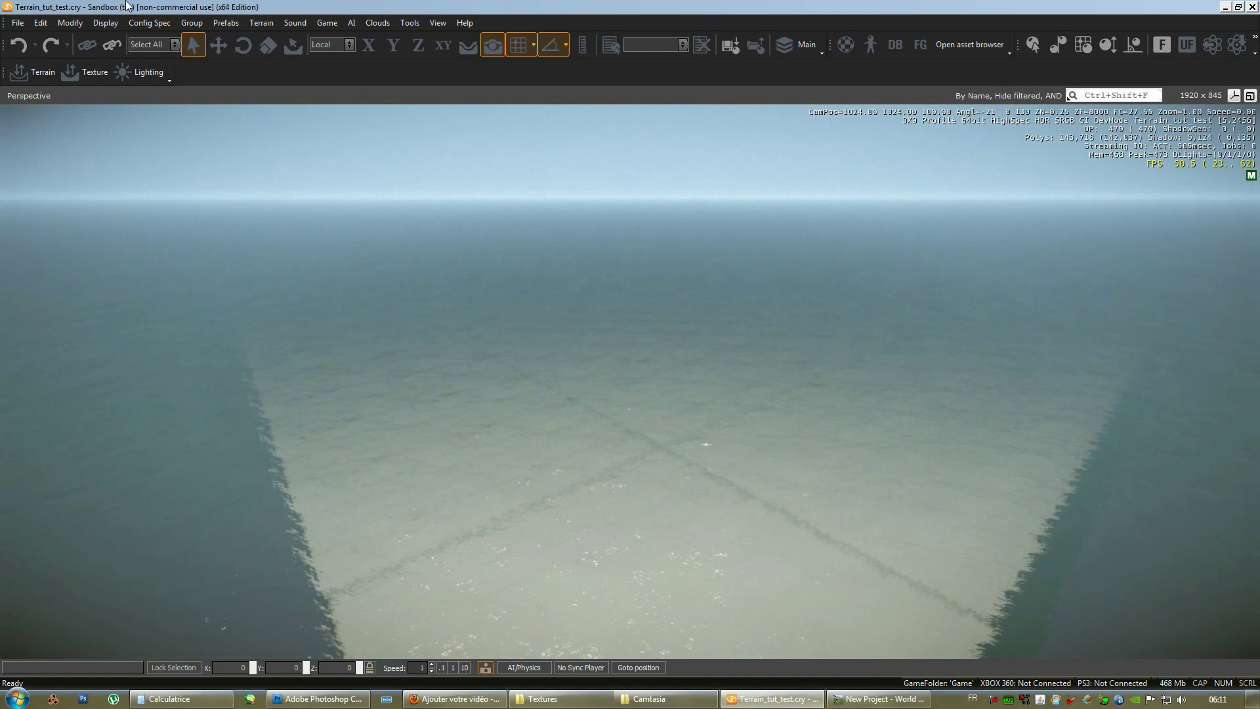
left_click(265, 23)
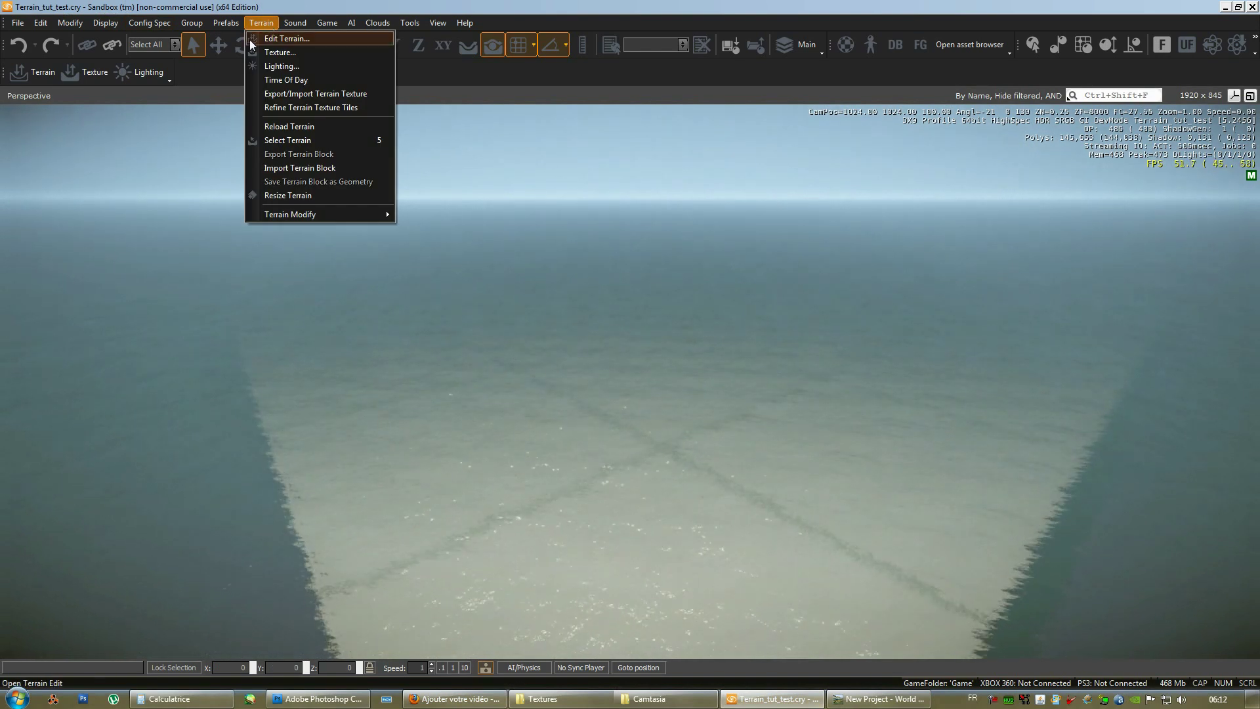
left_click(249, 39)
Step: Import Terrain_tut_final_heightmap_cryengine.pgm from Terrain_tut's Textures folder on the desktop as the heightmap, and move the Terrain Editor clear of the perspective view
left_click(237, 161)
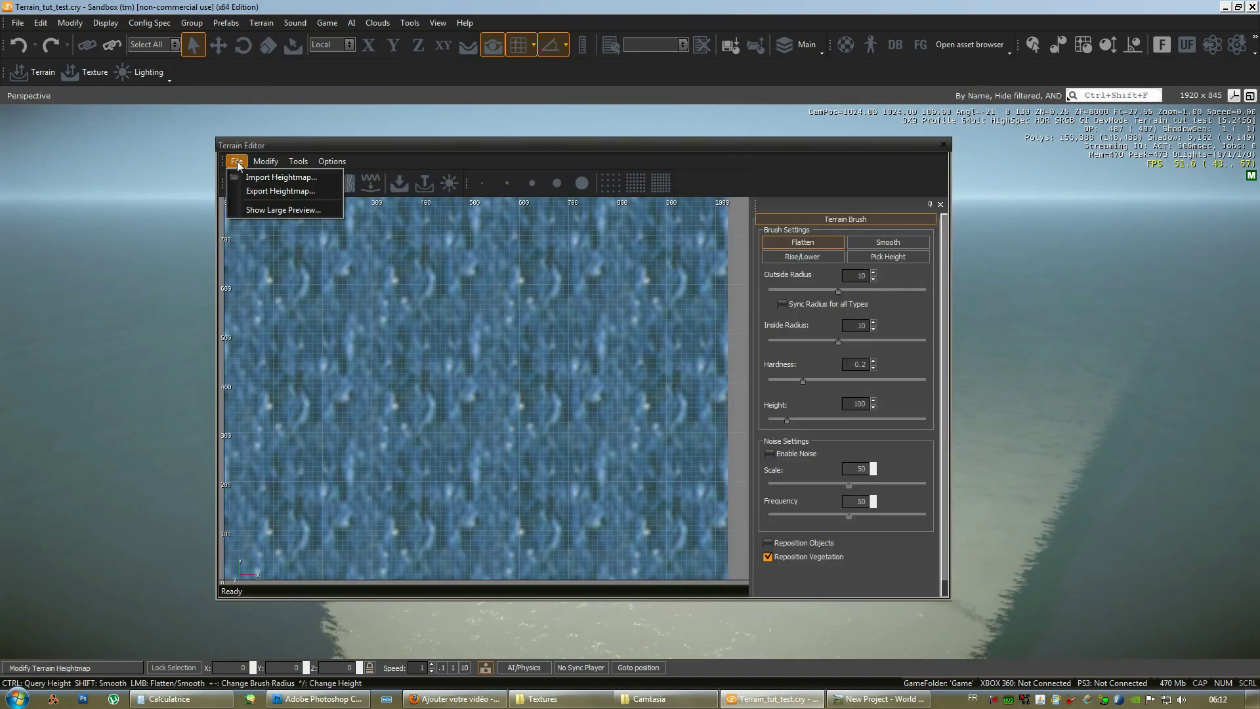
left_click(262, 176)
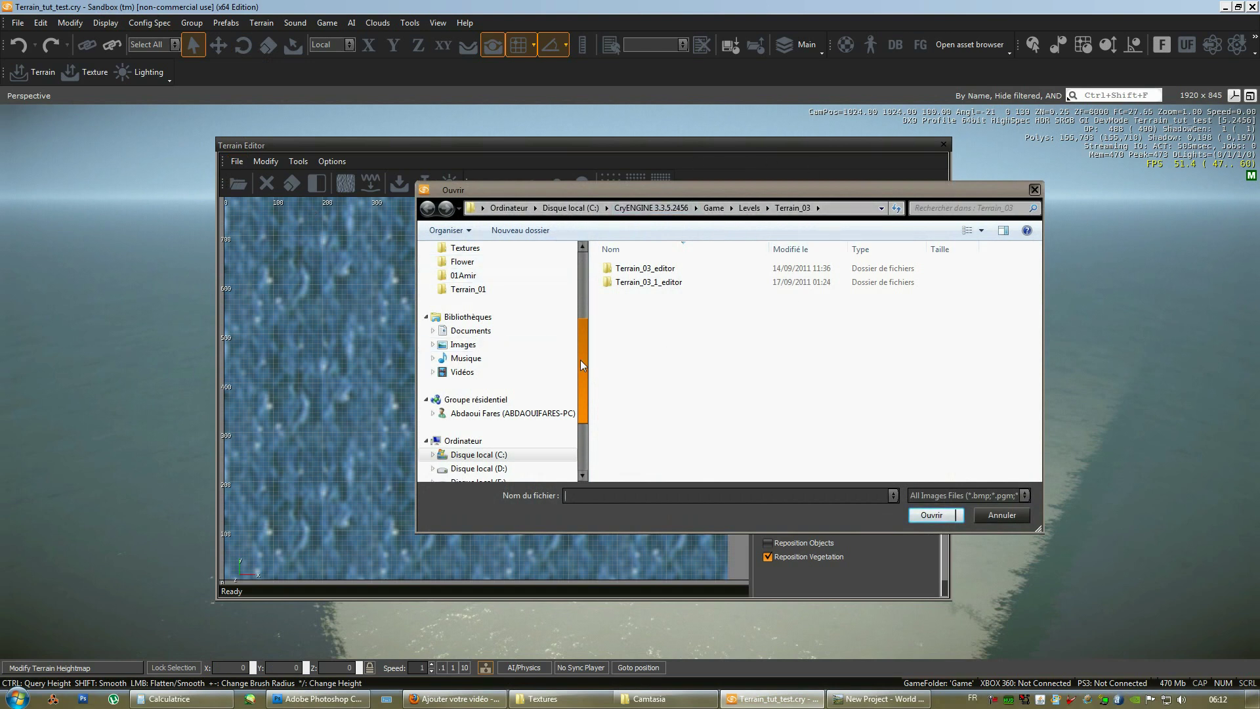
left_click_drag(583, 366, 580, 285)
left_click(463, 267)
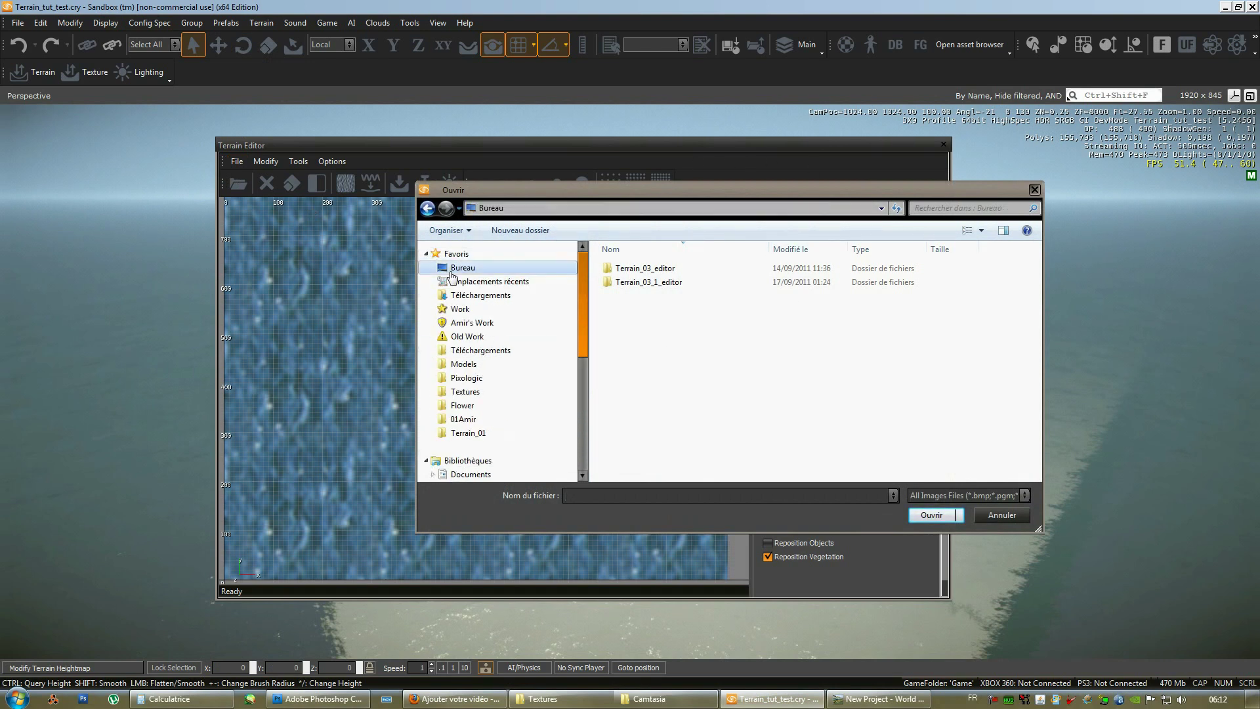
left_click_drag(1032, 287, 1027, 427)
left_click(672, 366)
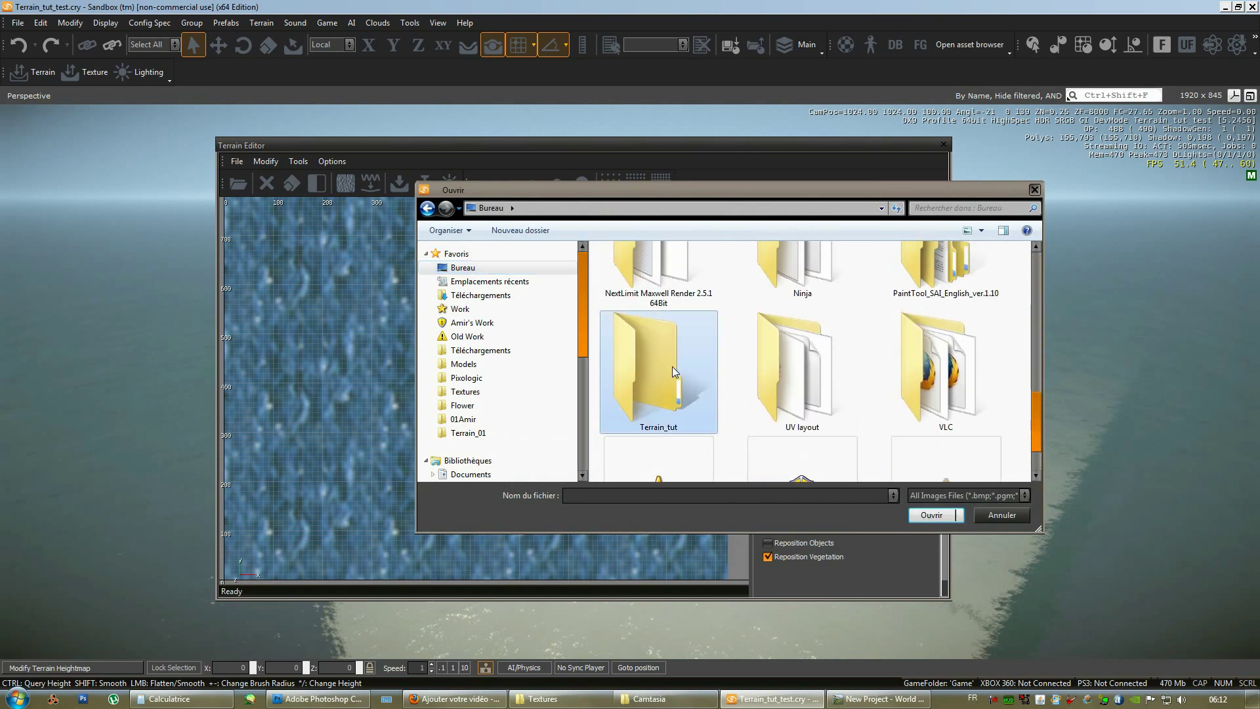
double_click(672, 366)
double_click(804, 310)
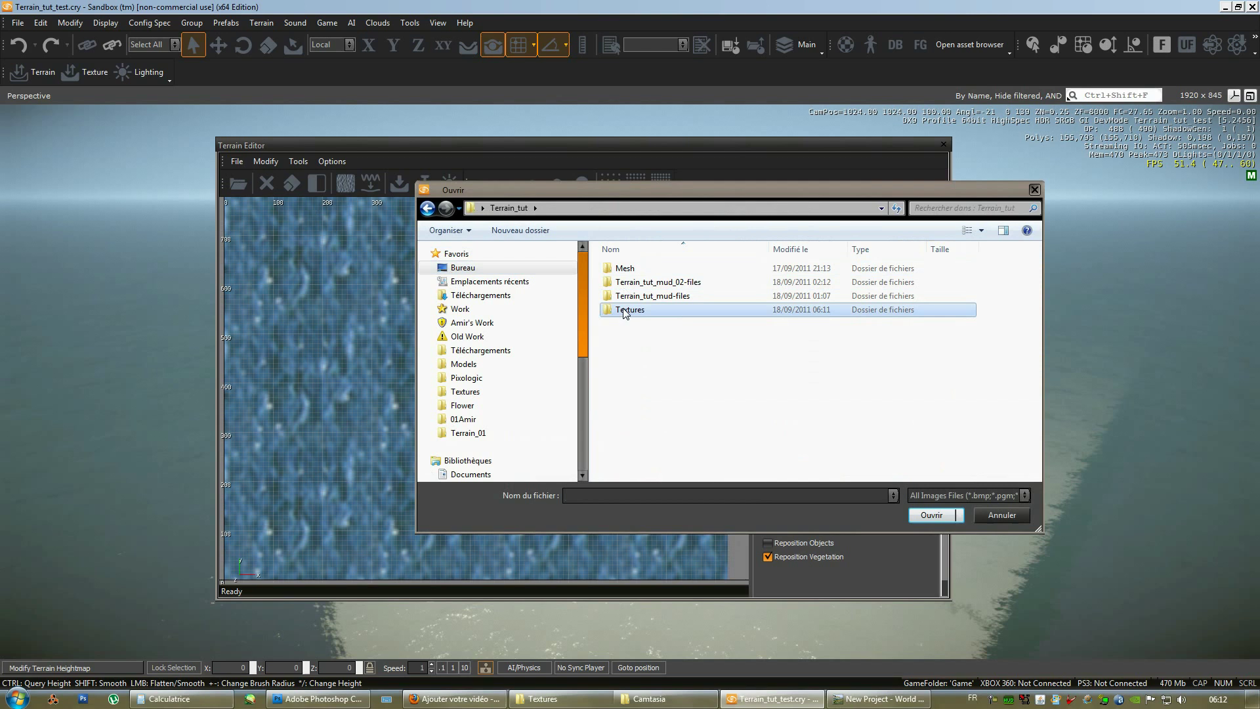
left_click(775, 277)
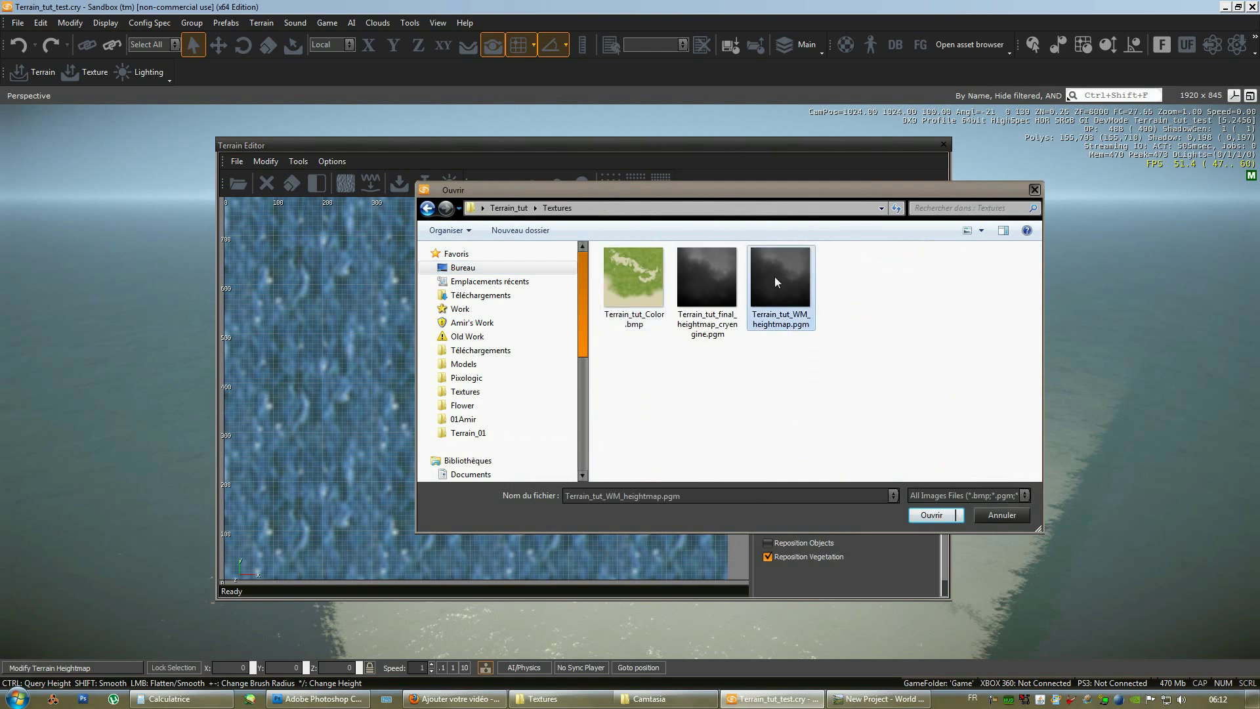
left_click(714, 303)
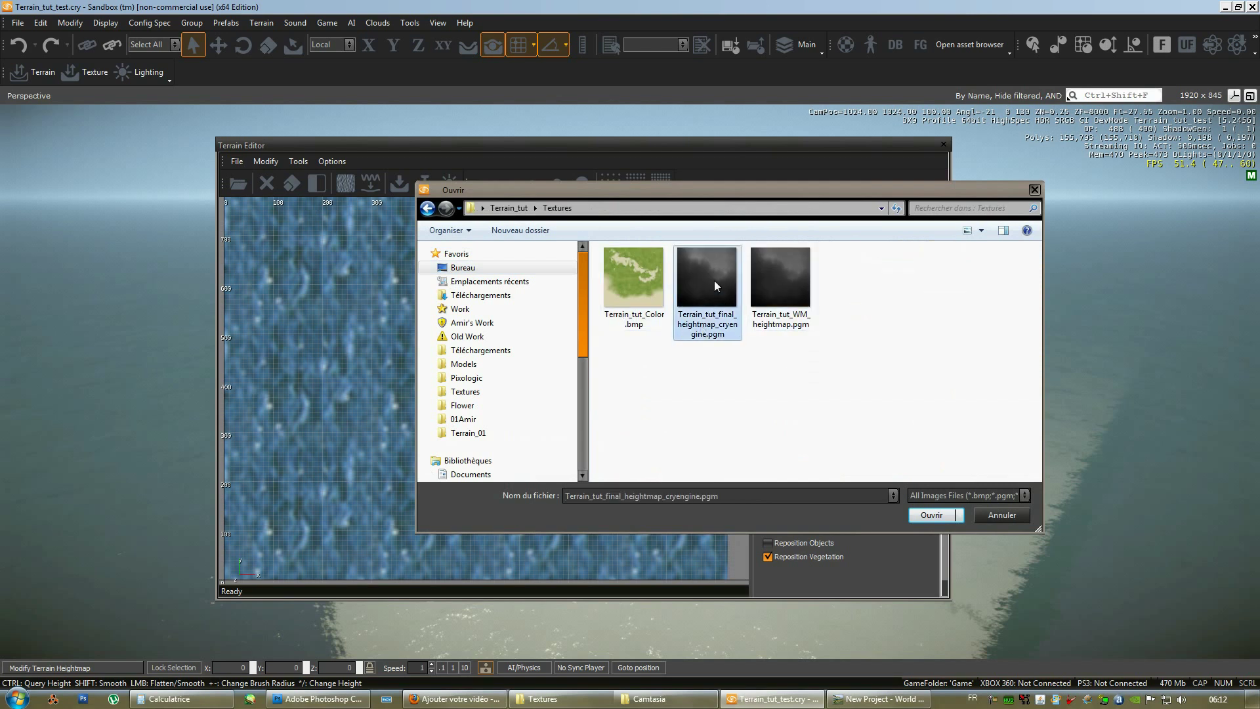
left_click(777, 281)
left_click(634, 279)
left_click(764, 277)
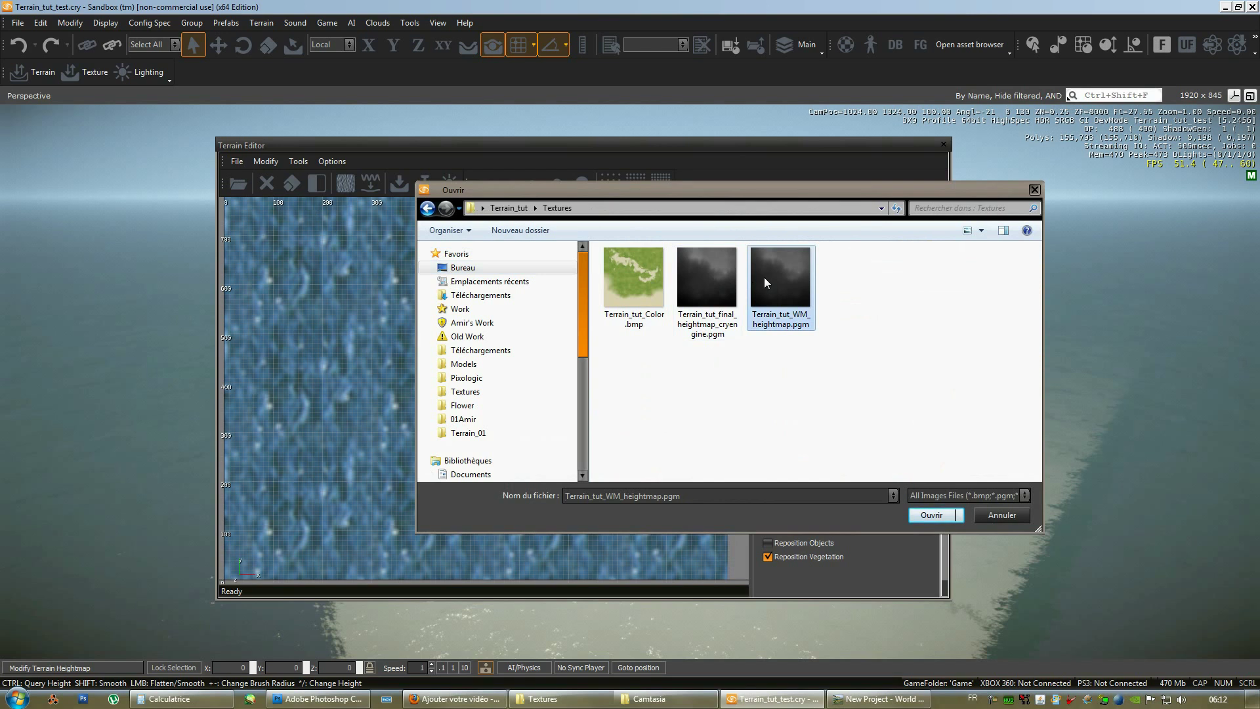
left_click(716, 287)
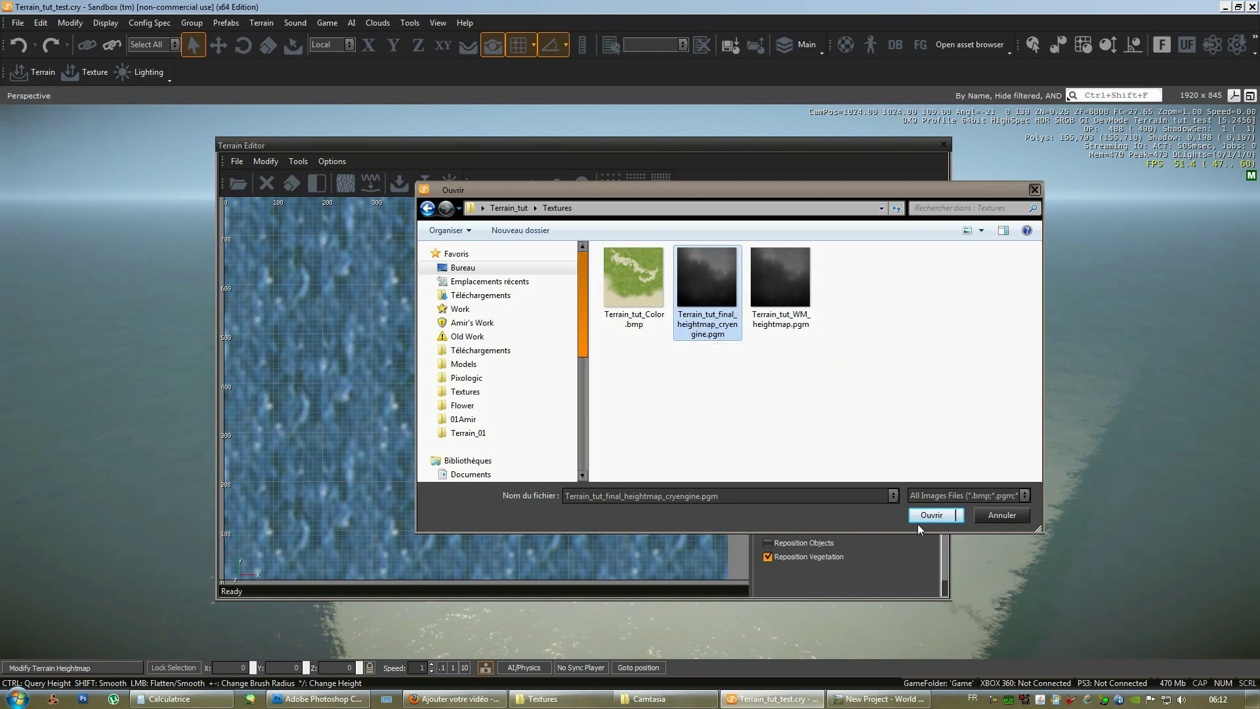
left_click(932, 515)
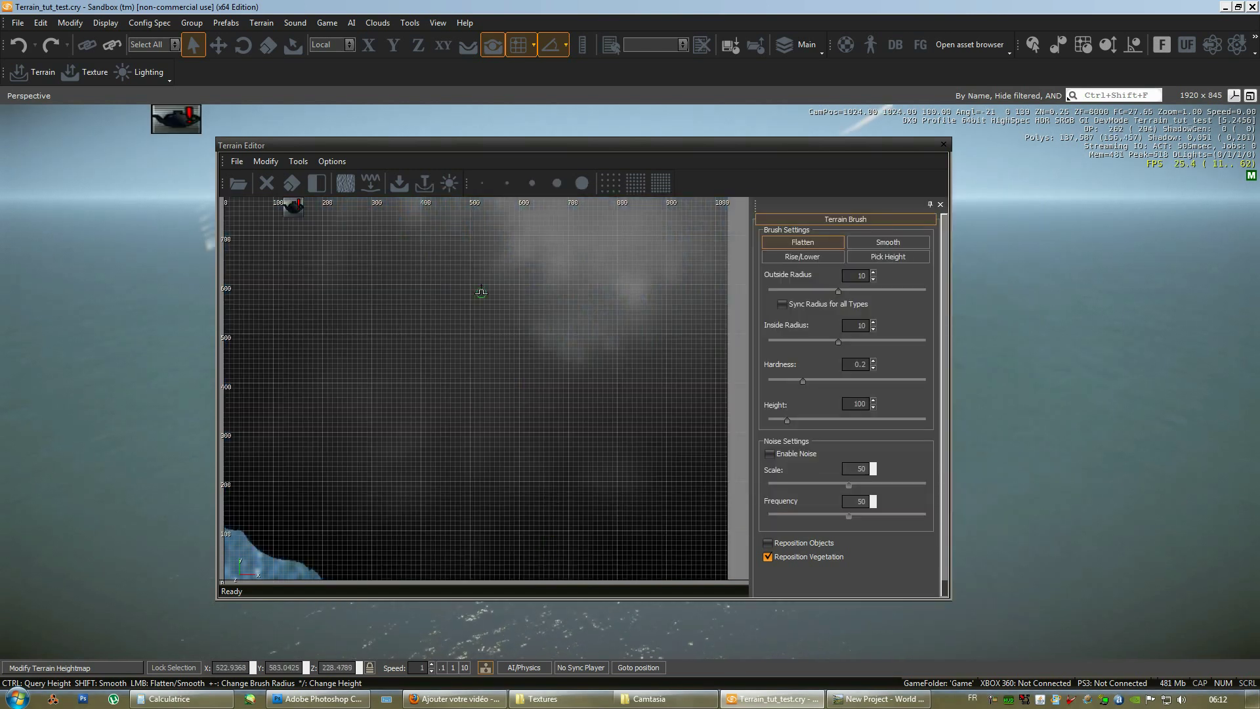
left_click_drag(746, 144, 683, 395)
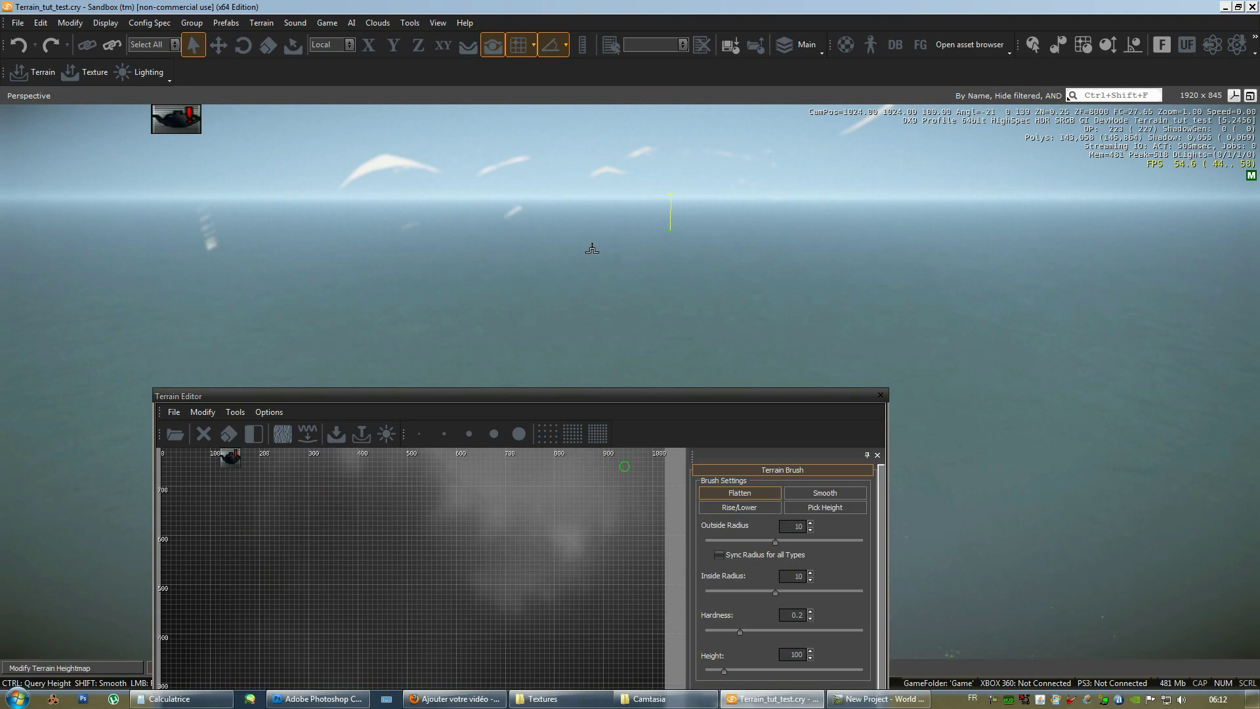
Step: Reduce the heightmap's height range twice in the Terrain Editor, and move the editor clear of the perspective view
mouse_move(797, 300)
right_mouse_down("shift")
mouse_move(807, 315)
mouse_move(796, 295)
mouse_move(781, 304)
mouse_move(798, 303)
right_mouse_up("shift")
left_click_drag(402, 415, 366, 290)
left_click(228, 289)
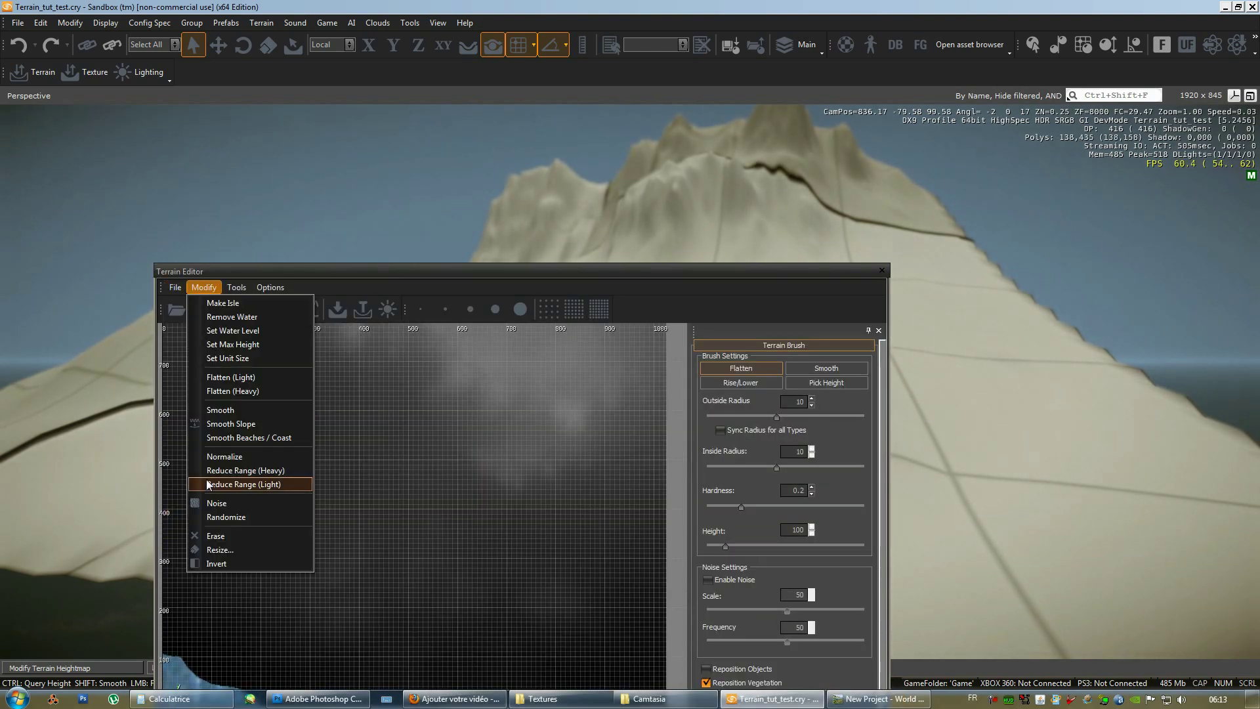
left_click(282, 475)
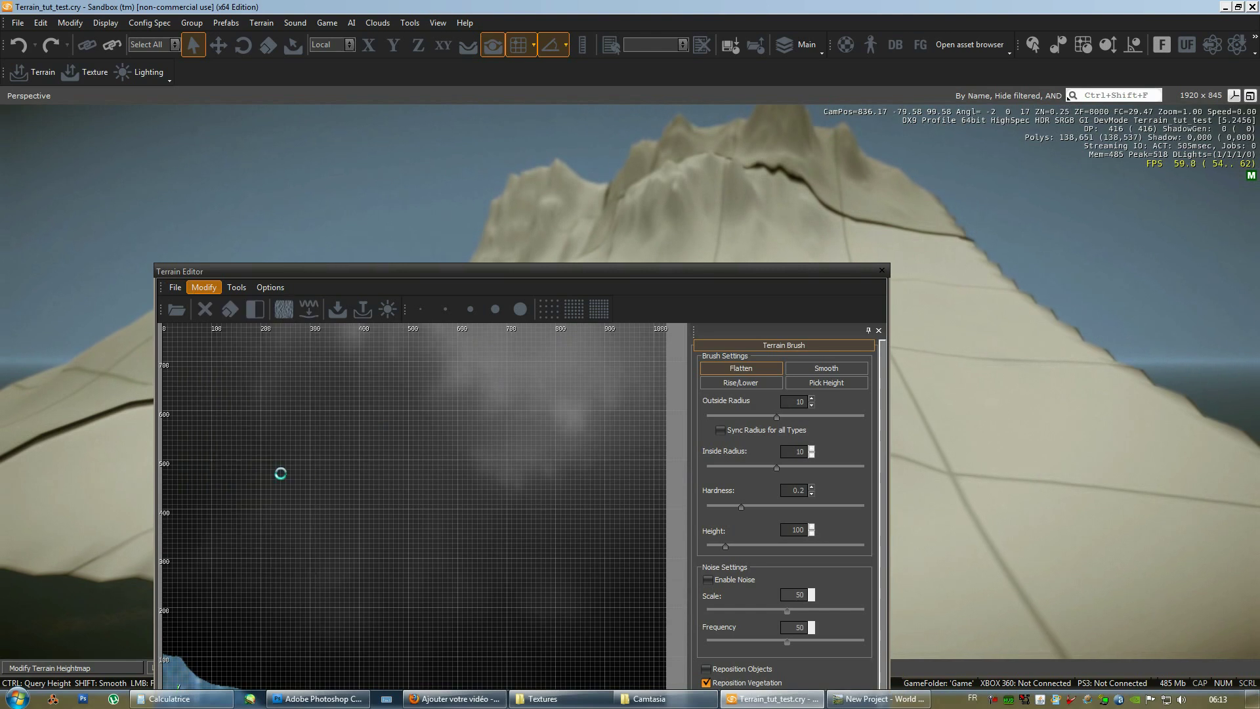
left_click(204, 287)
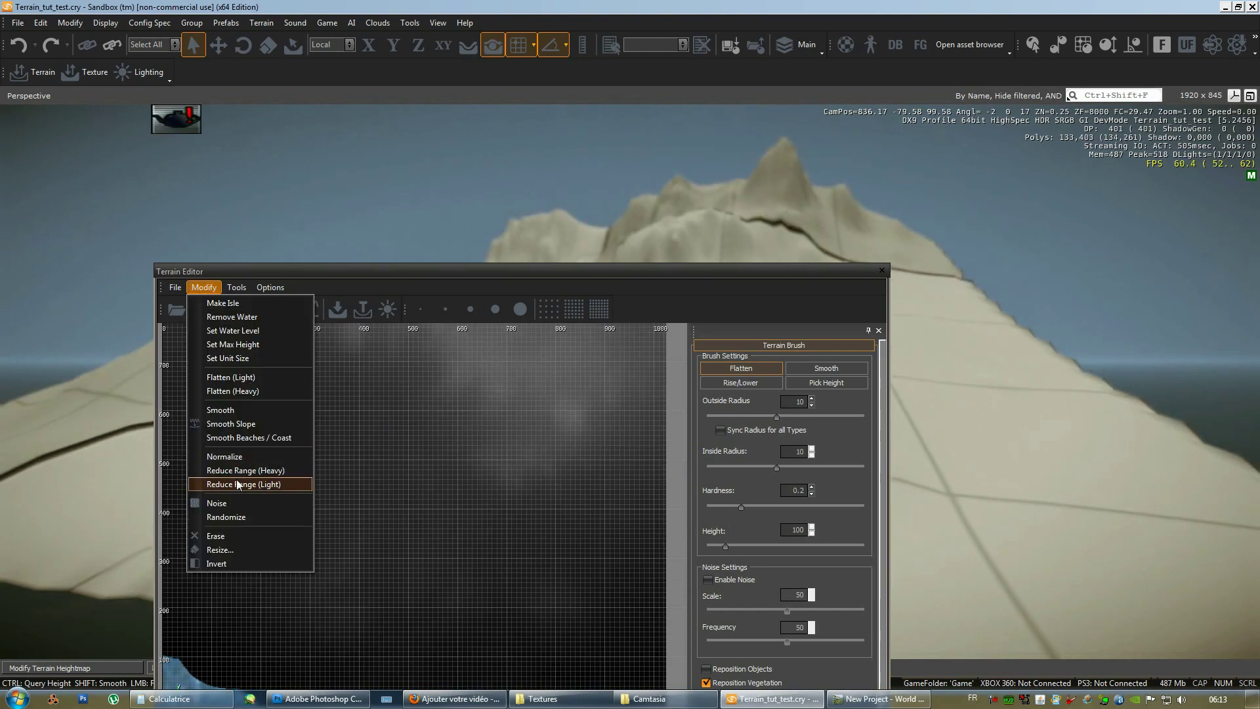
left_click(265, 479)
left_click_drag(722, 275, 706, 519)
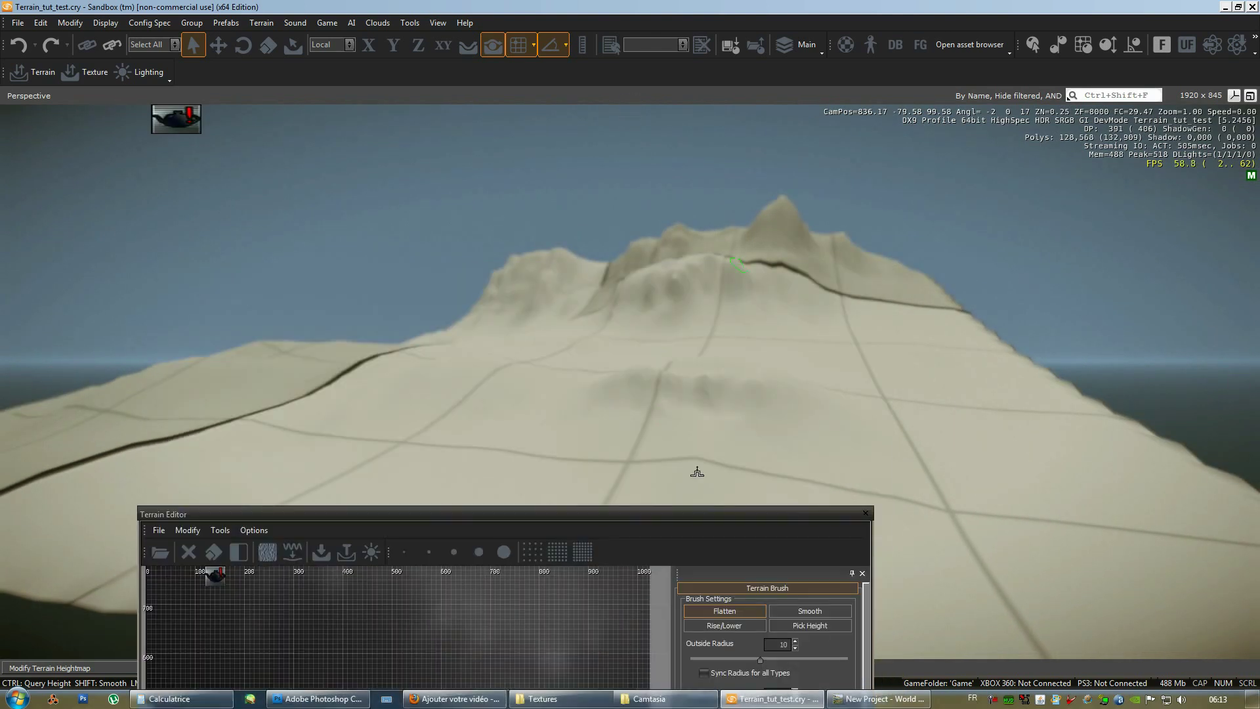
Step: Apply Reduce Range (Heavy) to the heightmap once more, and uncover the terrain in the perspective view
right_click_drag(618, 308, 611, 282)
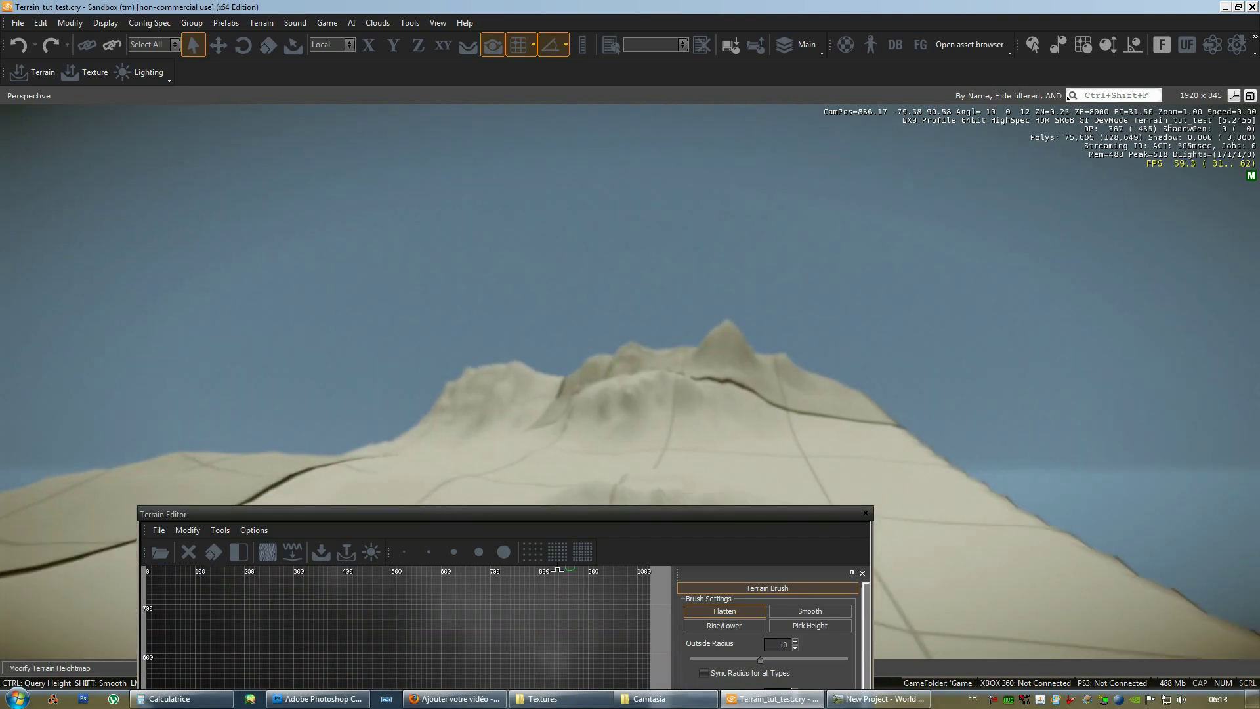
left_click_drag(551, 516, 600, 300)
left_click(237, 313)
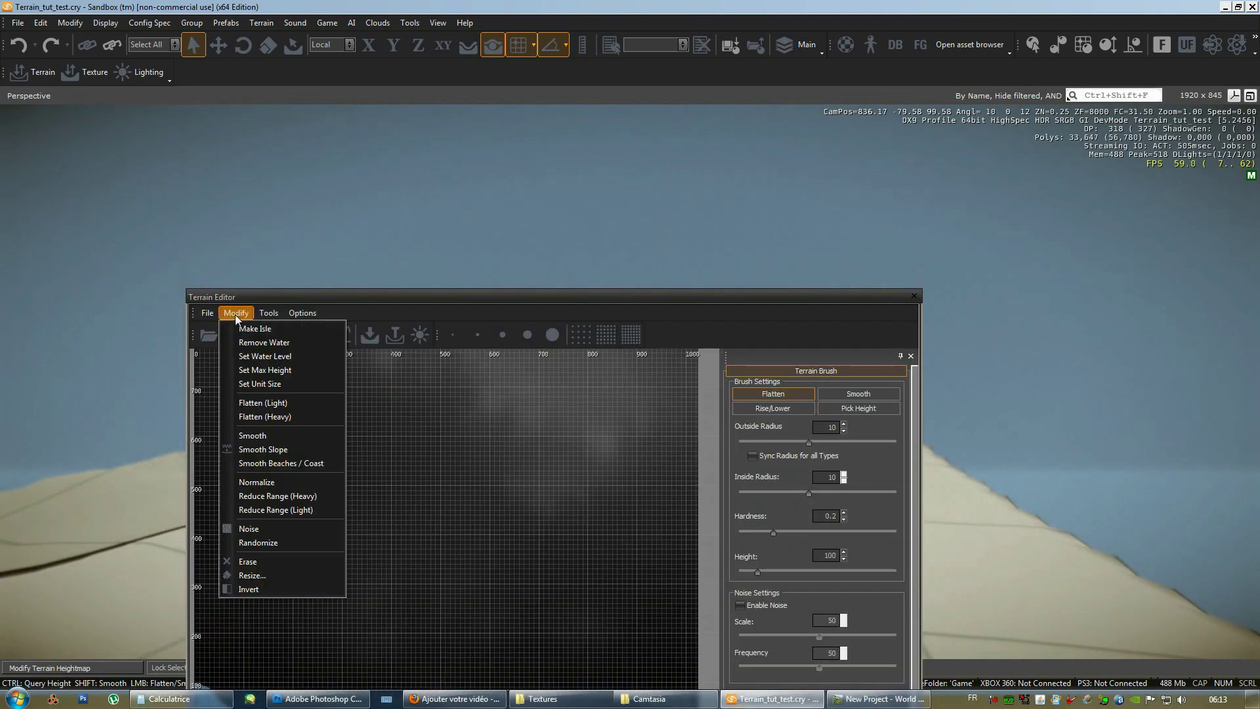
left_click(269, 500)
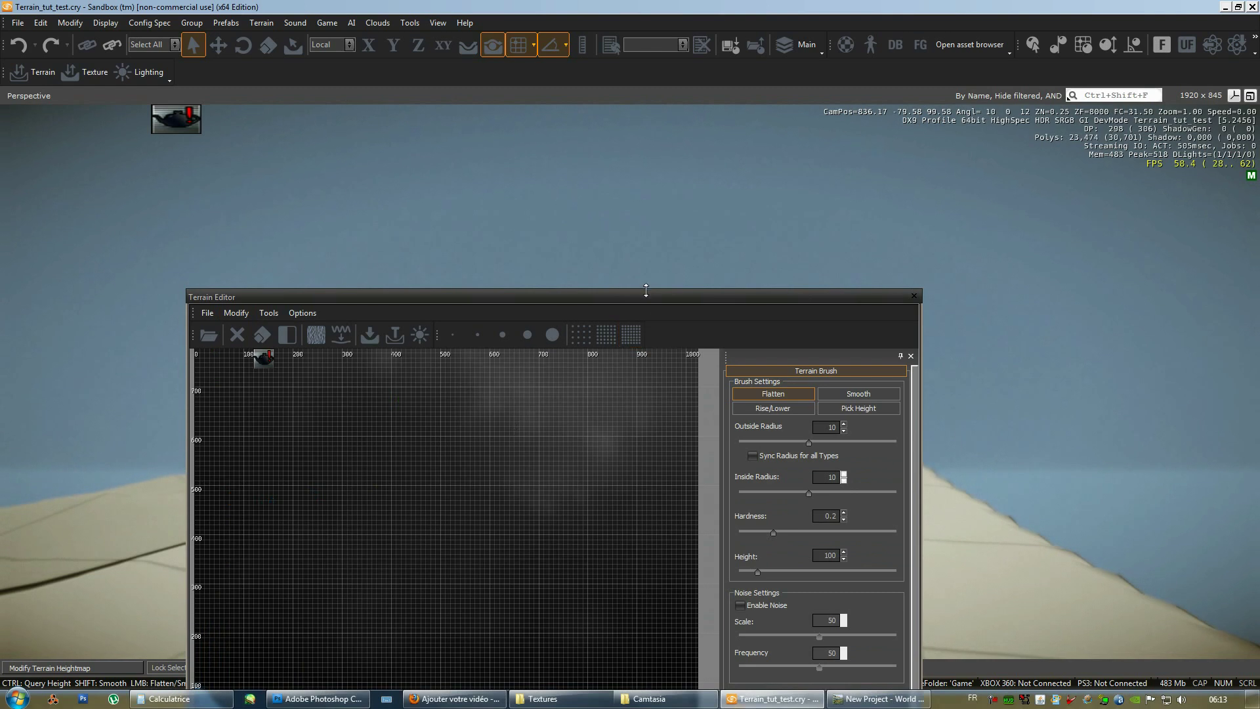
left_click_drag(646, 293, 578, 580)
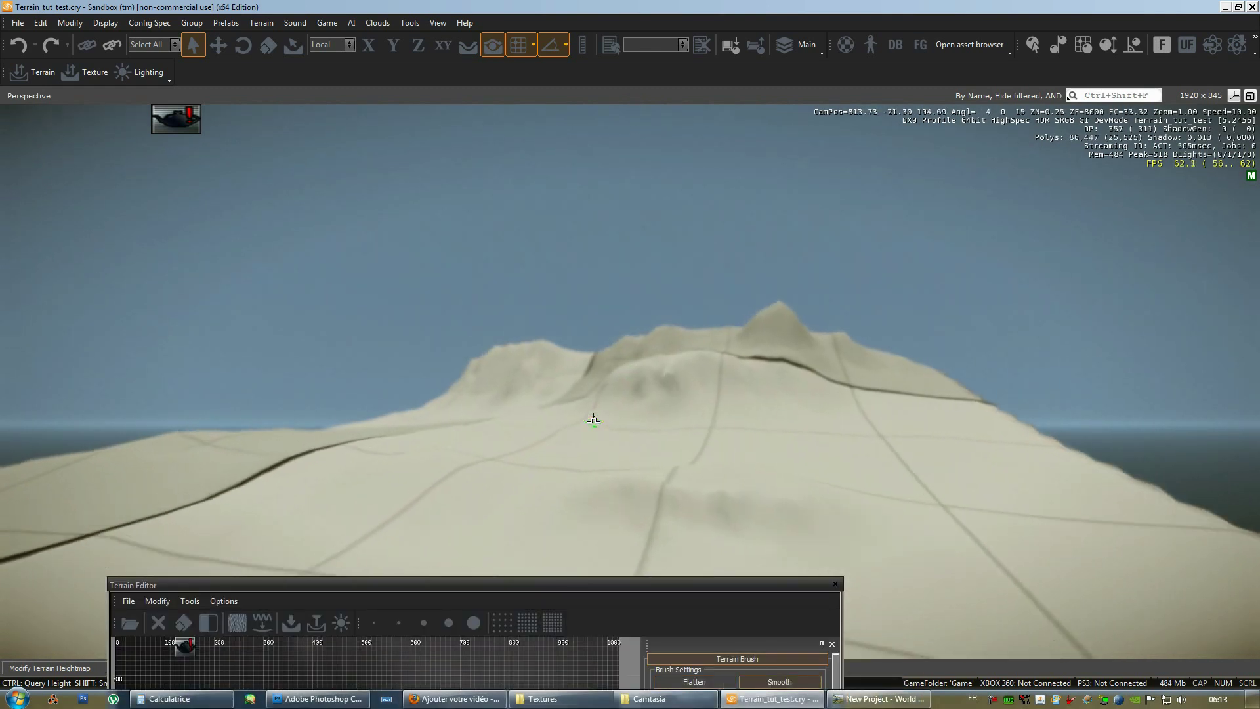
Step: Fly around the imported terrain to examine its relief, and close the Terrain Editor
key("w")
key("a")
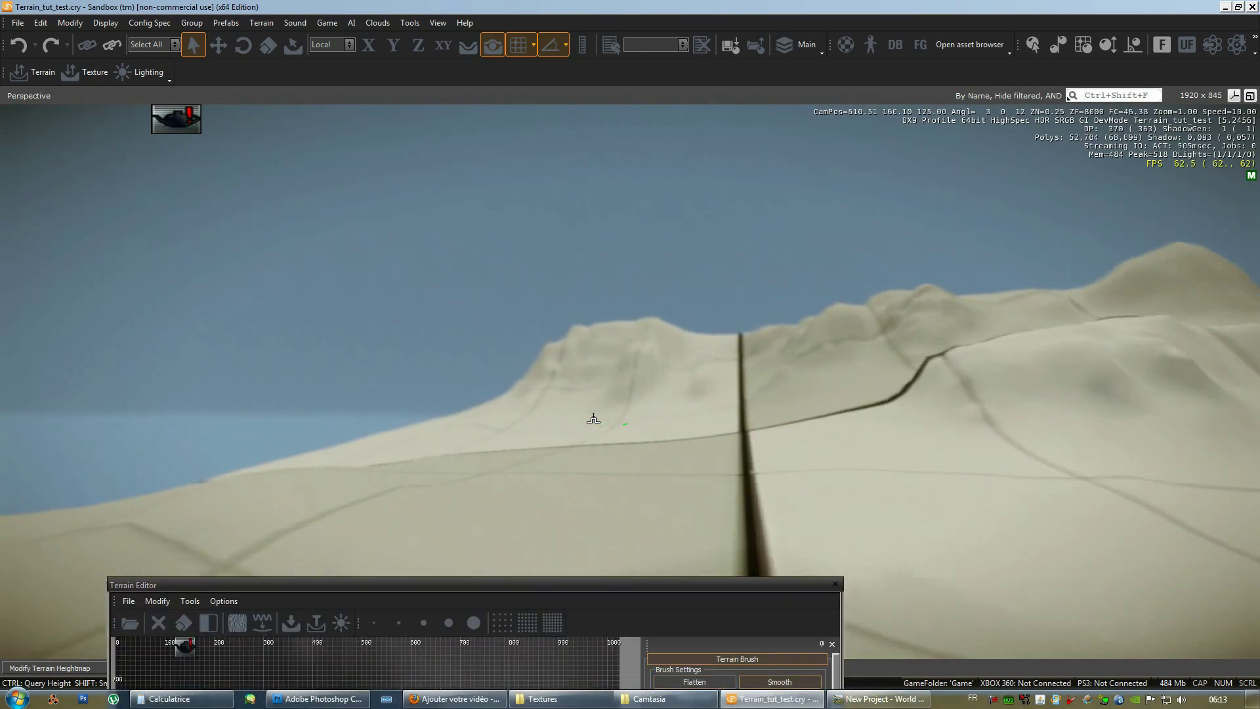
key("w")
right_click_drag(593, 419, 593, 419)
key("w")
key("w")
key("w")
key("w")
left_click(835, 585)
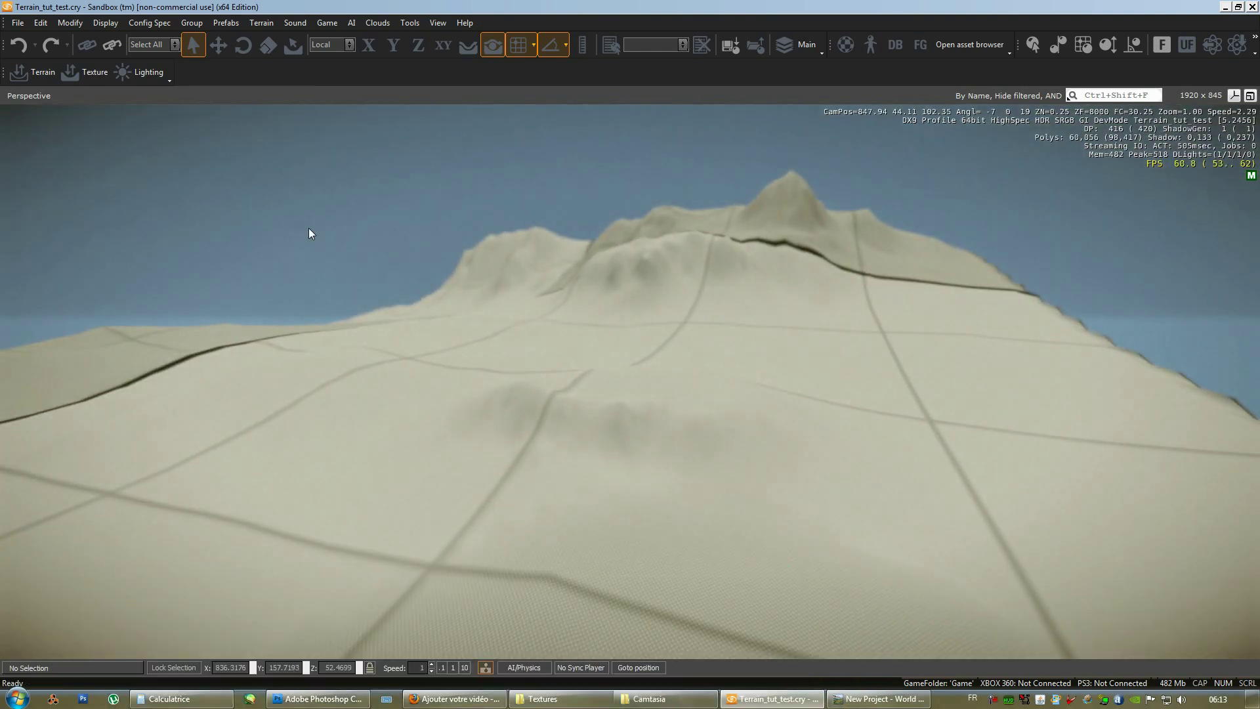
right_click_drag(489, 339, 488, 338)
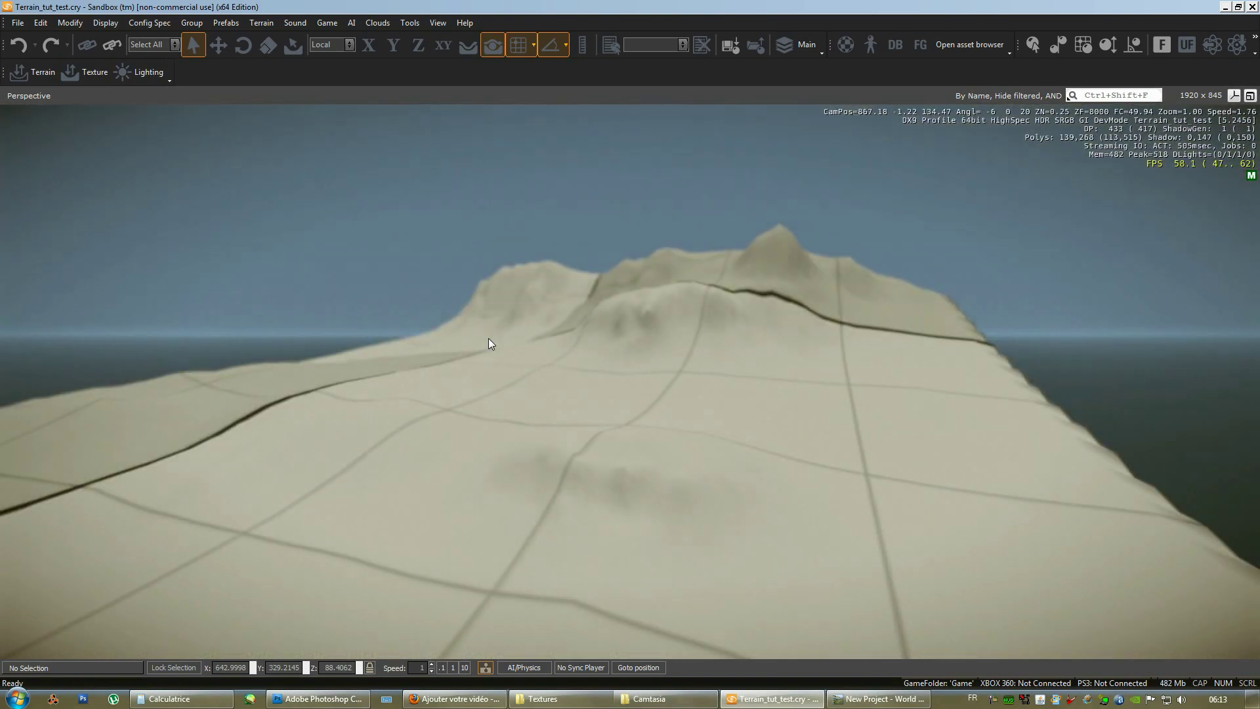
Step: Switch to Photoshop and view the normal map Terrain_tut_01_normals_engine.tga
left_click(310, 703)
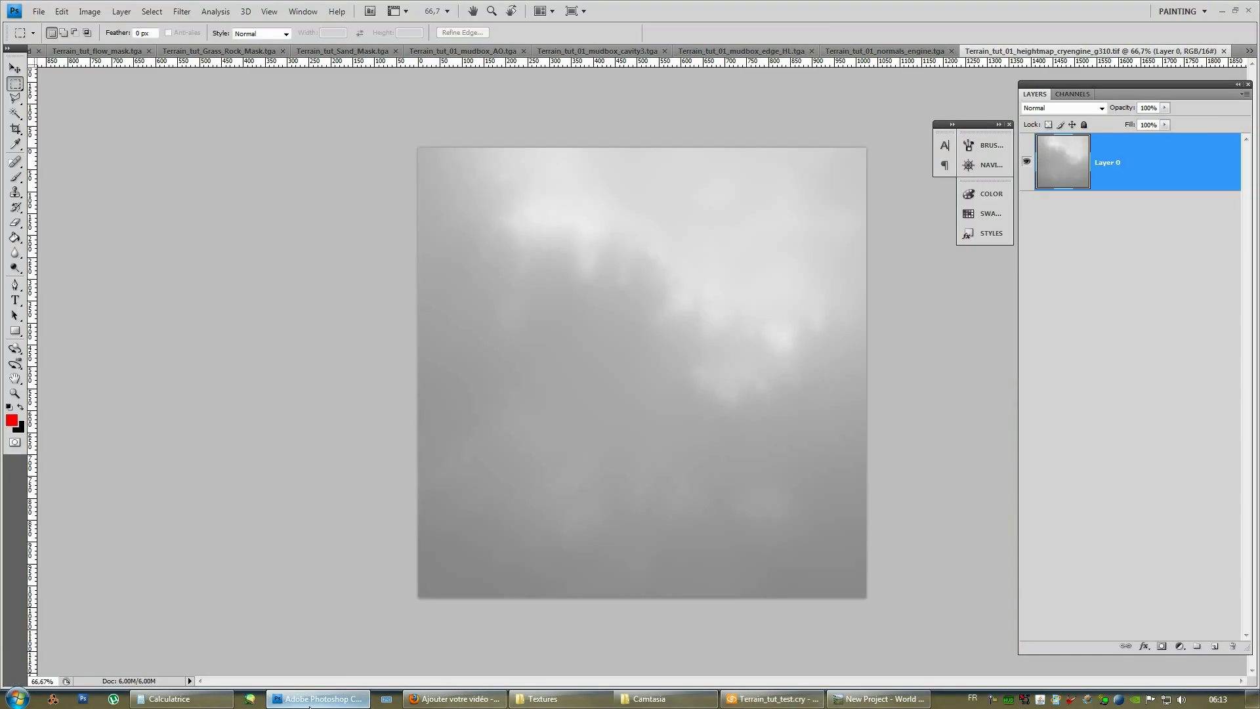
left_click(876, 51)
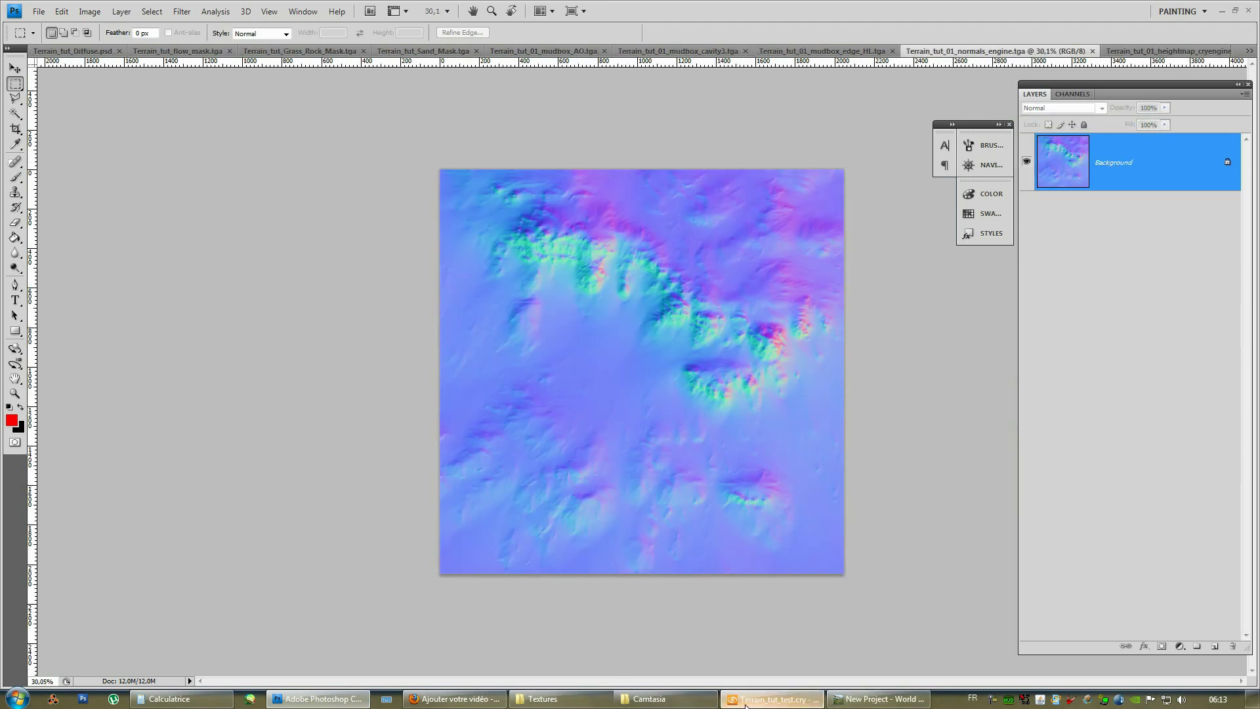
Step: Return to Sandbox and check which image file formats the terrain texture import accepts, without importing anything
left_click(773, 699)
left_click(256, 23)
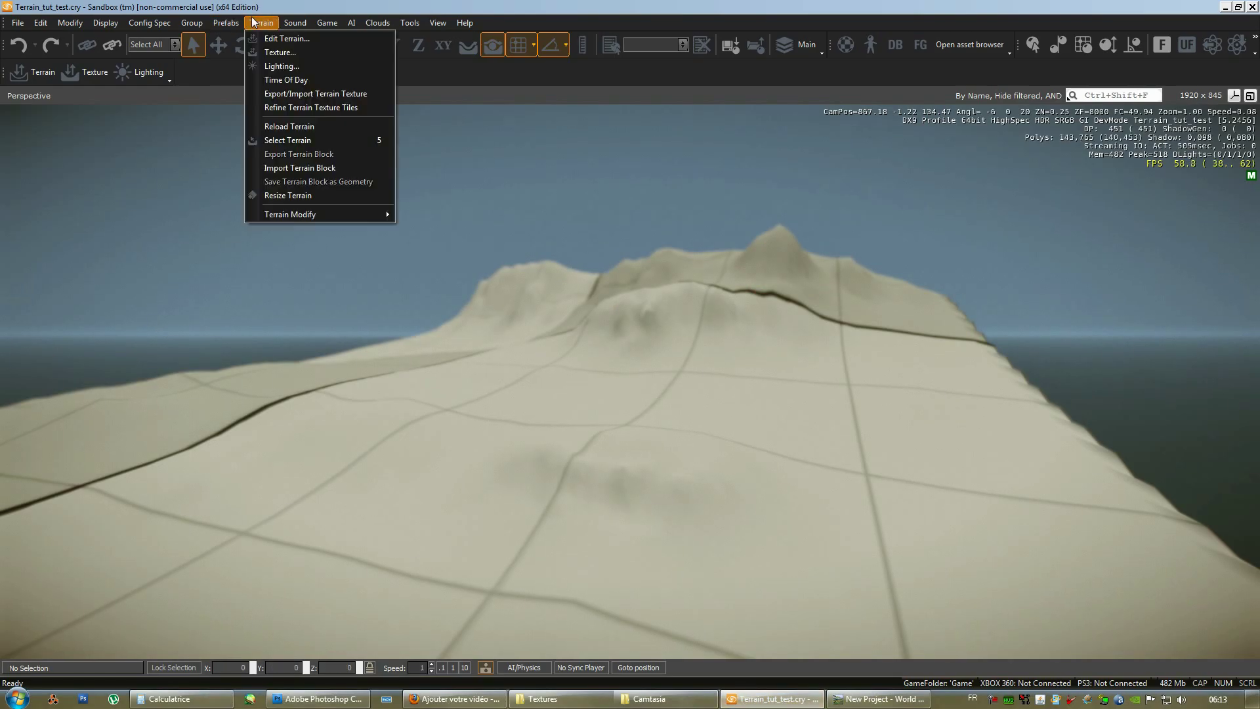
left_click(278, 96)
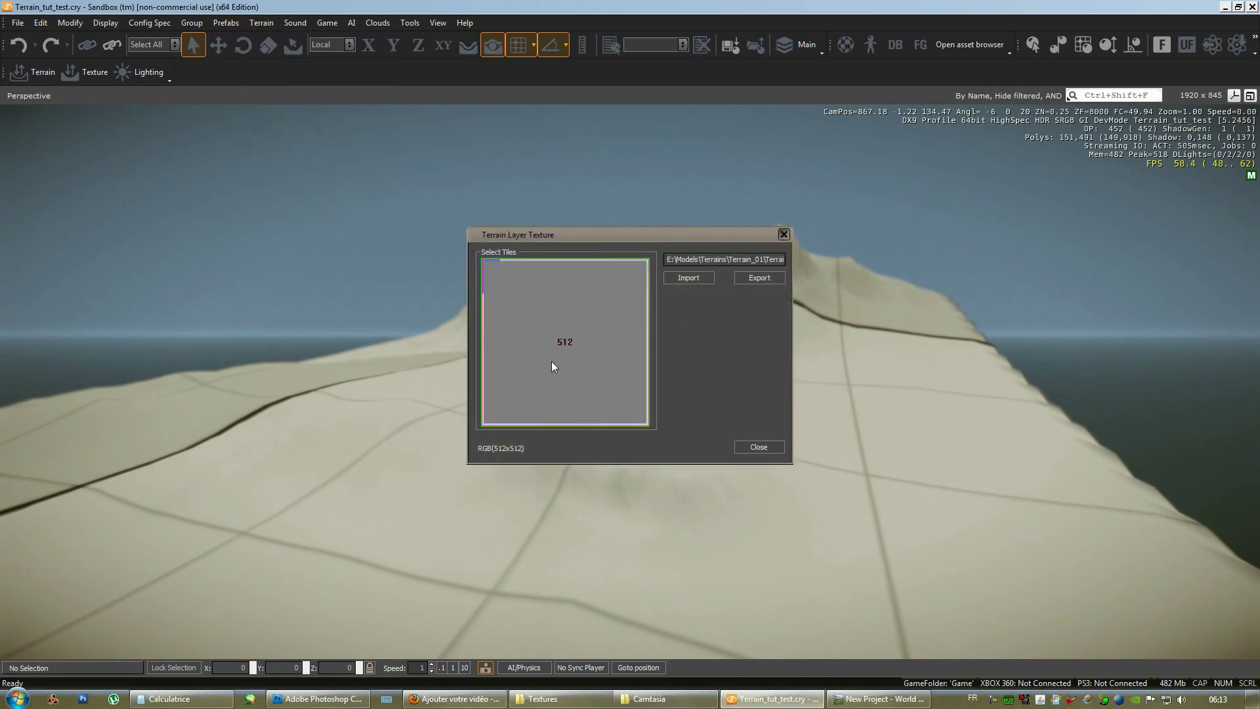
left_click(689, 278)
left_click(1006, 497)
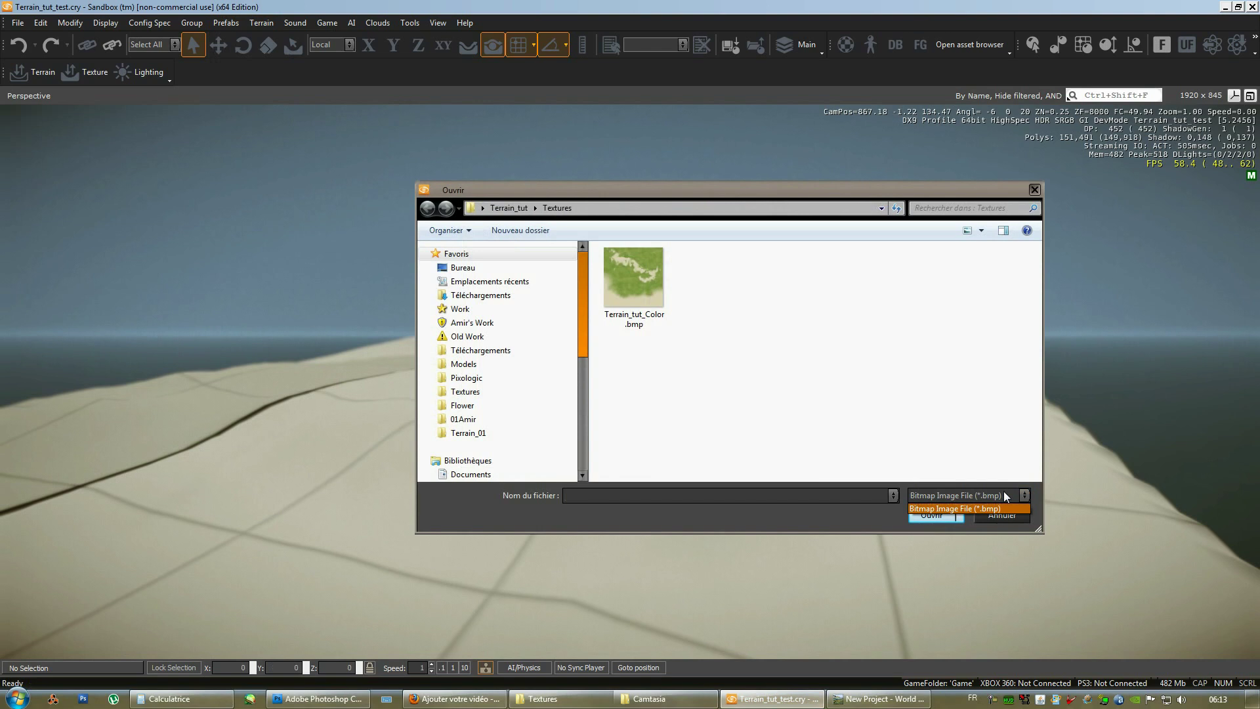
left_click(1006, 511)
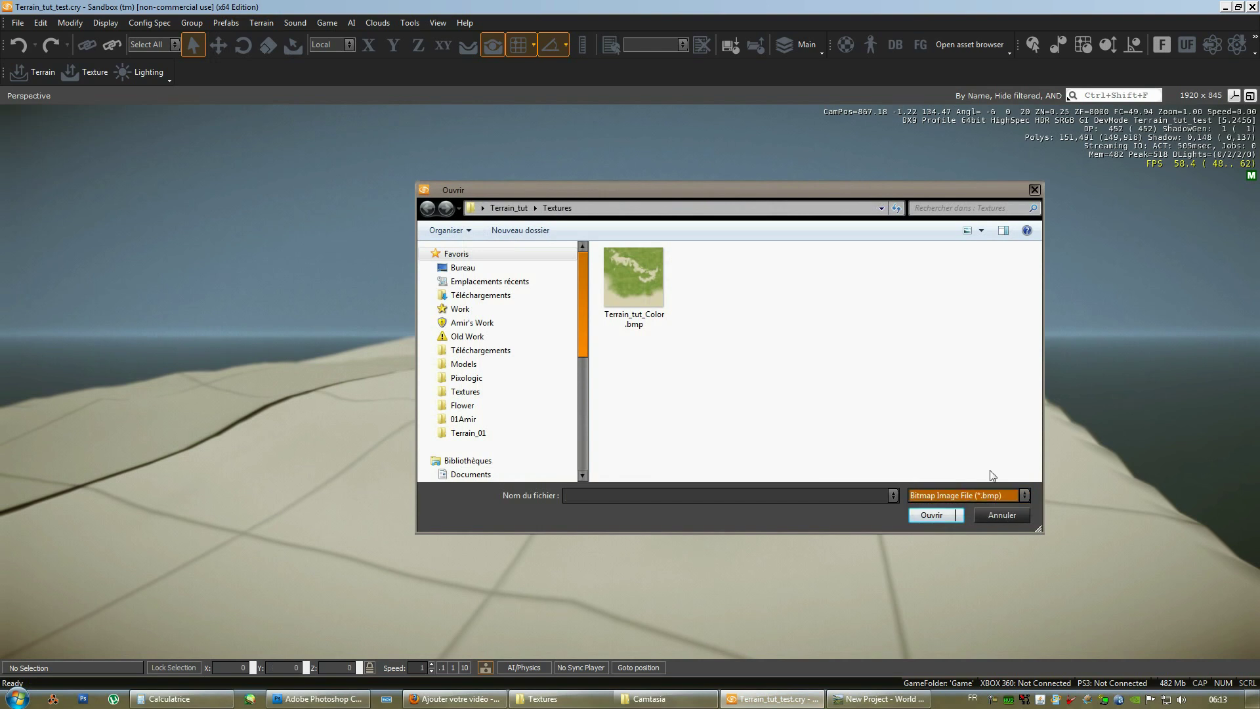
left_click(995, 515)
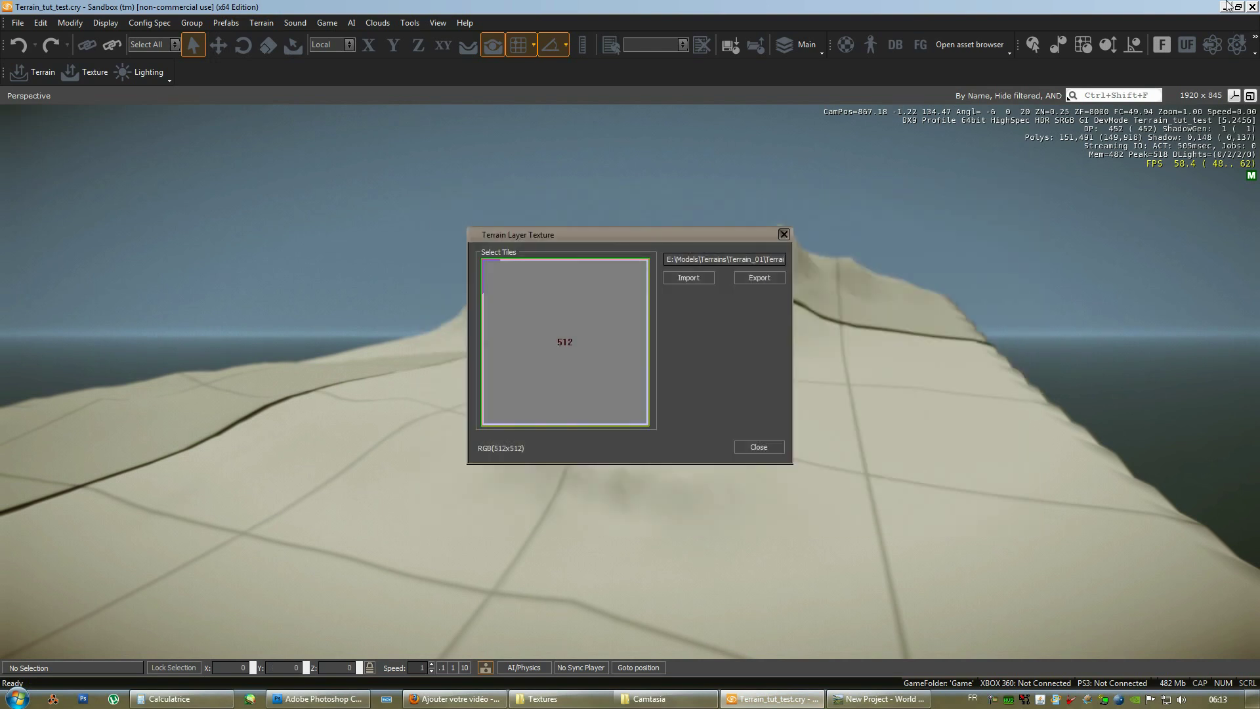
left_click(758, 447)
Step: Switch to Photoshop and save a copy of Terrain_tut_Diffuse.psd as the 24-bit Windows bitmap Terrain_tut_Diffuse.bmp in the Textures folder
left_click(1224, 7)
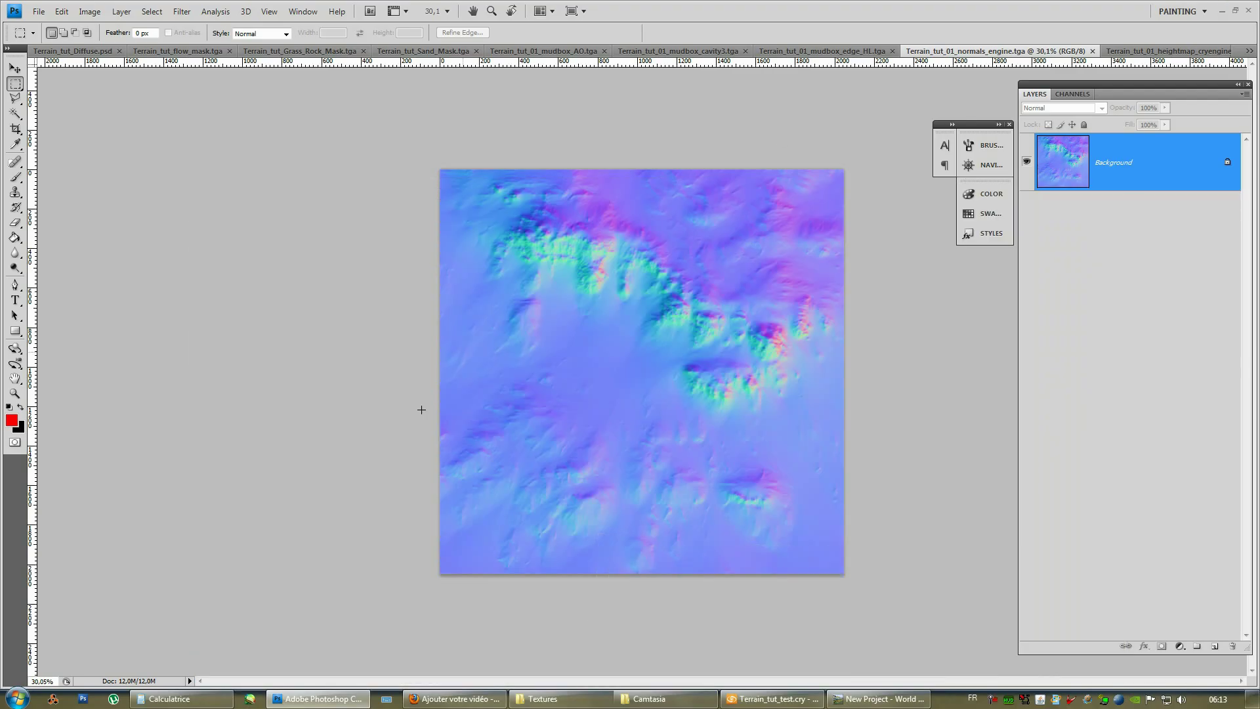
left_click(60, 52)
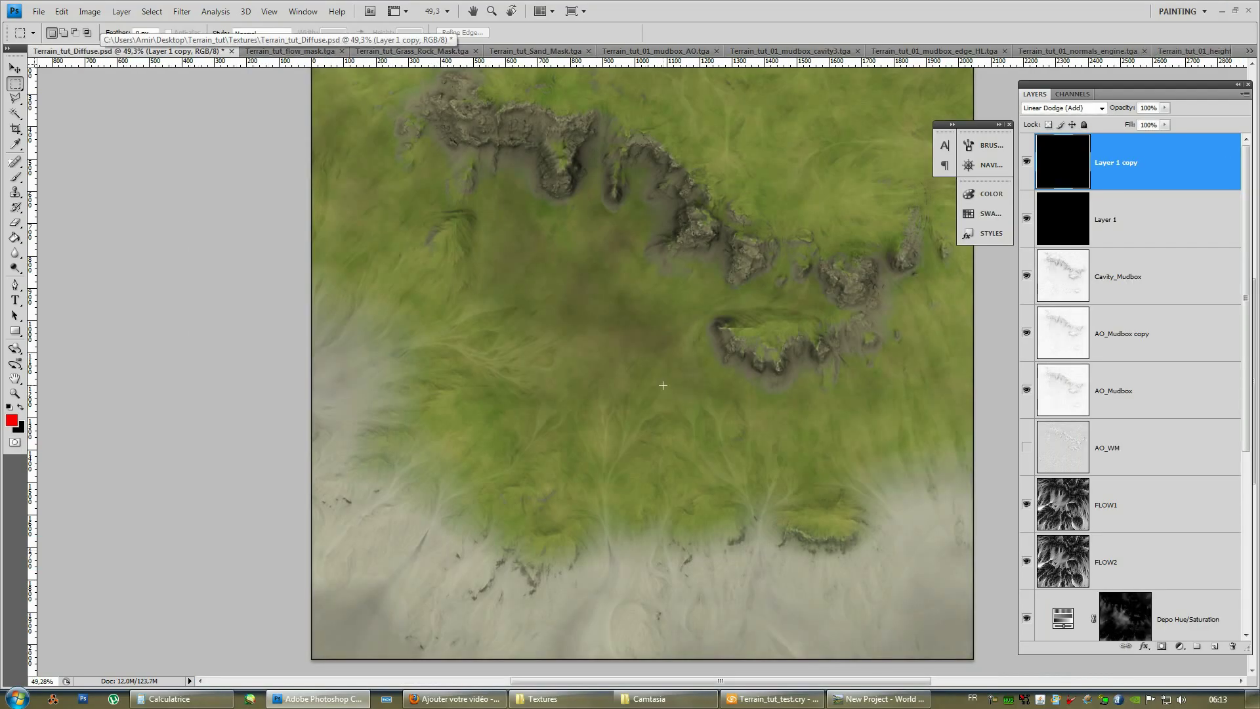
key("ctrl+shift+s")
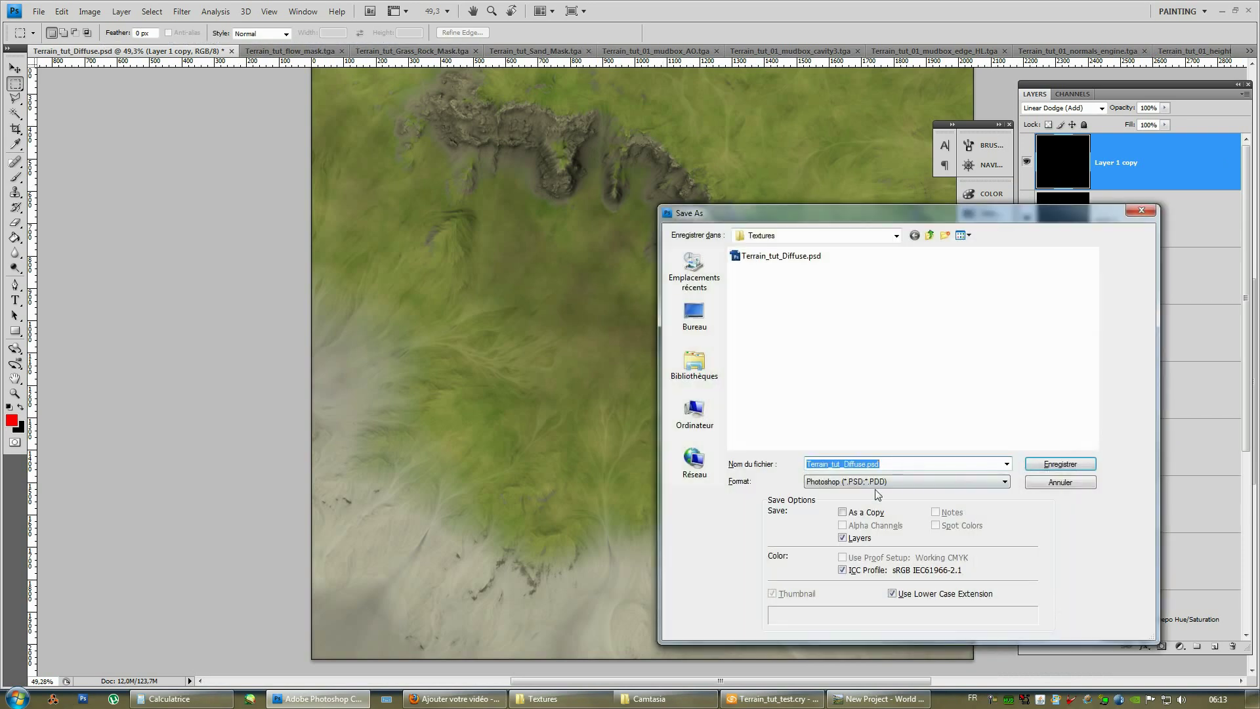
left_click(884, 482)
left_click(853, 500)
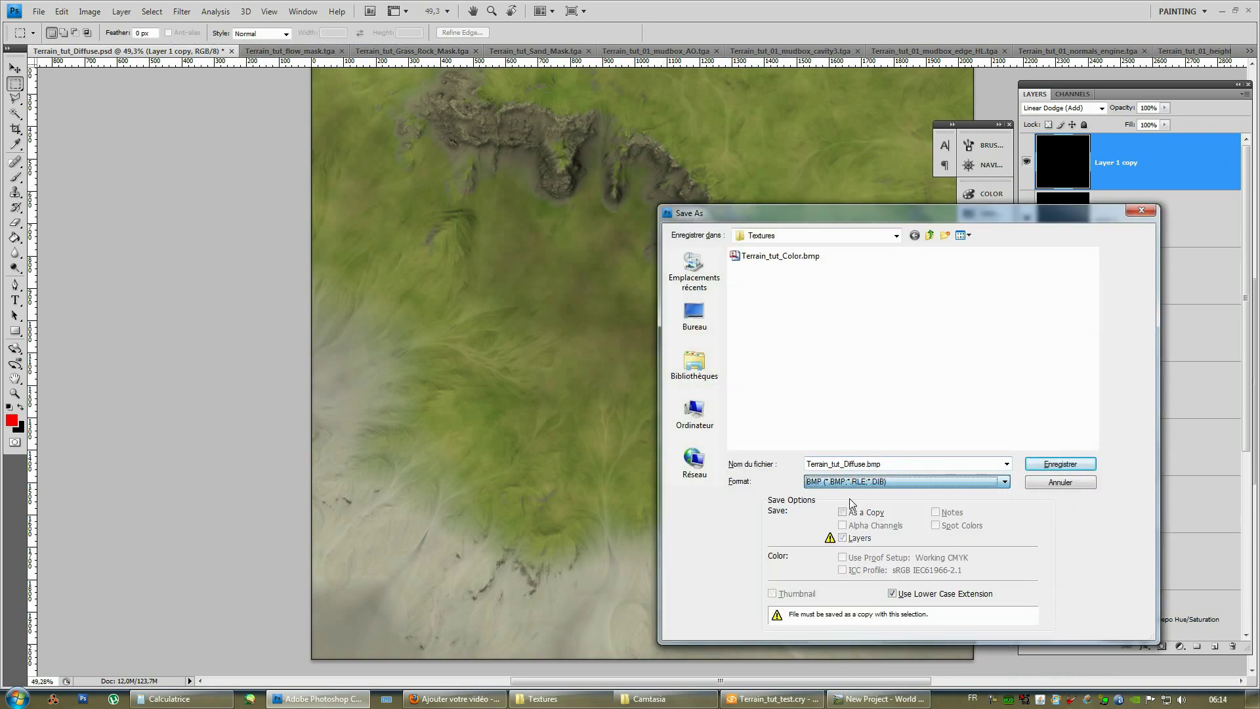
left_click(823, 463)
left_click(919, 463)
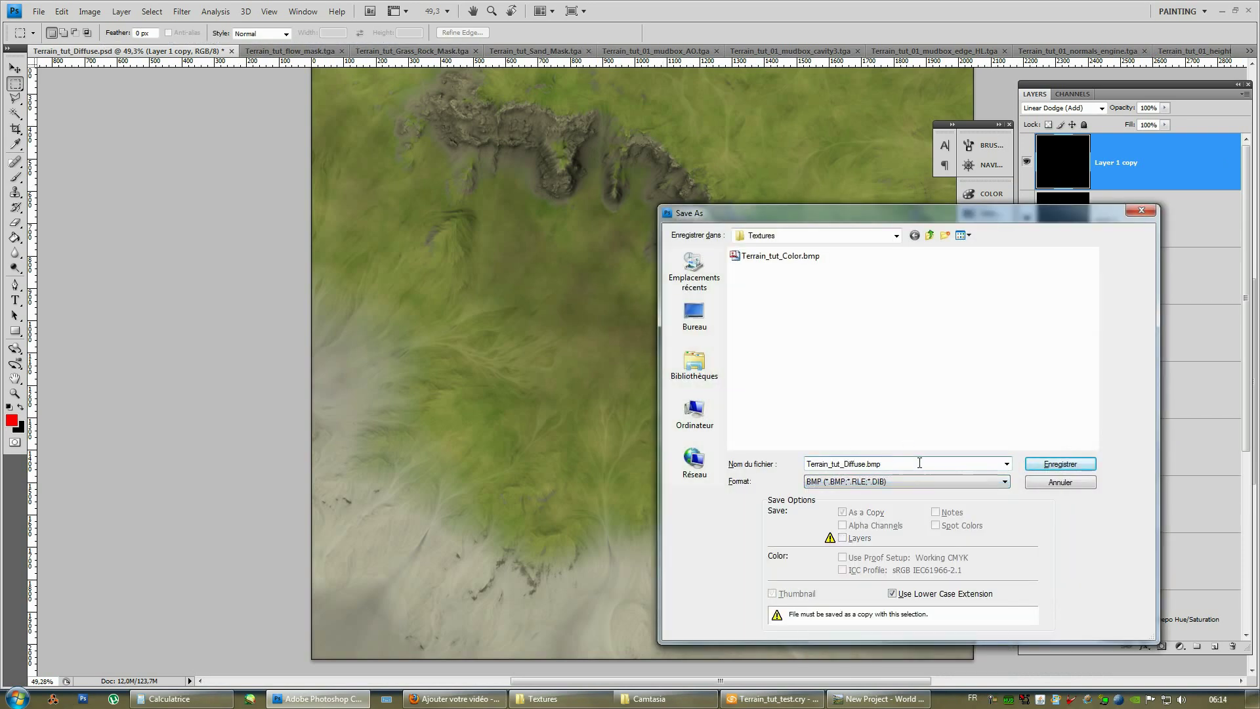
left_click(1076, 467)
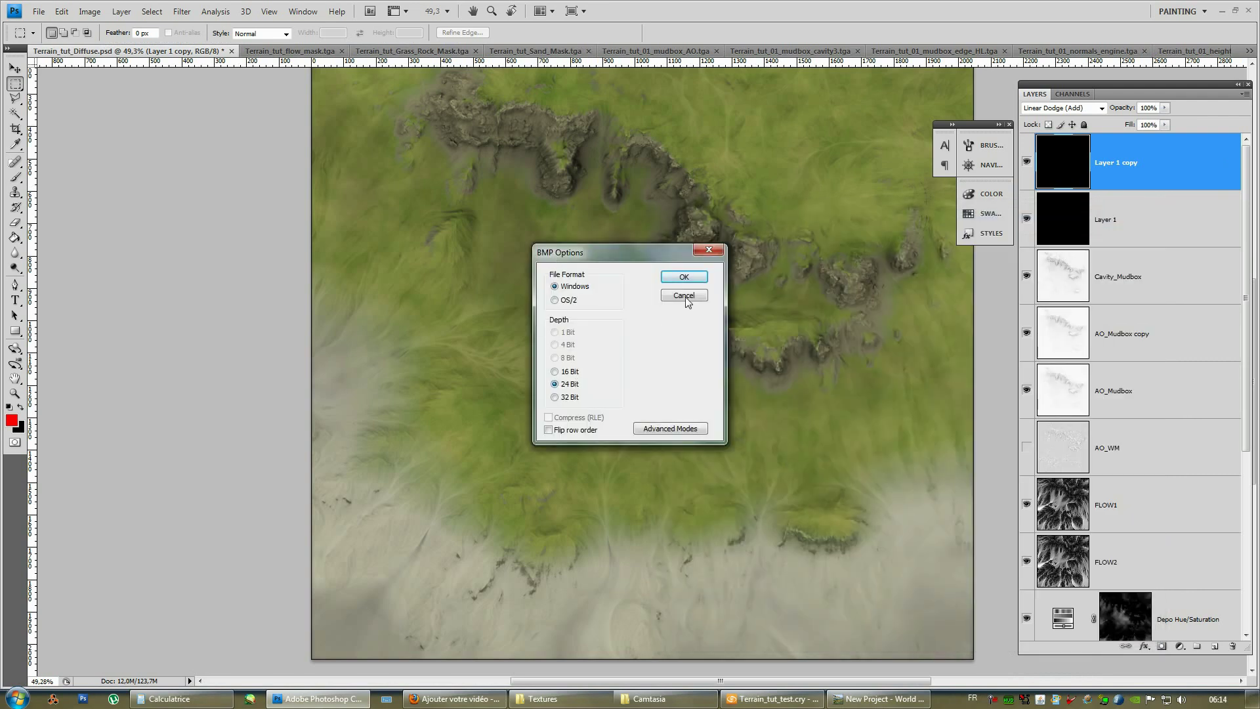
left_click(685, 278)
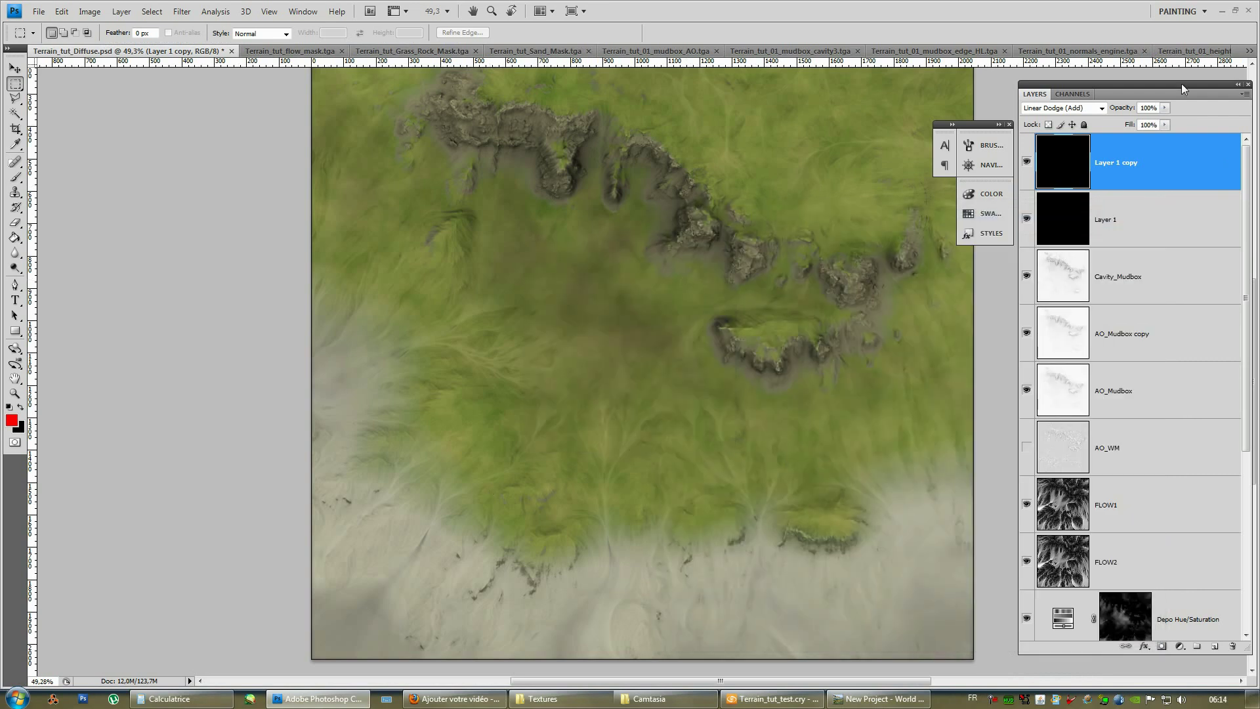
Step: Return to Sandbox, look over the terrain, and open the terrain texture export/import window with its texture tile picked
left_click(1223, 11)
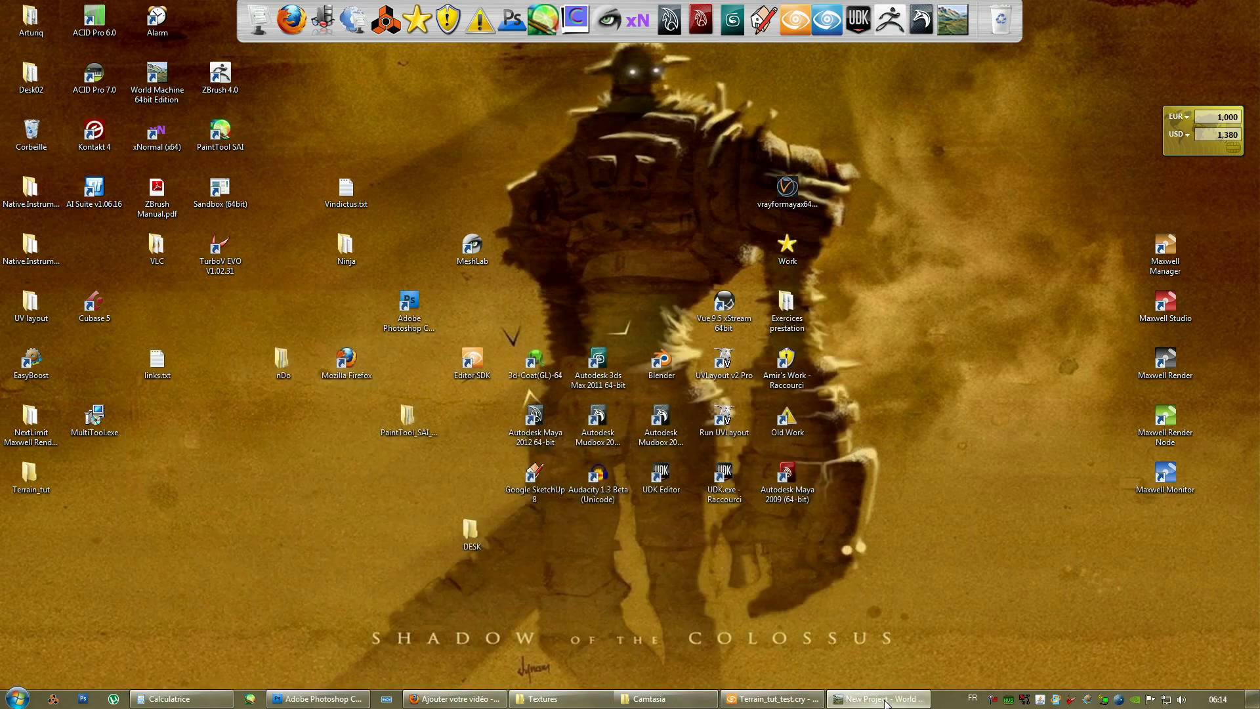
left_click(883, 700)
left_click(879, 699)
left_click(773, 700)
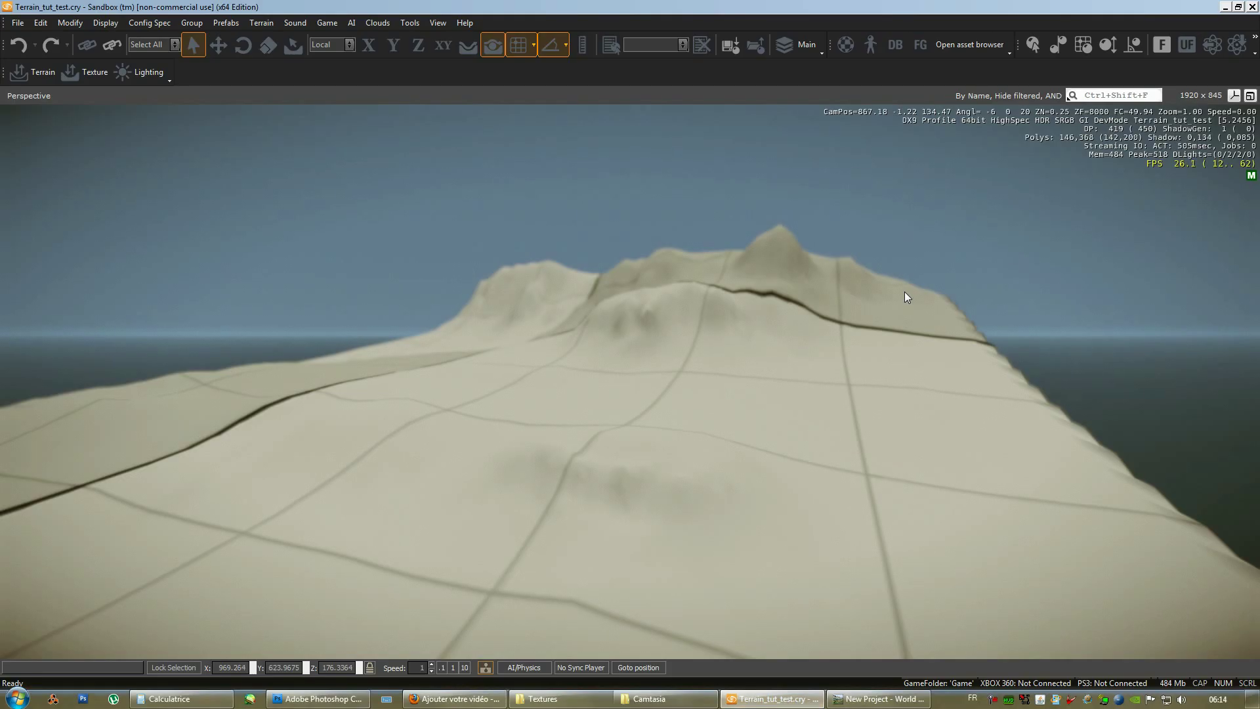
right_click_drag(744, 215, 728, 323)
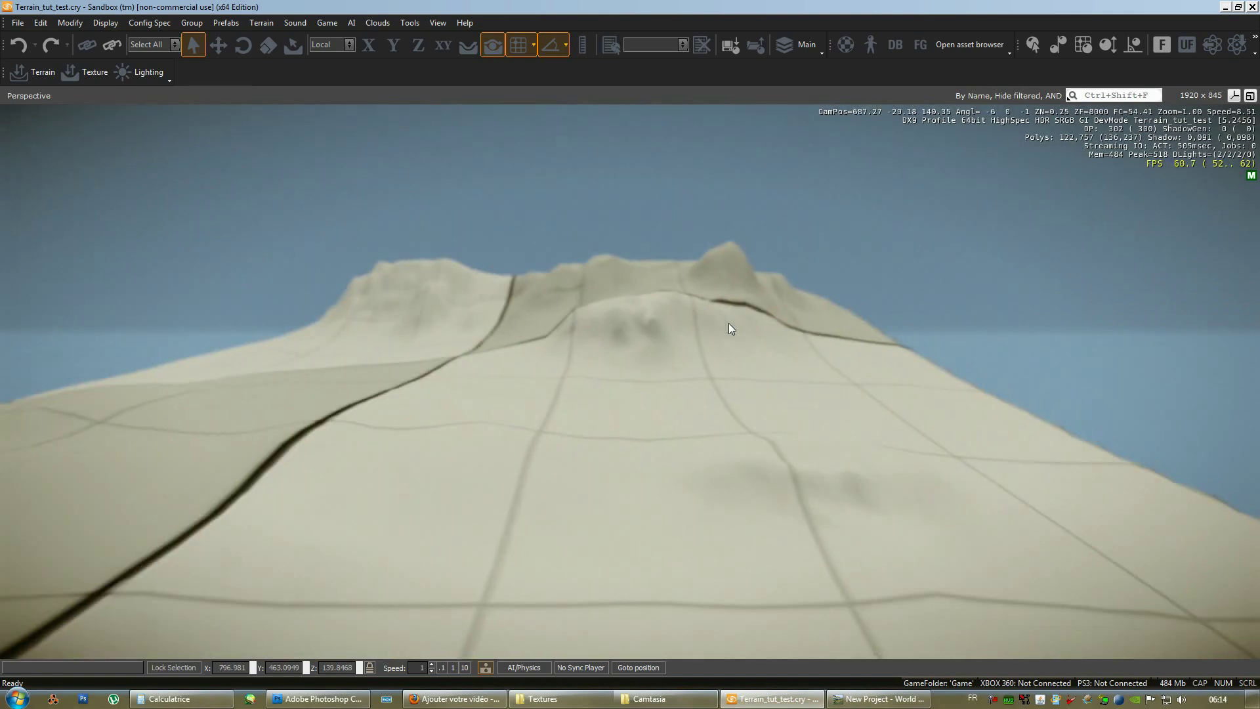
left_click(256, 22)
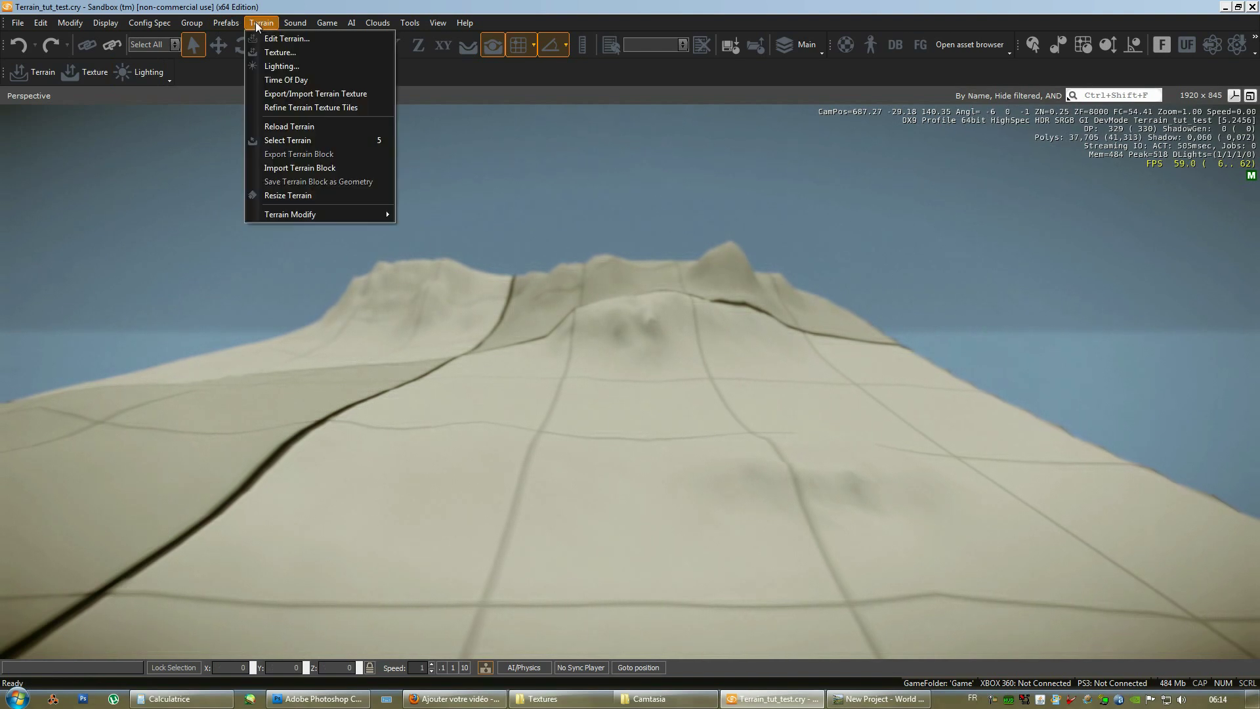
left_click(337, 94)
left_click(522, 303)
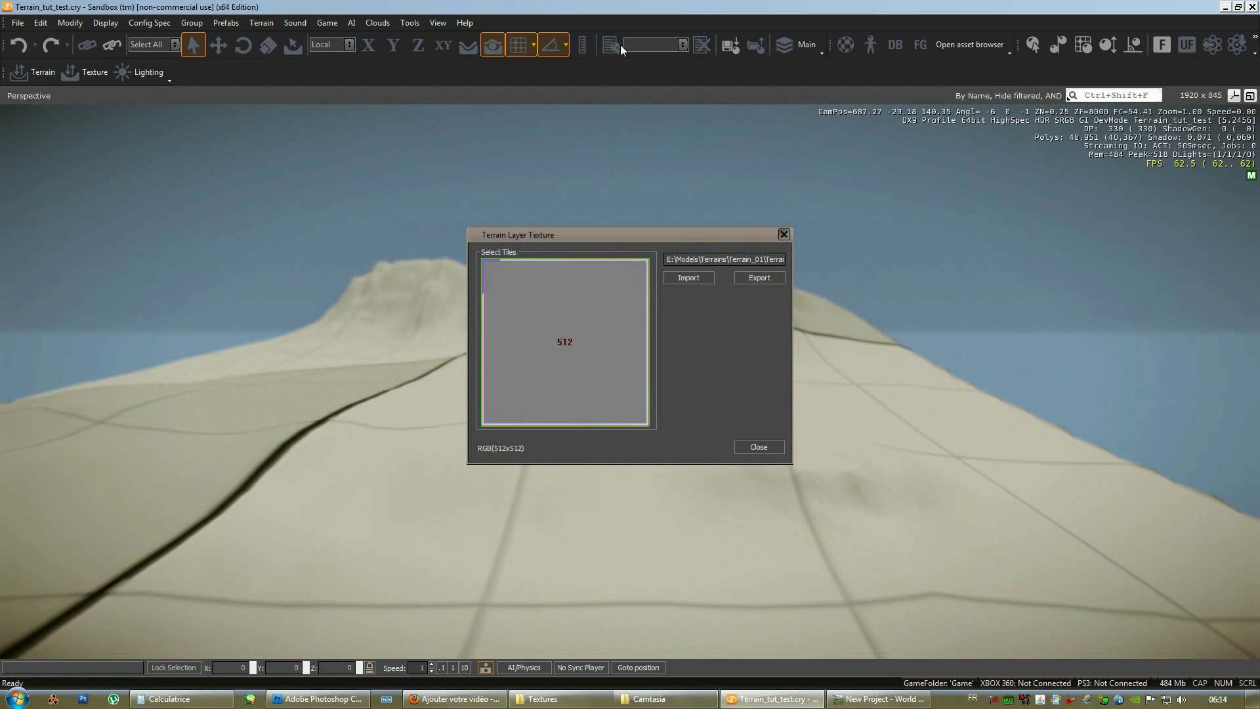
Step: Switch to Firefox, open the CryDev.net home page from the forum, and close the crymod search results
left_click(455, 698)
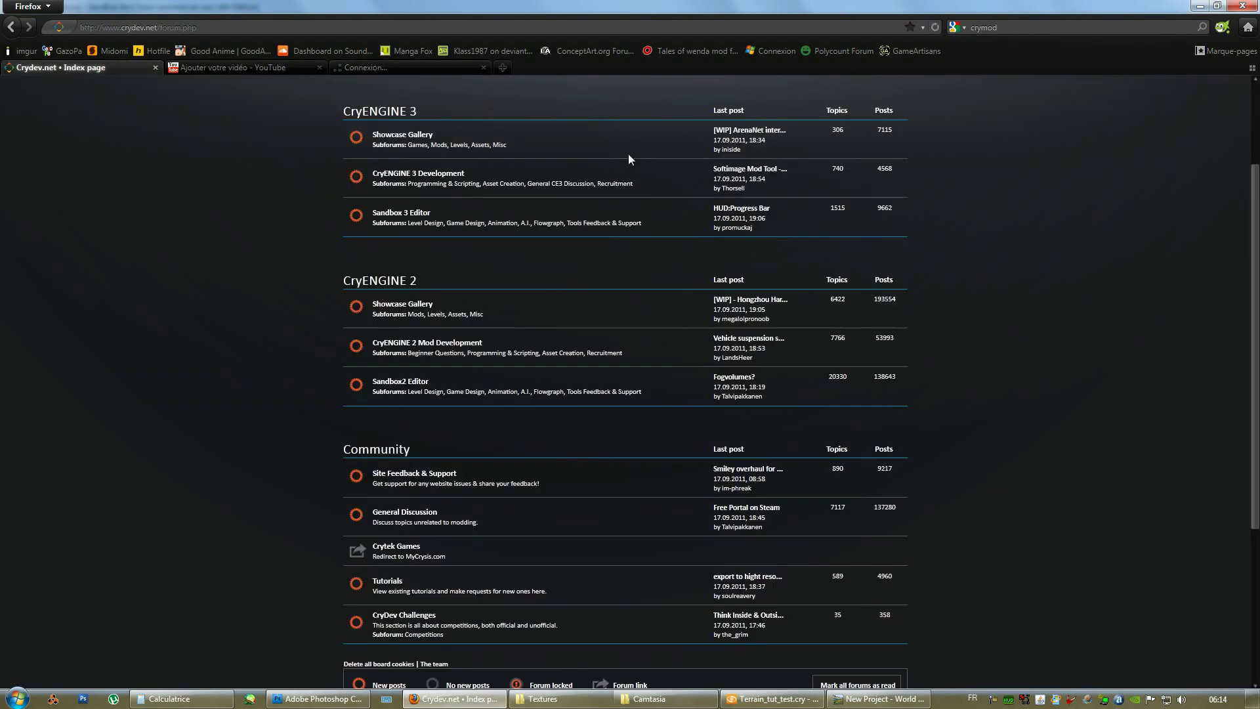
scroll(623, 148, "up", 4)
left_click(396, 136)
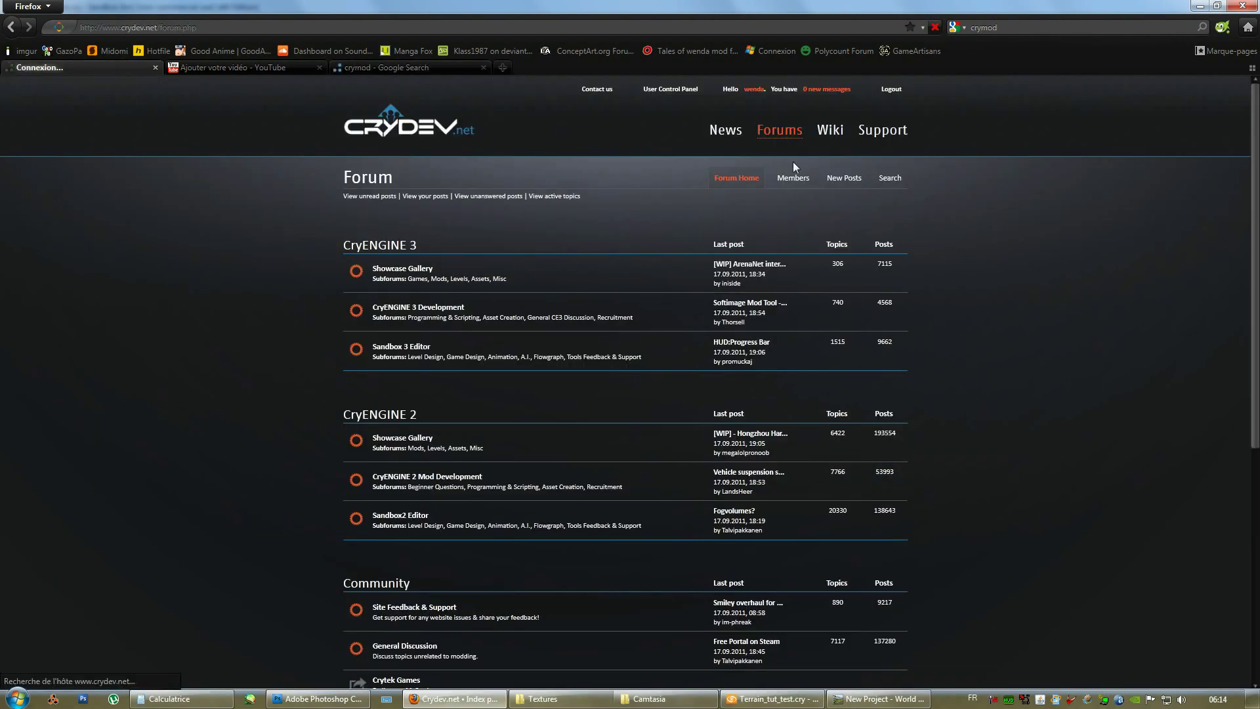
left_click(419, 68)
left_click(484, 68)
left_click(82, 67)
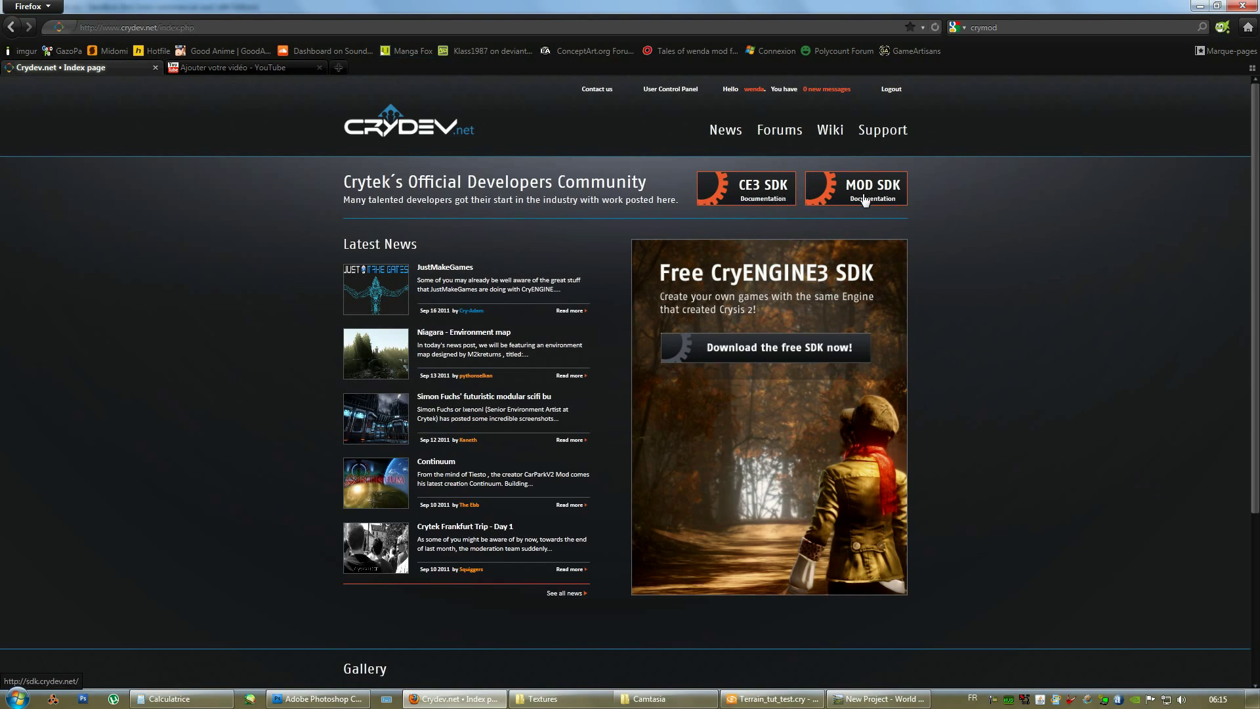
Step: Open the CE3 SDK documentation in a separate tab and search it for "terrain"
right_click(736, 185)
left_click(802, 189)
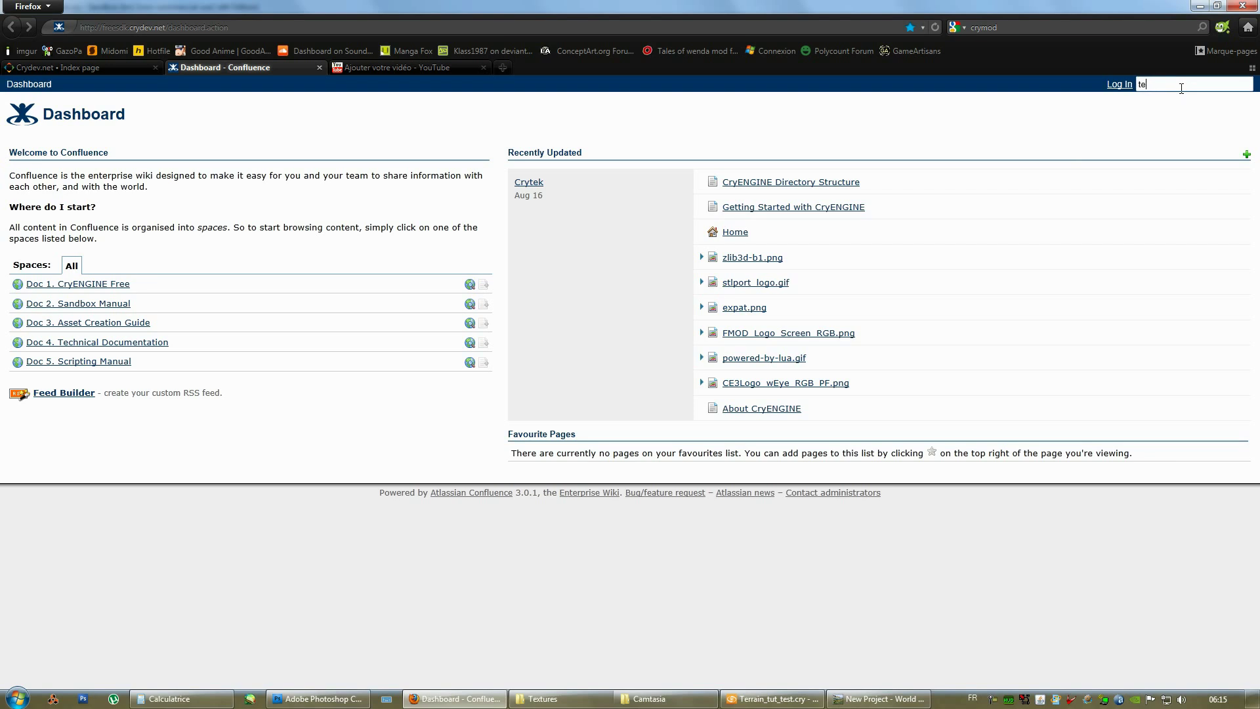
type("ain")
key("Return")
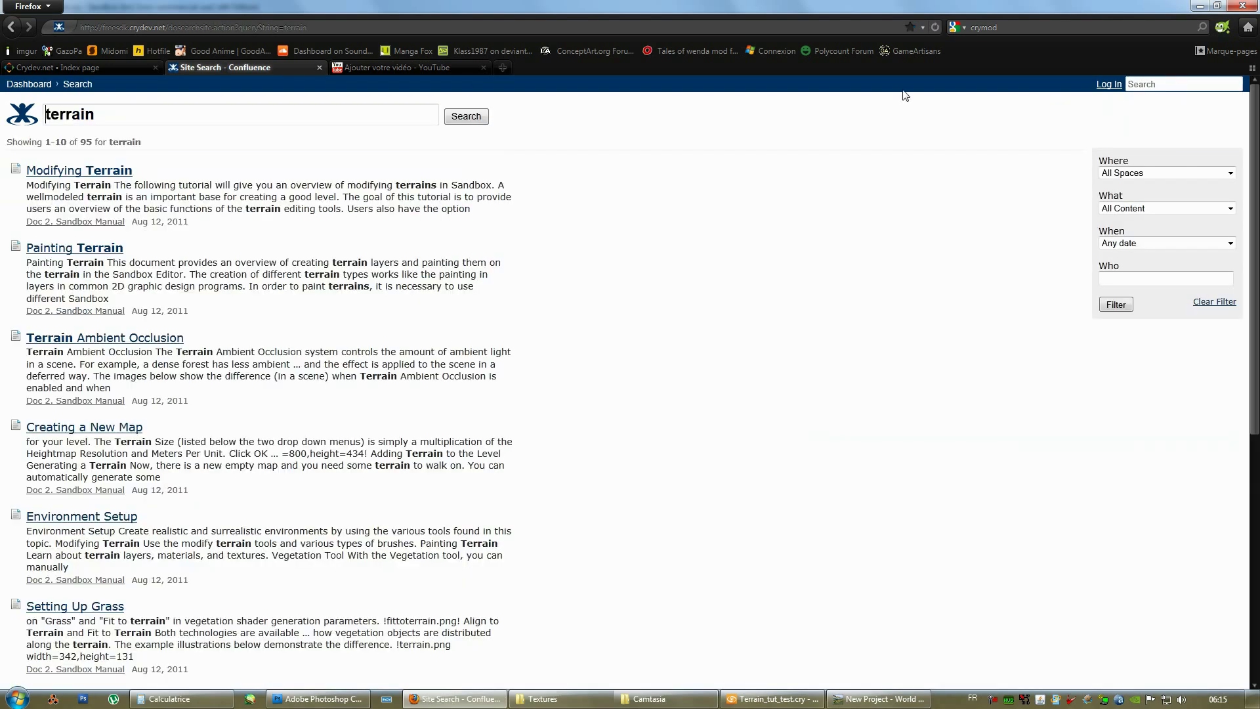
Step: Open the Painting Terrain documentation page and read through it, focusing on the section about changing a terrain's tile resolution
left_click(73, 249)
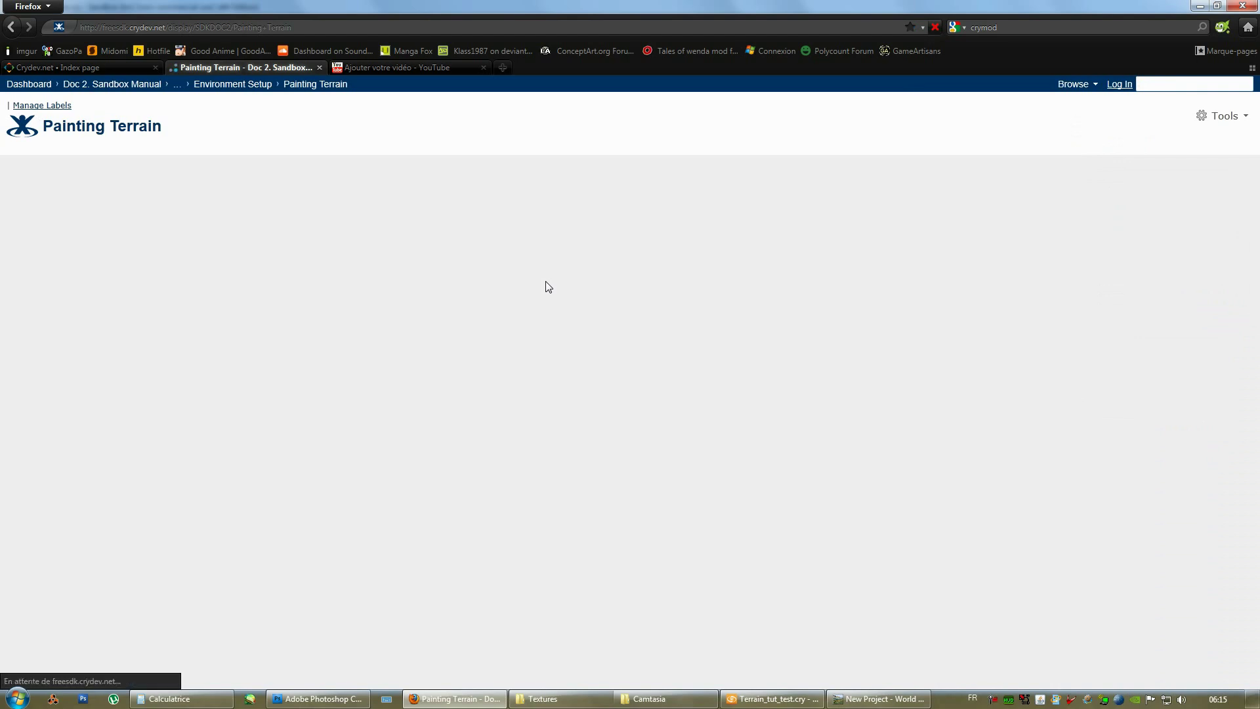
scroll(812, 335, "down", 20)
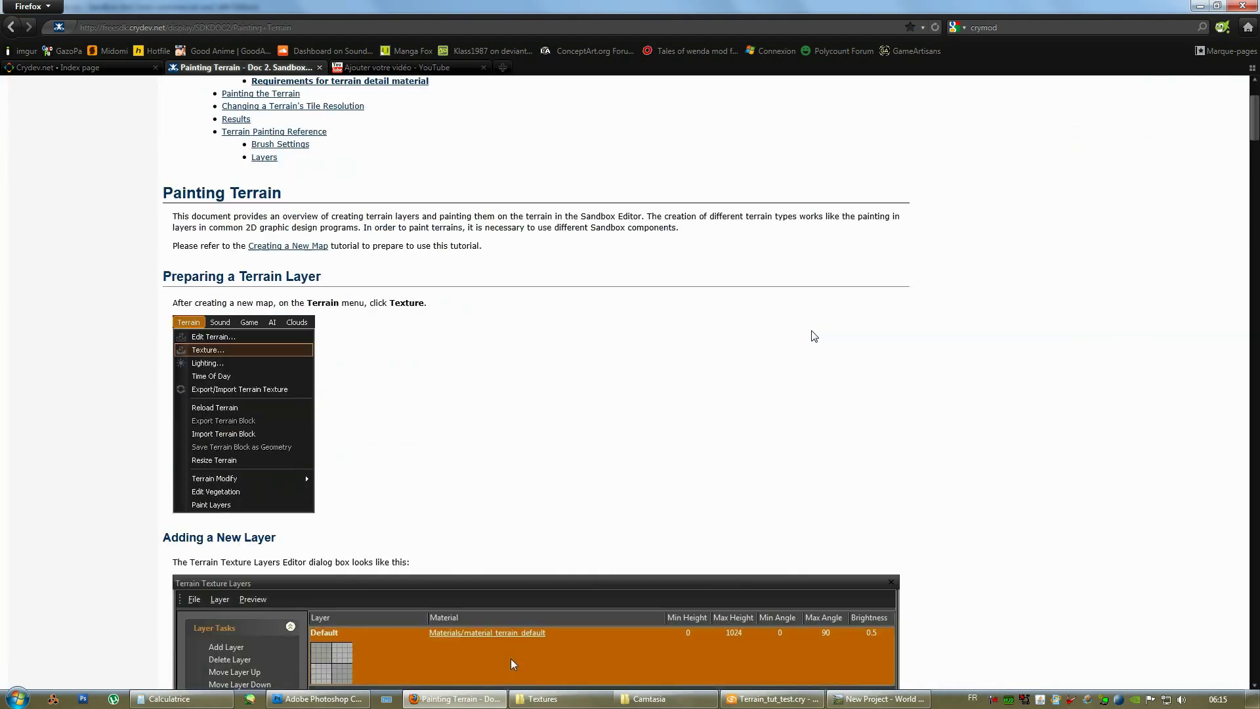
scroll(877, 281, "down", 20)
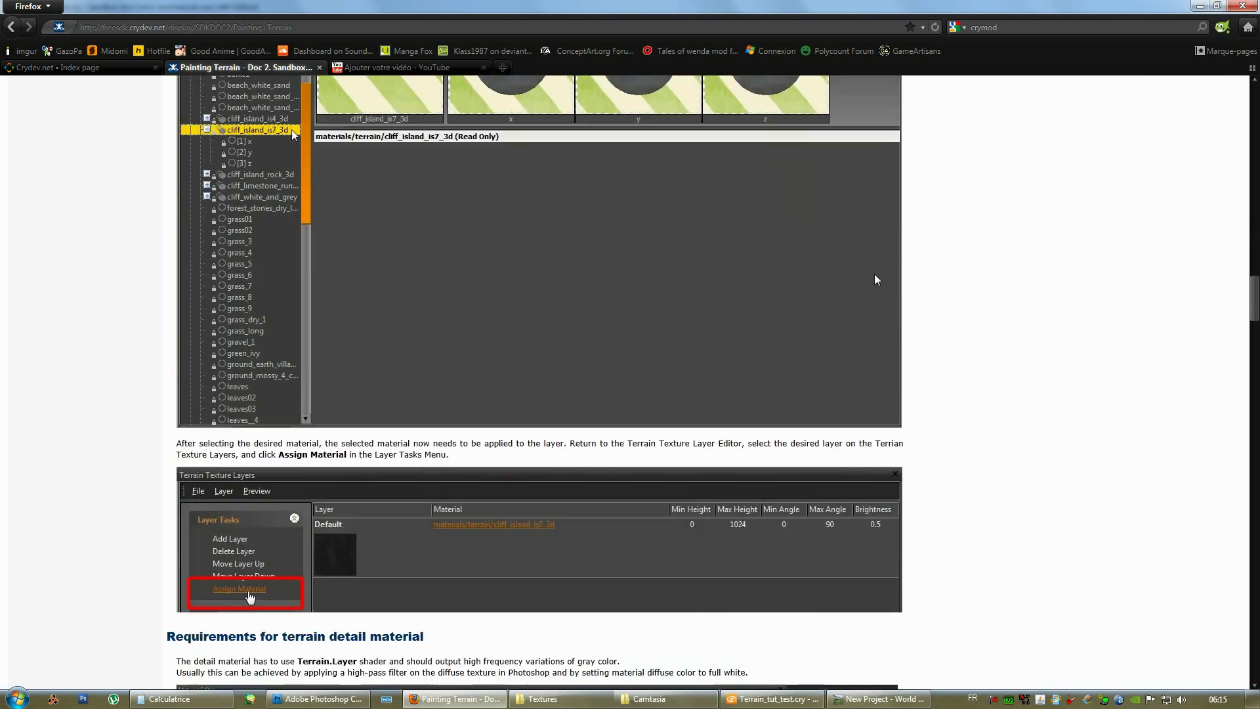
scroll(877, 280, "down", 15)
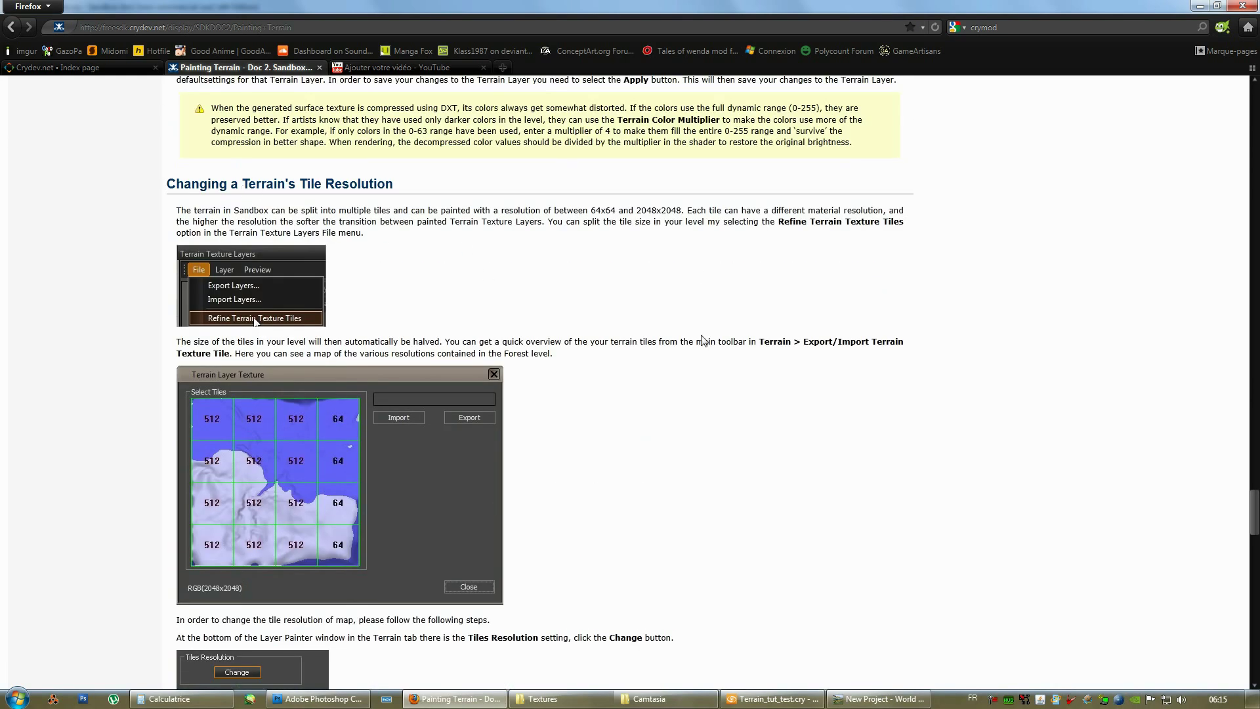
scroll(702, 340, "up", 20)
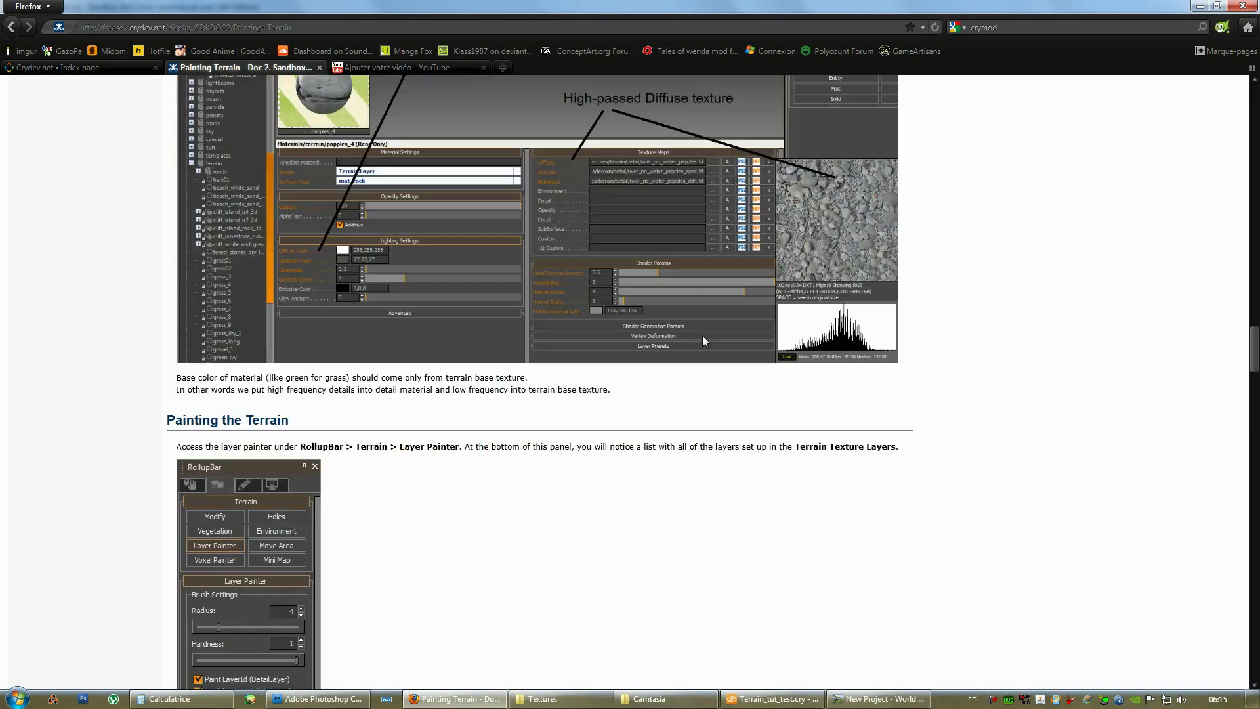
scroll(702, 339, "down", 20)
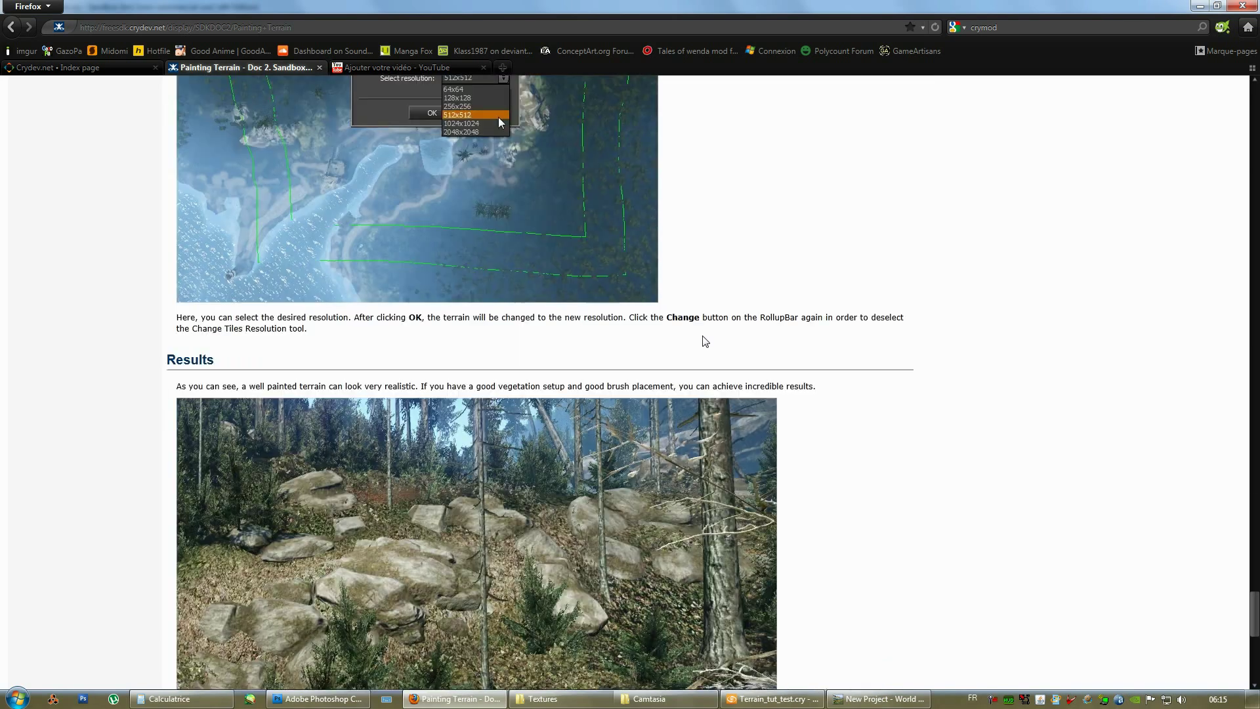
scroll(705, 341, "up", 10)
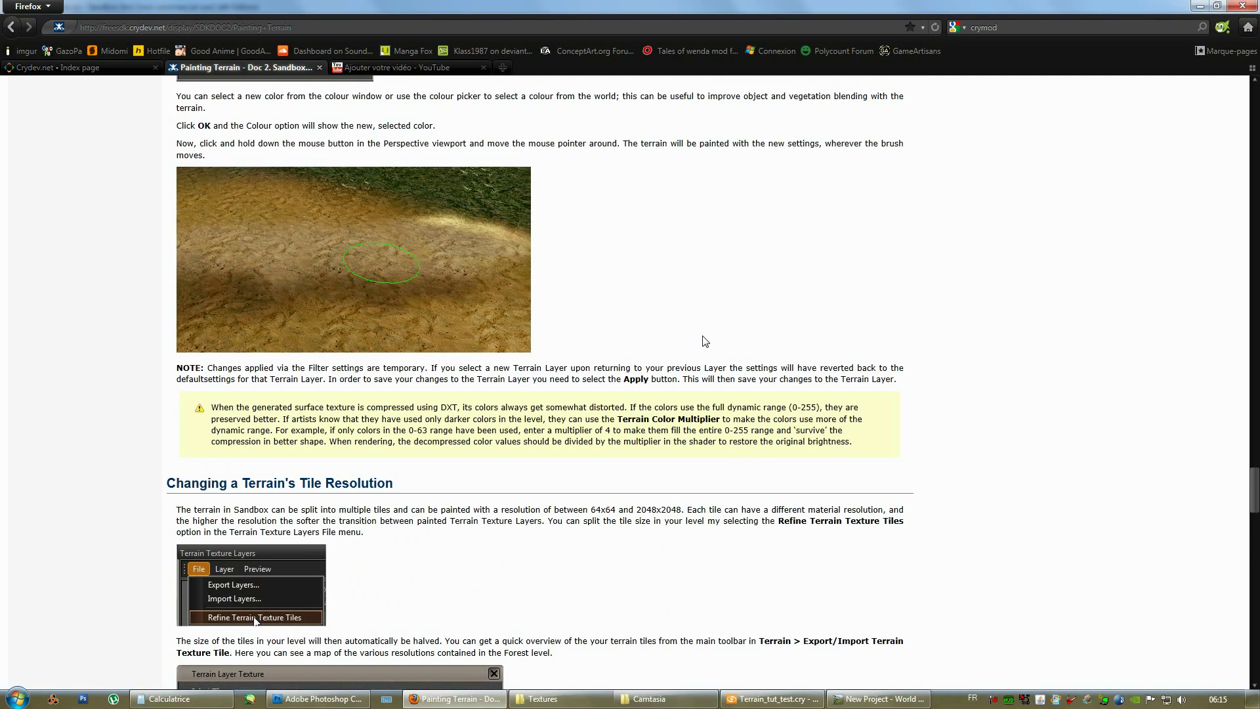
scroll(705, 341, "down", 5)
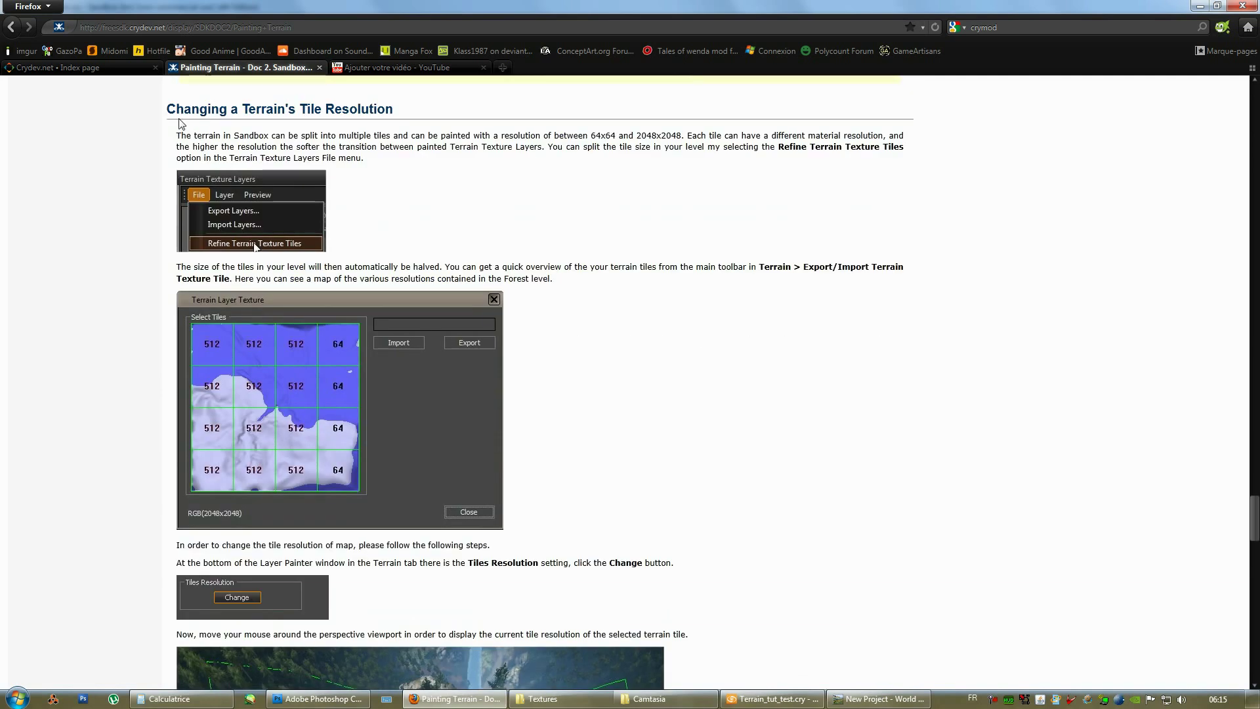
left_click_drag(180, 123, 844, 439)
left_click(844, 439)
scroll(843, 407, "up", 7)
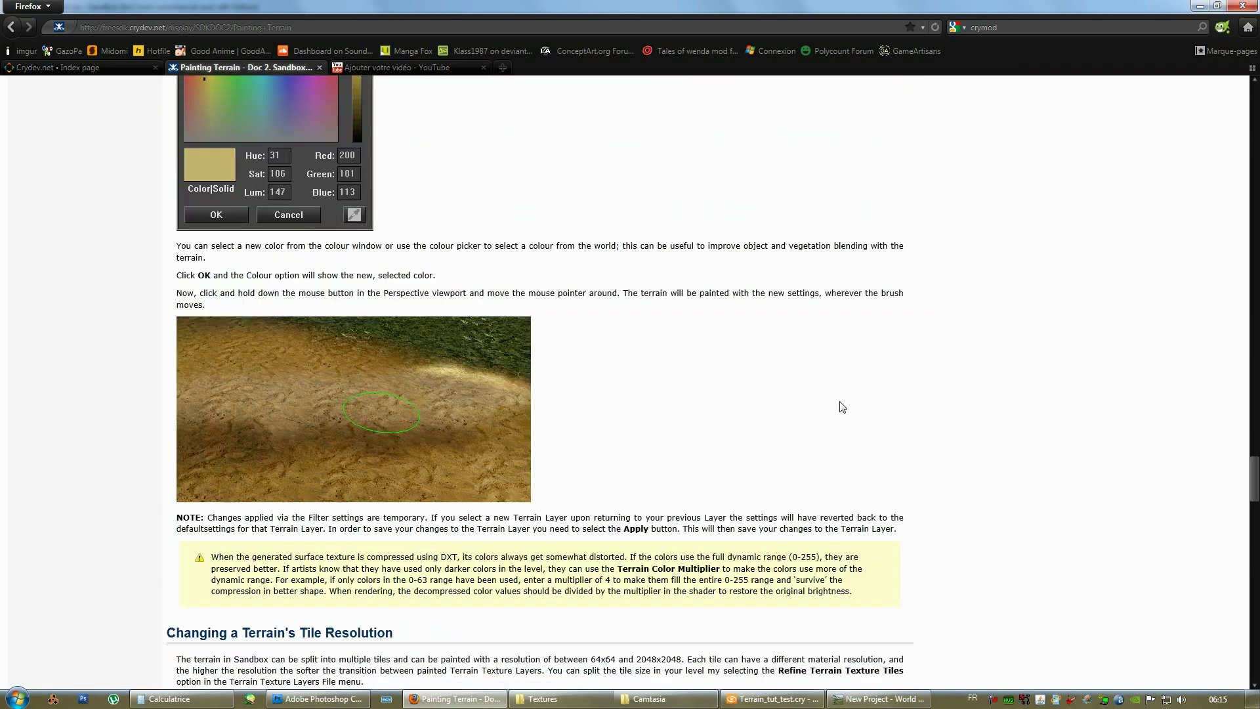
scroll(843, 407, "up", 3)
left_click_drag(1255, 444, 1216, 90)
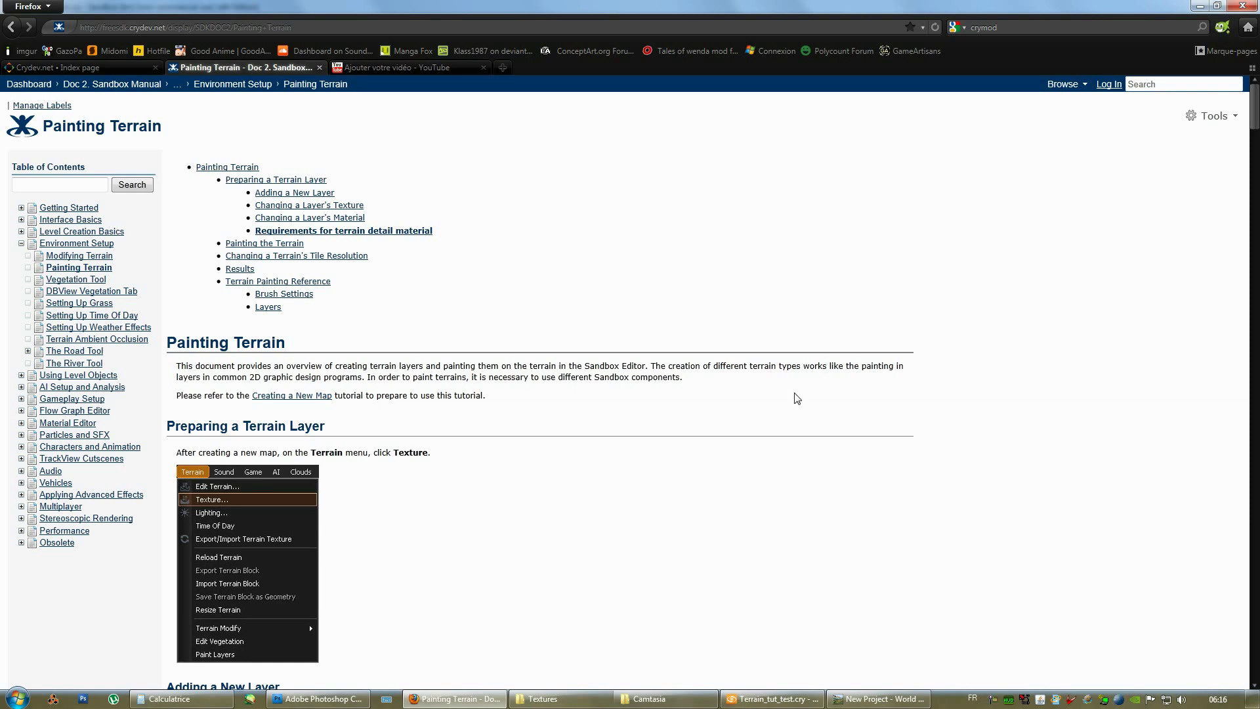
Step: Switch to Sandbox, import Terrain_tut_Diffuse.bmp from the Textures folder onto the selected terrain tile, and close the terrain texture window
left_click(772, 698)
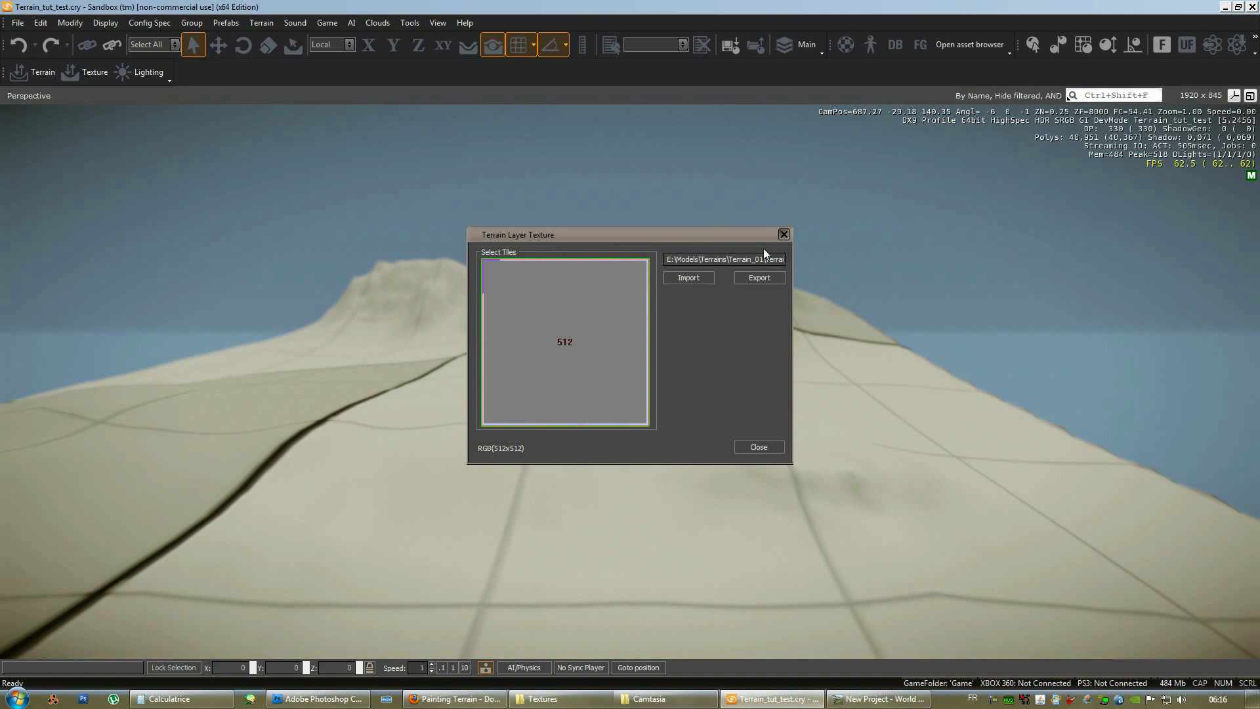
left_click(672, 280)
left_click(720, 289)
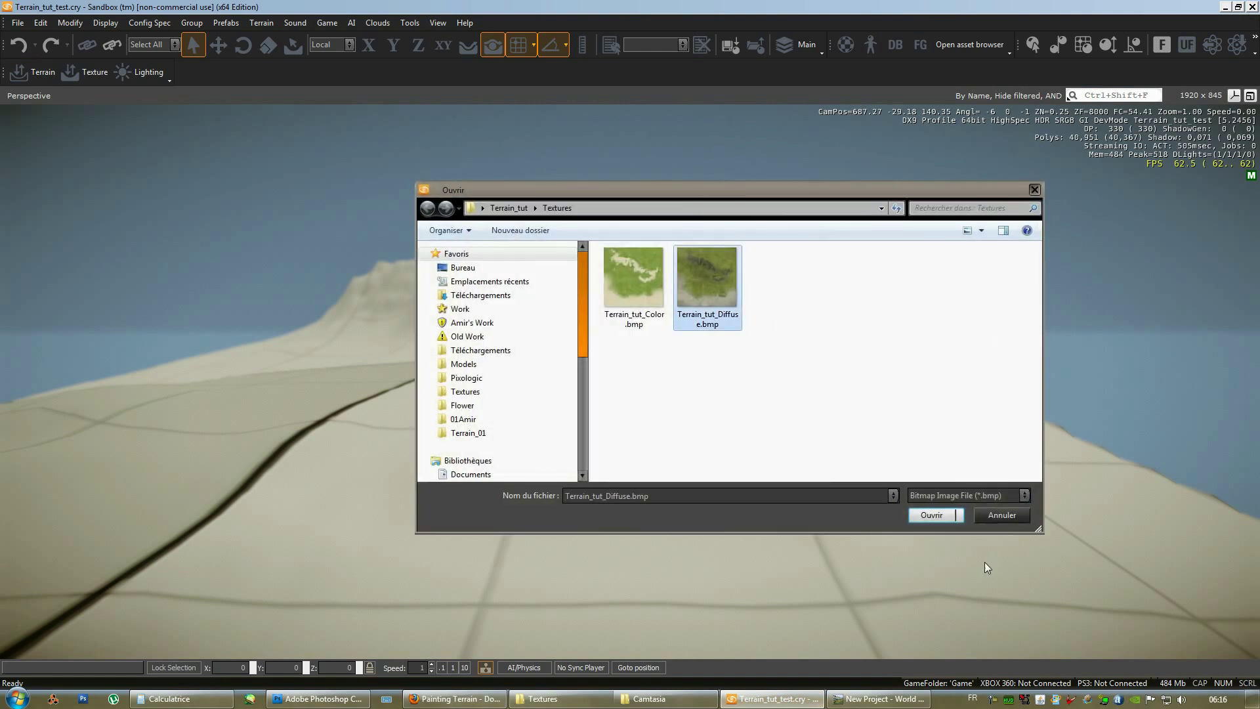
left_click(931, 515)
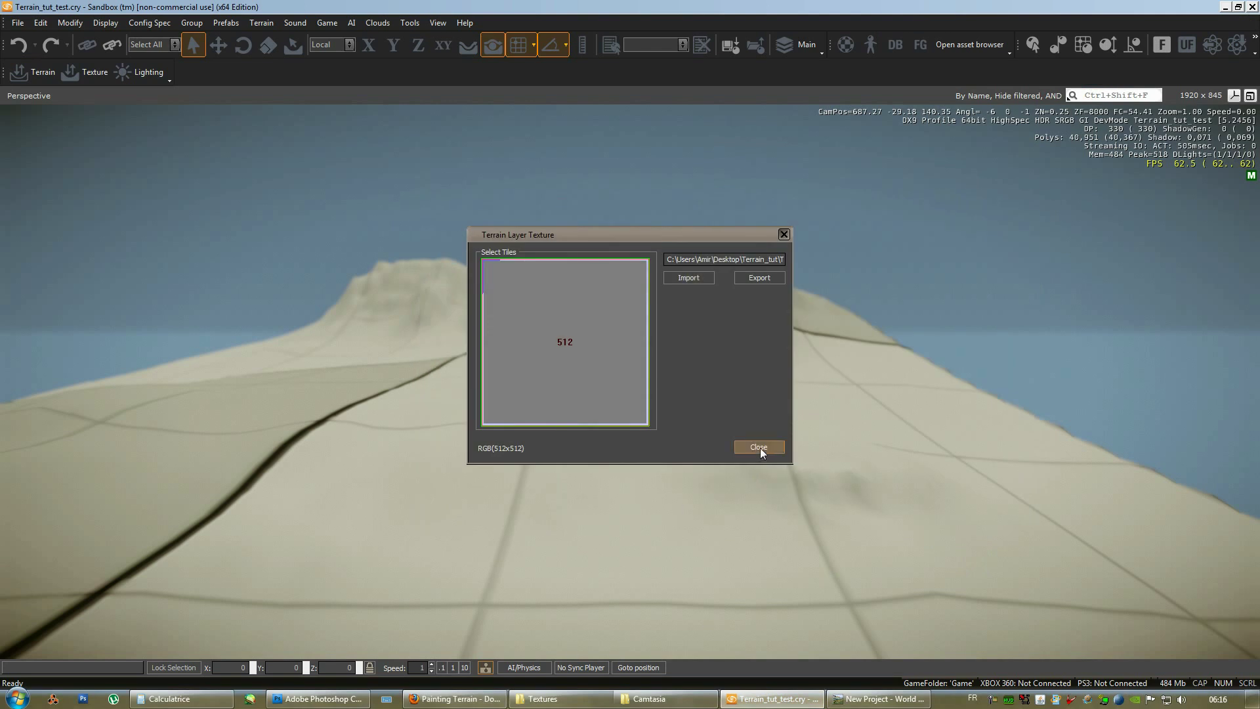
left_click(758, 447)
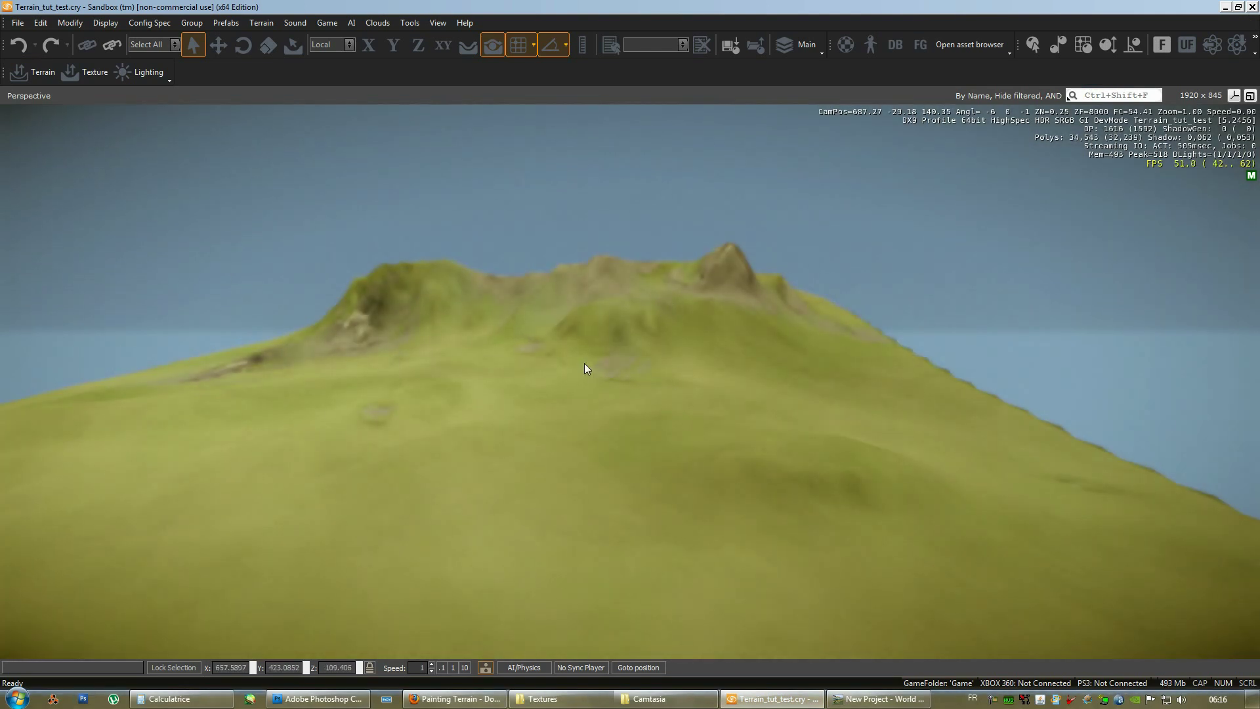
Step: Save the level and generate the terrain's surface texture at 2048 x 2048
right_click_drag(584, 364, 752, 433)
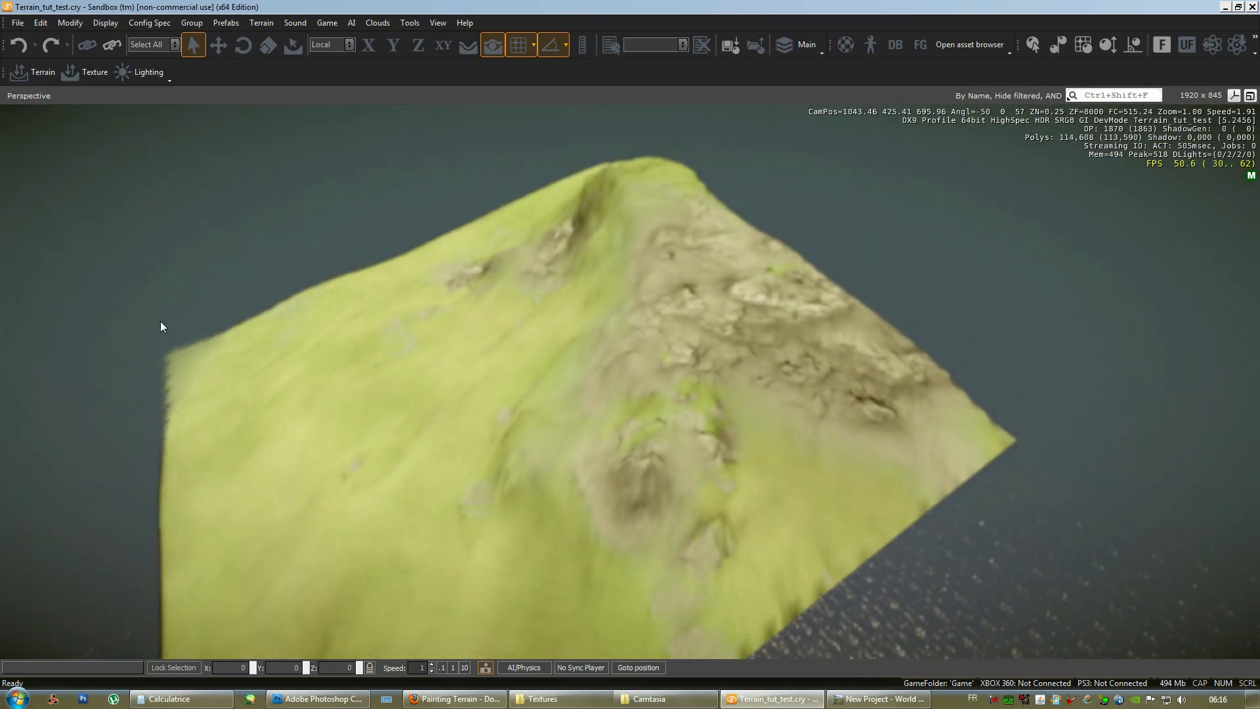
right_click_drag(905, 431, 965, 353)
right_click_drag(475, 570, 718, 486)
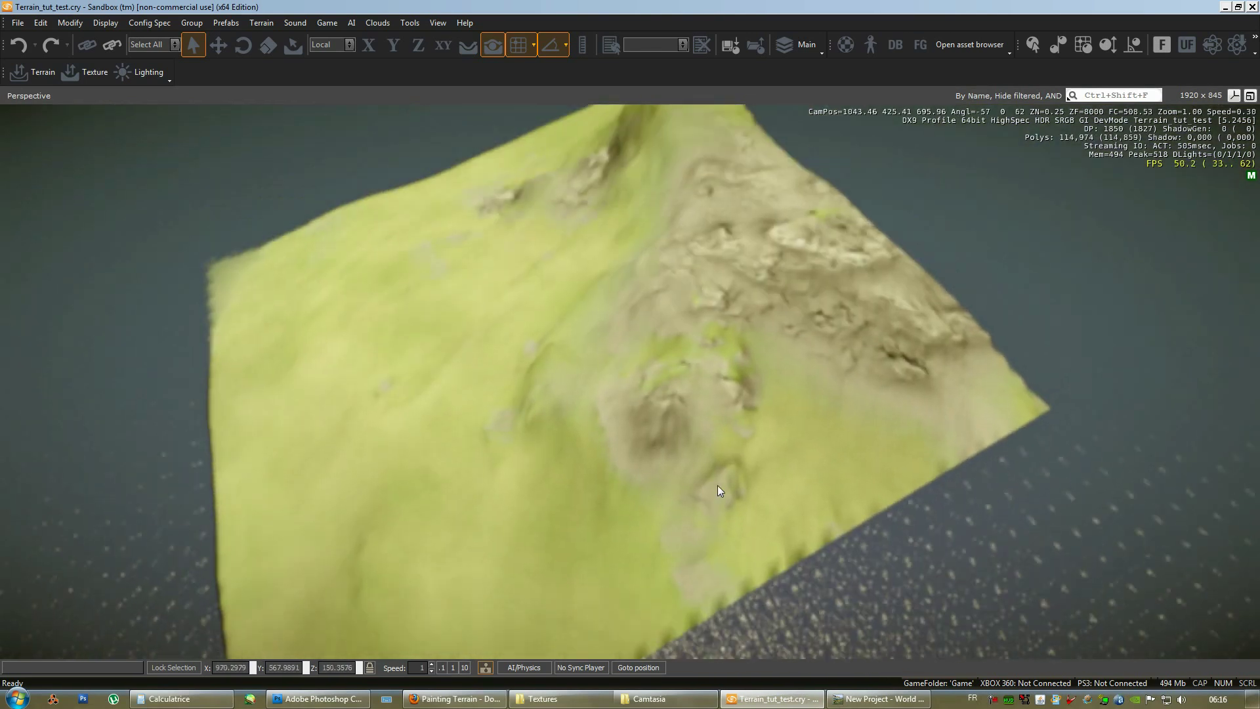
right_click_drag(778, 407, 478, 523)
key("w")
right_click_drag(782, 186, 798, 323)
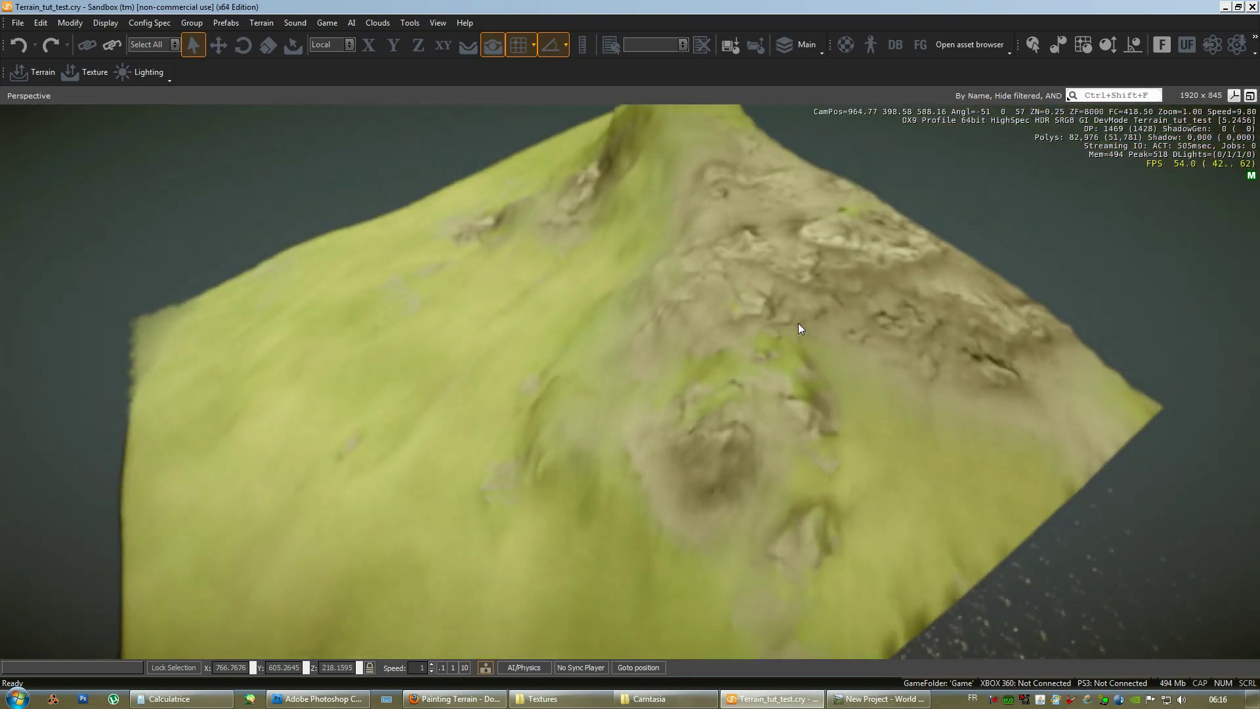
left_click(18, 22)
left_click(30, 60)
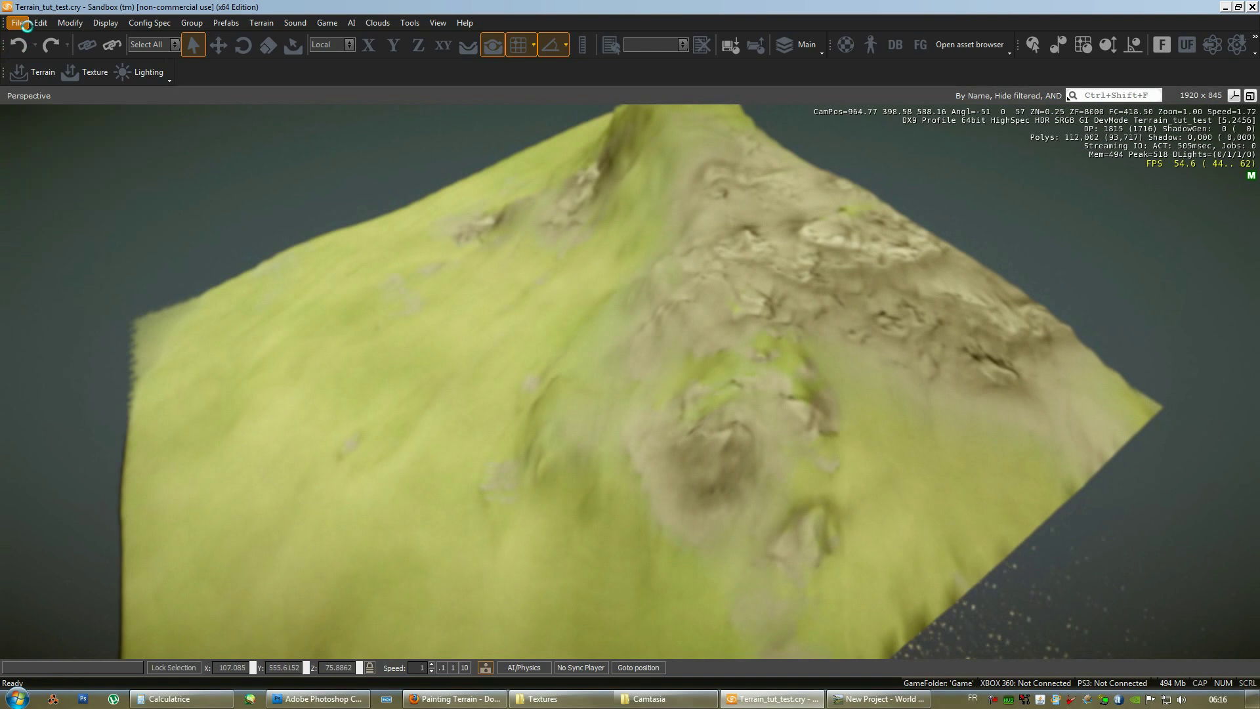
left_click(19, 22)
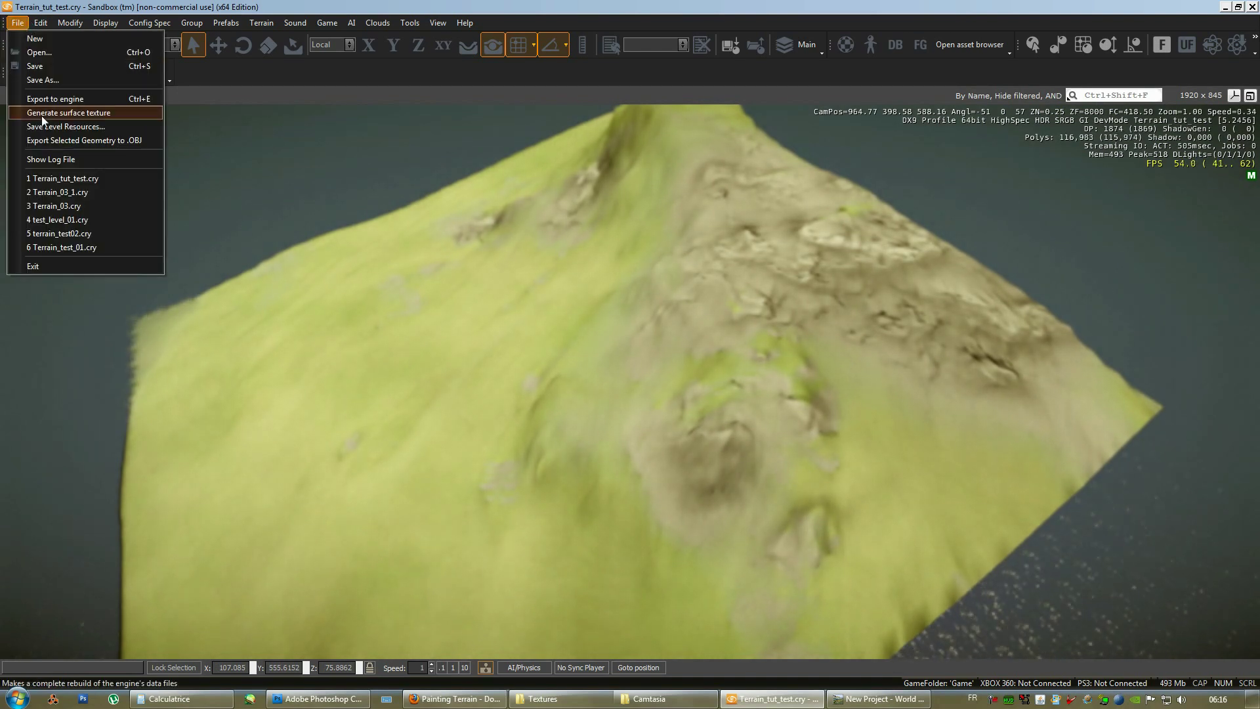
left_click(68, 113)
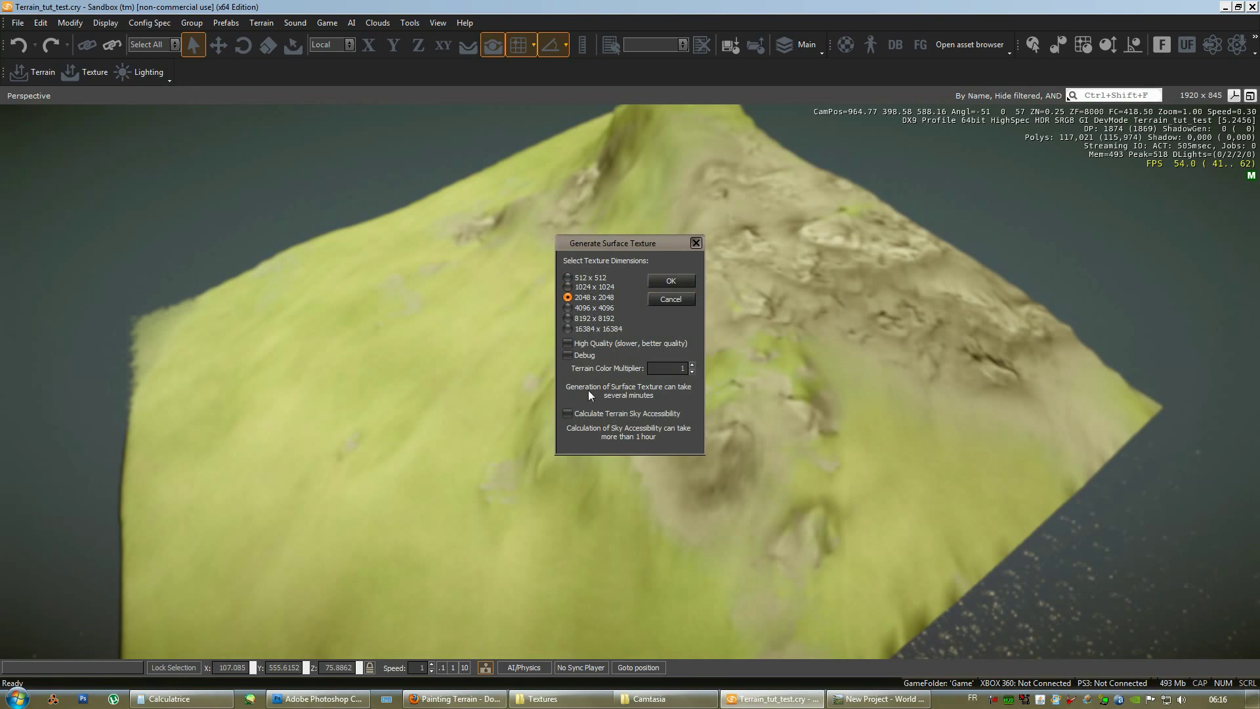
left_click(670, 281)
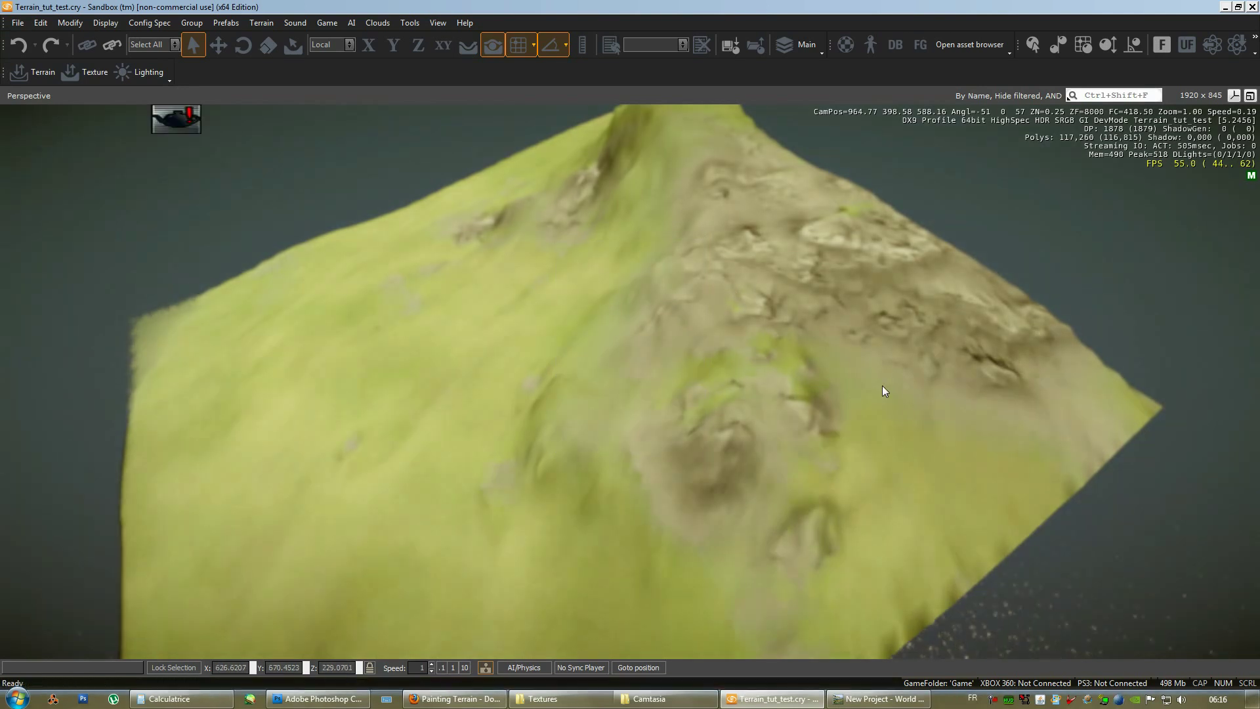
Step: Examine the textured terrain's grass and rock areas up close and from above at several angles
scroll(742, 430, "up", 5)
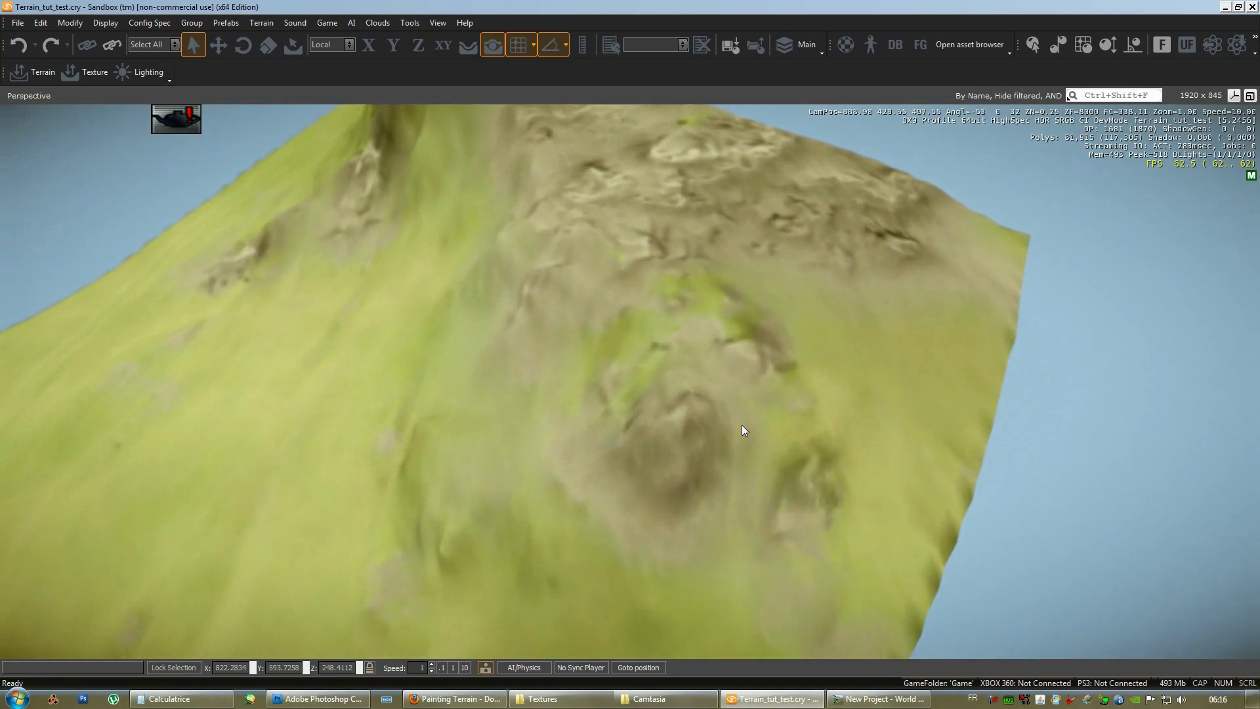
right_click_drag(742, 430, 939, 266)
scroll(741, 425, "down", 5)
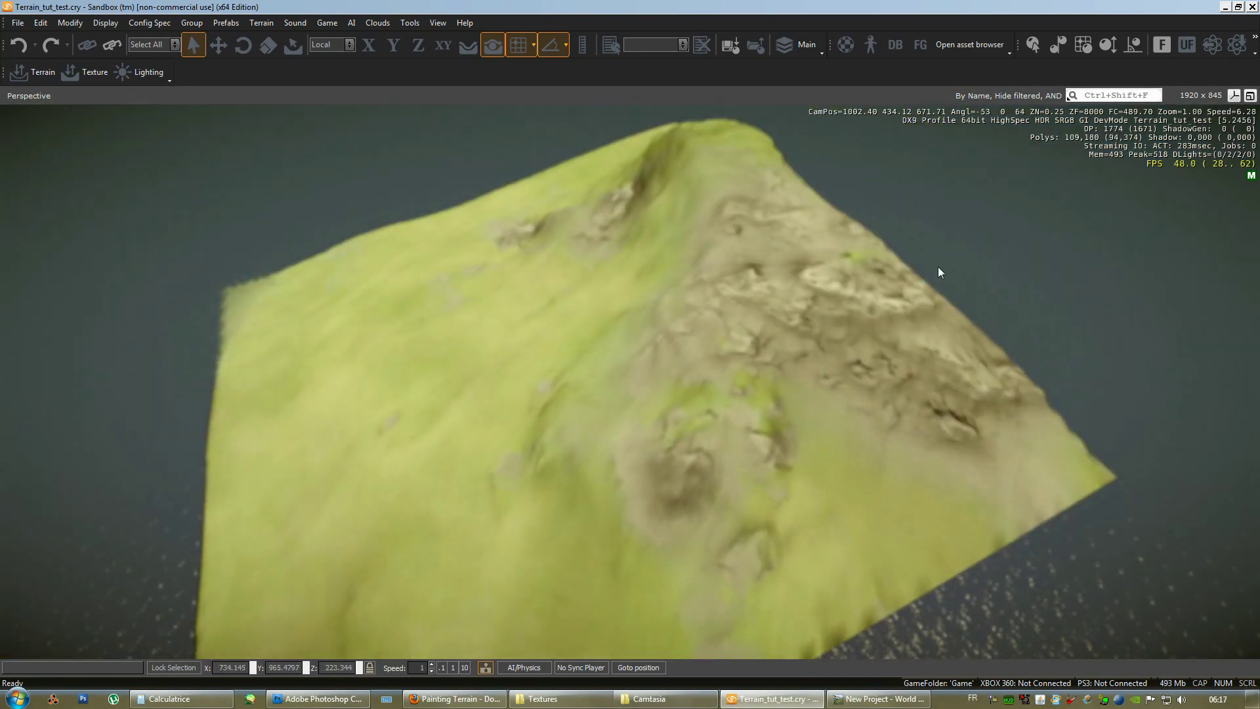
scroll(802, 361, "down", 5)
right_click_drag(802, 360, 641, 433)
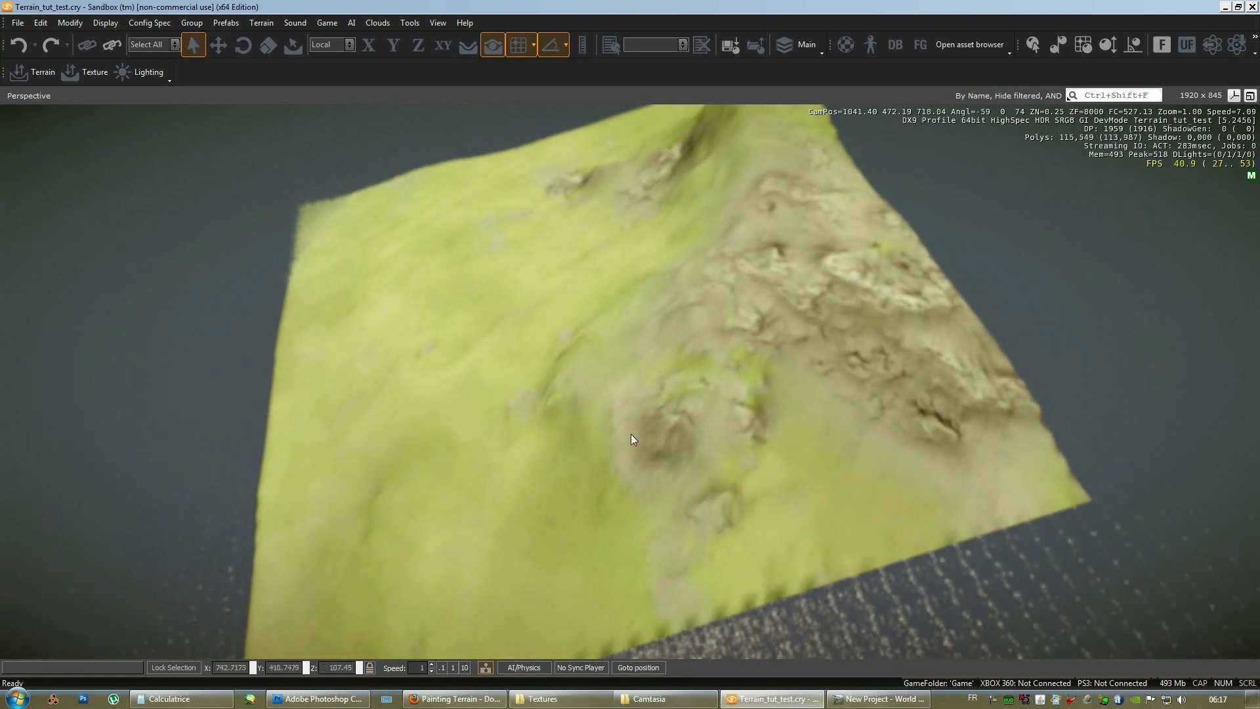
right_click_drag(902, 517, 907, 502)
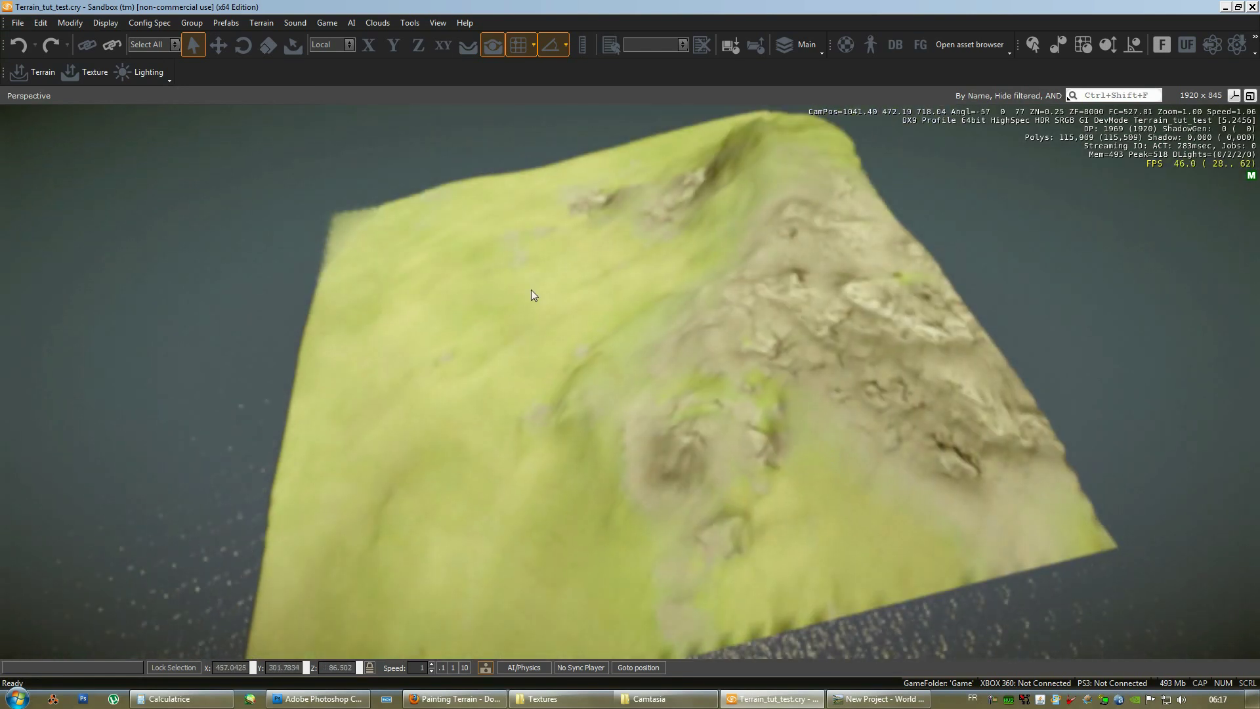
right_click_drag(939, 190, 809, 376)
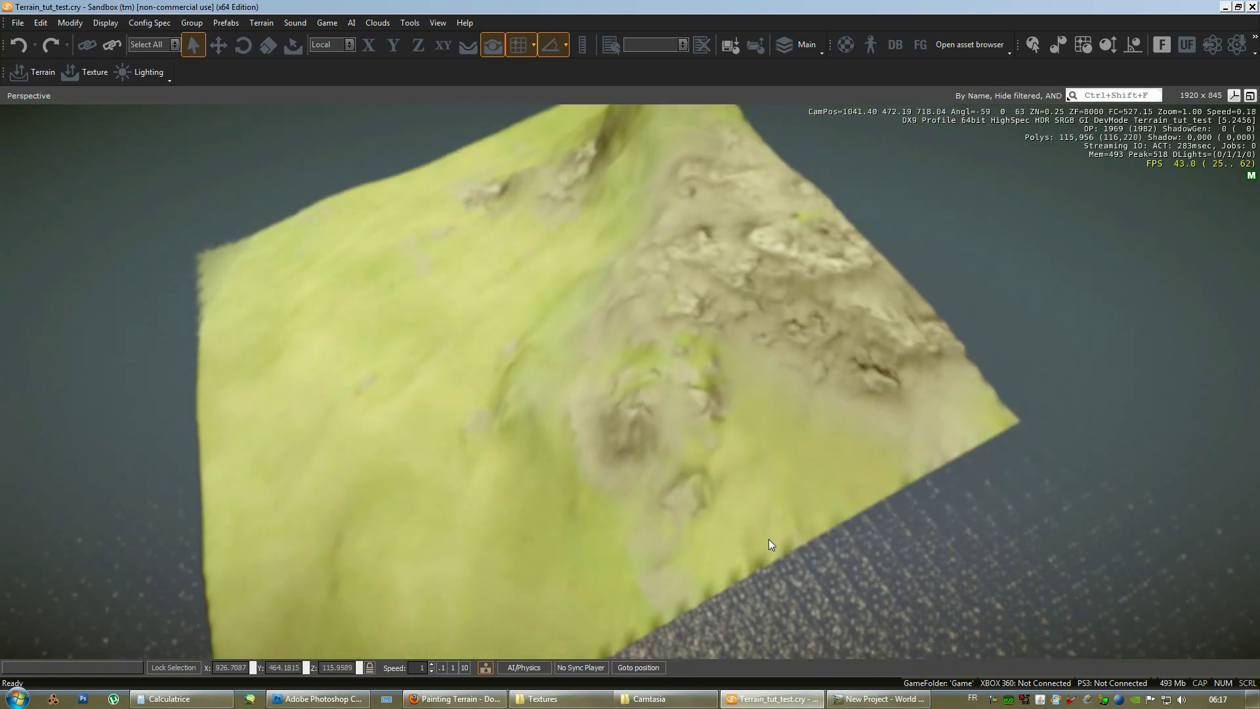
right_click_drag(384, 513, 671, 392)
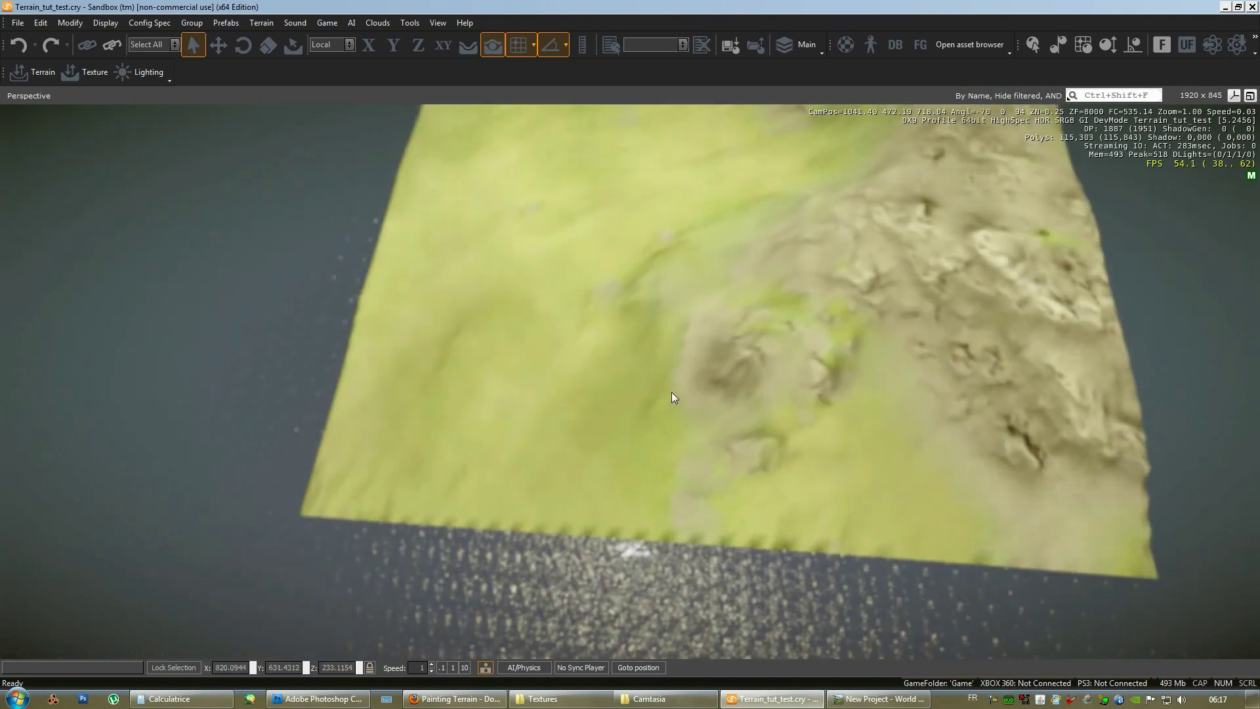
right_click_drag(728, 487, 906, 469)
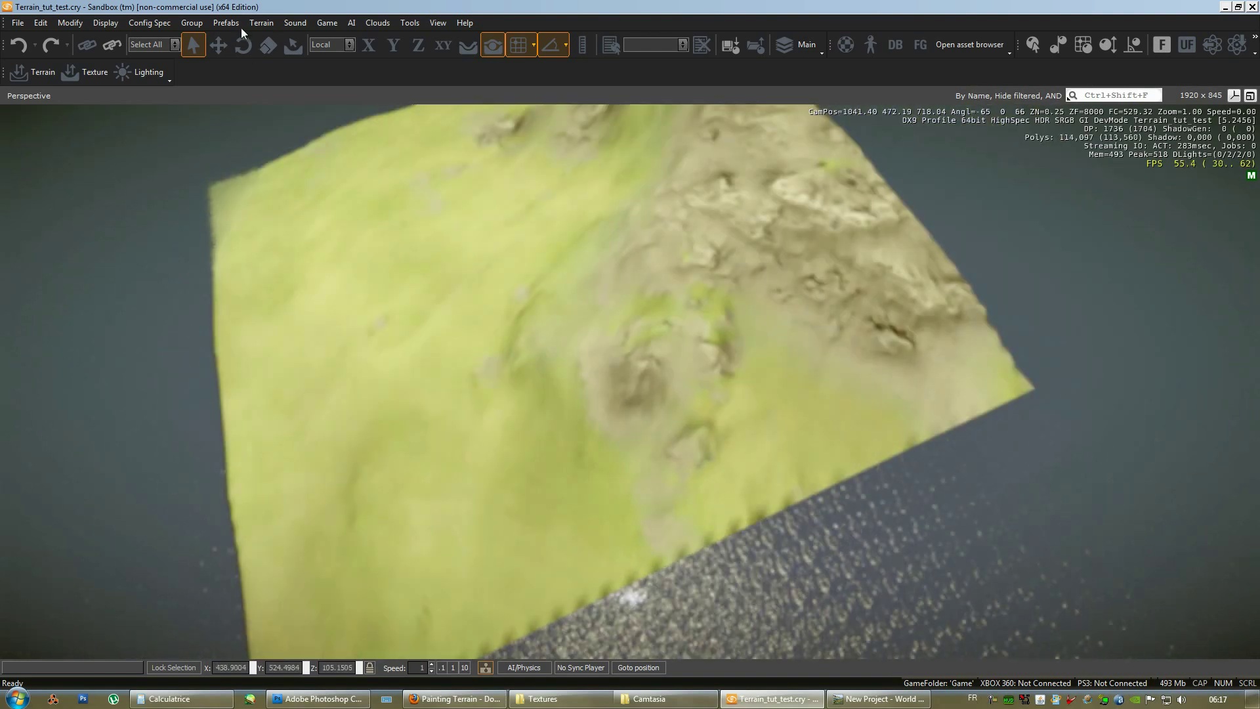
Step: Refine the terrain texture tiles so each is split into four parts, and save the level
left_click(261, 23)
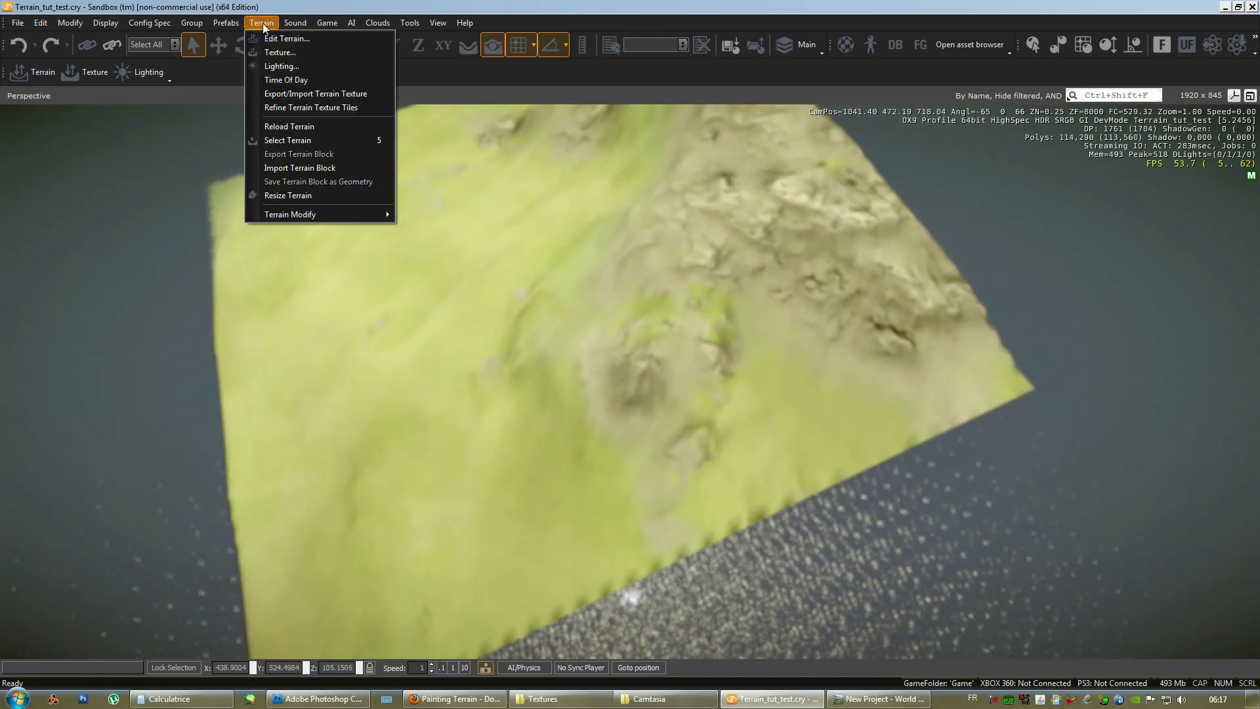
left_click(266, 107)
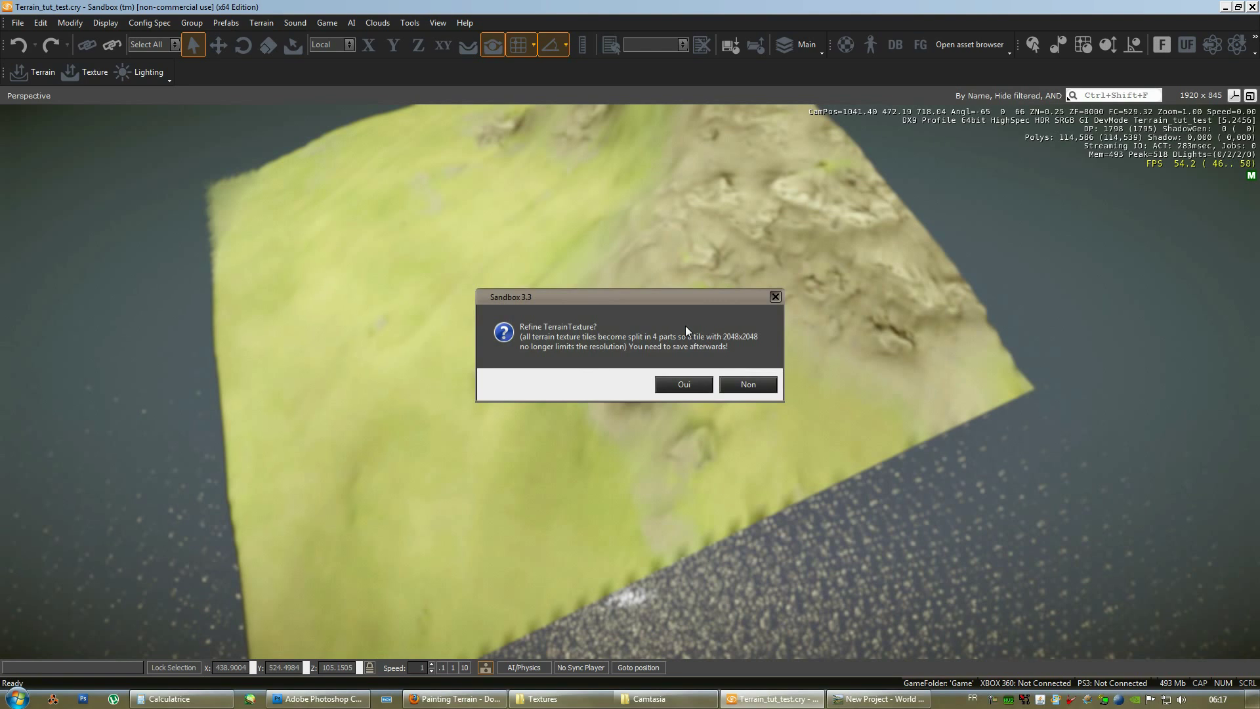
left_click(680, 386)
left_click(727, 380)
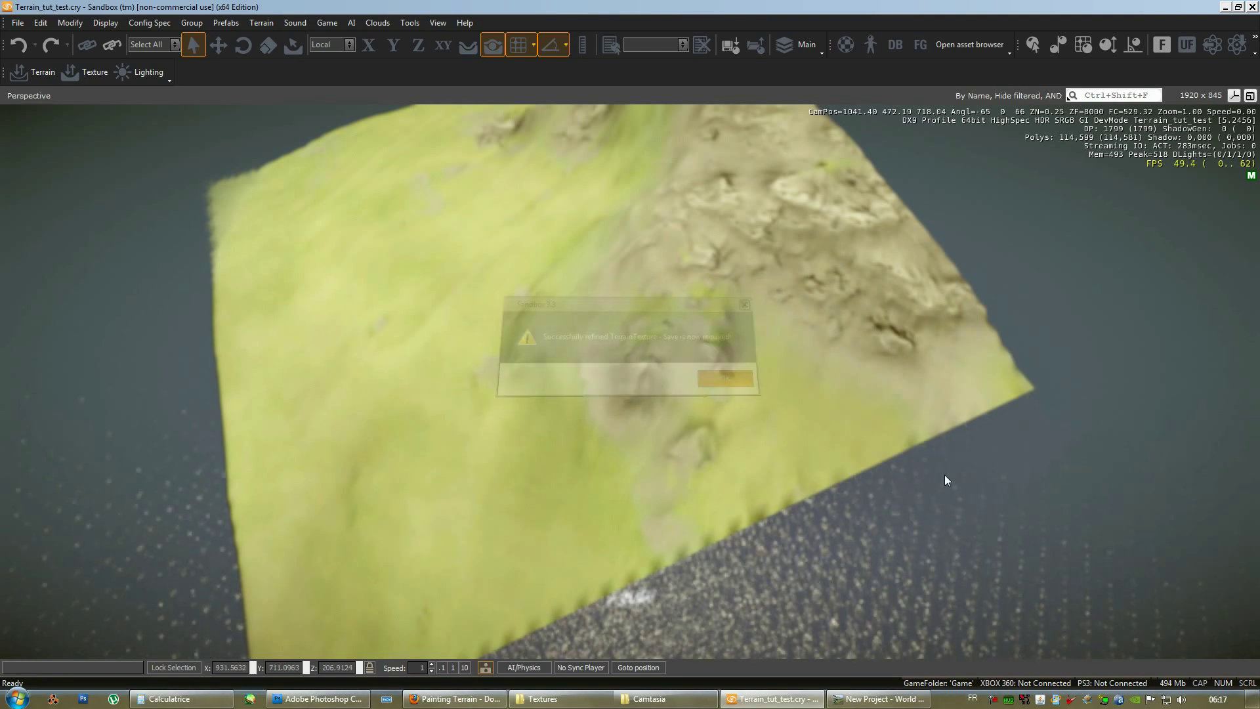
left_click(18, 23)
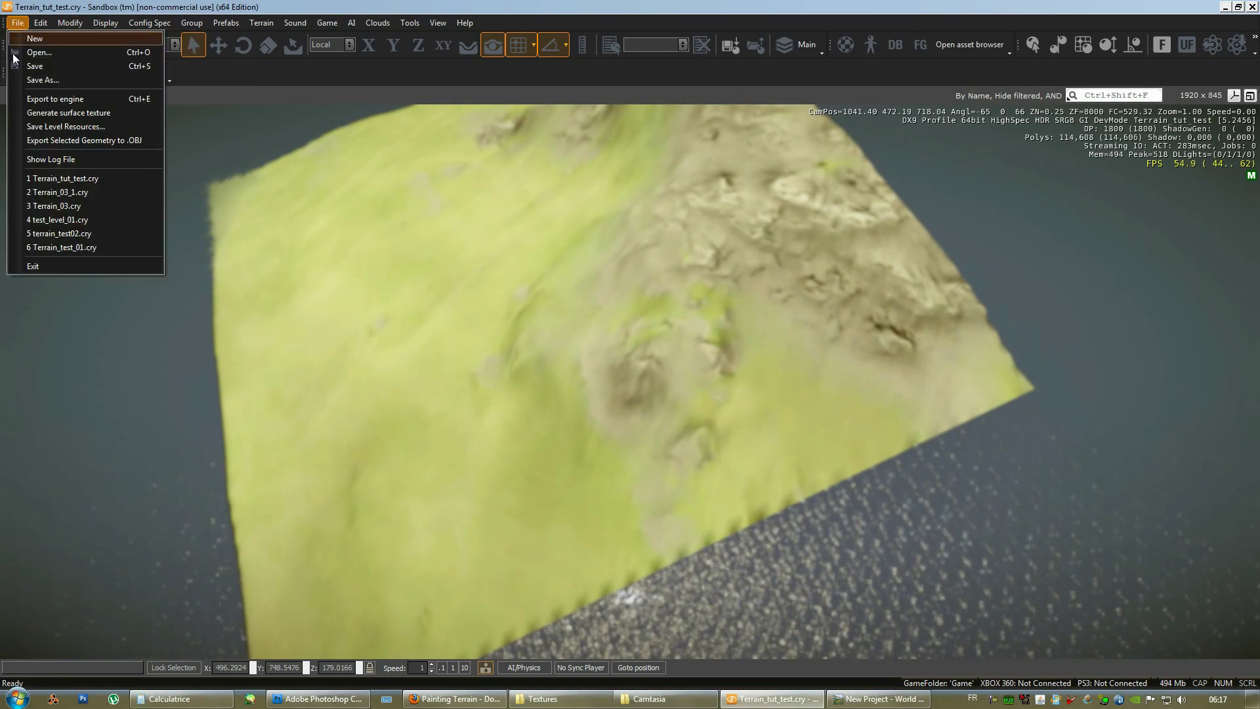
left_click(13, 66)
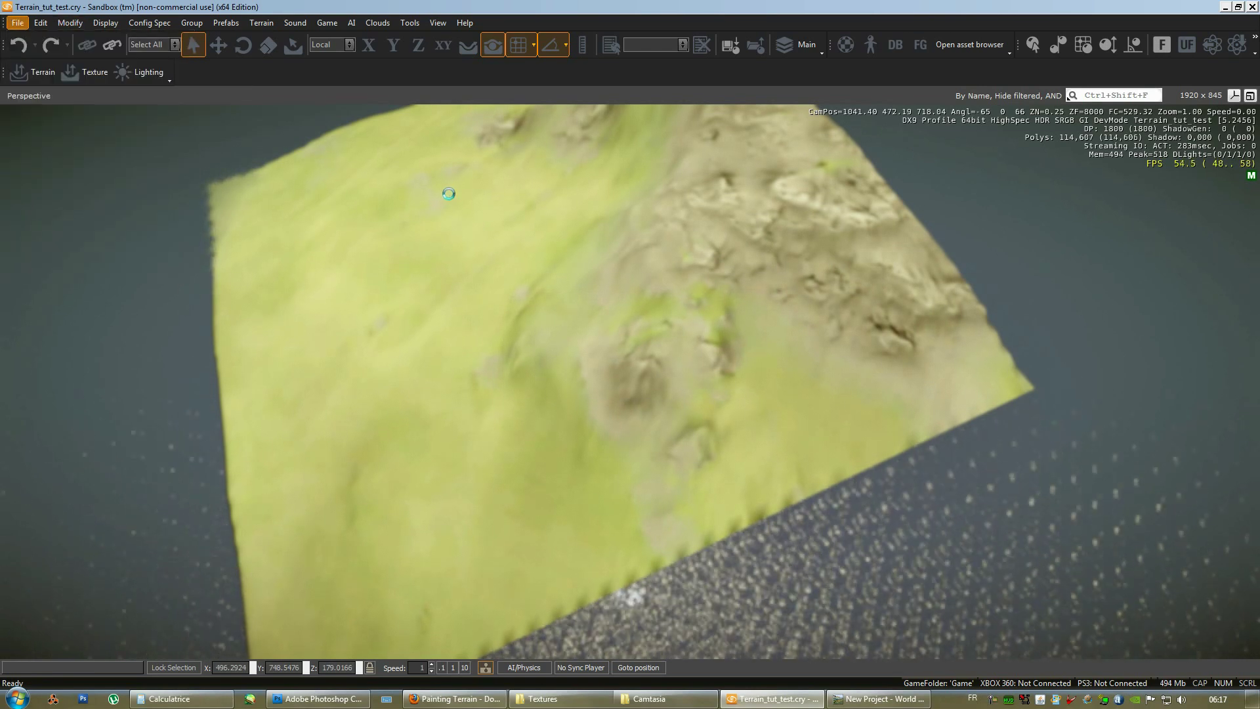
Step: Regenerate the surface texture of the refined terrain at 4096 x 4096
left_click(17, 22)
left_click(65, 113)
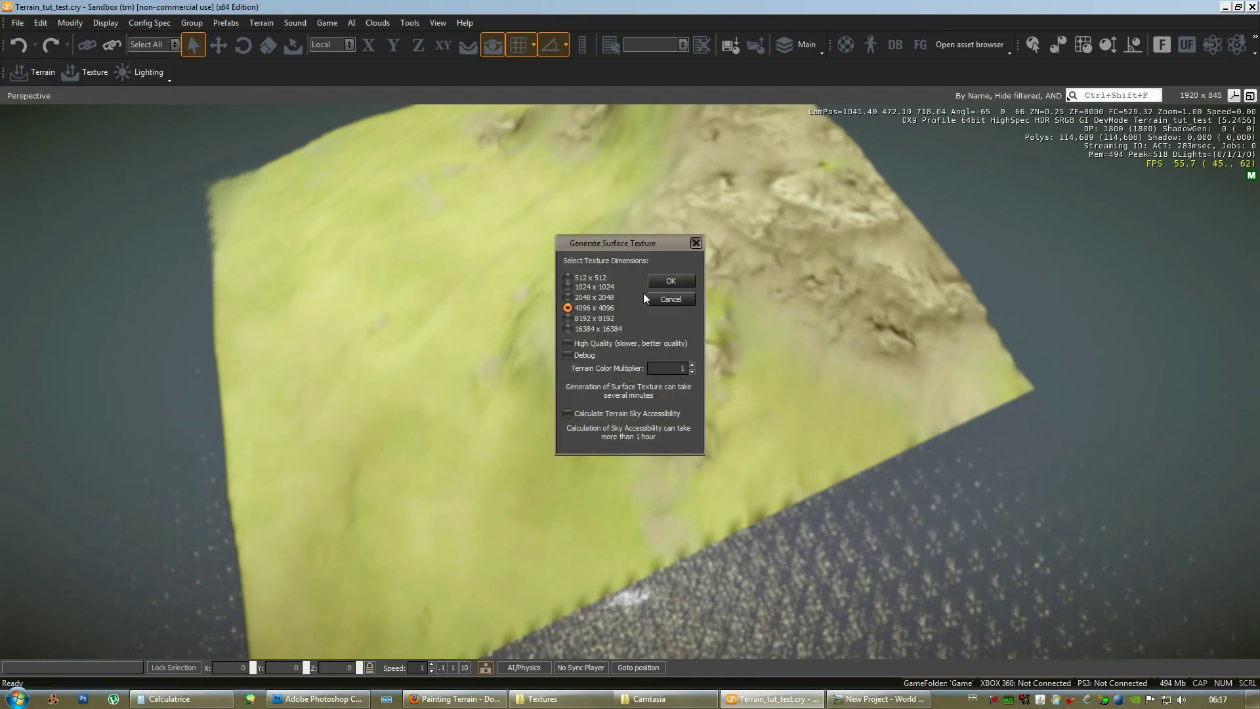
left_click(670, 281)
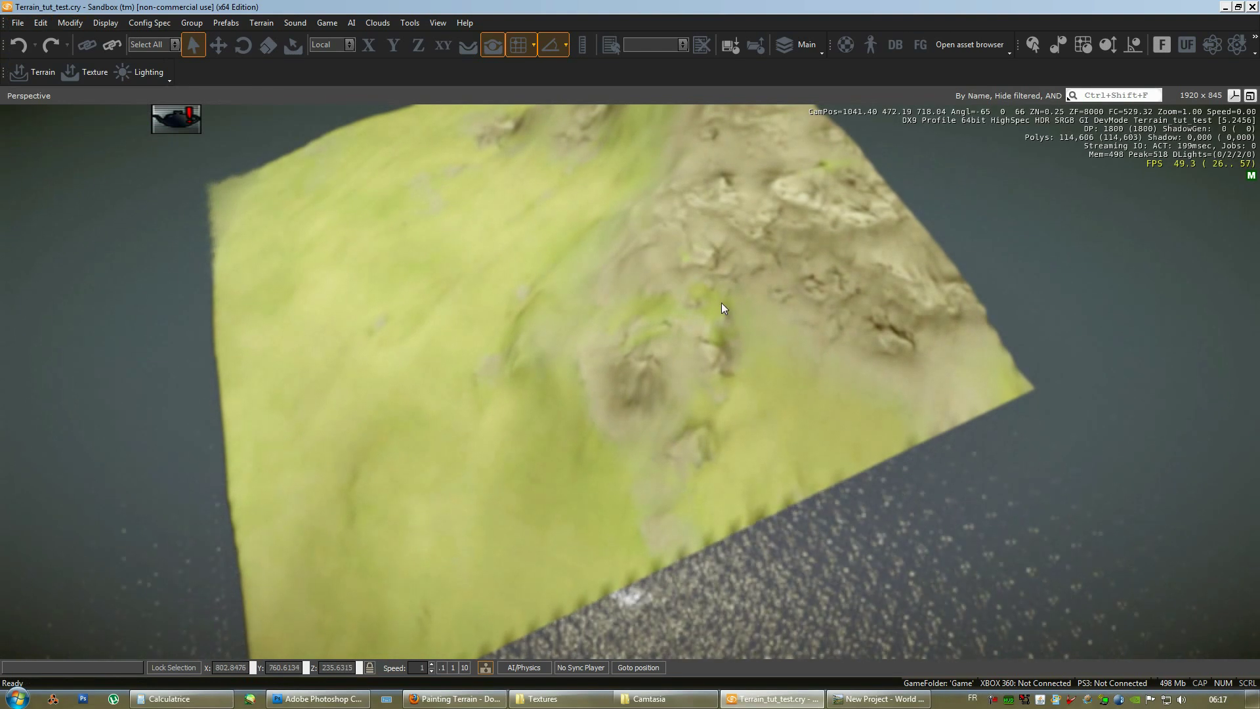
right_click_drag(722, 302, 714, 305)
scroll(714, 306, "up", 3)
left_click(258, 23)
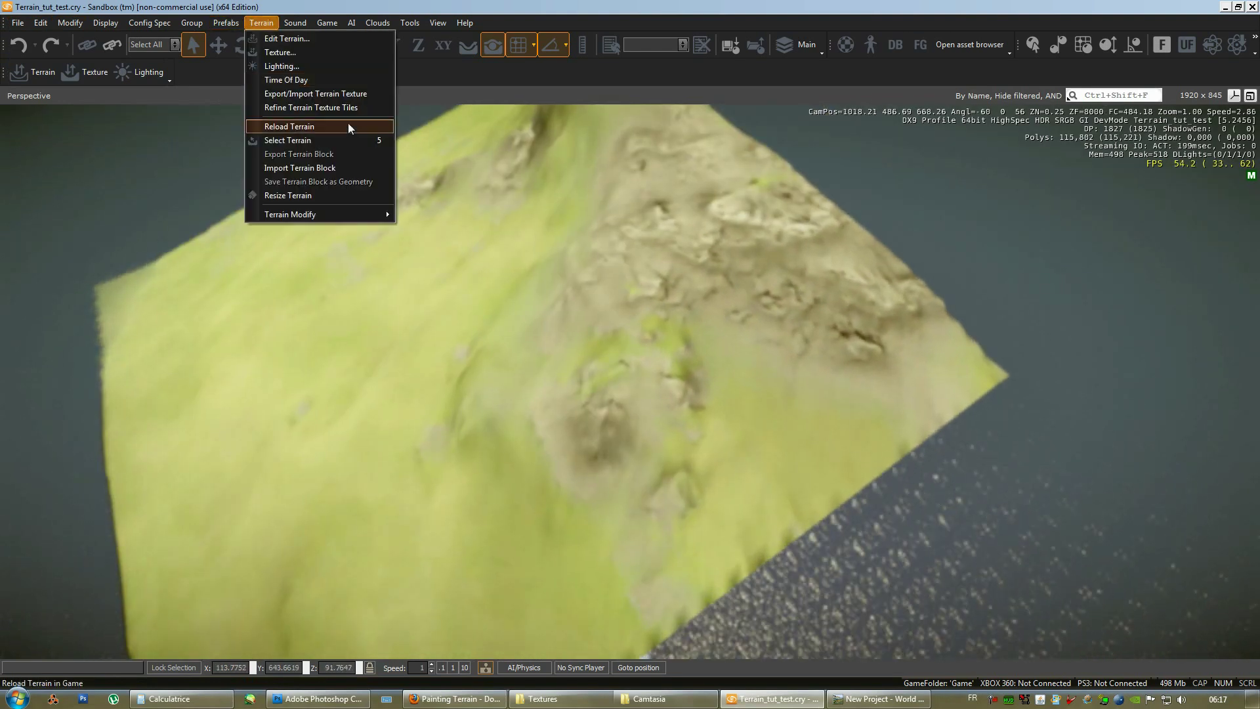
left_click(338, 108)
left_click(745, 384)
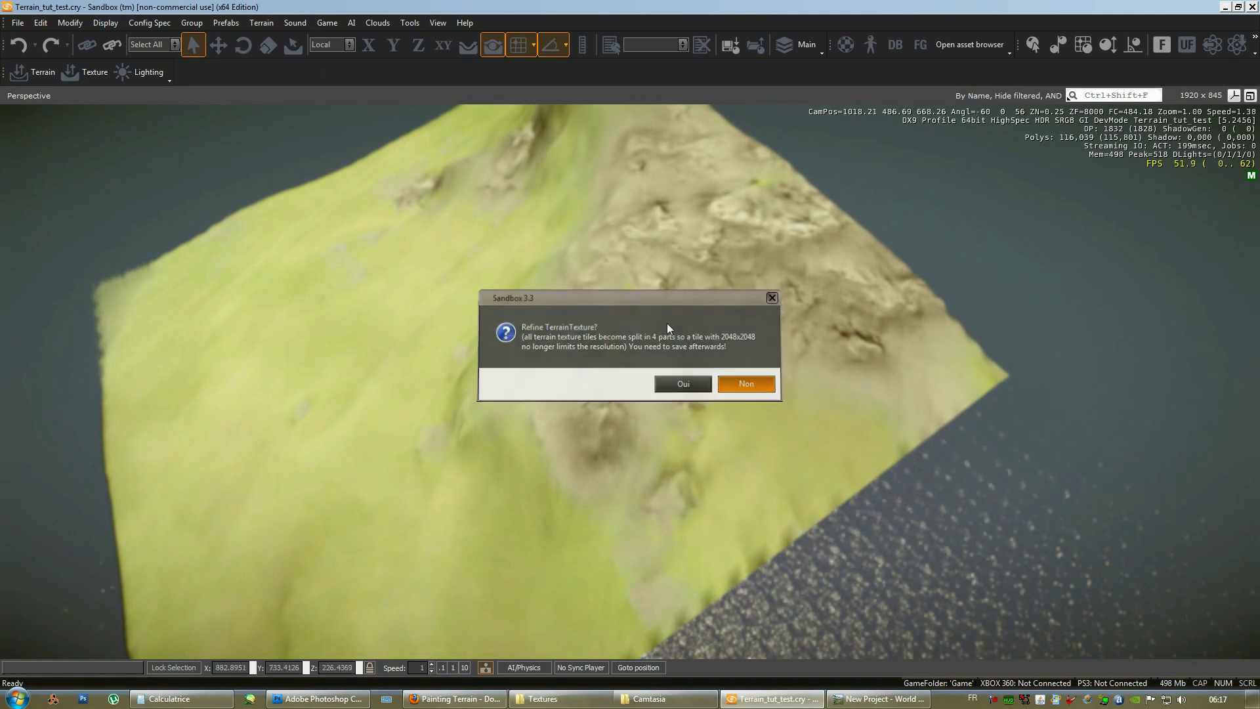
Step: Import Terrain_tut_Diffuse.bmp as the terrain texture onto all four selected 256 tiles
left_click(261, 23)
left_click(328, 95)
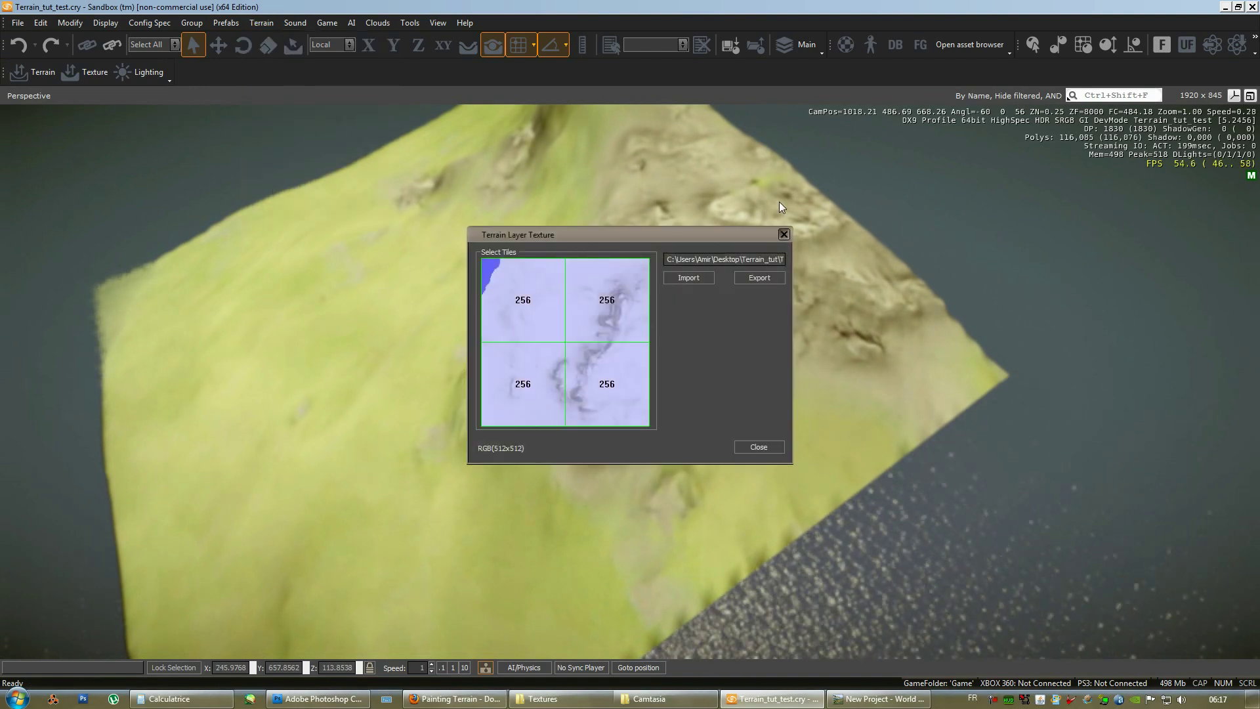
left_click_drag(505, 283, 592, 383)
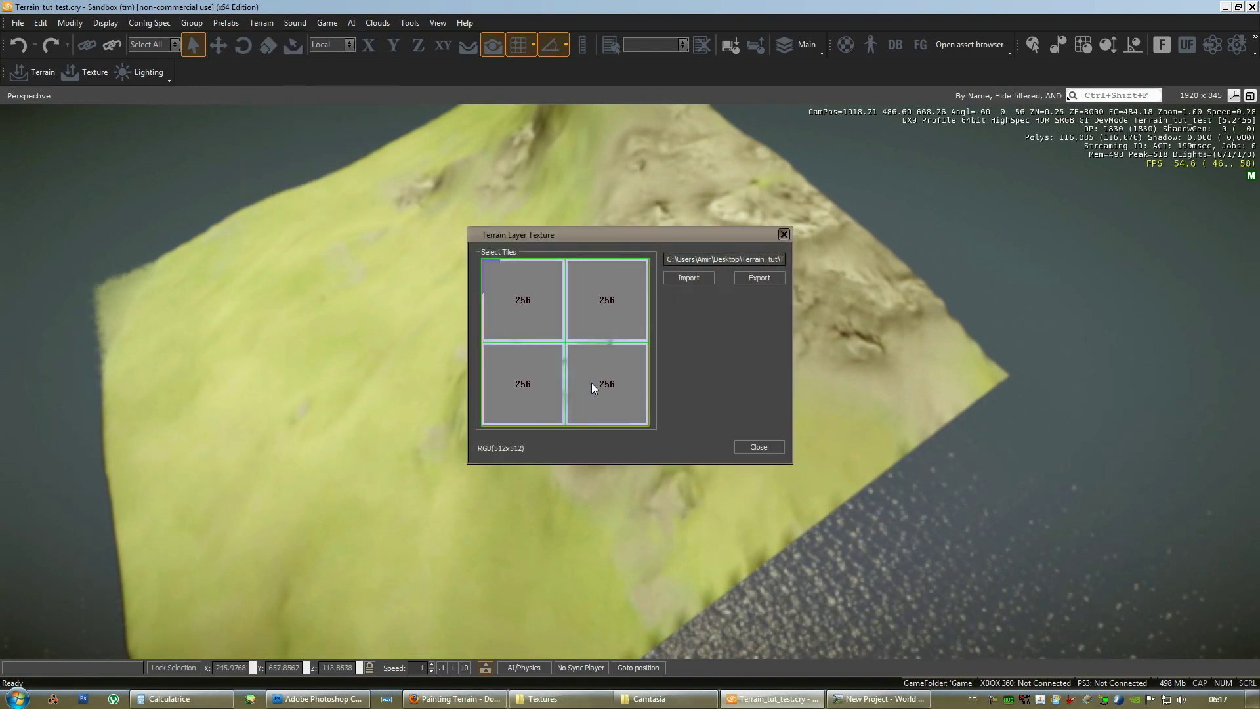
left_click(688, 278)
left_click(714, 282)
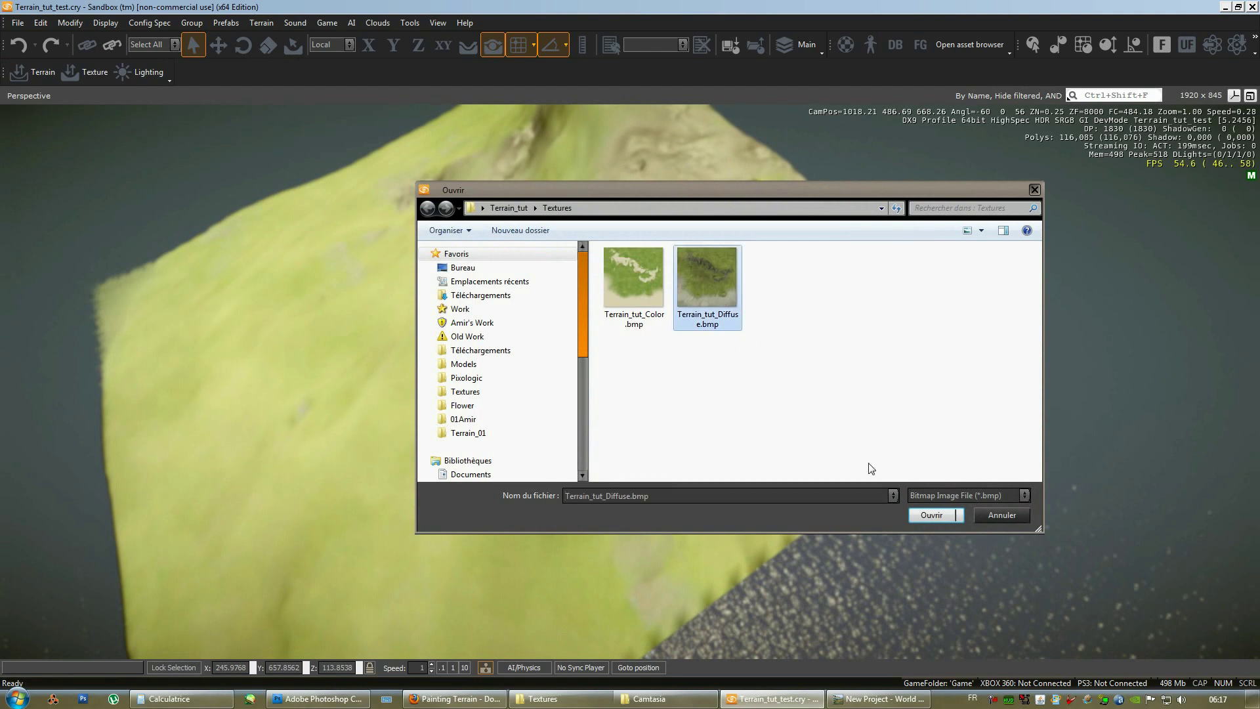
left_click(935, 513)
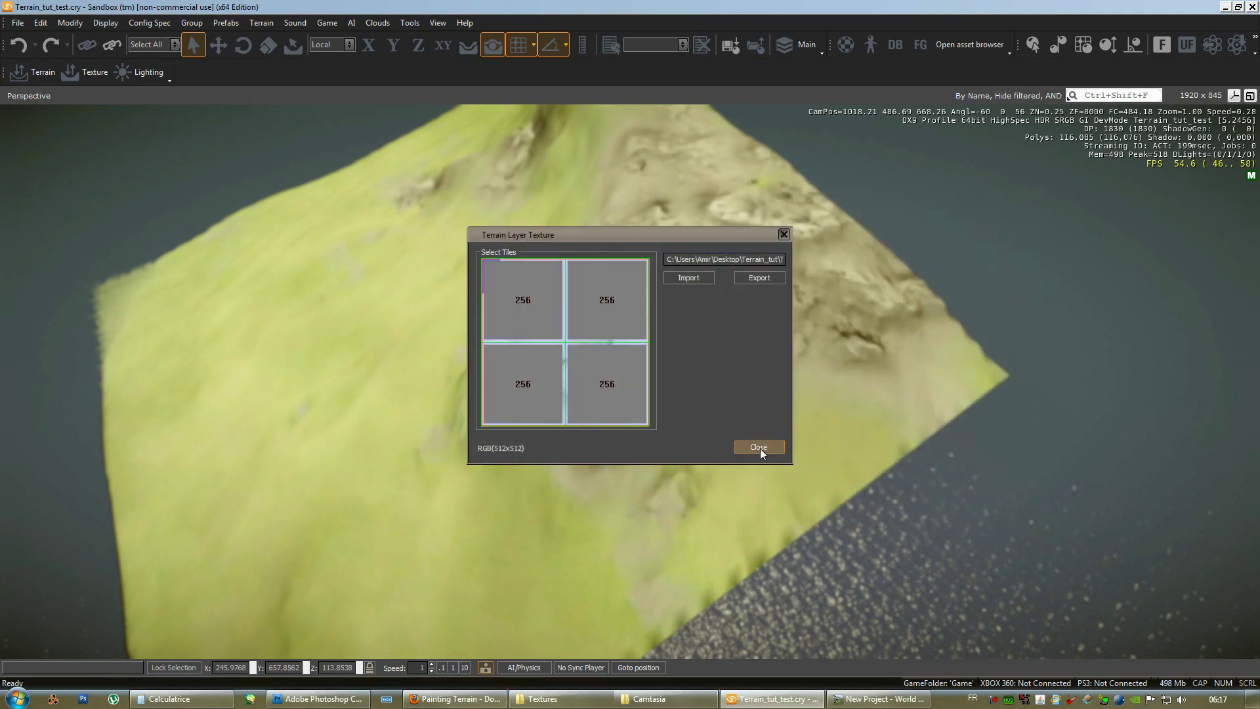
left_click(759, 447)
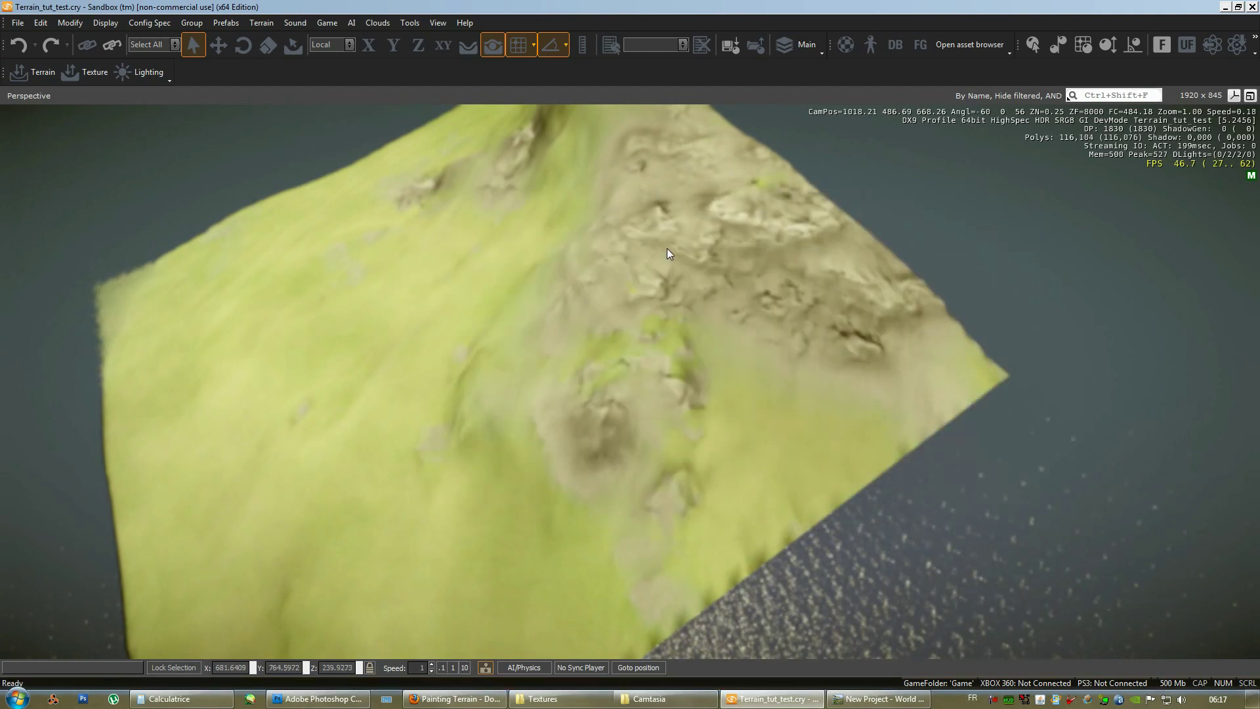
Step: Generate the terrain's surface texture at 2048 x 2048
left_click(17, 23)
left_click(53, 110)
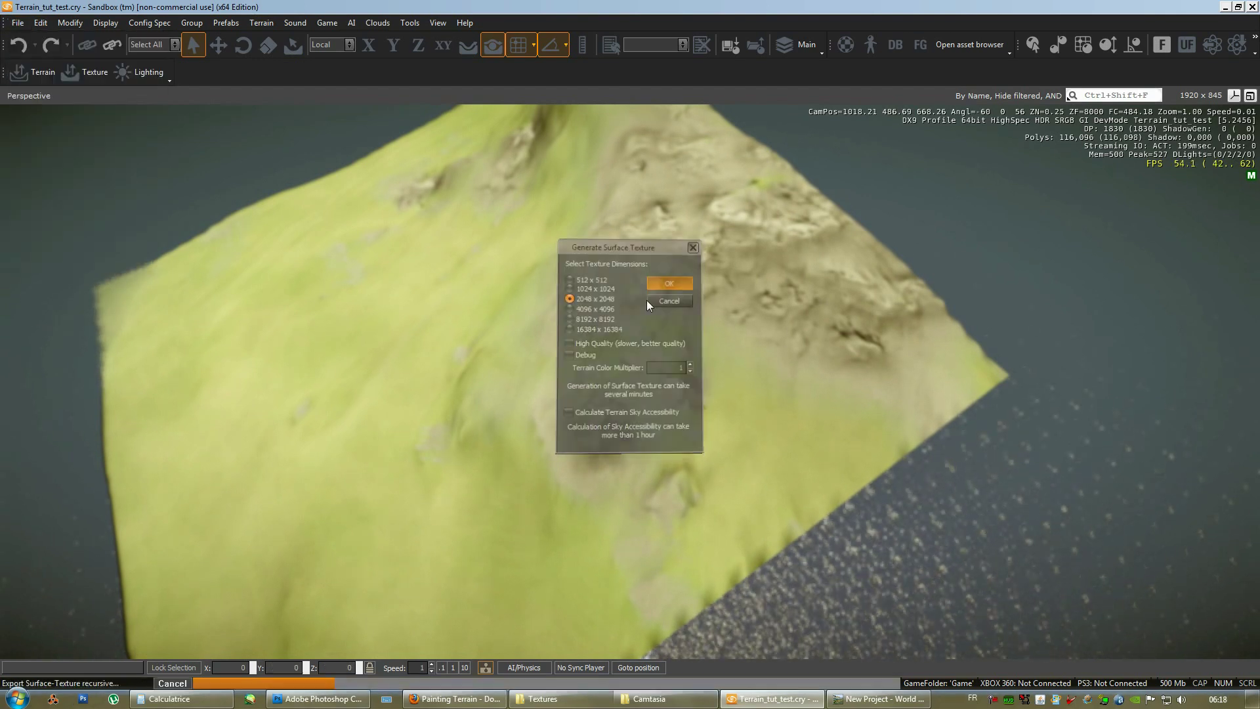
left_click(671, 281)
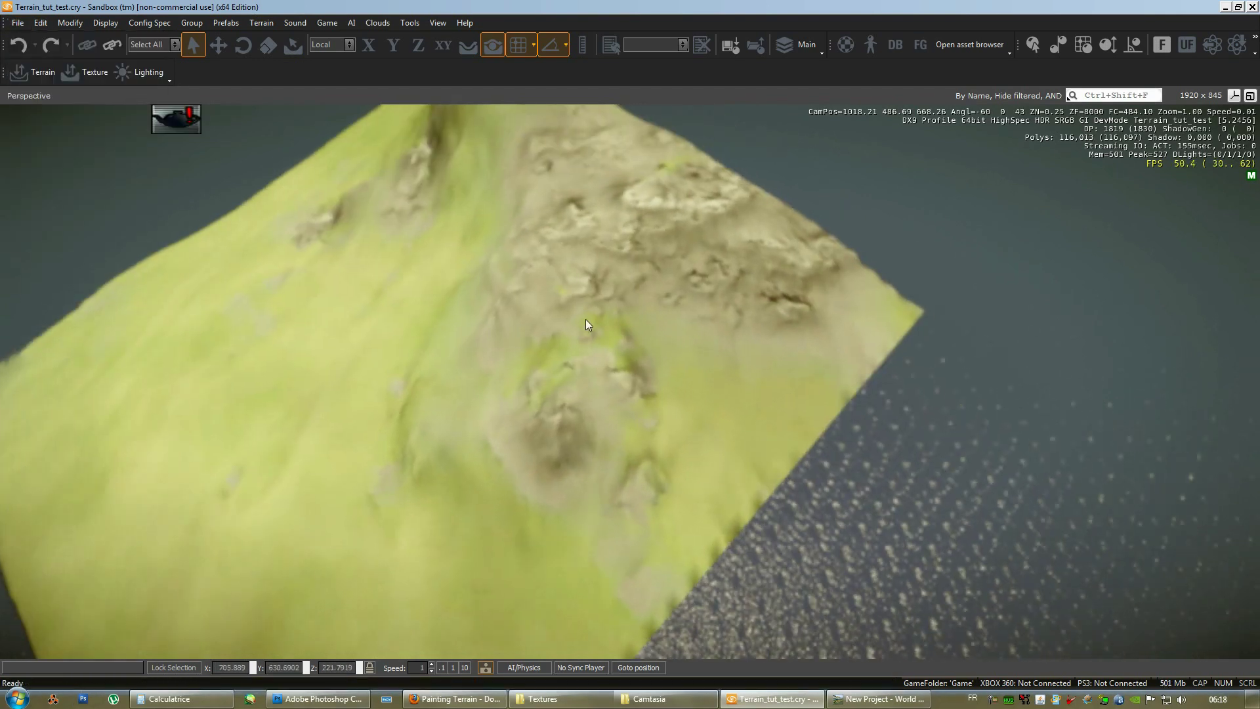
Step: Refine the terrain texture tiles once more, splitting each into four parts, and save the level
left_click(261, 23)
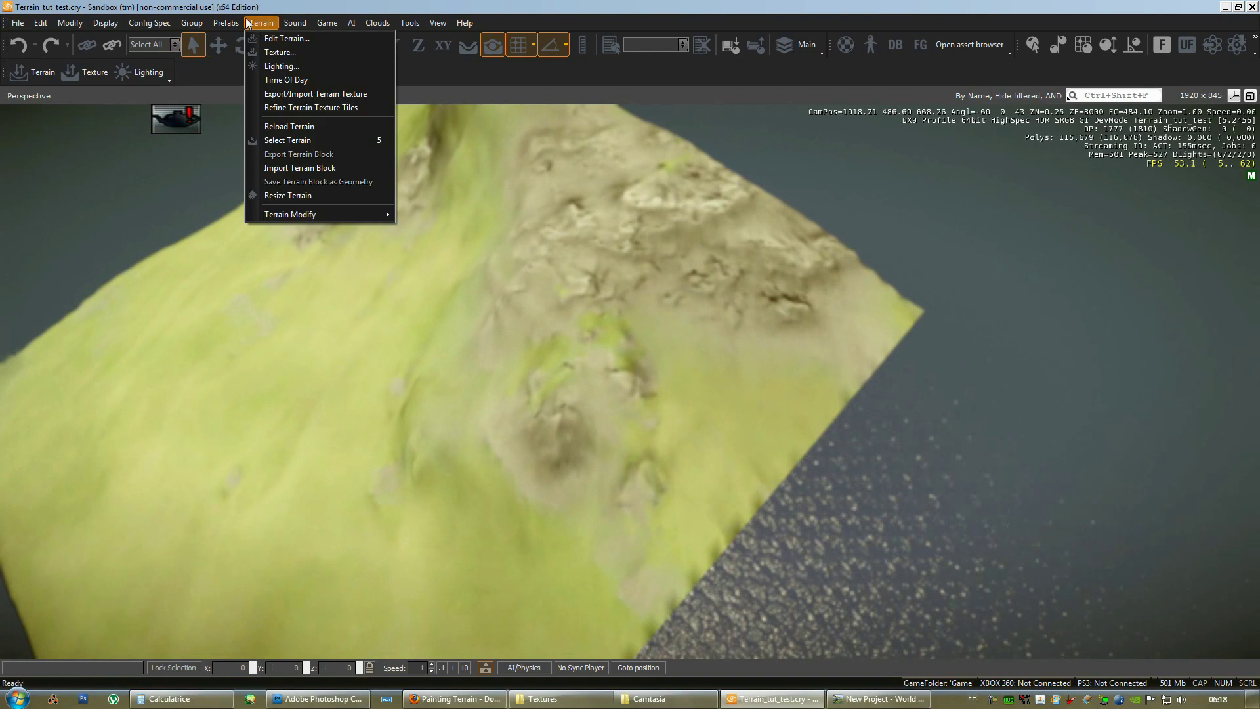
left_click(269, 108)
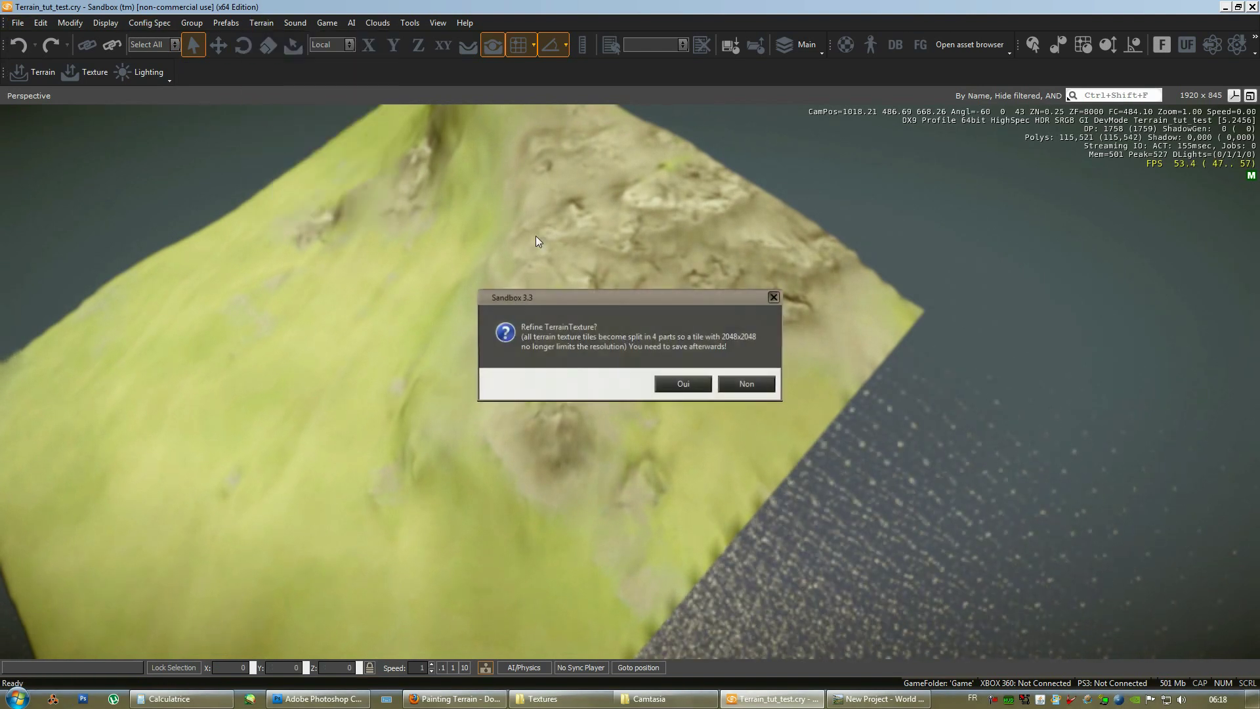
left_click(689, 385)
left_click(726, 382)
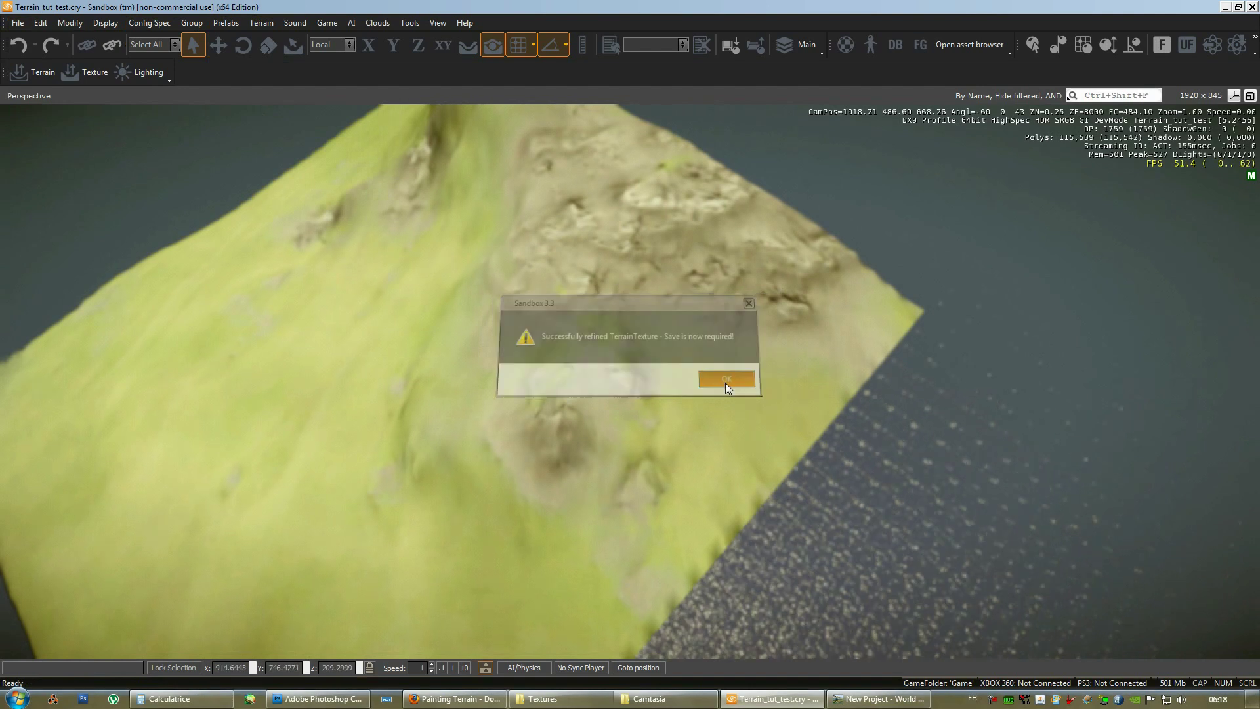
left_click(18, 22)
left_click(75, 61)
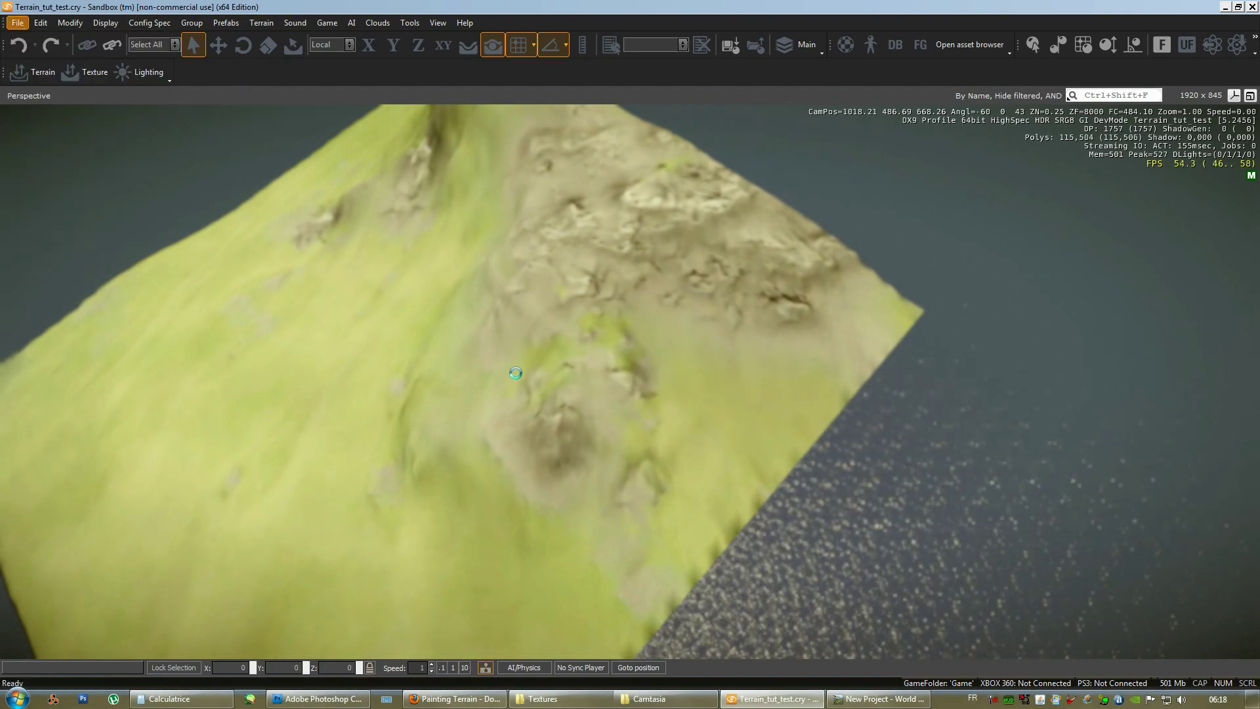
Step: Generate the surface texture of the newly refined terrain tiles at 4096 x 4096
left_click(17, 23)
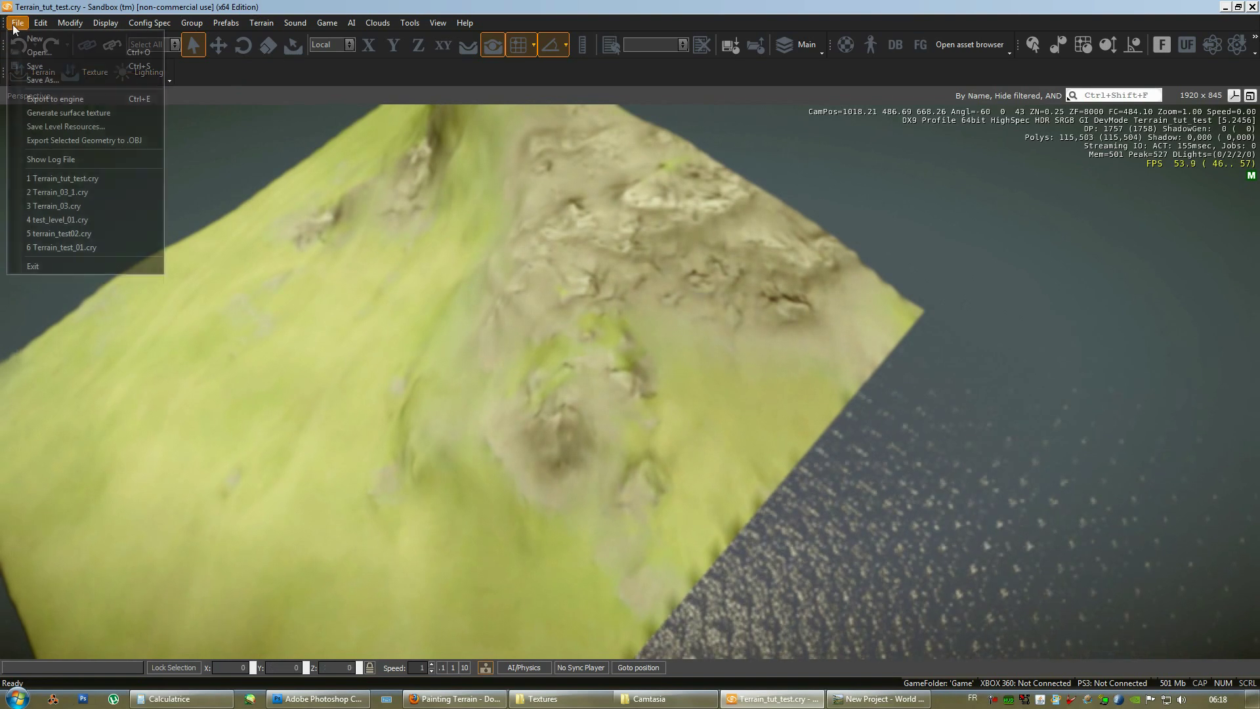
left_click(66, 112)
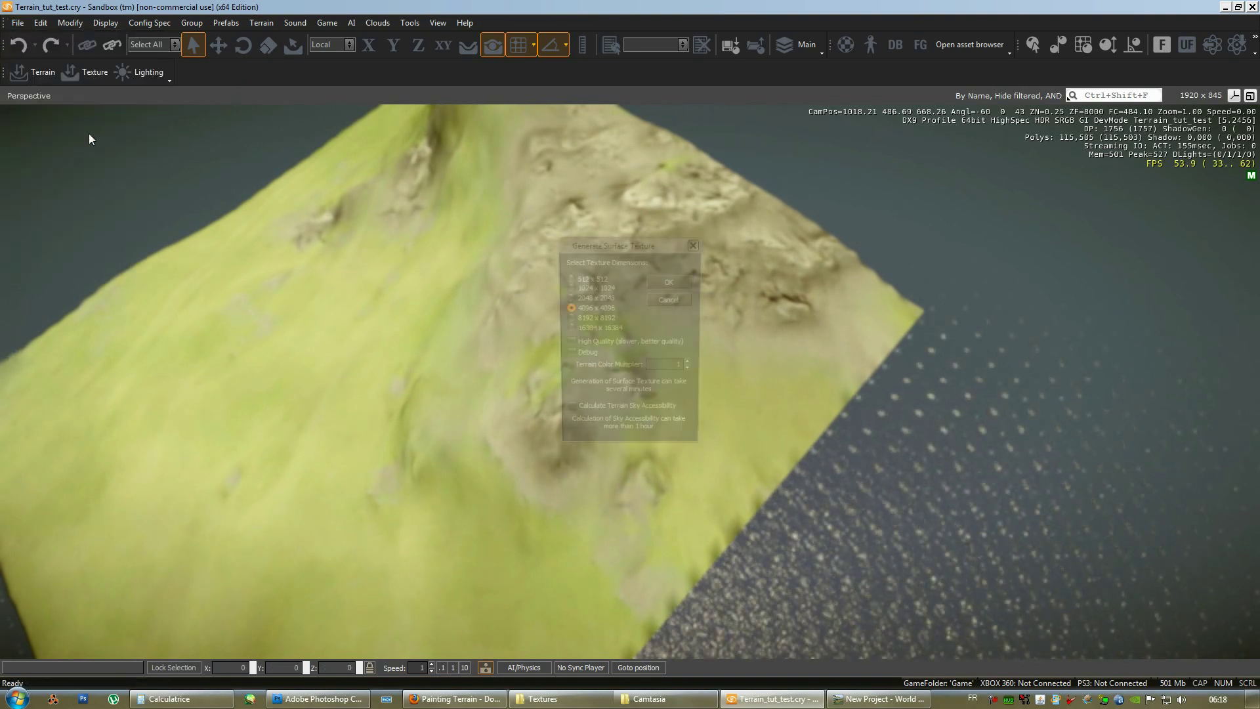
left_click(676, 282)
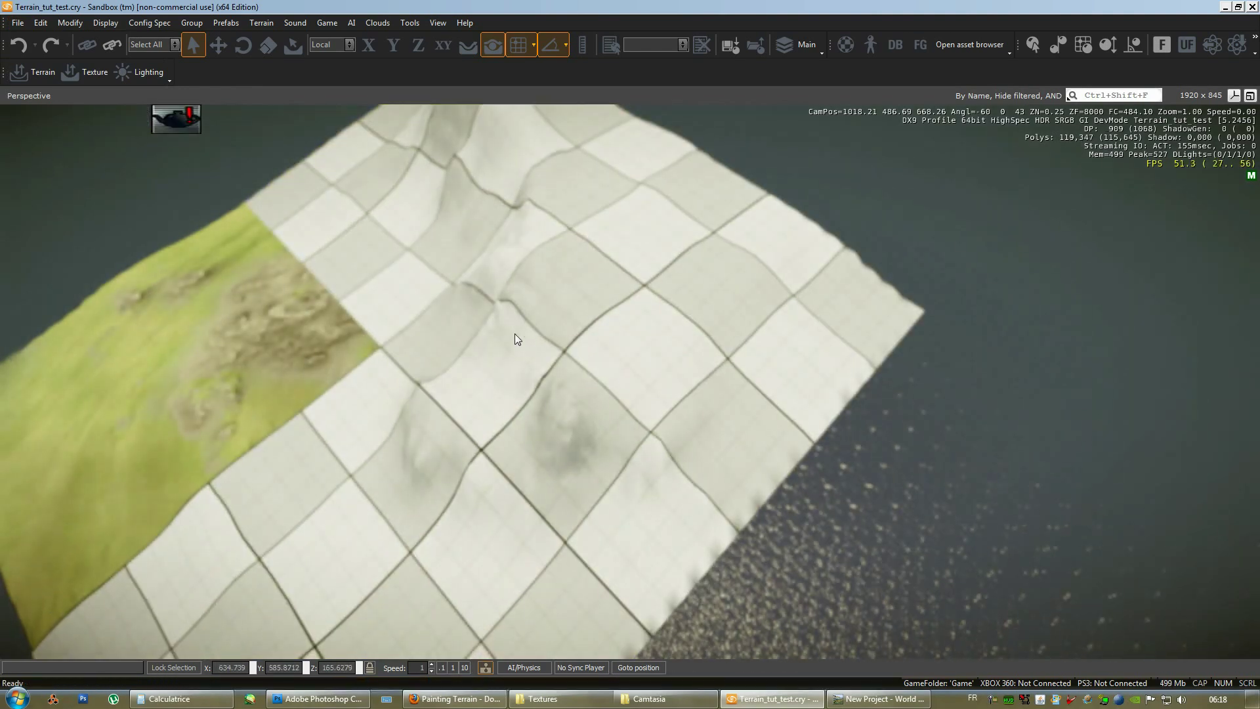
Step: Examine the terrain's grass-and-rock textured corner and the checkered tiles around it from several angles
right_click_drag(514, 333, 530, 332)
key("w")
key("w")
key("w")
right_click_drag(529, 332, 529, 332)
left_click(257, 23)
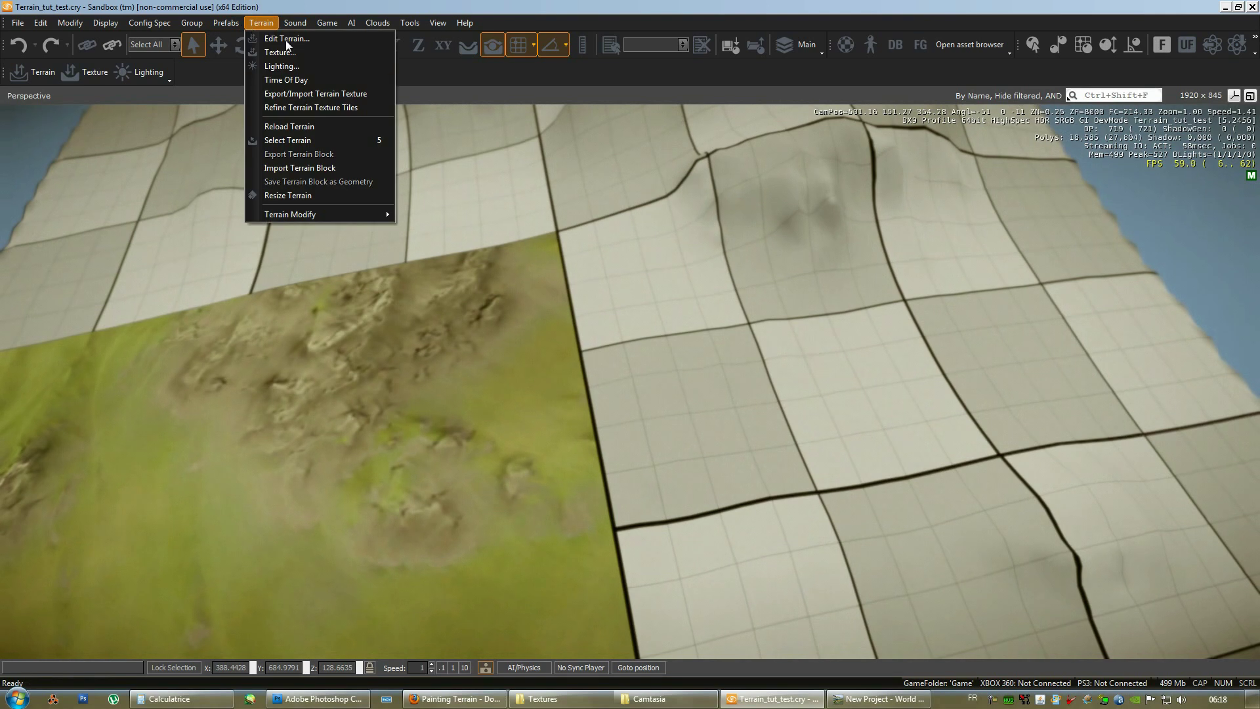
right_click_drag(381, 506, 482, 205)
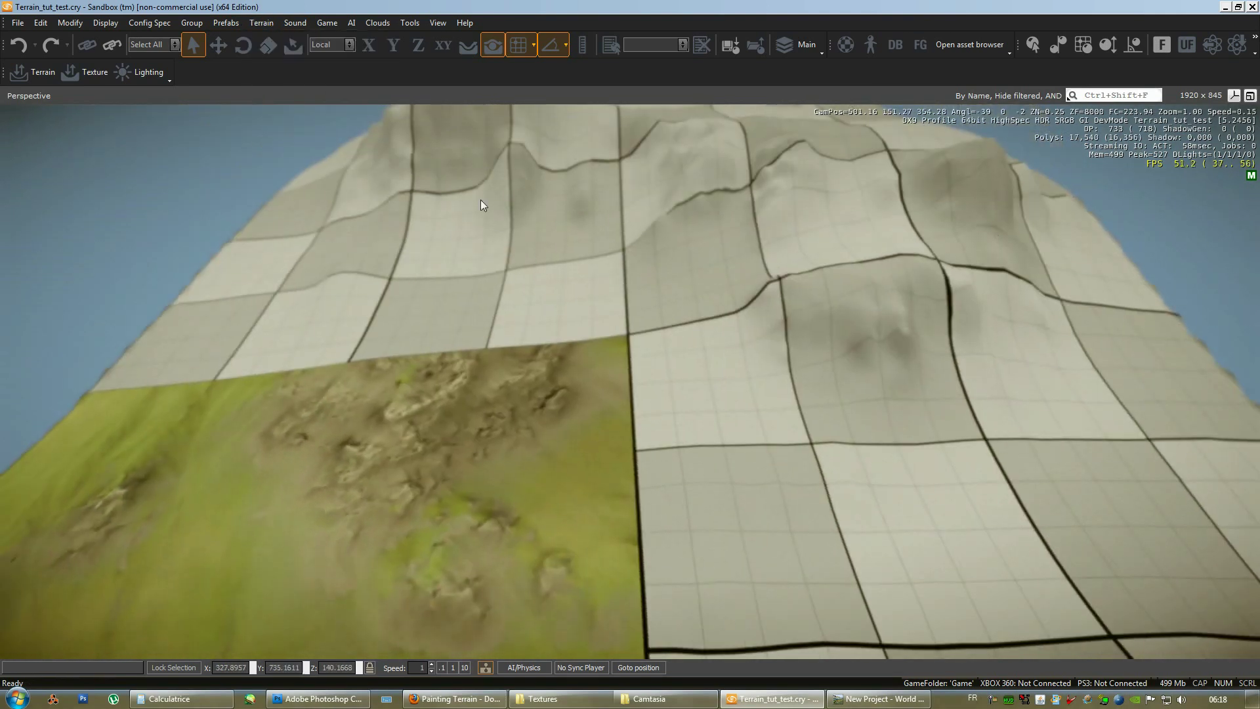
right_click_drag(398, 545, 540, 373)
right_click_drag(237, 396, 689, 396)
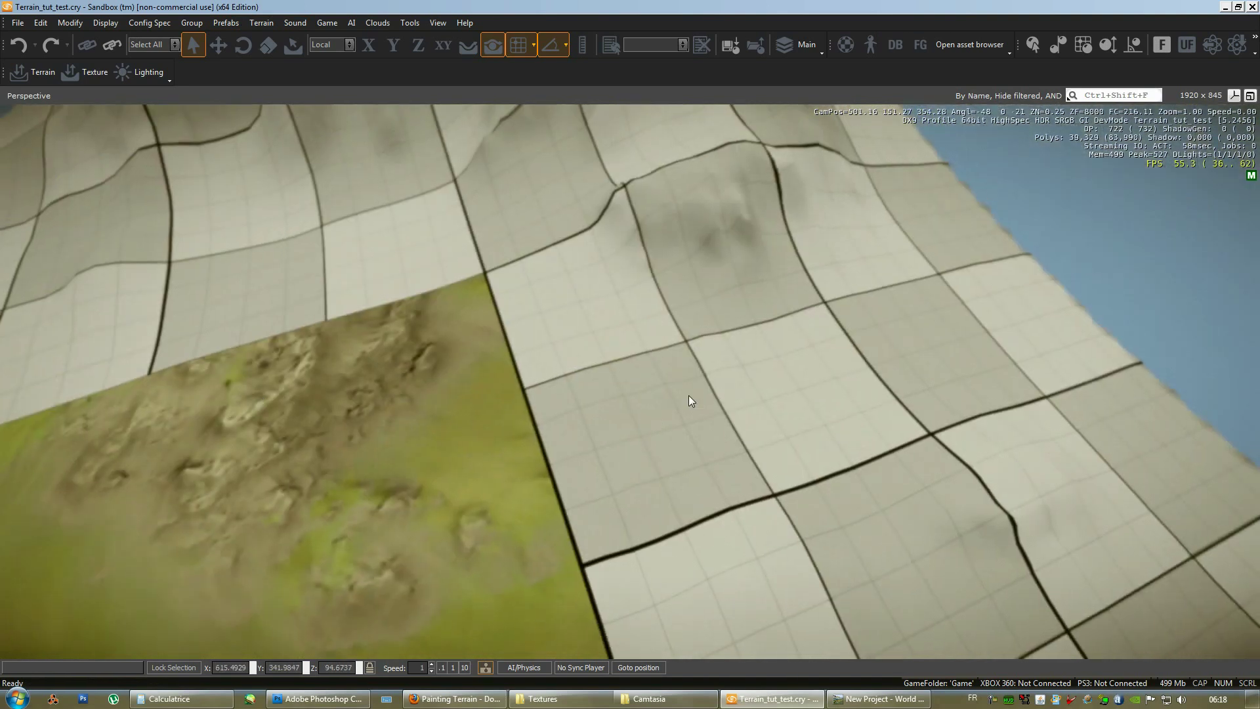
right_click_drag(557, 174, 765, 243)
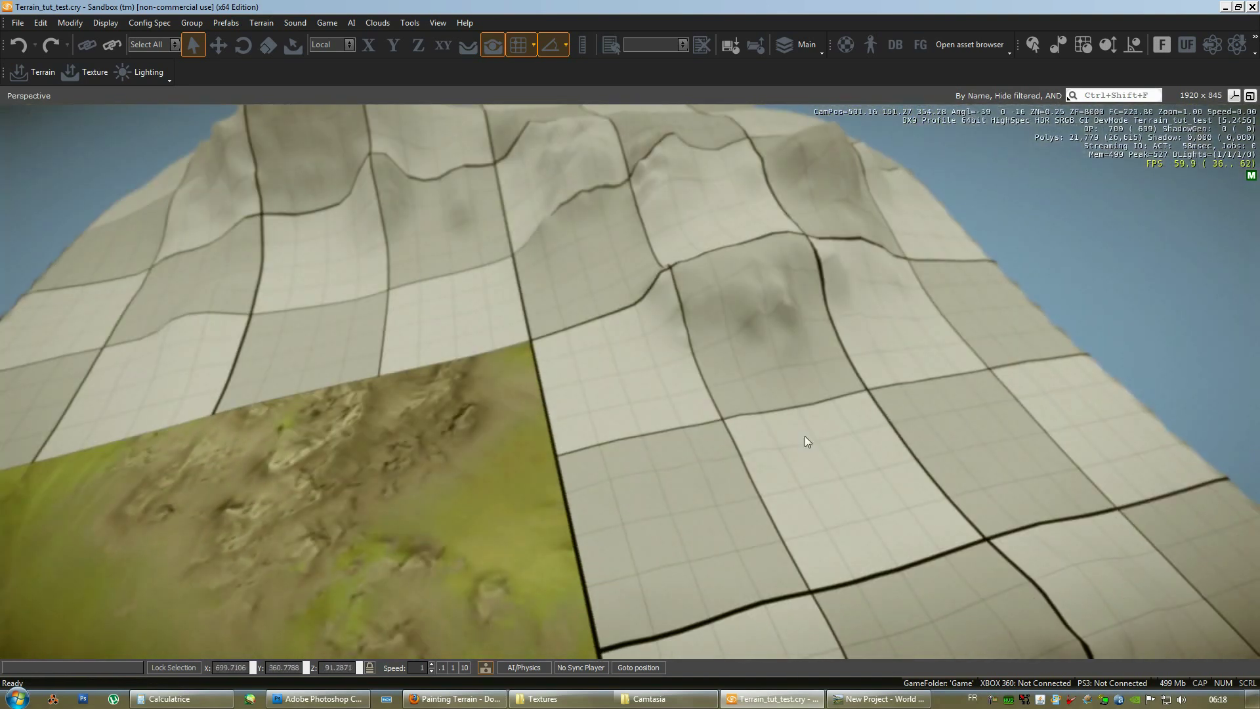
mouse_move(467, 578)
right_mouse_down()
mouse_move(577, 513)
mouse_move(768, 361)
right_mouse_up()
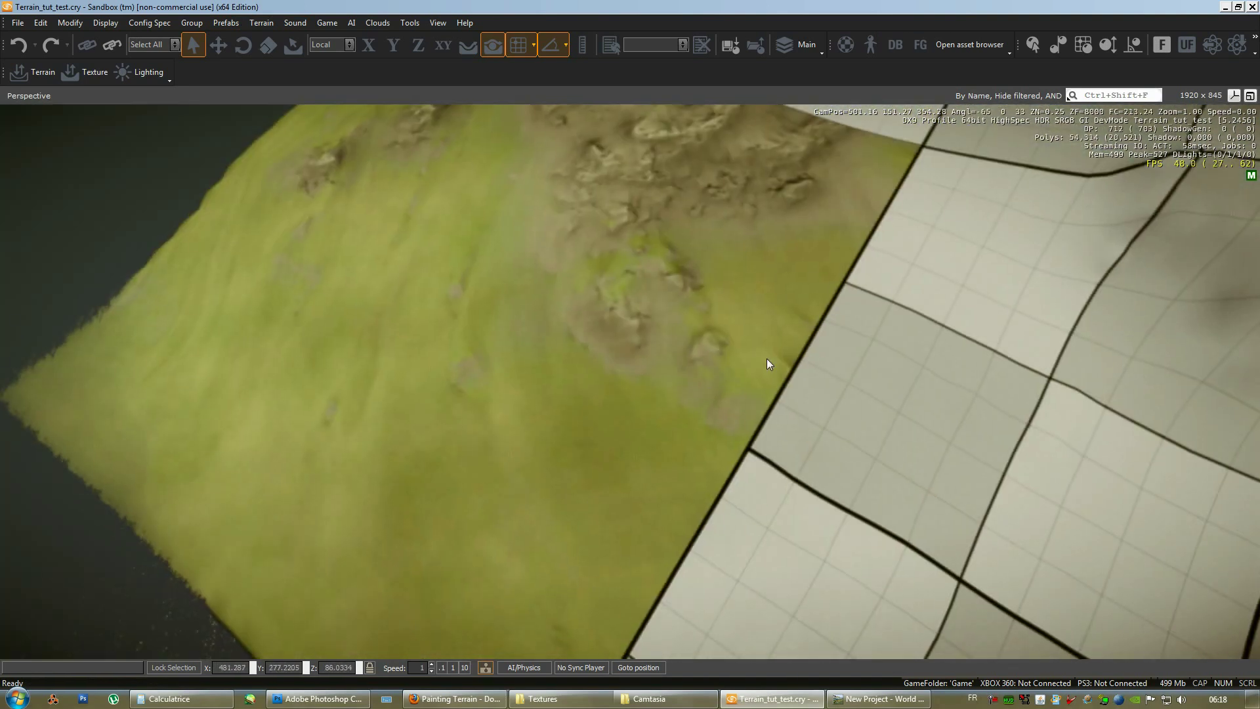
right_click_drag(814, 327, 884, 251)
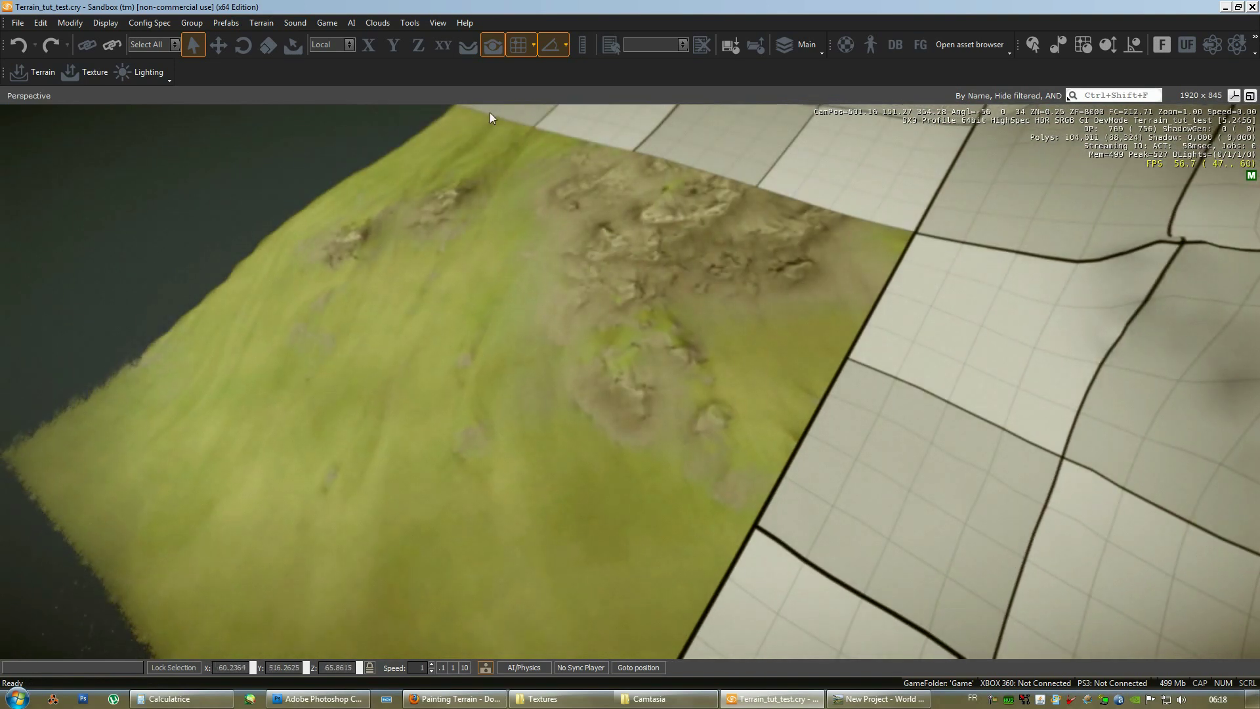
mouse_move(506, 242)
right_mouse_down()
mouse_move(602, 282)
mouse_move(723, 437)
mouse_move(492, 359)
right_mouse_up()
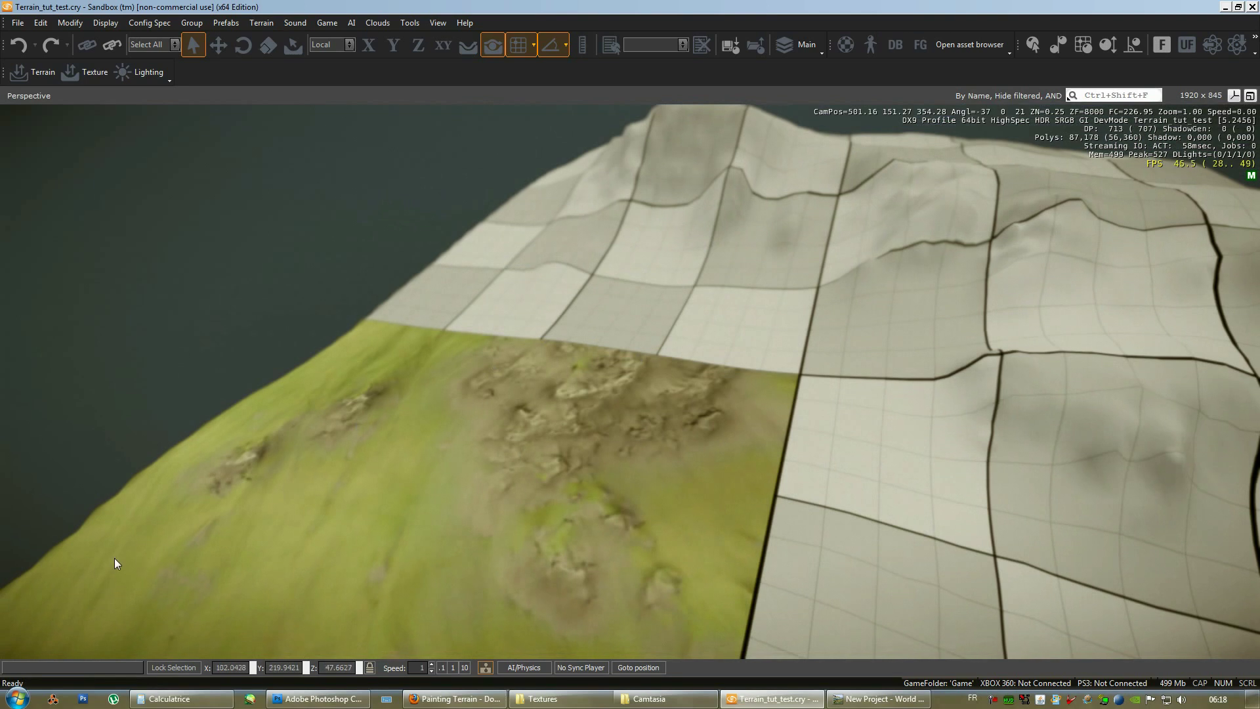
right_click_drag(588, 174, 483, 324)
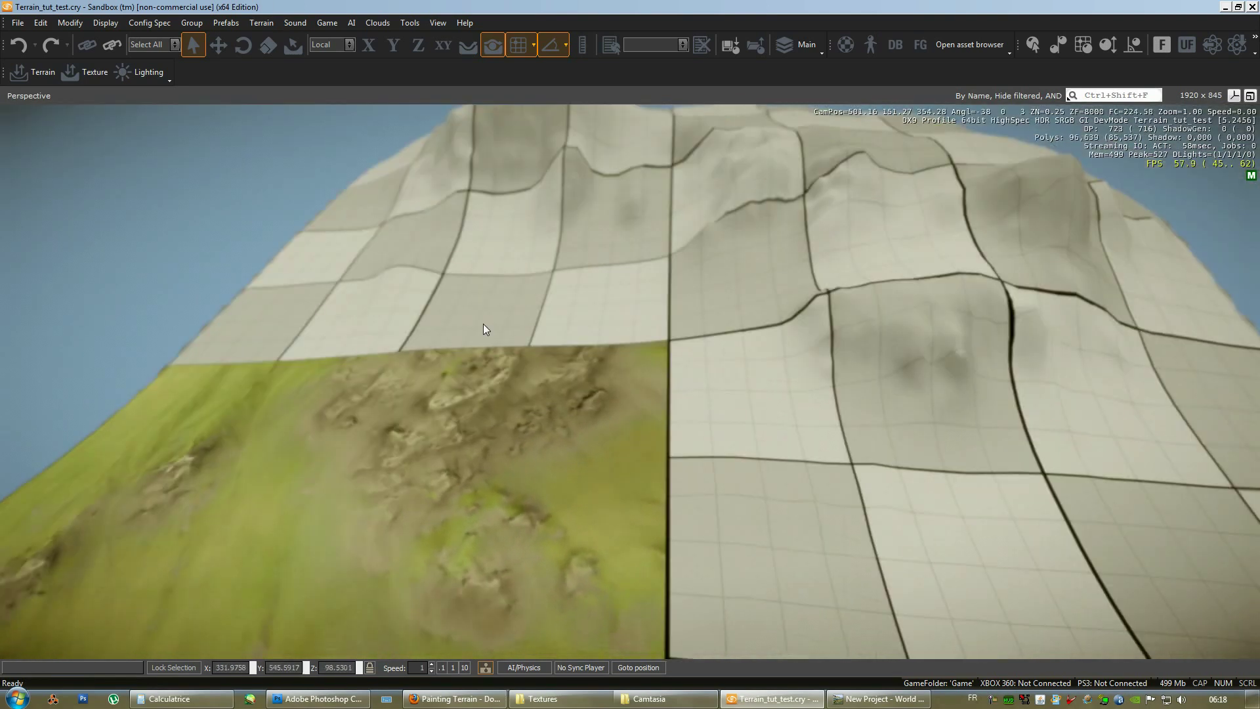
Step: Import the diffuse BMP again as the terrain texture onto all sixteen selected tiles
left_click(270, 23)
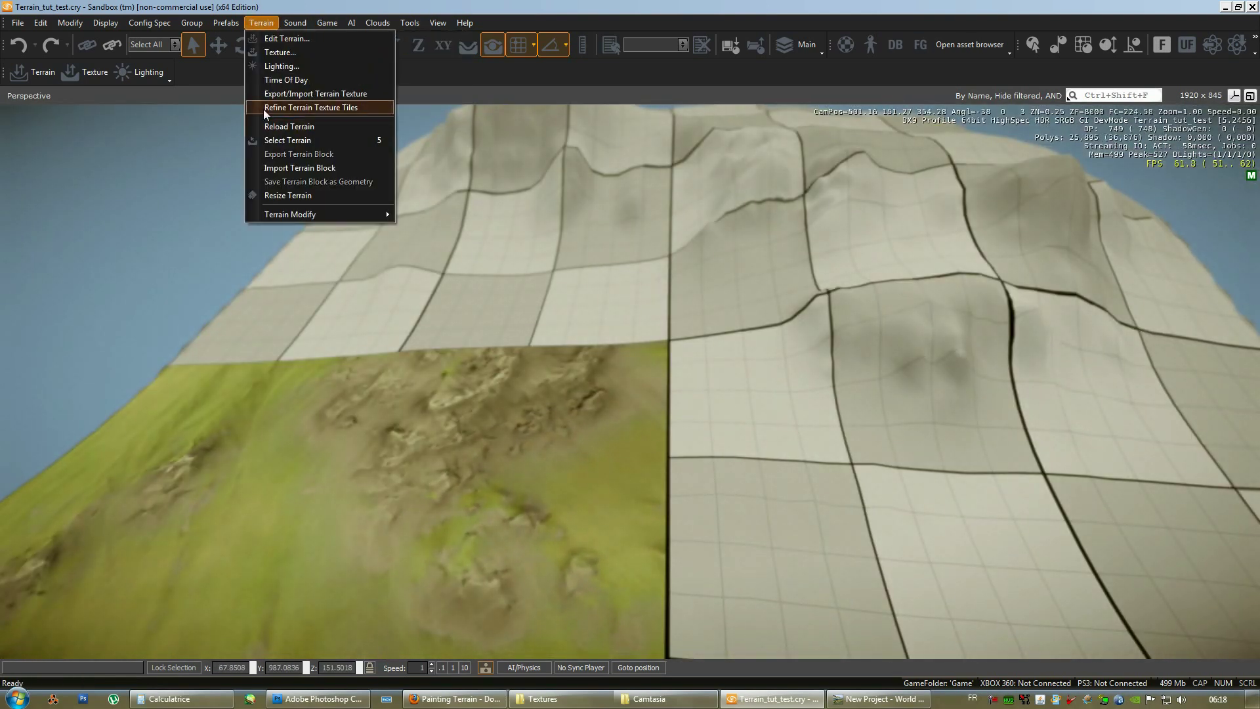
left_click(277, 95)
left_click_drag(495, 391, 628, 405)
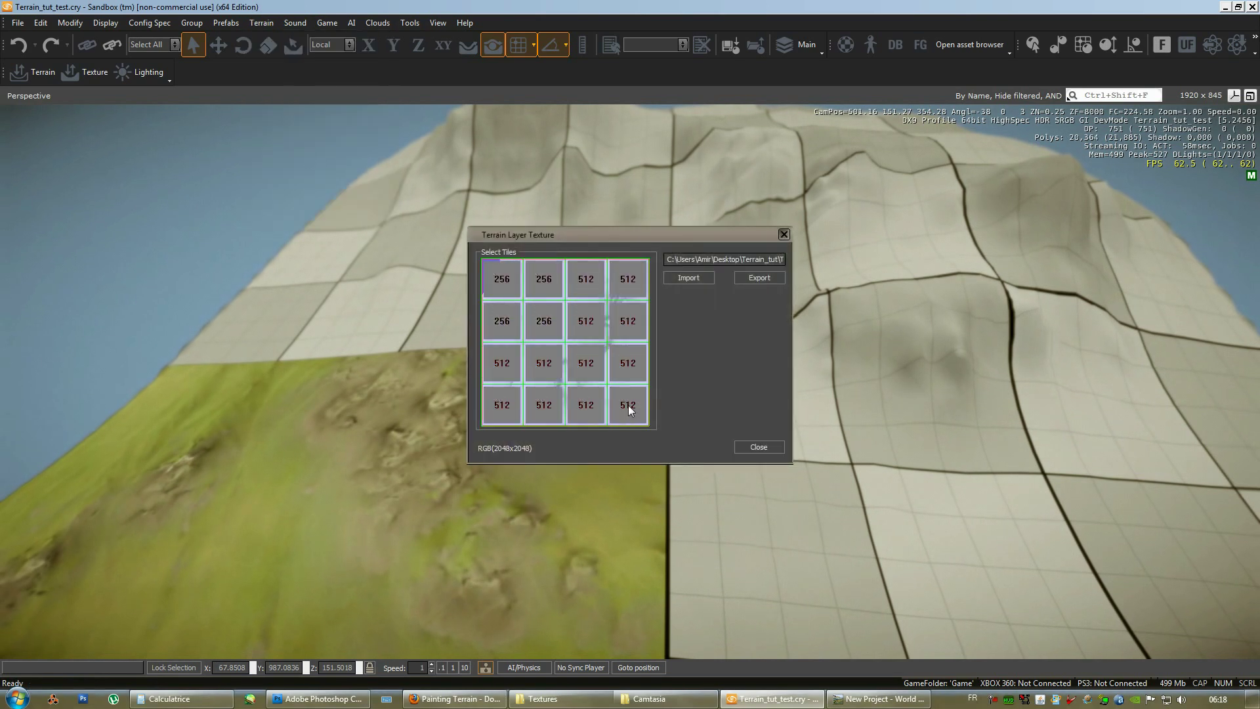
left_click(689, 278)
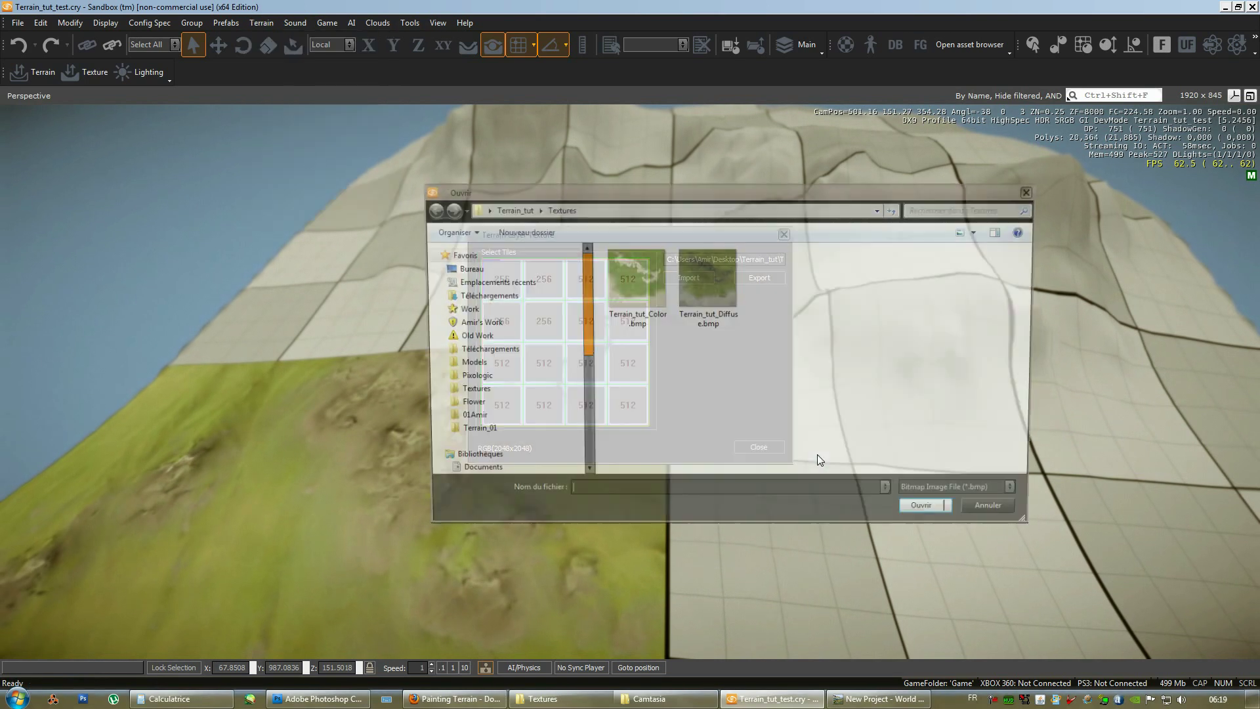
left_click(932, 515)
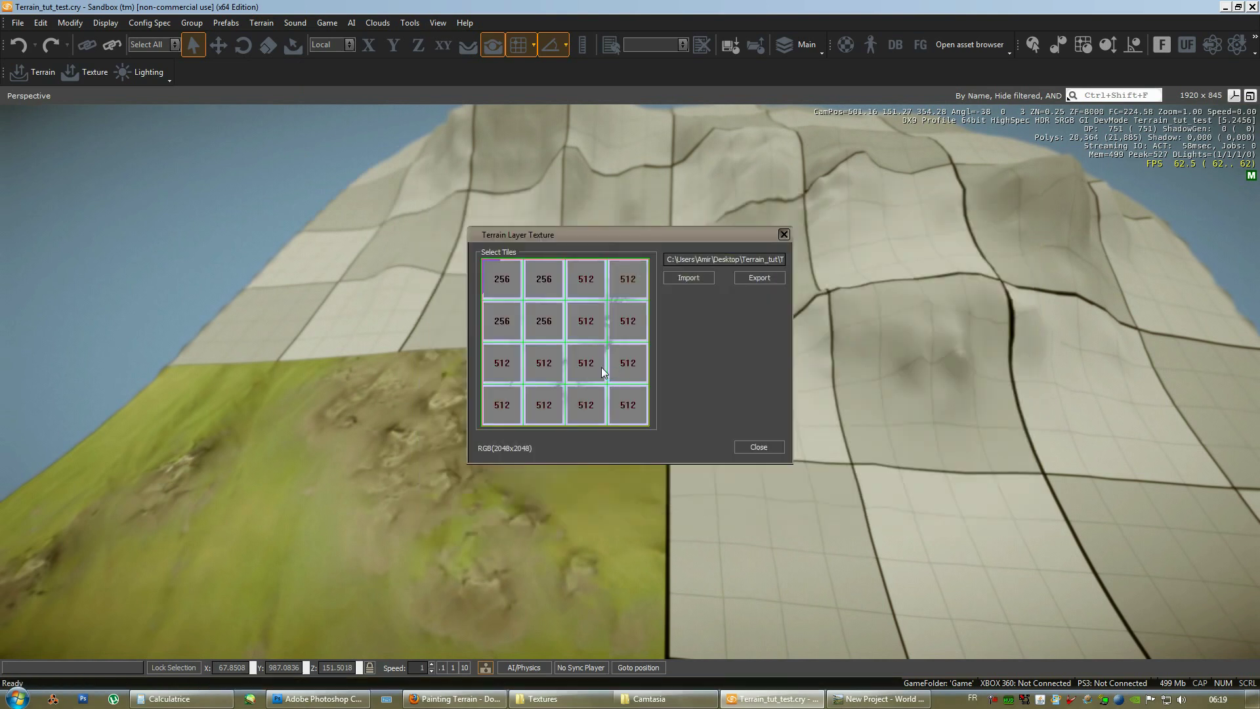
left_click(759, 447)
Step: Examine the reimported texture's rock ridge, grass and sand areas across the whole terrain from several angles
right_click_drag(533, 357, 622, 352)
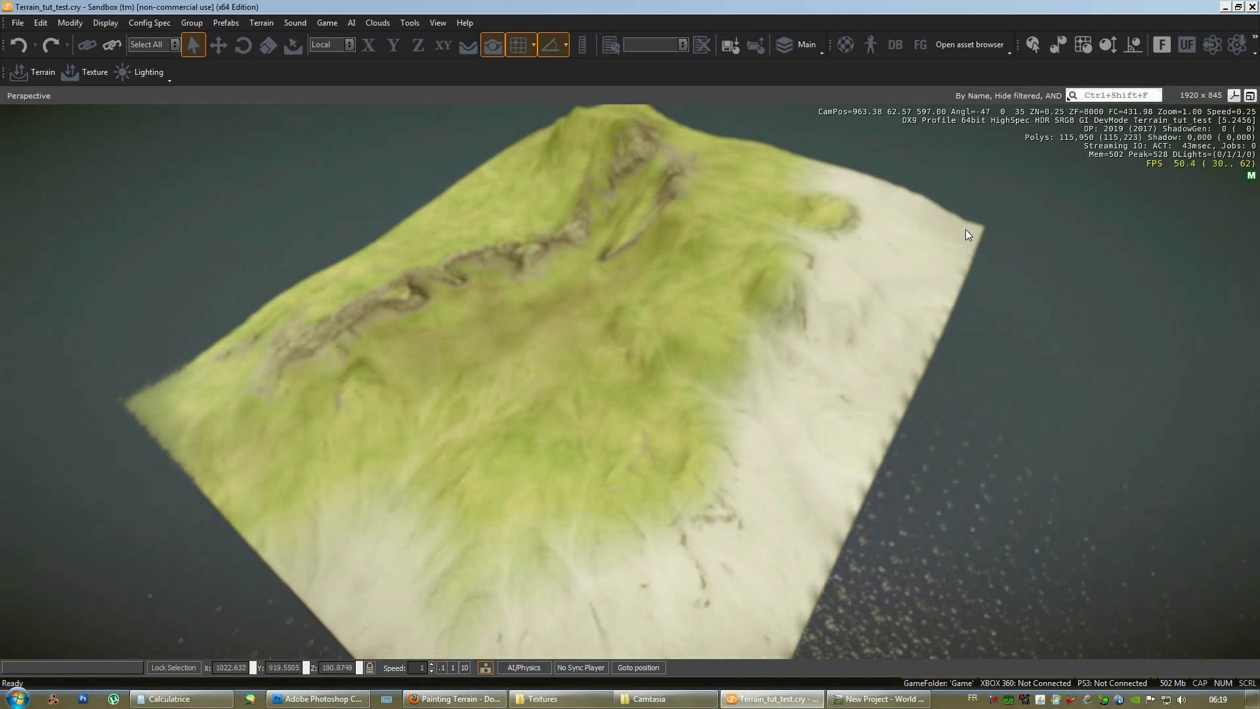
right_click_drag(747, 325, 749, 327)
right_click_drag(643, 339, 307, 375)
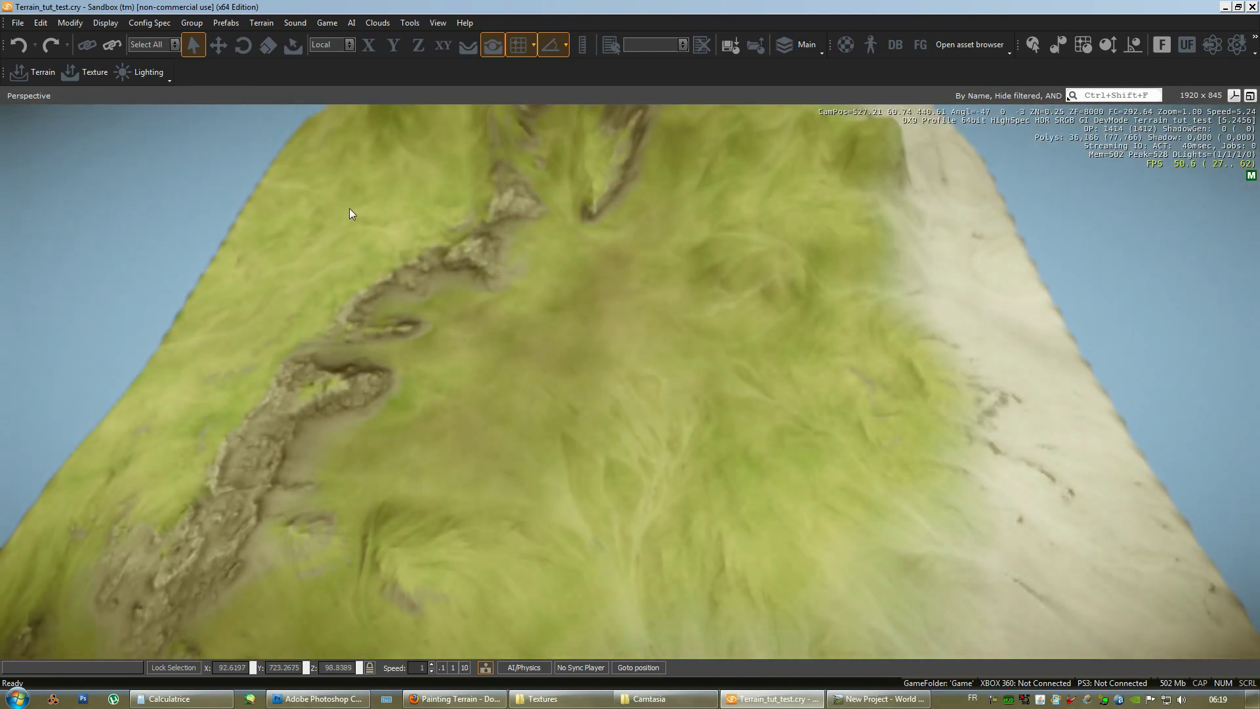
right_click_drag(349, 208, 447, 285)
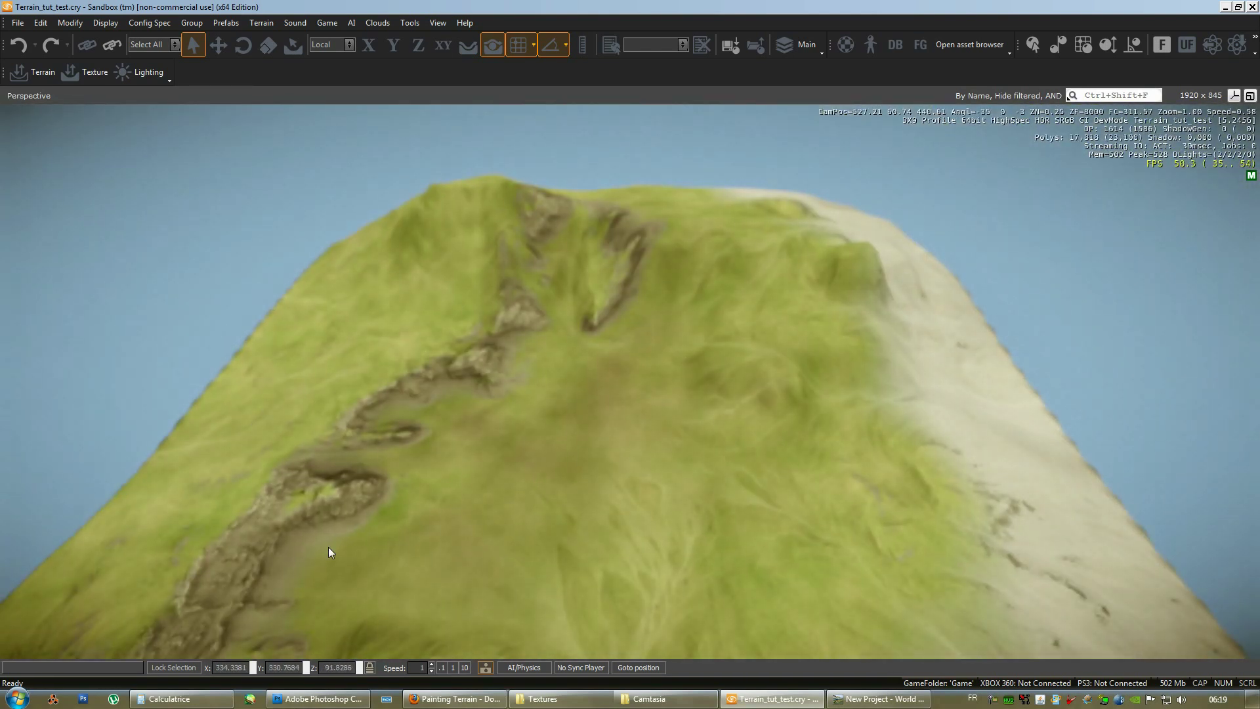
right_click_drag(551, 431, 308, 538)
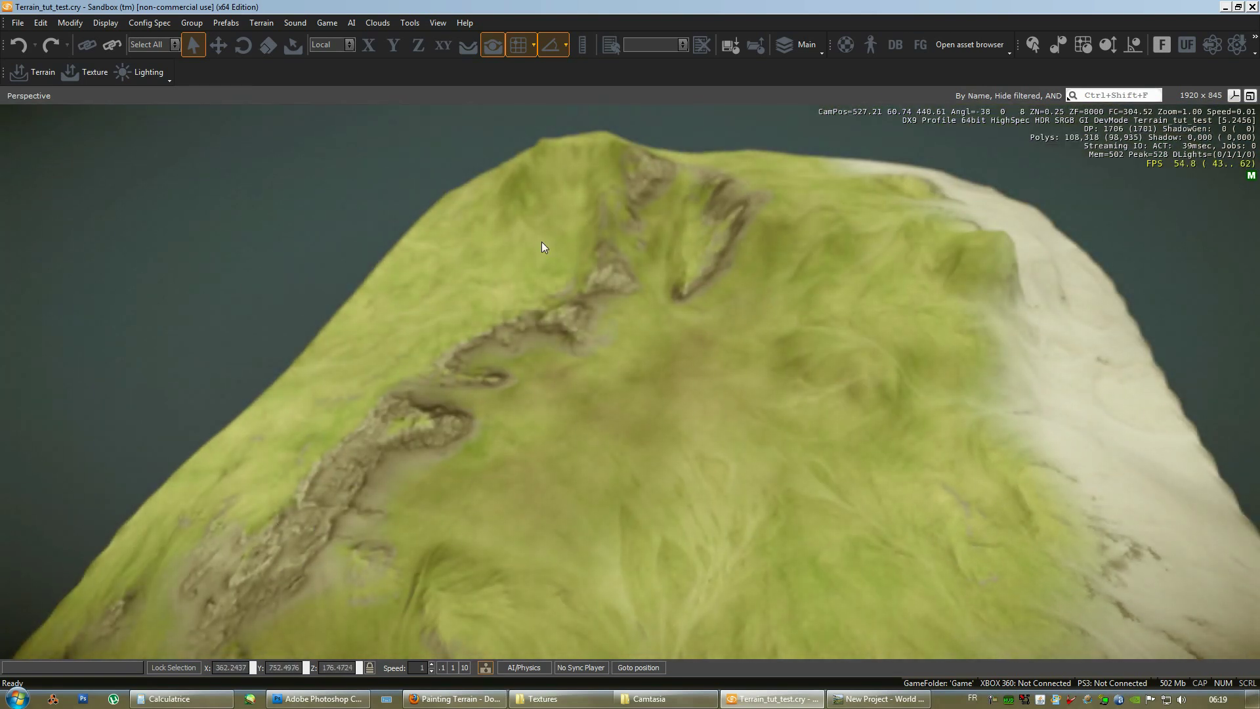
right_click_drag(873, 187, 826, 269)
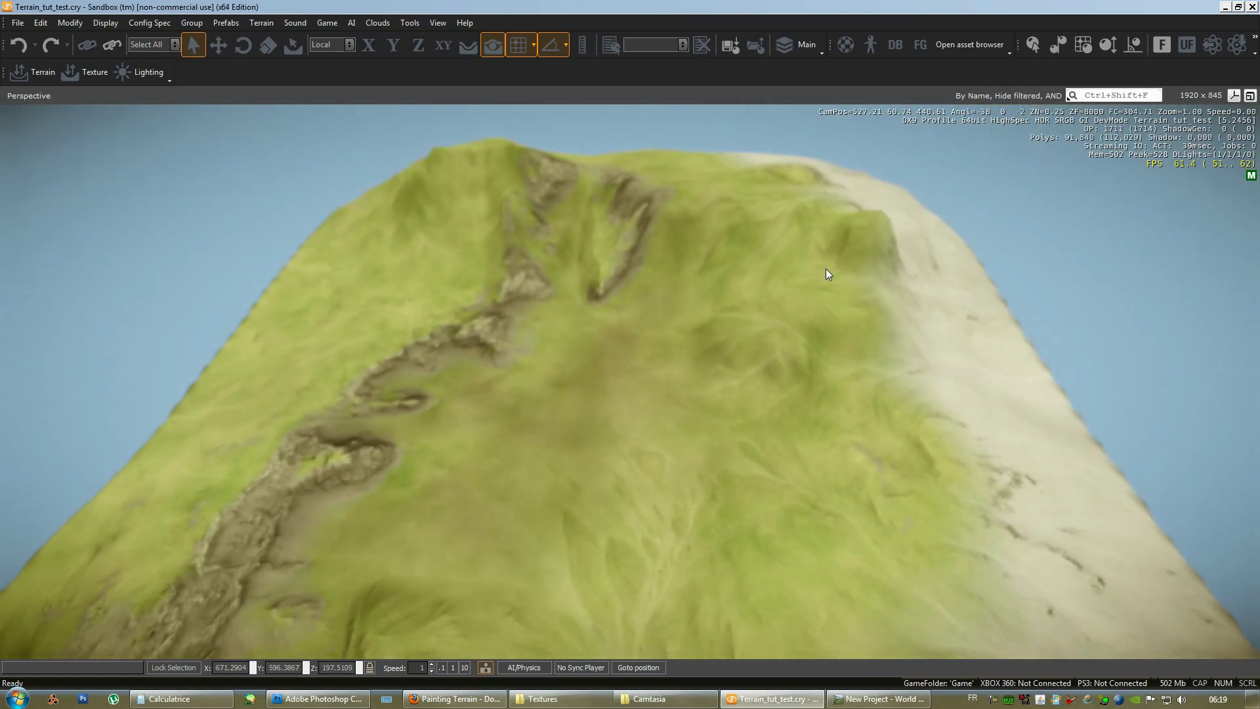
right_click_drag(807, 215, 903, 238)
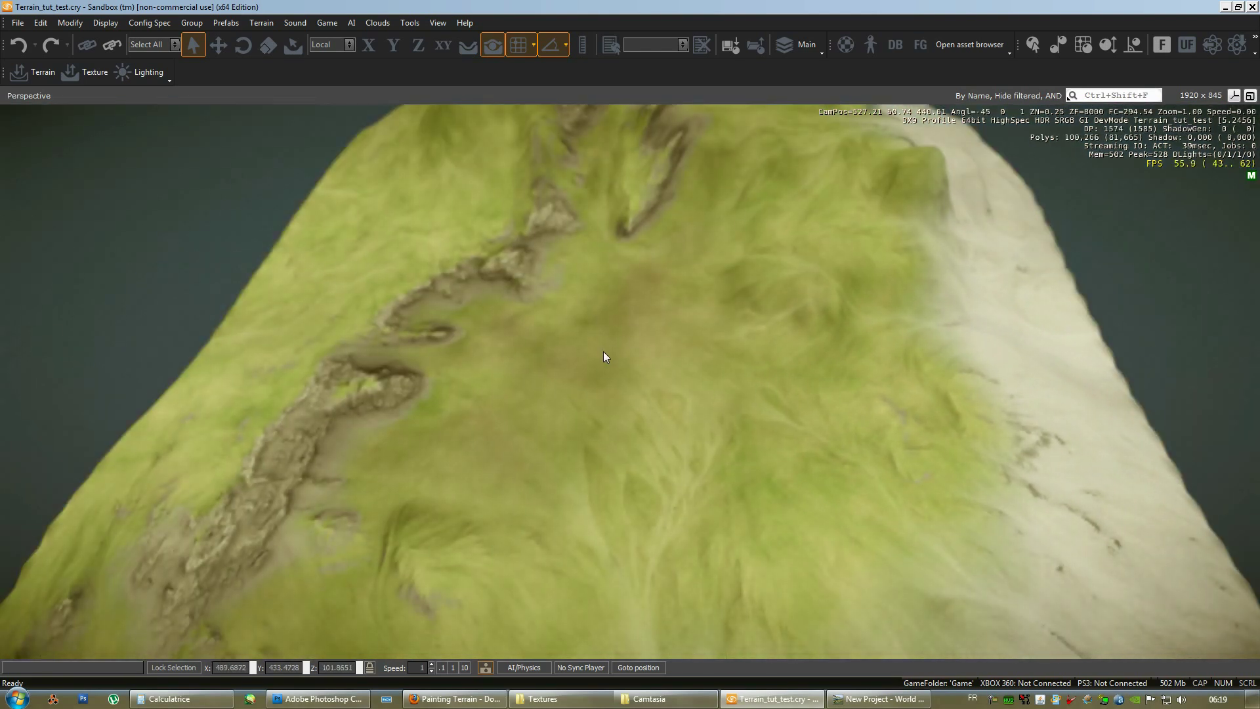
left_click(261, 23)
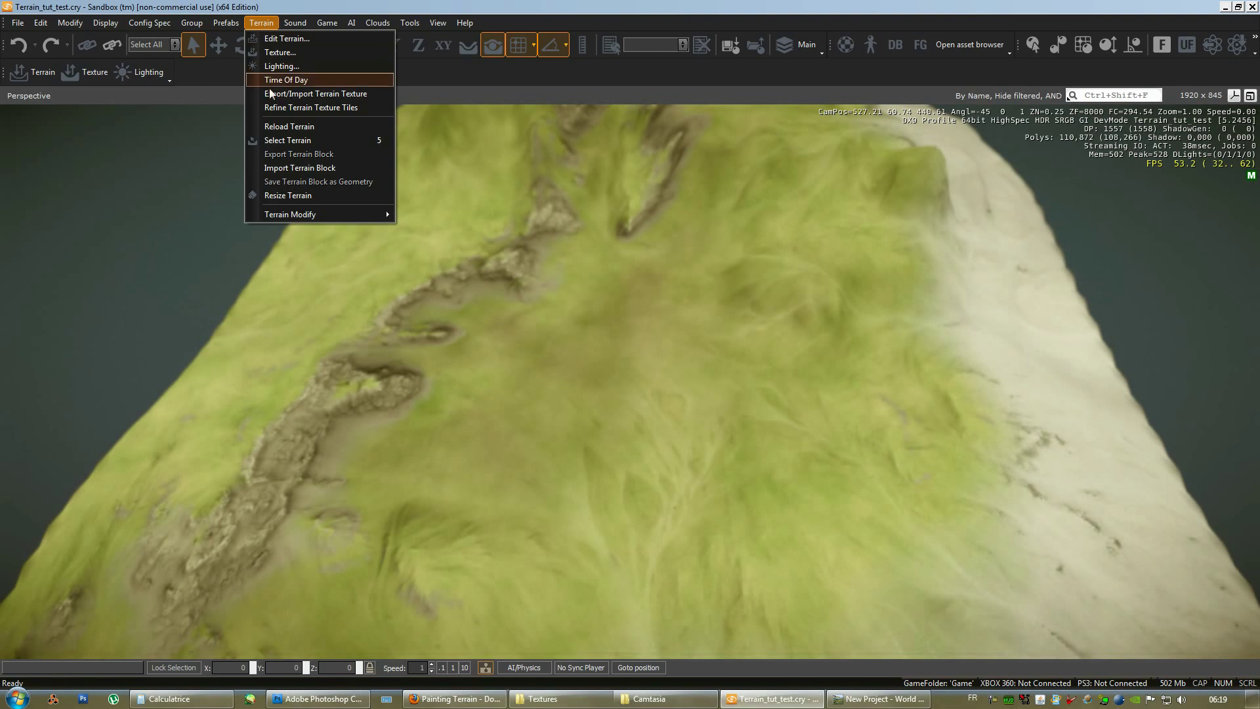
left_click(310, 5)
right_click_drag(695, 401, 692, 315)
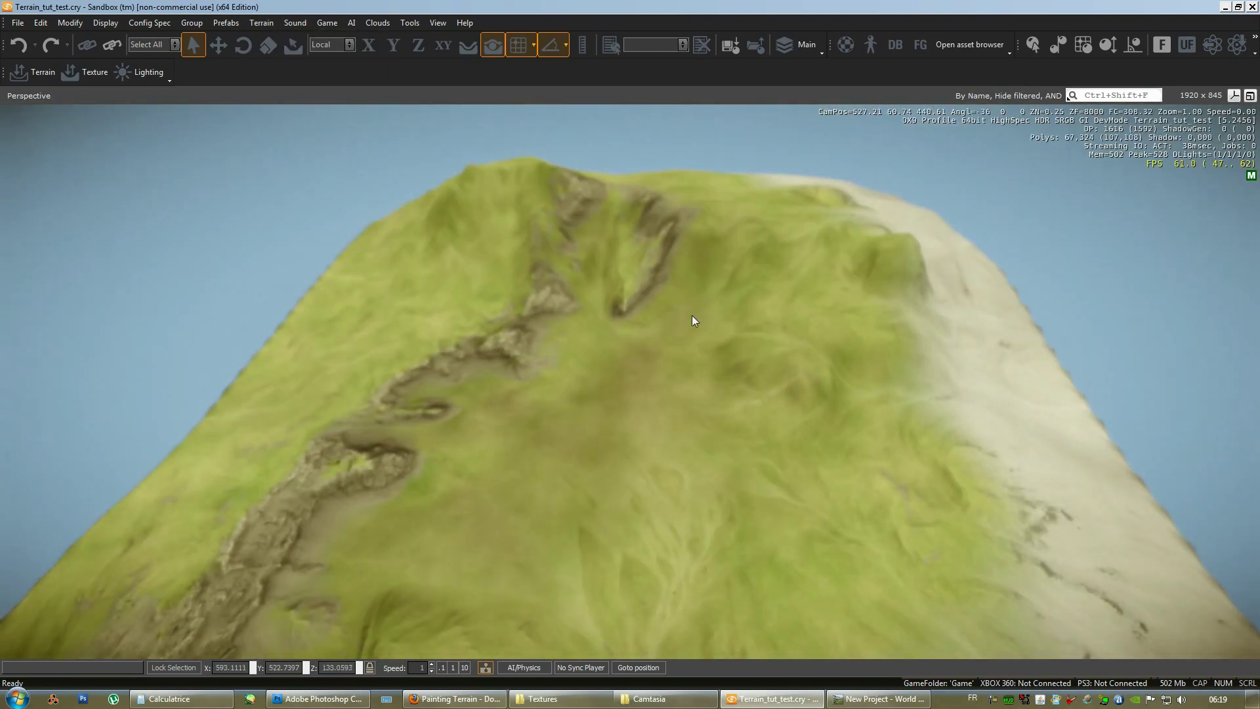
right_click_drag(787, 339, 786, 322)
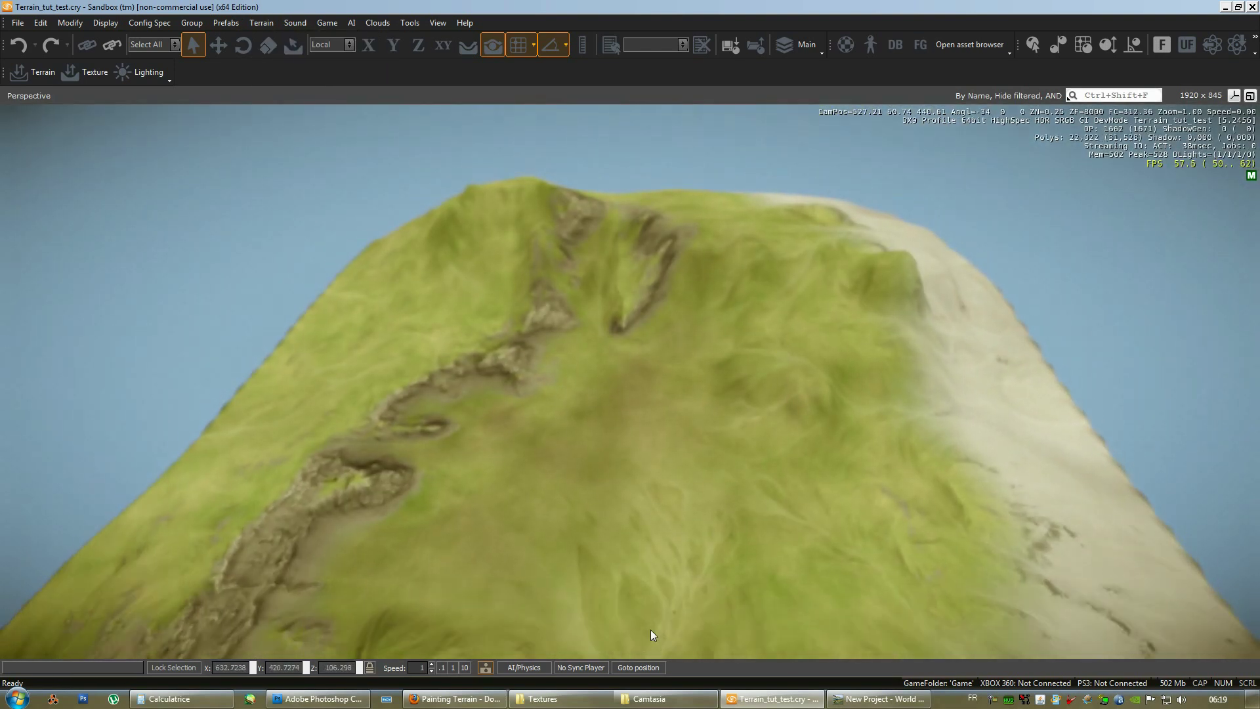
Step: Switch to the Textures folder and open Terrain_tut_Diffuse.bmp in Photoshop
left_click(563, 699)
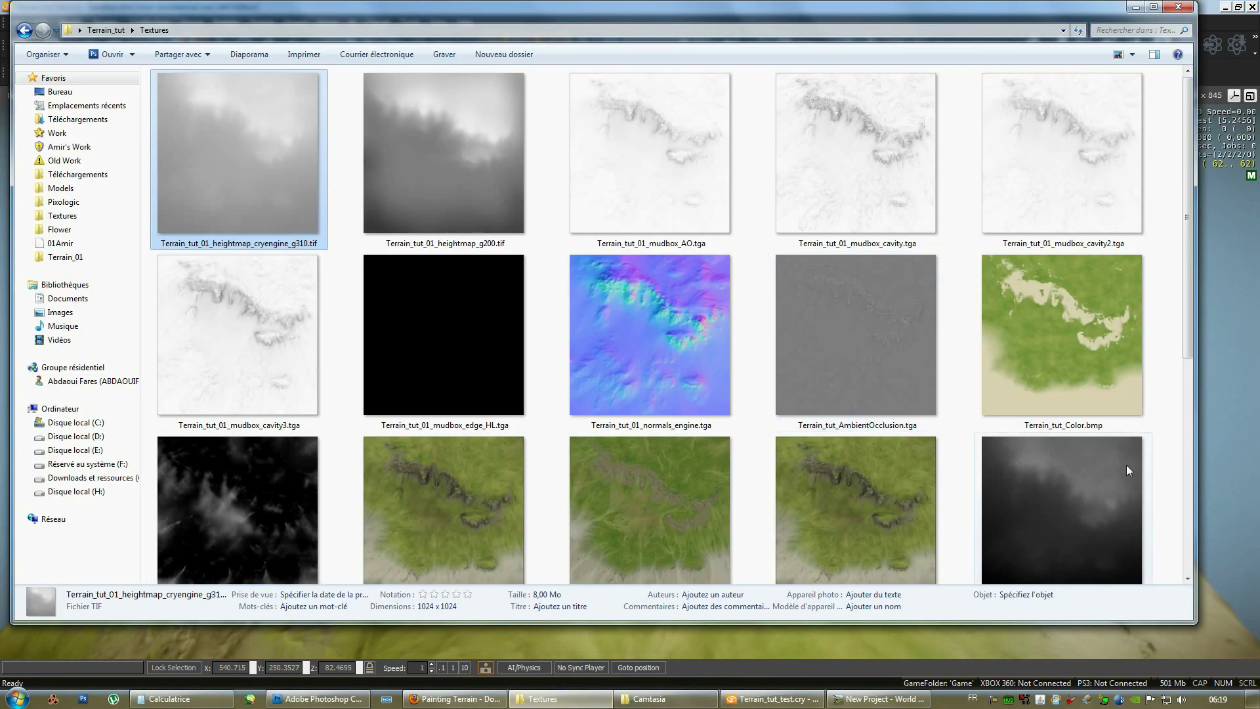
scroll(800, 420, "down", 1)
left_click(908, 464)
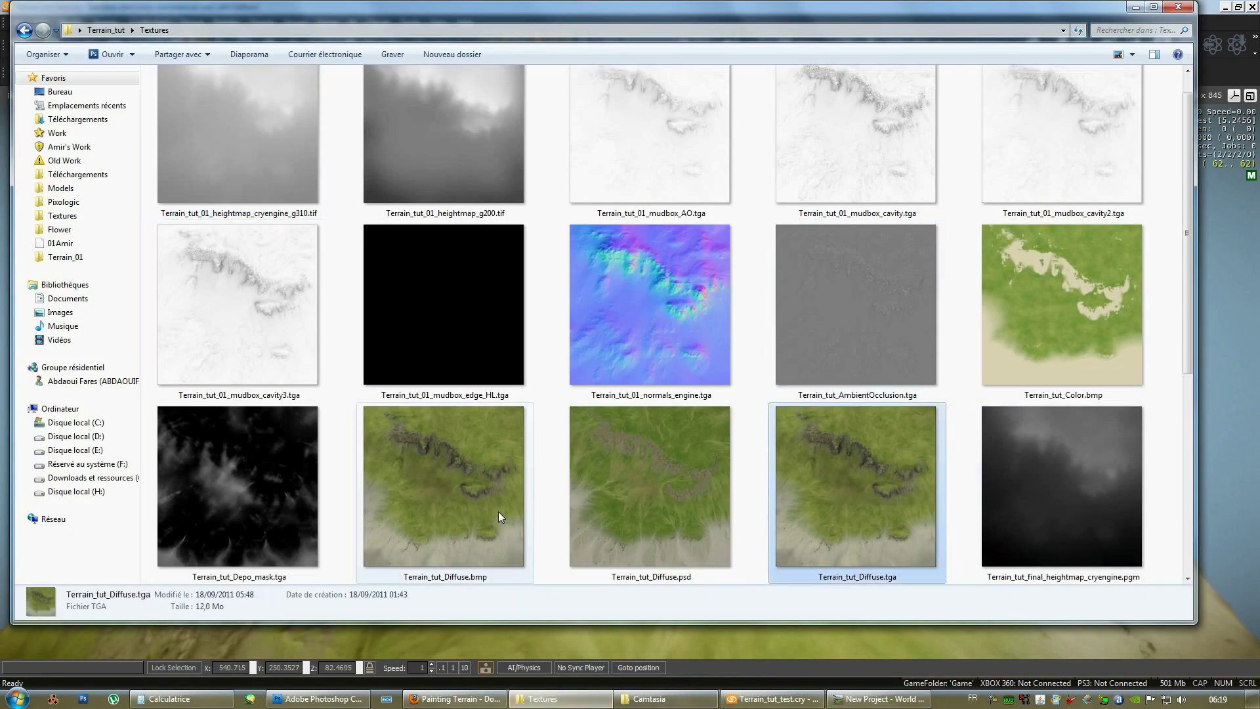
left_click(448, 466)
left_click_drag(444, 447, 530, 443)
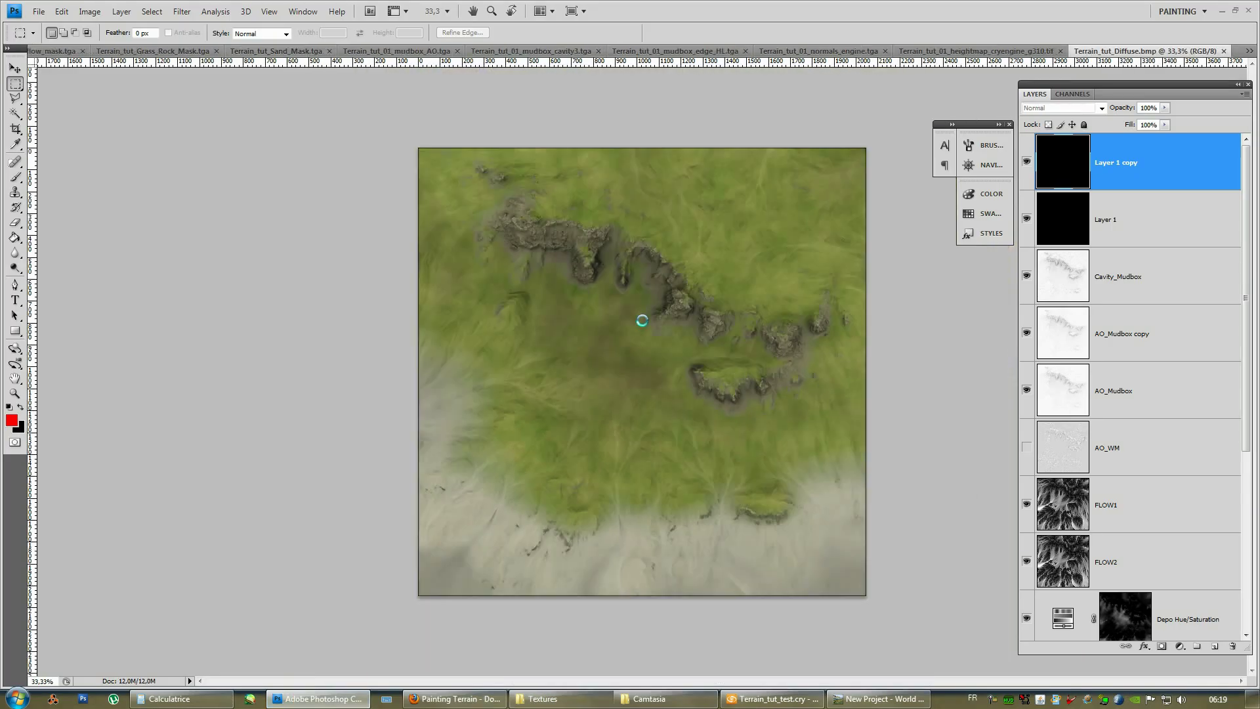
Step: Rotate the diffuse BMP's canvas 90° counterclockwise and save the file under the same name
left_click(88, 12)
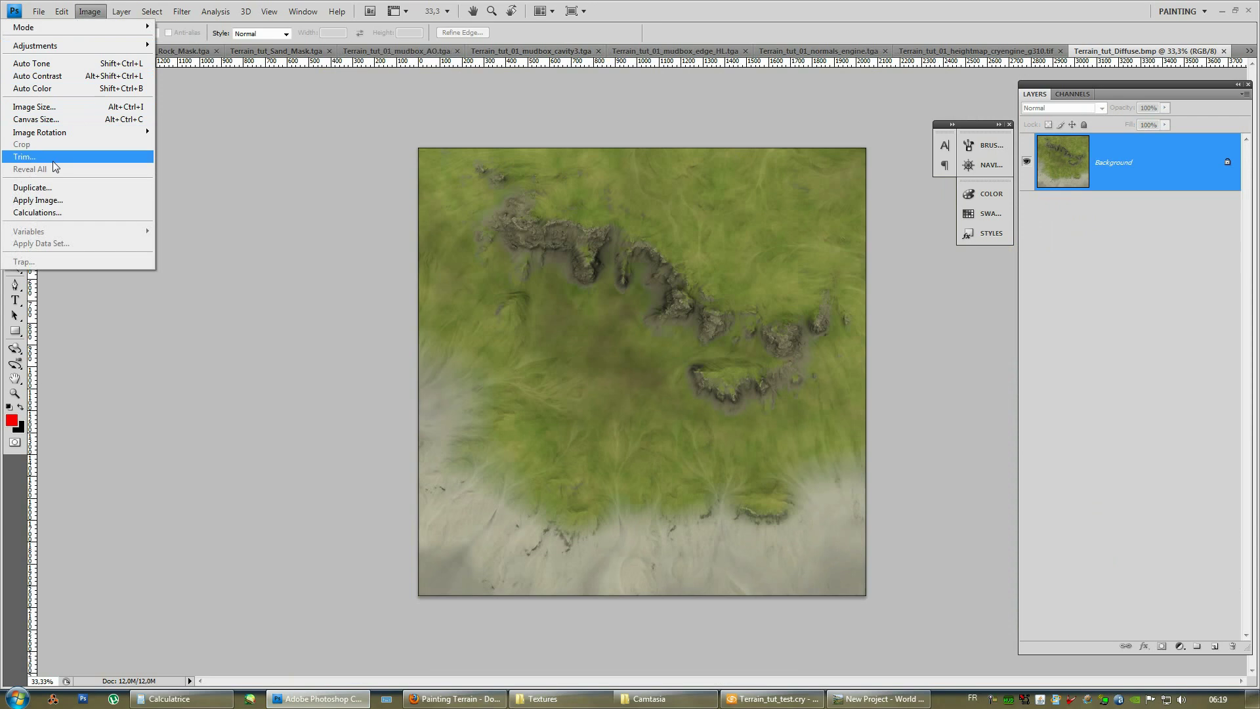
mouse_move(58, 15)
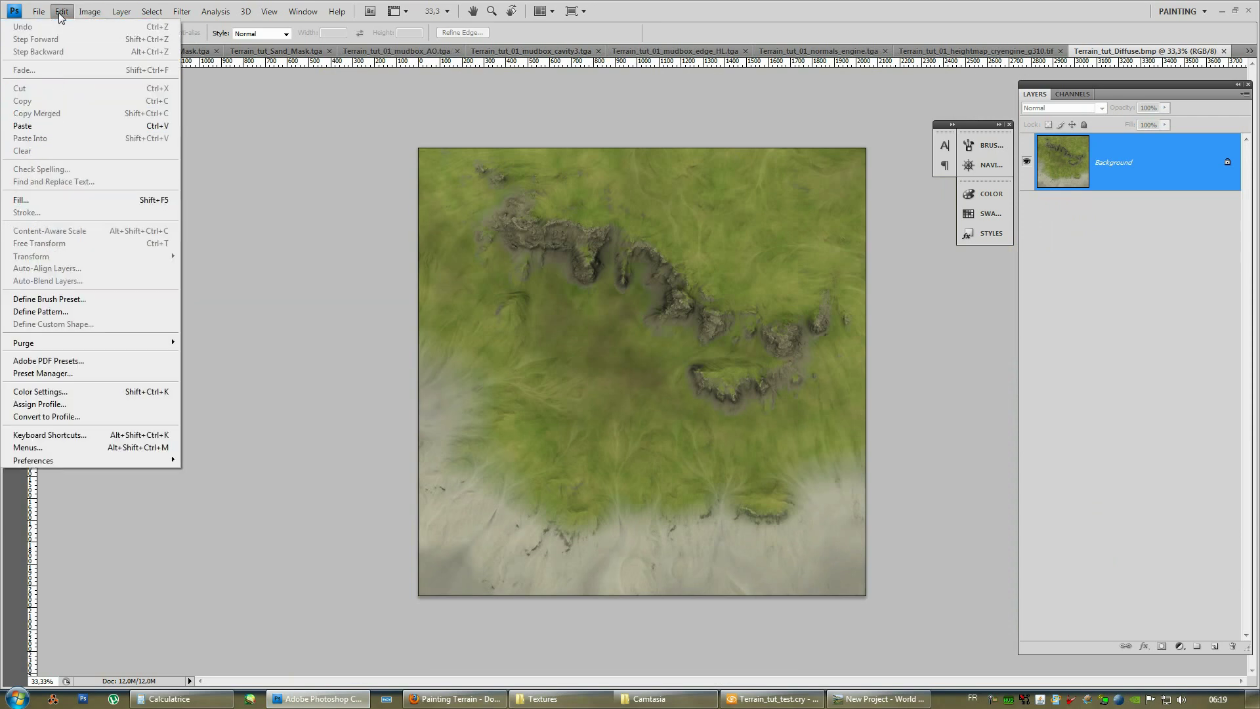
key("Escape")
key("ctrl+a")
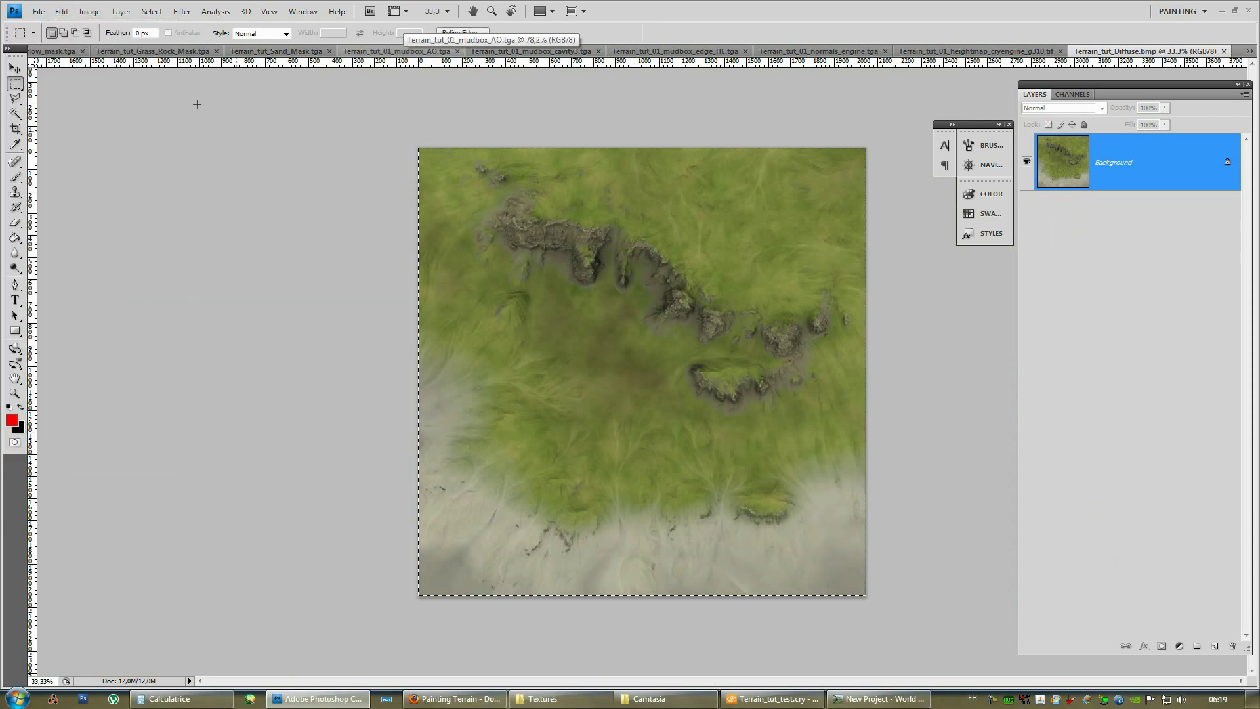
left_click(89, 12)
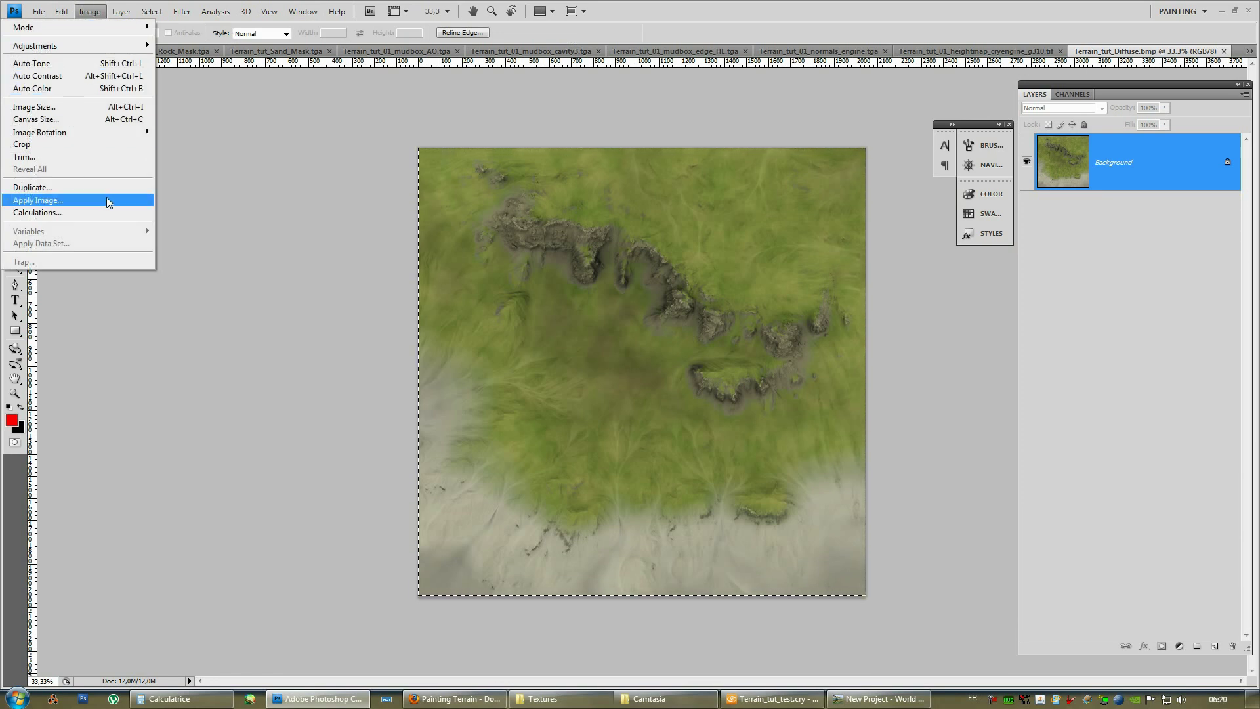
mouse_move(85, 136)
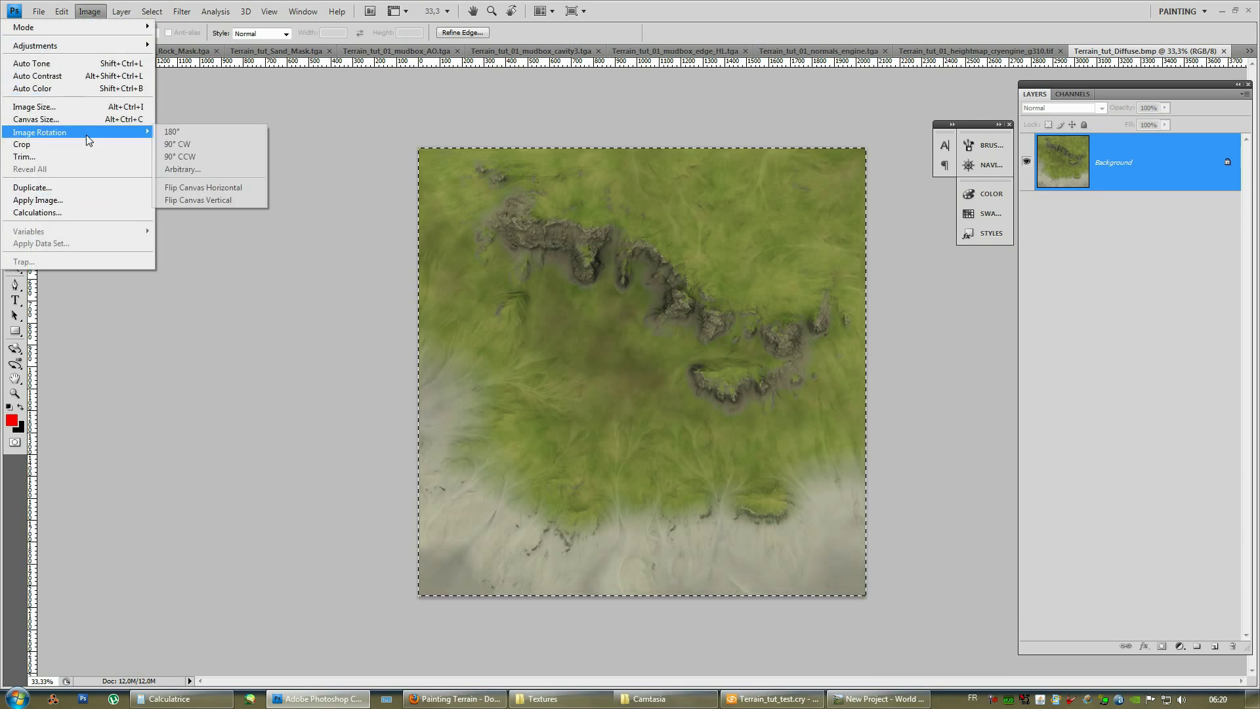
left_click(186, 158)
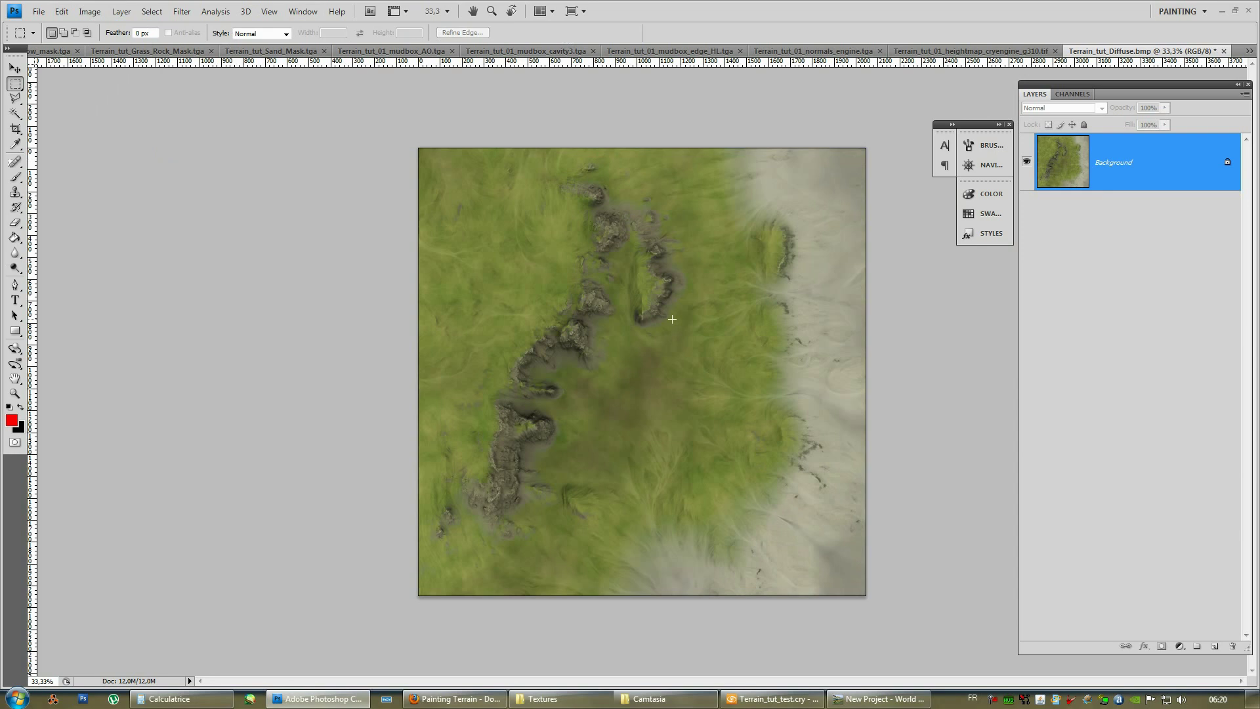
key("ctrl+s")
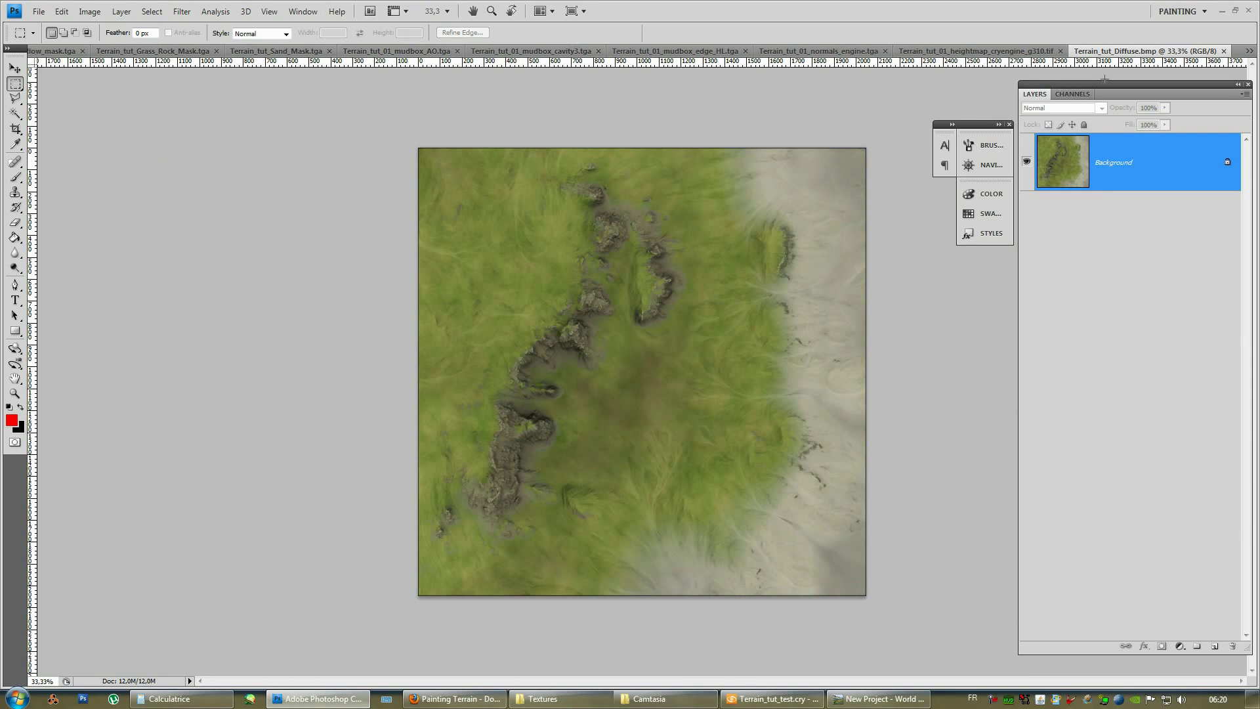
Step: Check the rotated Terrain_tut_Diffuse.bmp in the Textures folder against the terrain, and return to Sandbox
left_click(1219, 13)
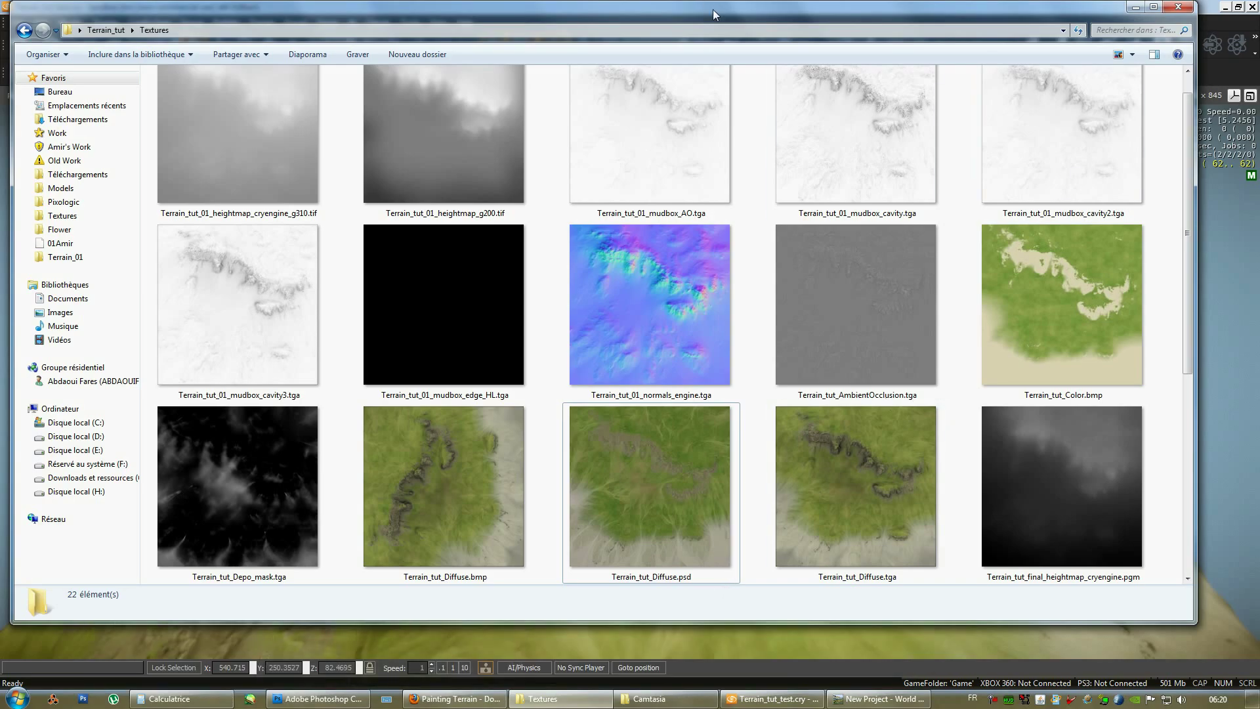
left_click(458, 451)
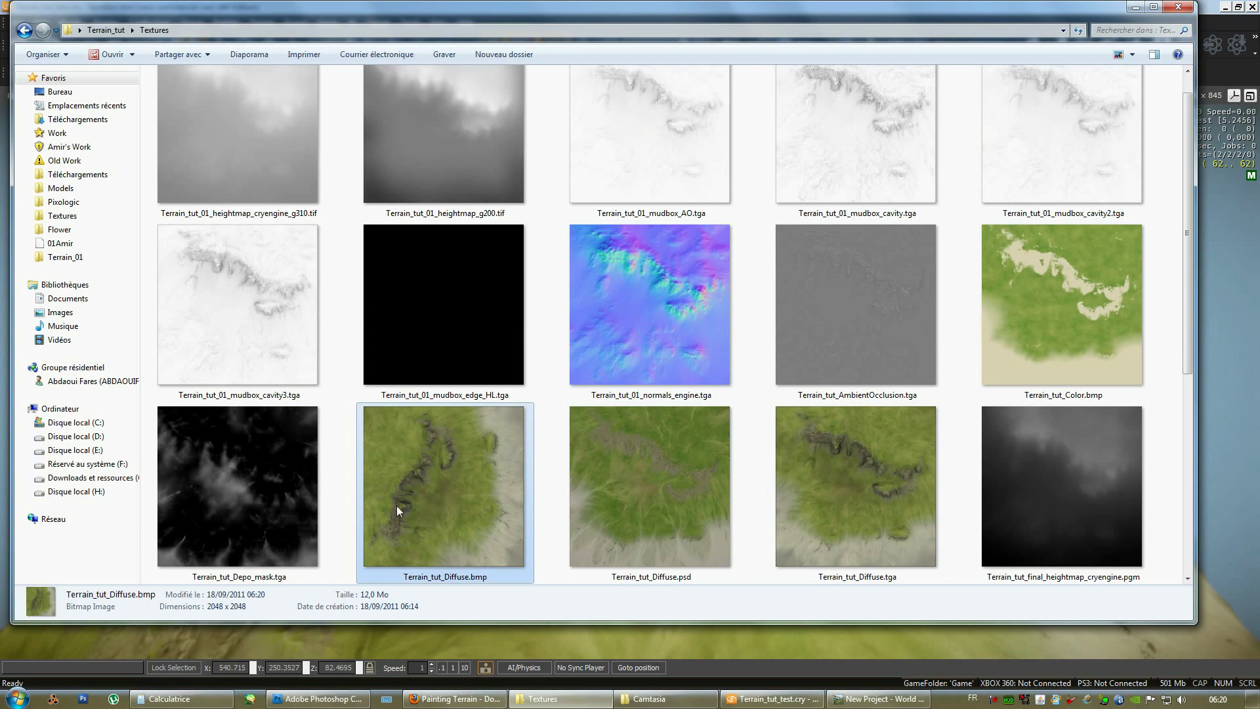
left_click_drag(628, 6, 579, 204)
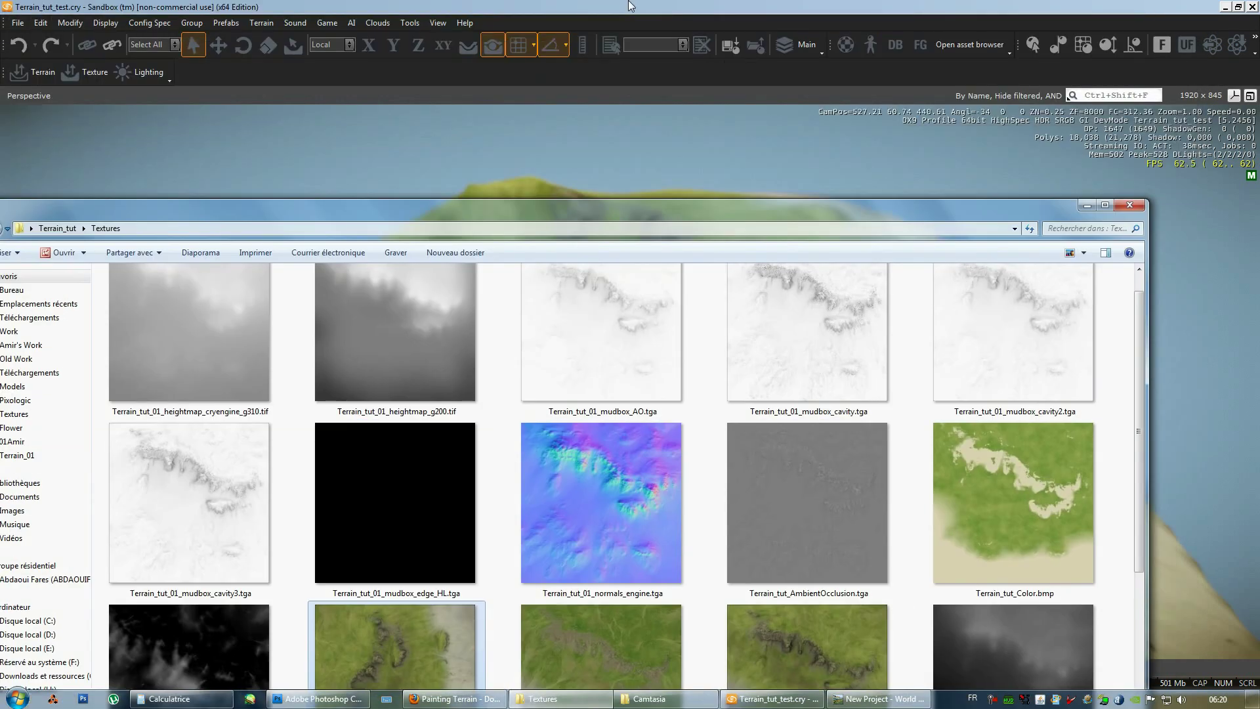
left_click(846, 165)
Step: Import the rotated Terrain_tut_Diffuse.bmp as the terrain texture onto all sixteen selected tiles
left_click(258, 23)
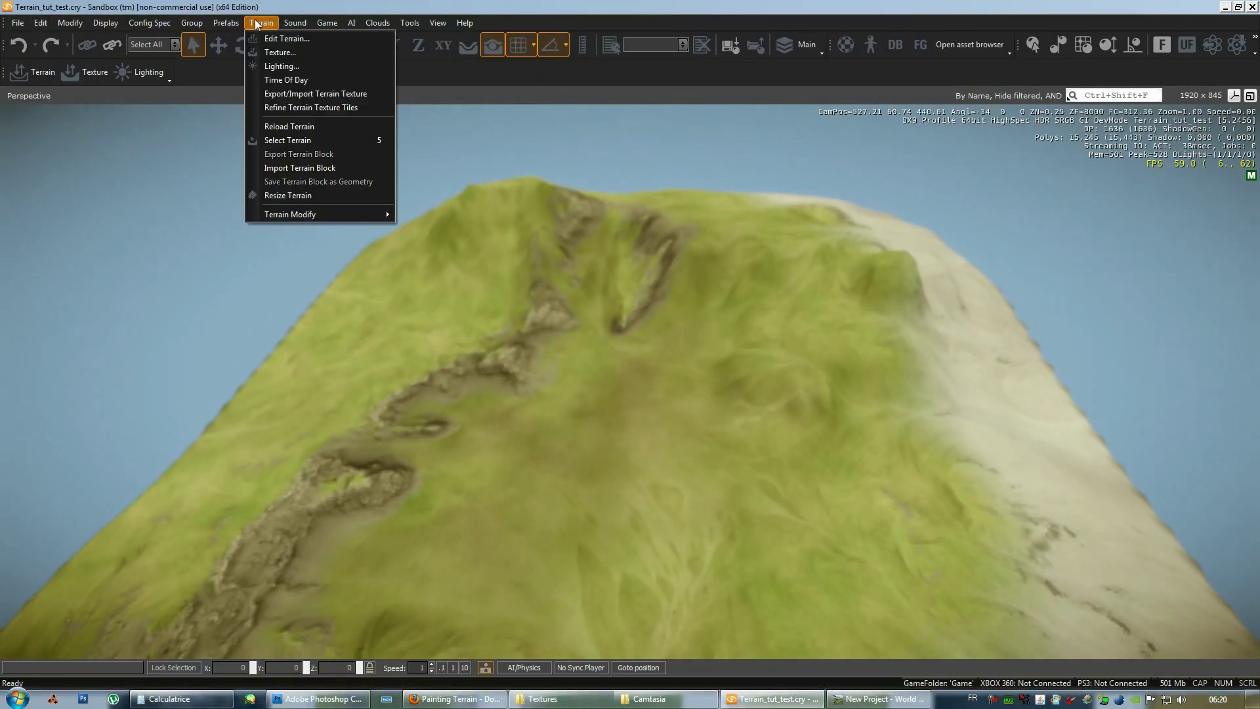
left_click(276, 93)
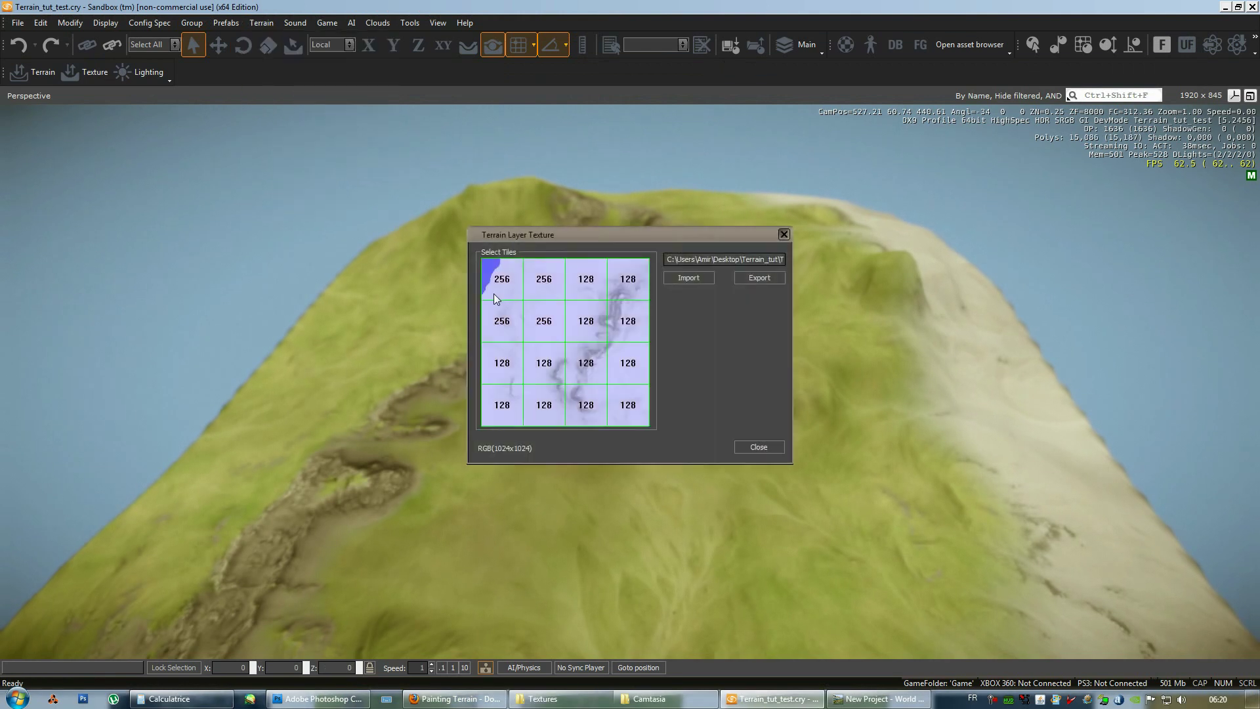
left_click_drag(509, 280, 632, 422)
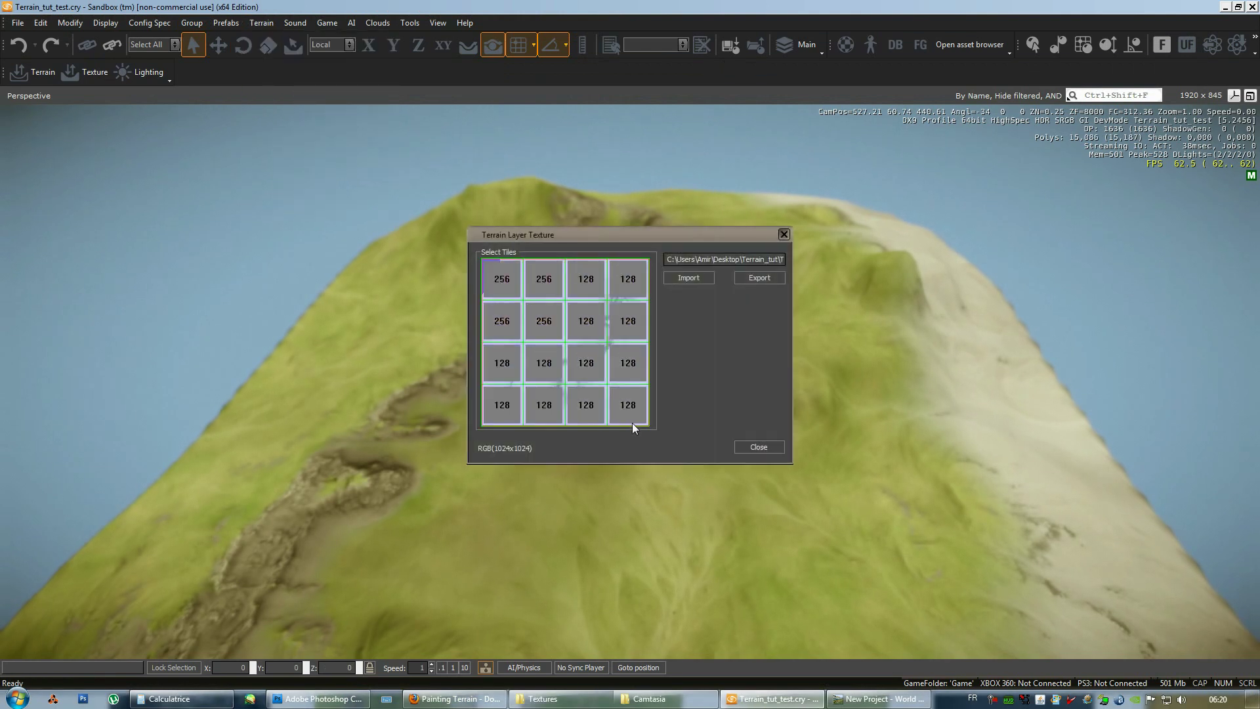
left_click(688, 278)
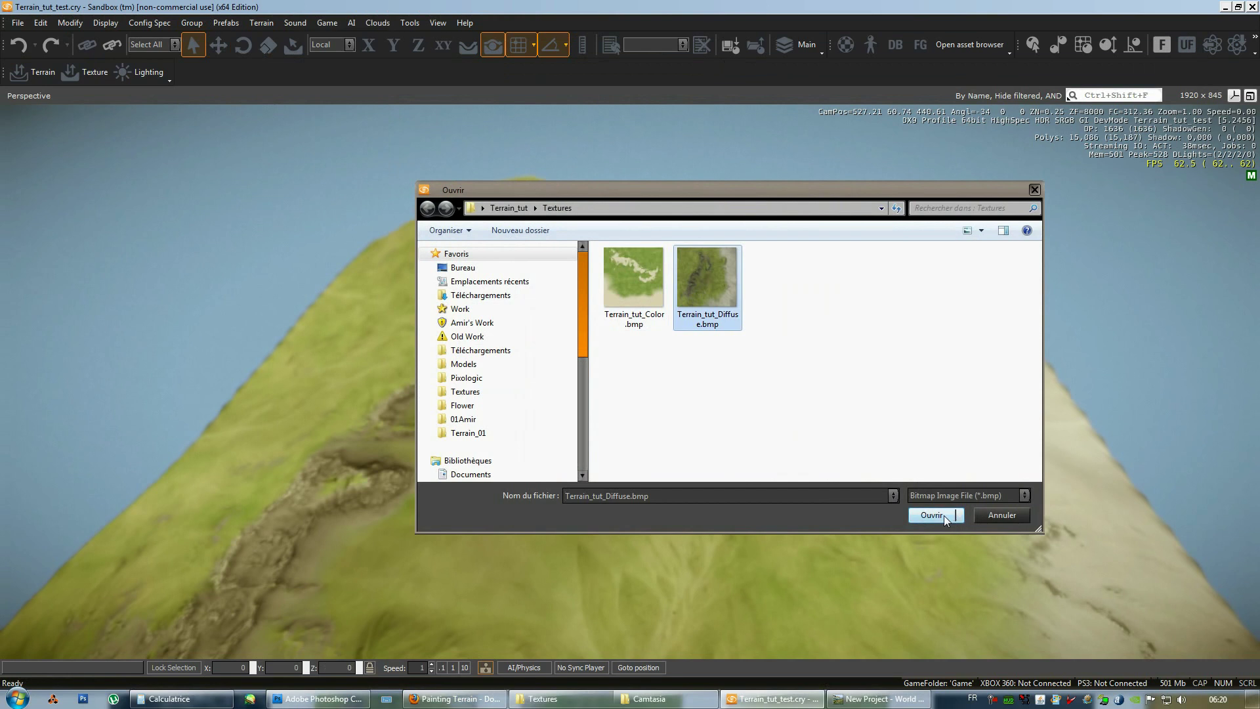
left_click(932, 515)
left_click(755, 448)
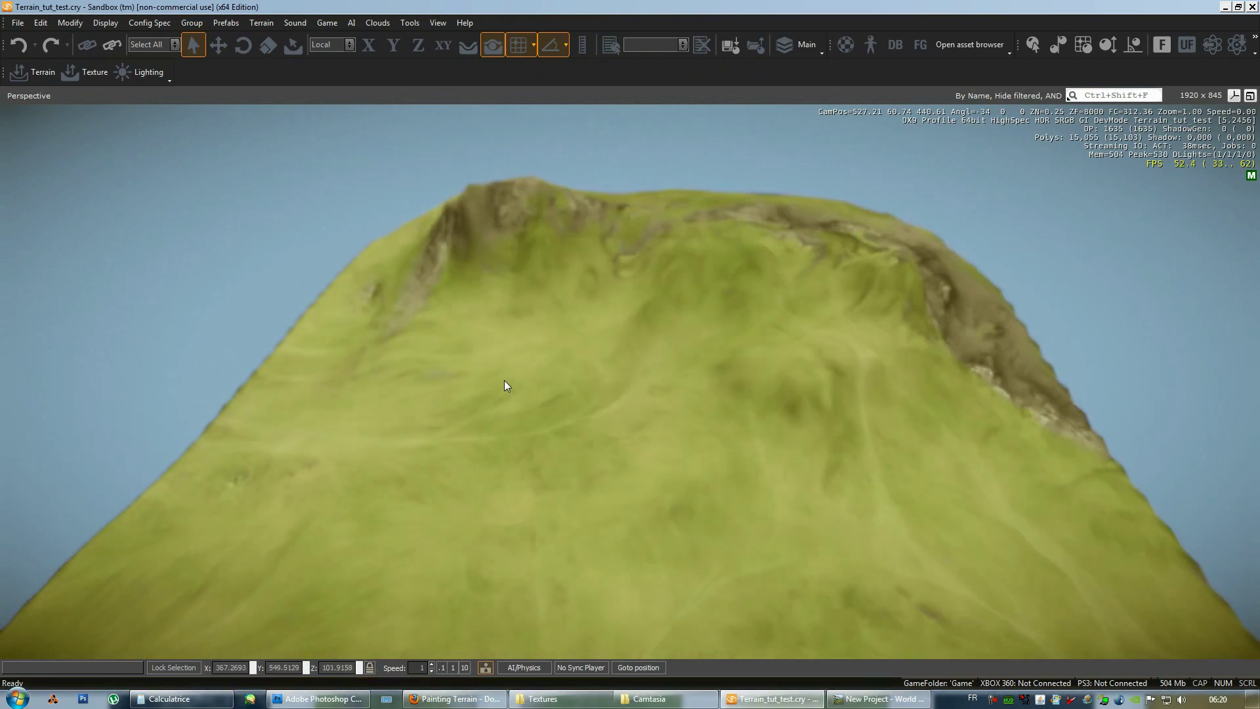
Step: Examine from a wider view how the rotated texture's rock areas line up with the terrain's relief
mouse_move(800, 383)
right_mouse_down()
mouse_move(816, 389)
mouse_move(799, 389)
right_mouse_up()
scroll(800, 390, "down", 2)
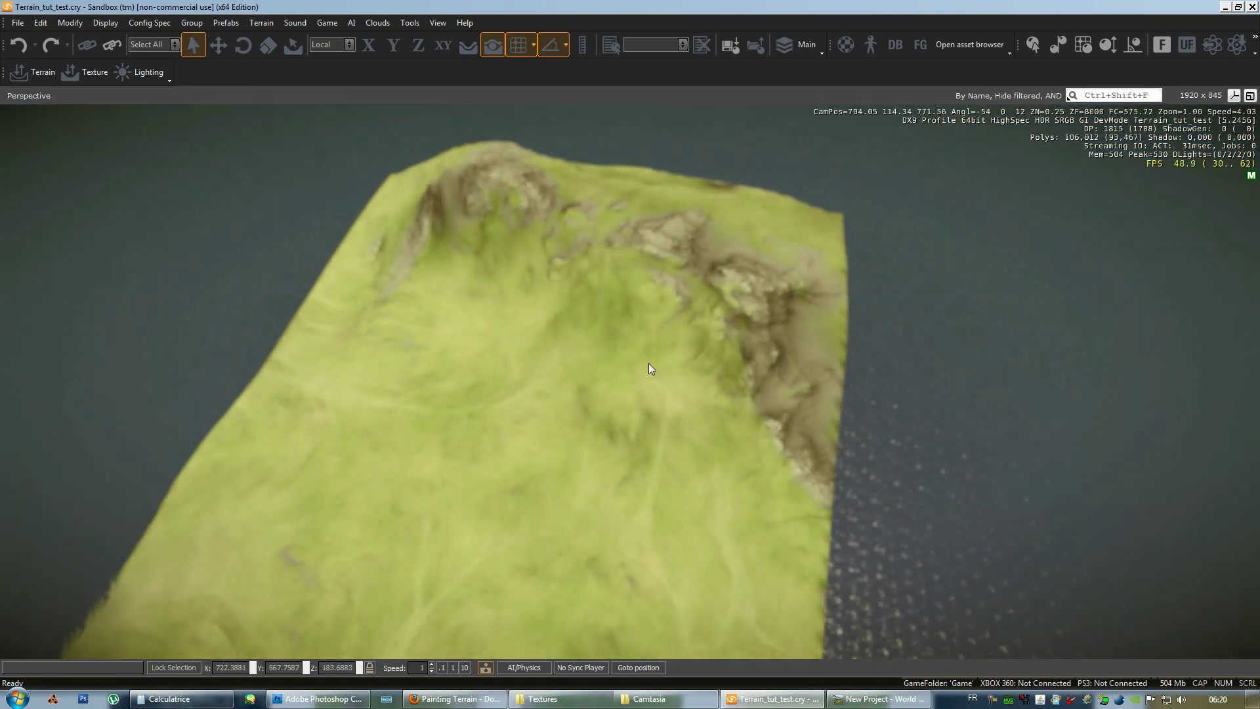
right_click_drag(650, 368, 650, 365)
right_click_drag(879, 230, 781, 290)
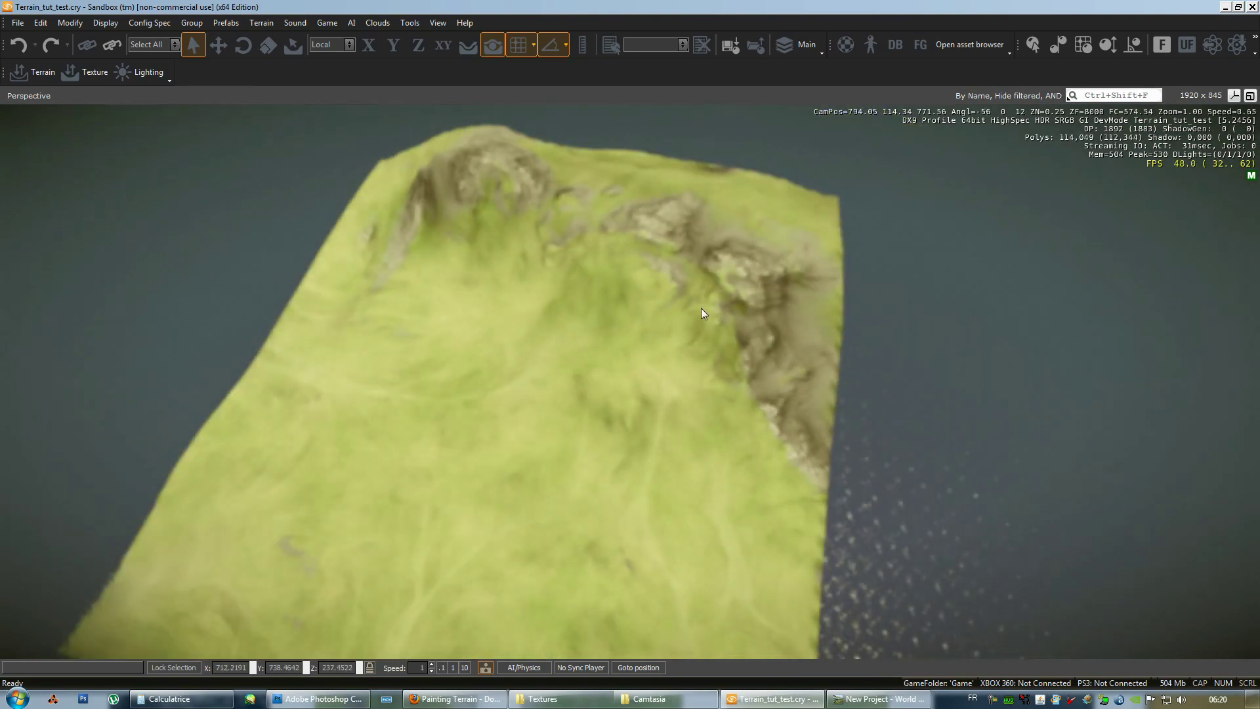